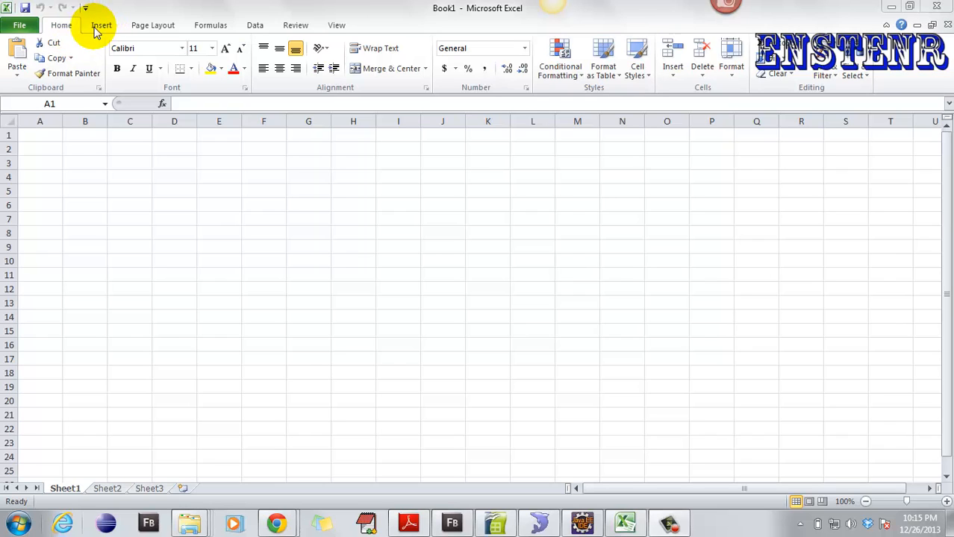
- Browse the Page Layout and Insert ribbon tabs, then return to Home
click(100, 28)
click(142, 28)
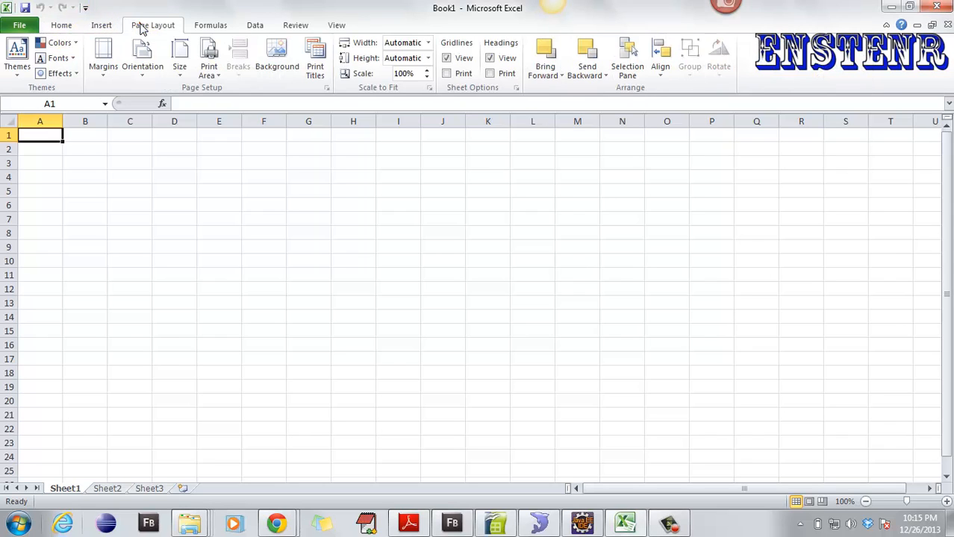
click(103, 27)
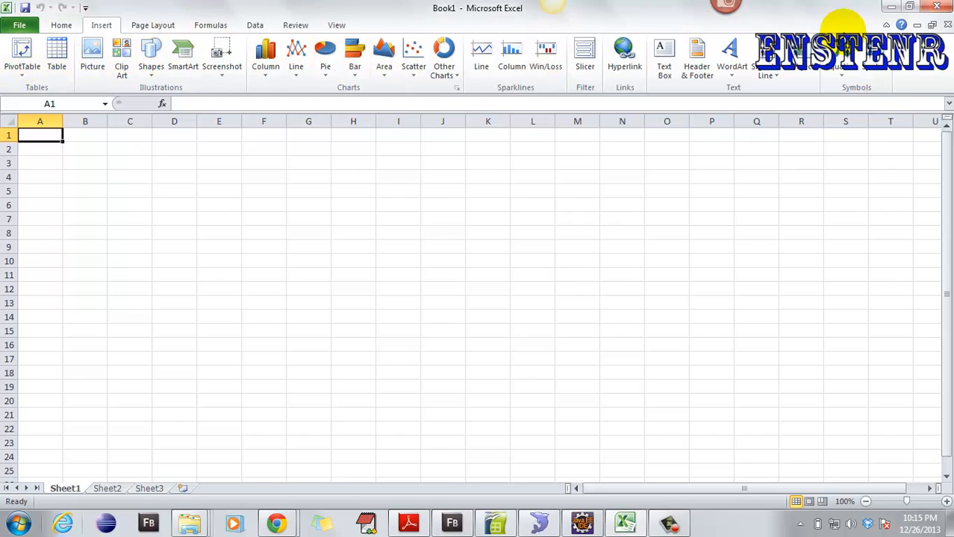
click(62, 26)
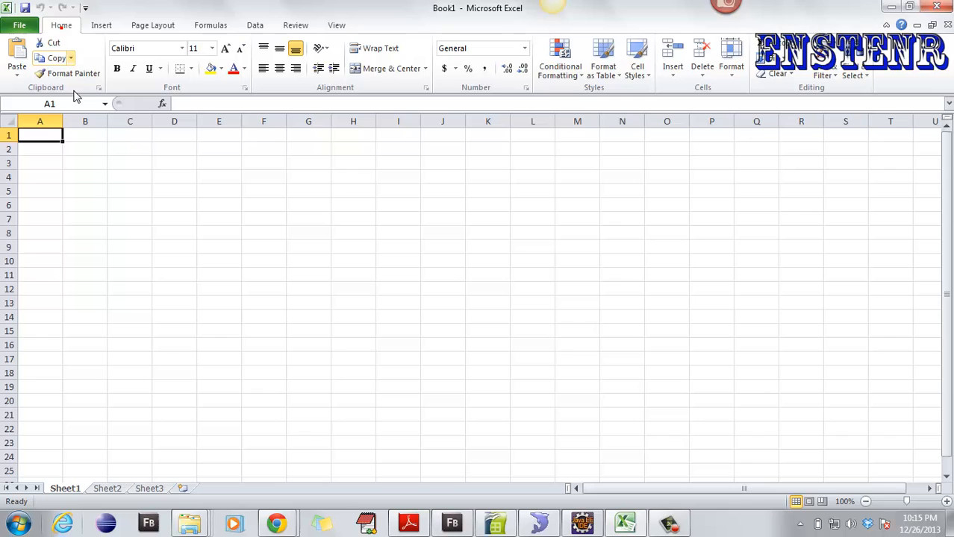
click(101, 25)
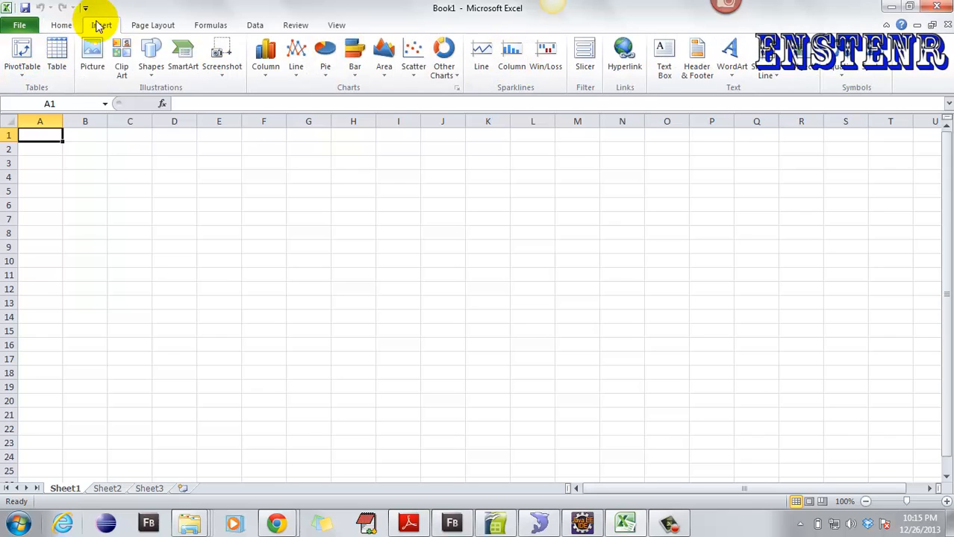
click(62, 25)
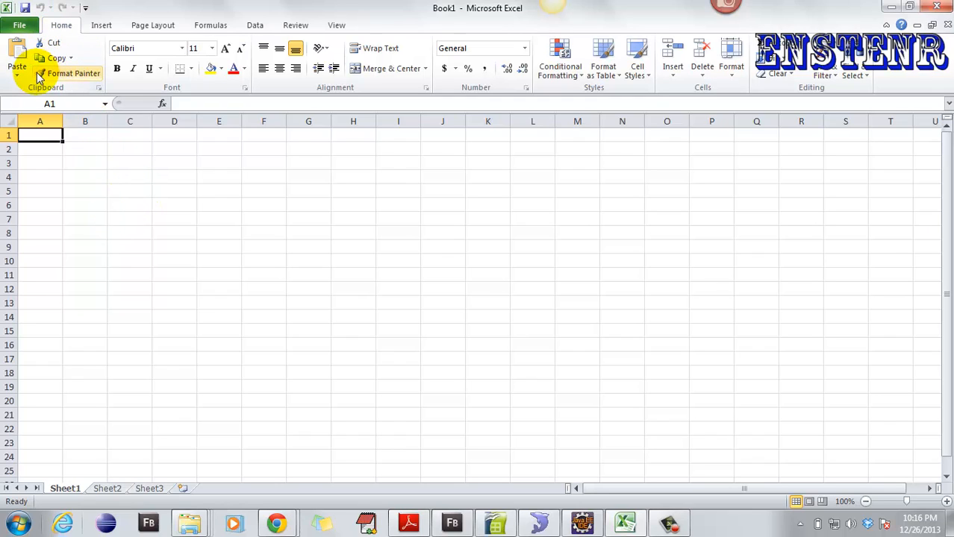
- Enter 1 in A1 and fill it down through A17
click(52, 134)
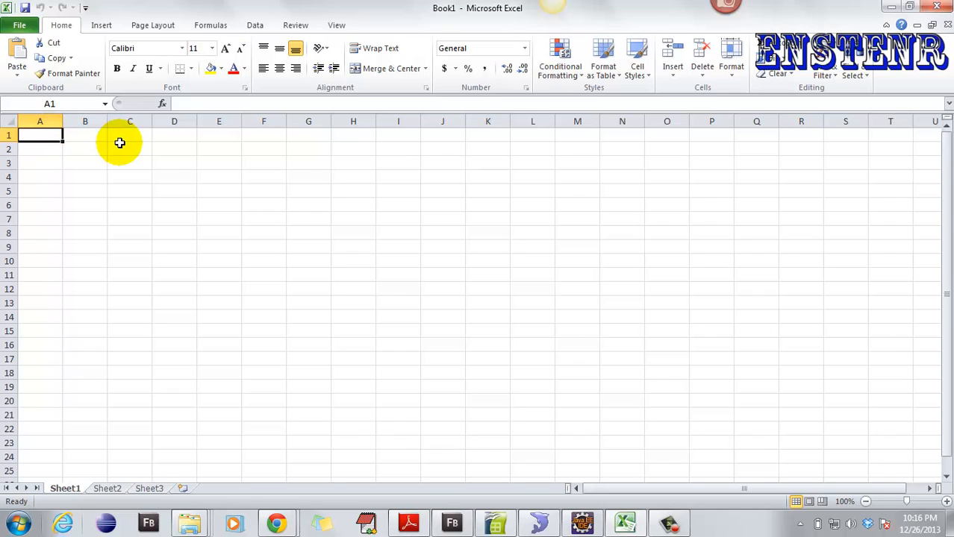
text(1)
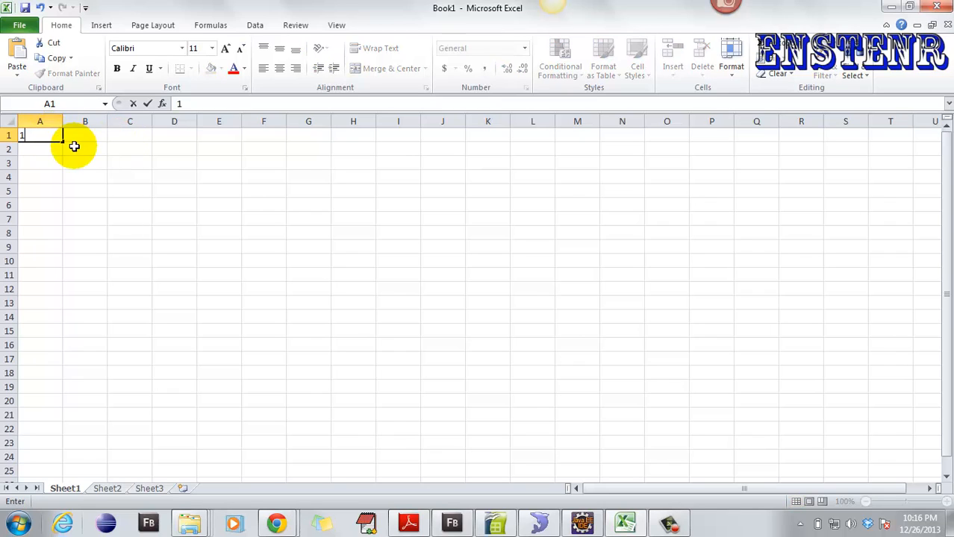
click(67, 149)
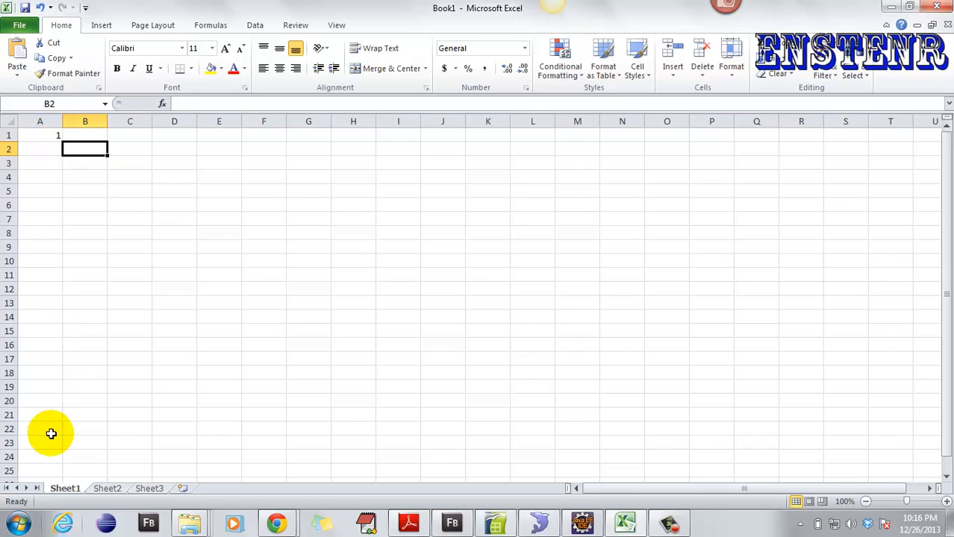
click(47, 133)
drag(65, 140, 65, 141)
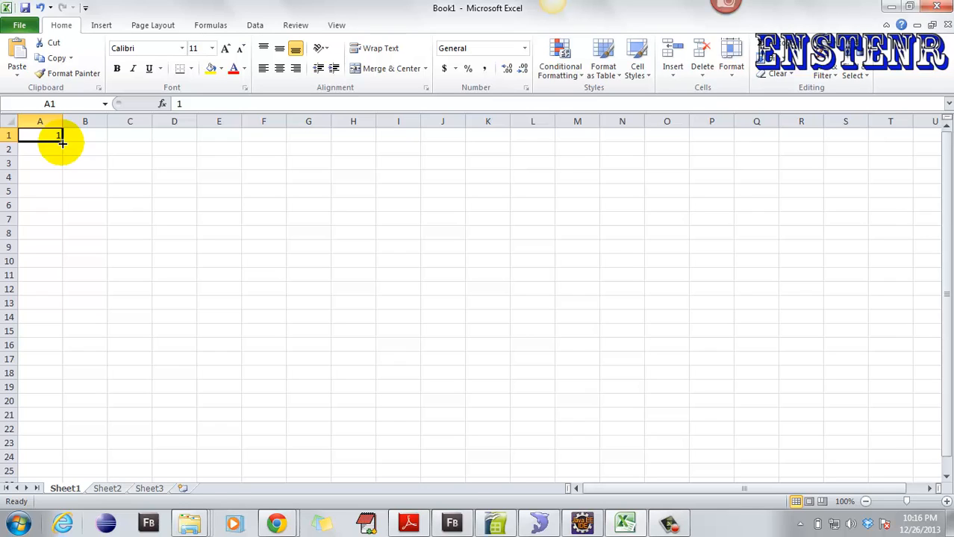
drag(62, 144, 62, 144)
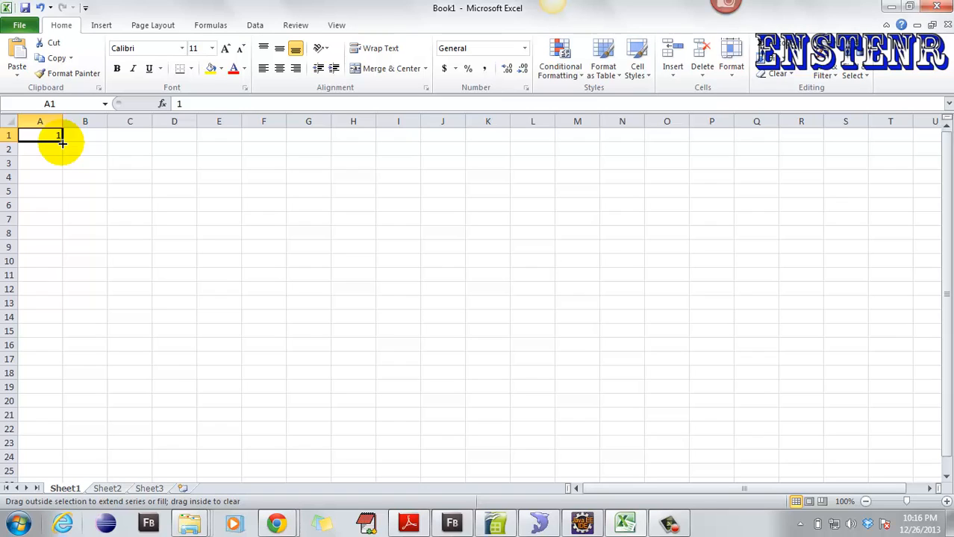
drag(62, 143, 77, 368)
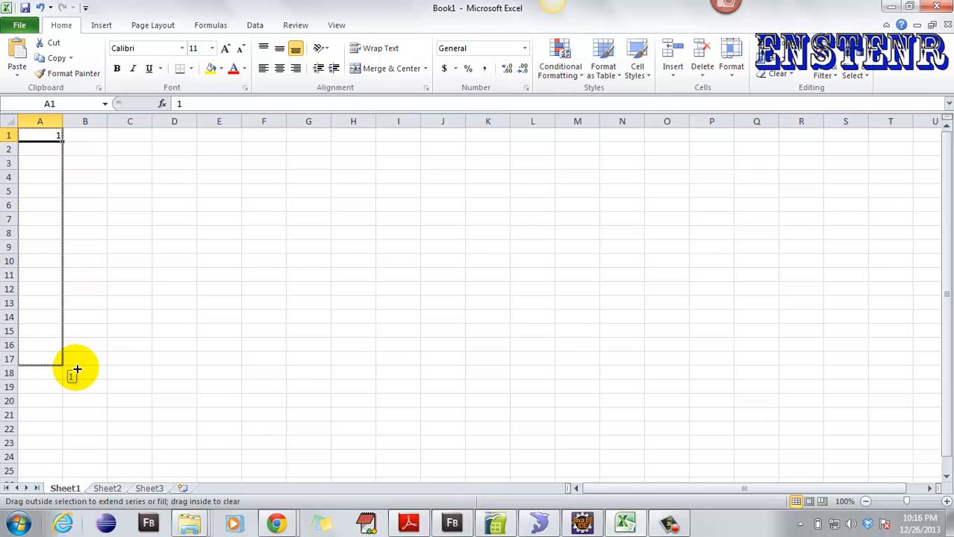
drag(73, 369, 73, 369)
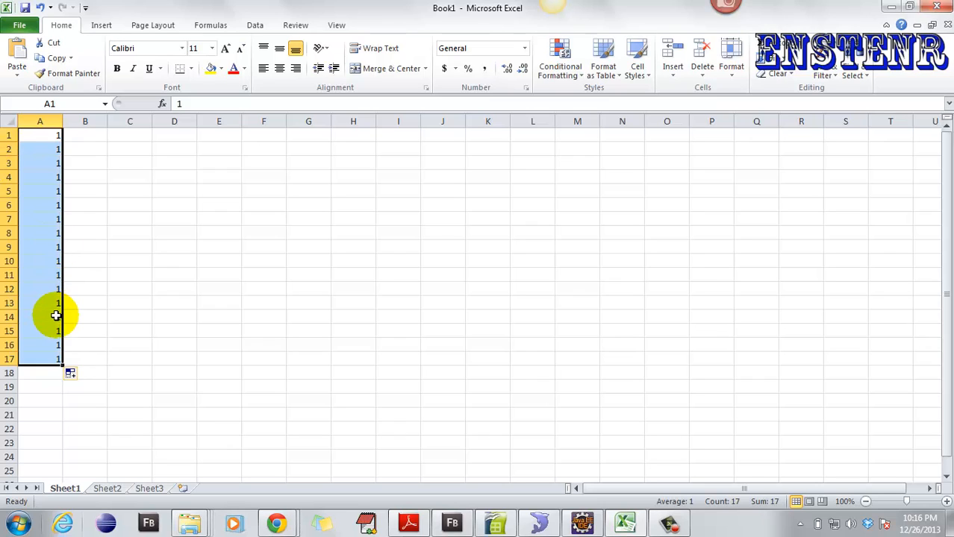
click(82, 375)
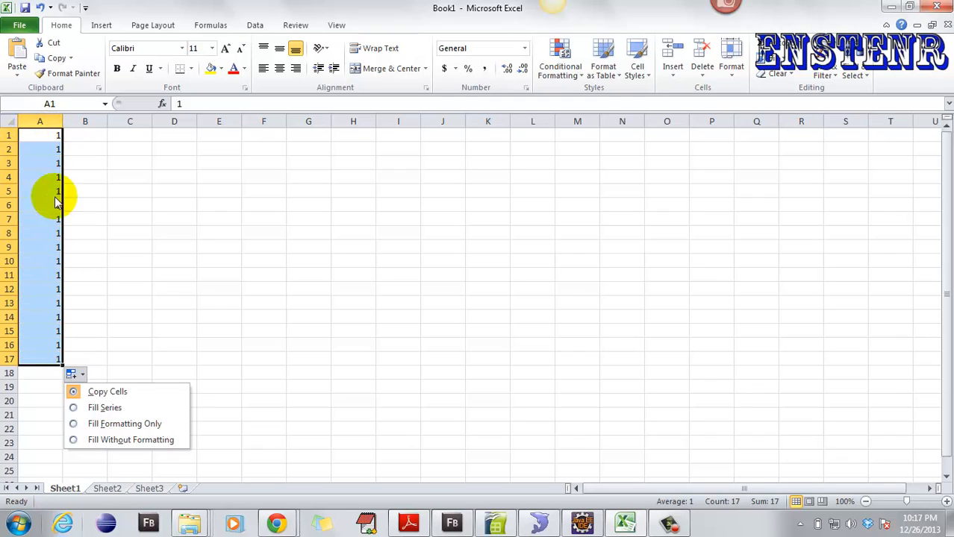
click(103, 410)
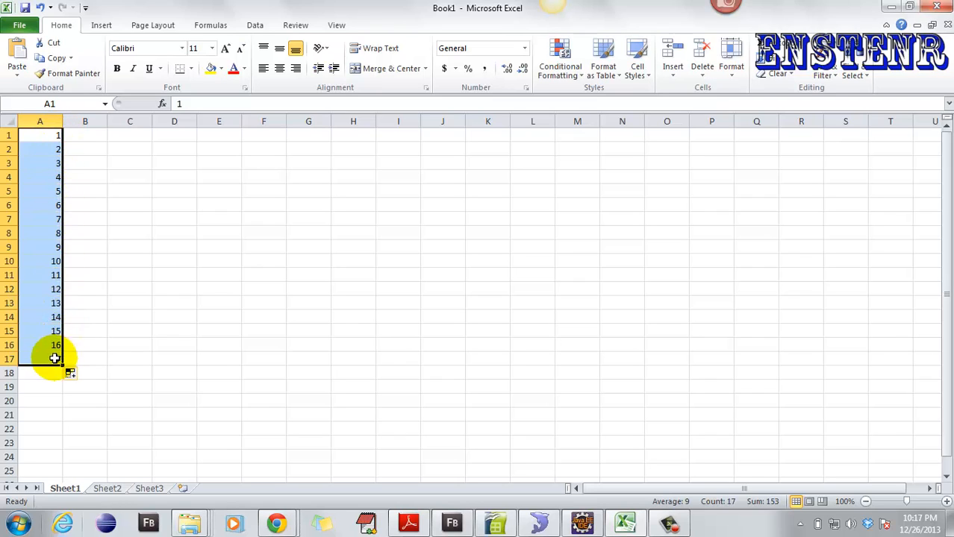
click(73, 375)
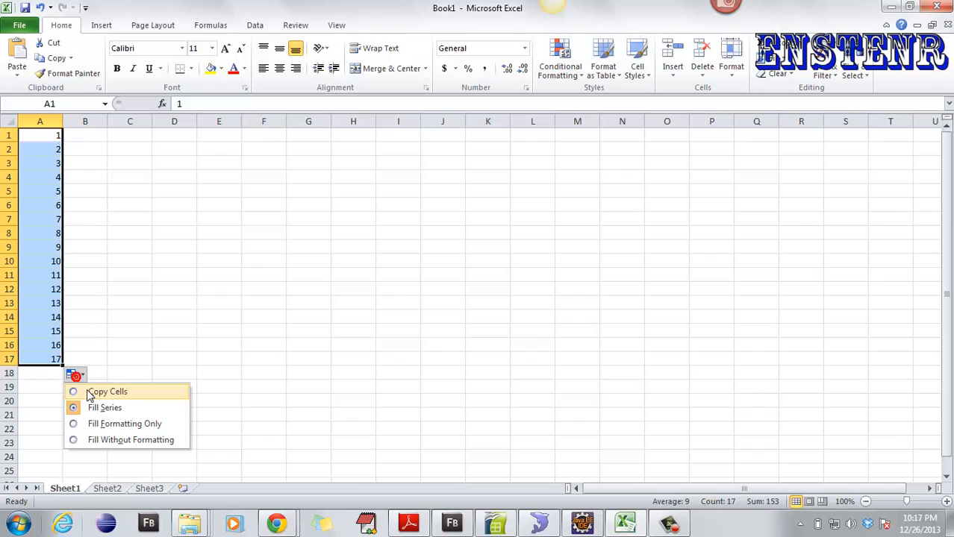
click(106, 427)
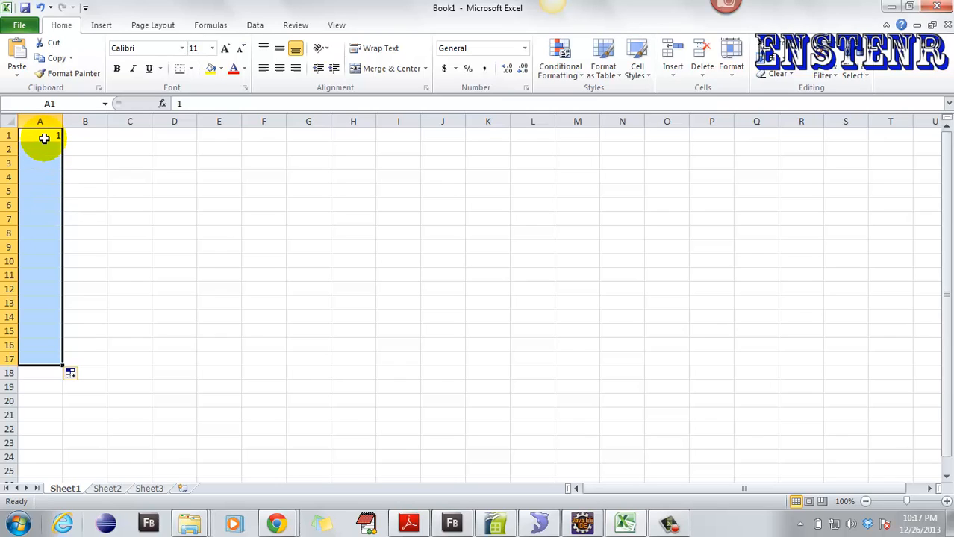
click(71, 374)
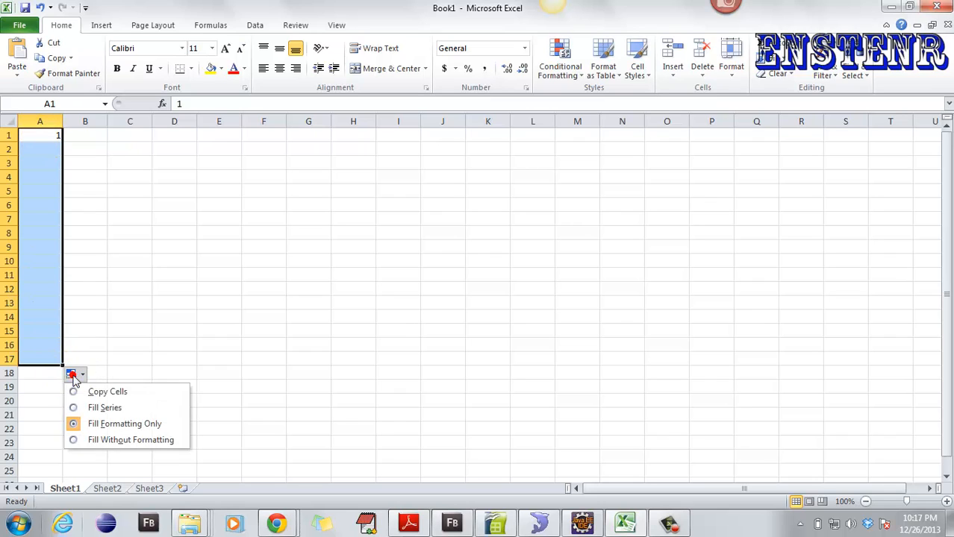
click(107, 442)
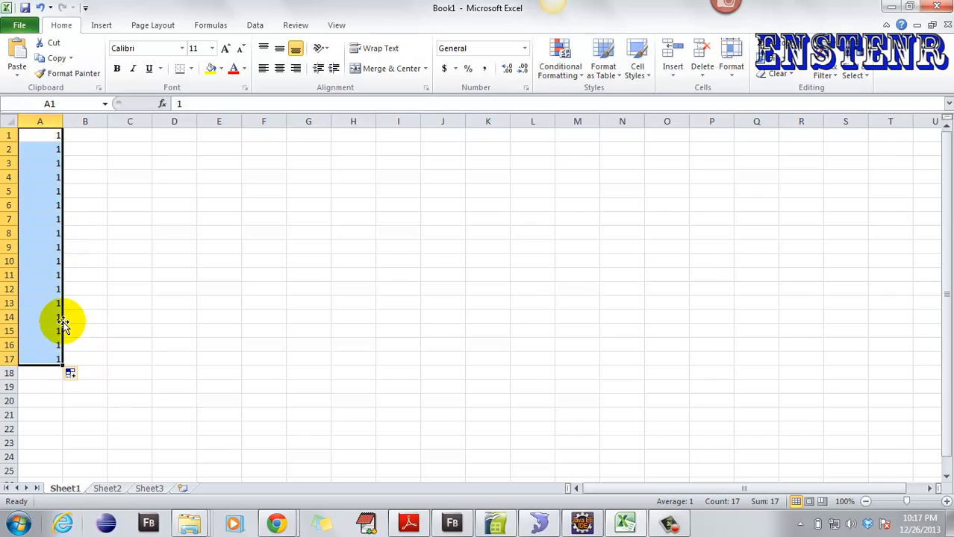
click(39, 134)
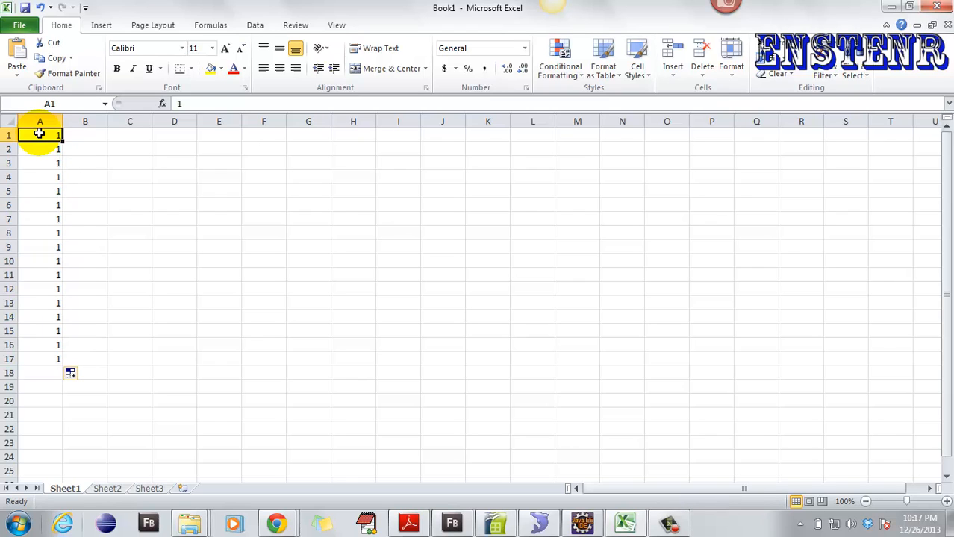
- Make A1's 1 bold, trying italic and underline and then removing both
key(ctrl+b)
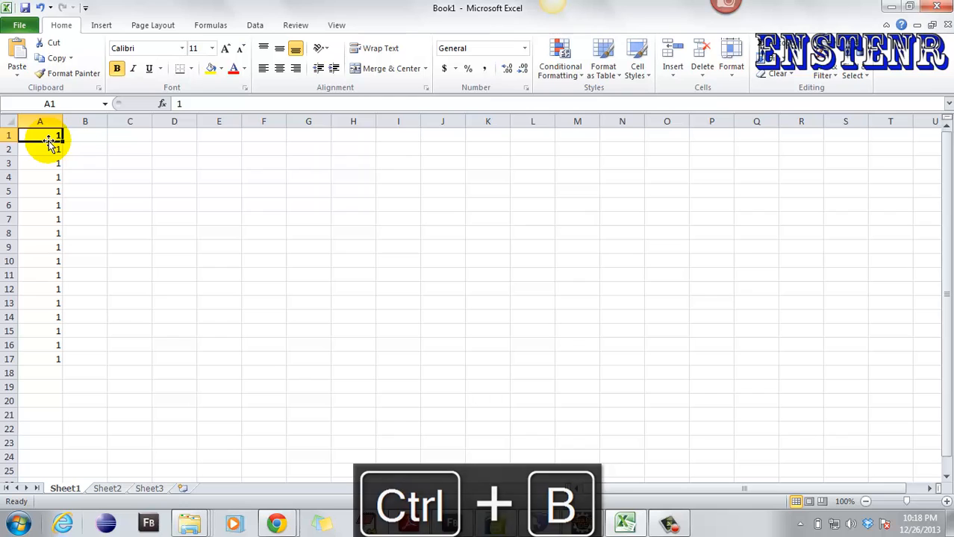
key(ctrl+b)
key(ctrl+b)
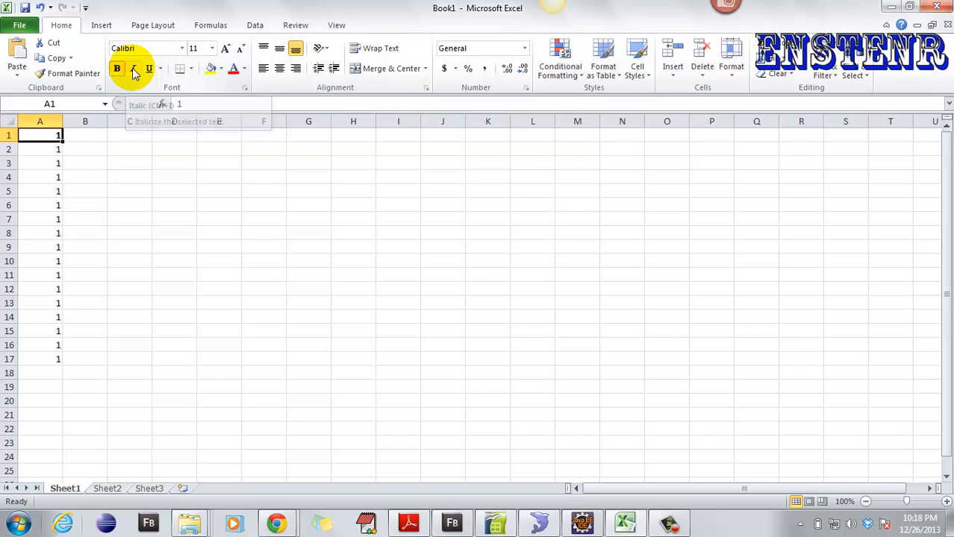
key(ctrl+i)
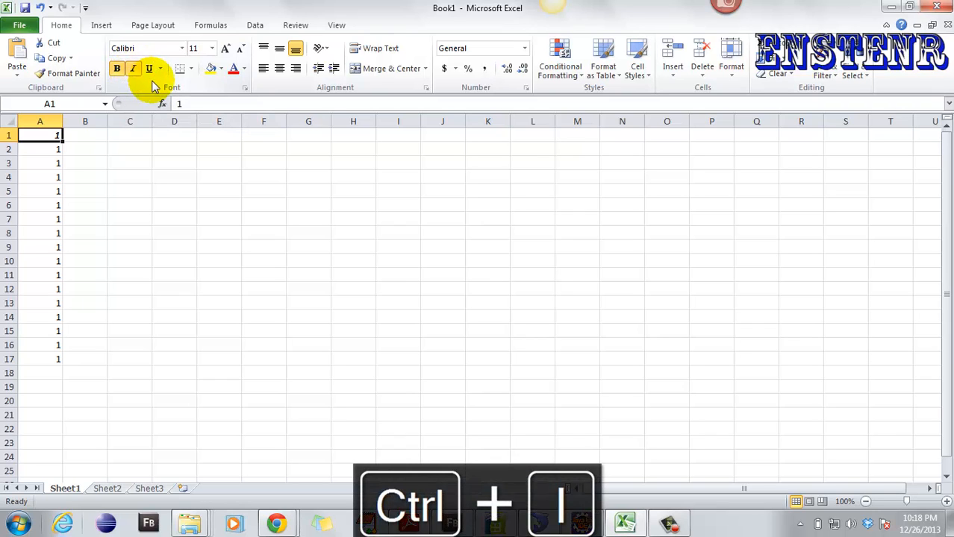
key(ctrl+u)
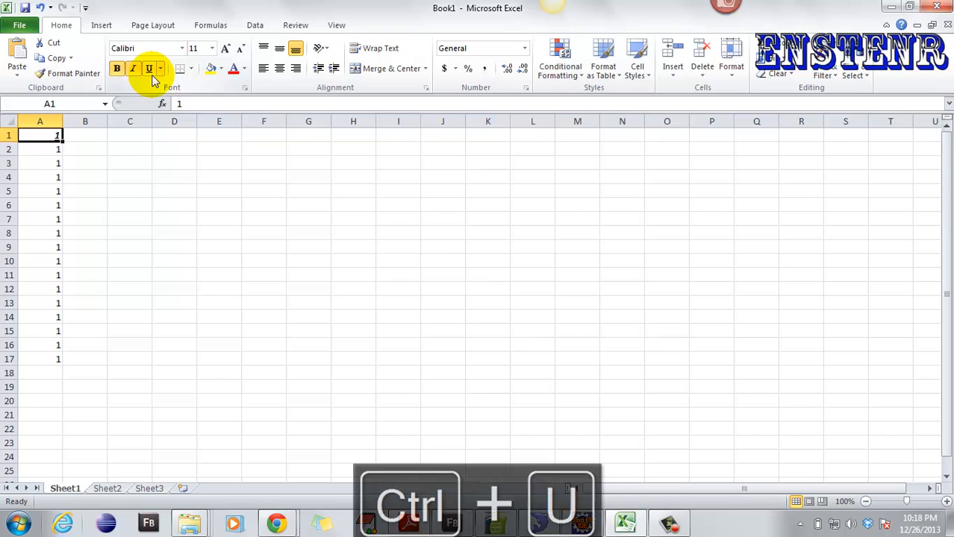
click(74, 150)
click(56, 136)
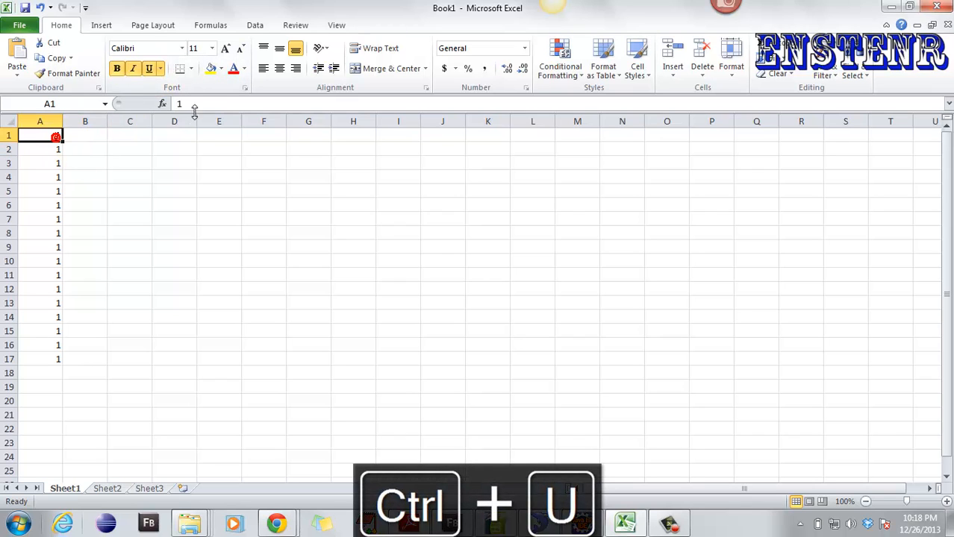
key(ctrl+u)
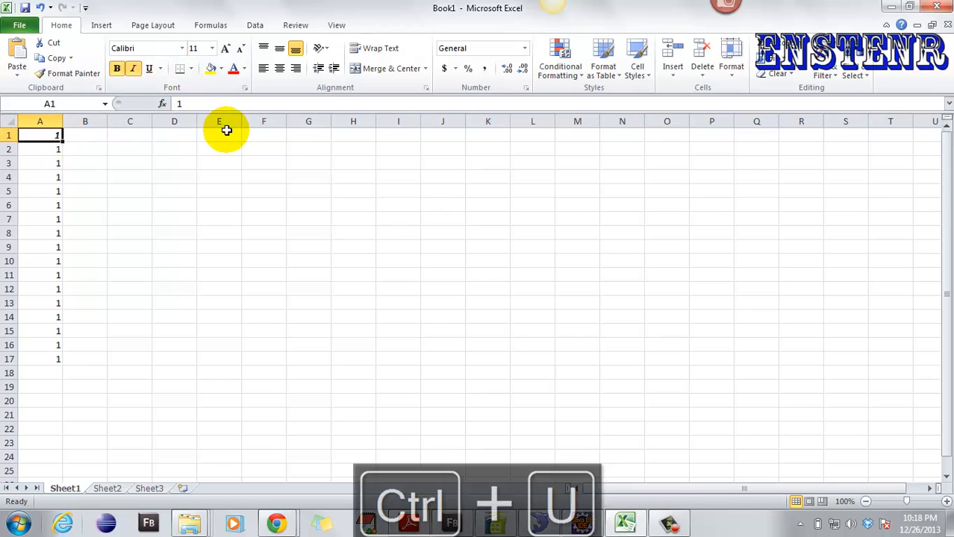
key(ctrl+i)
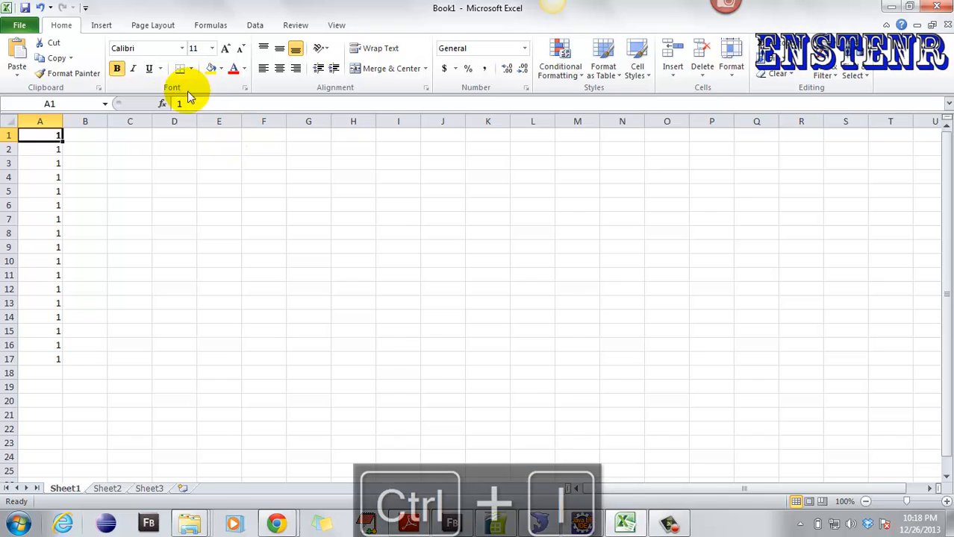
- Colour the 1 in A1 red
click(82, 150)
click(49, 136)
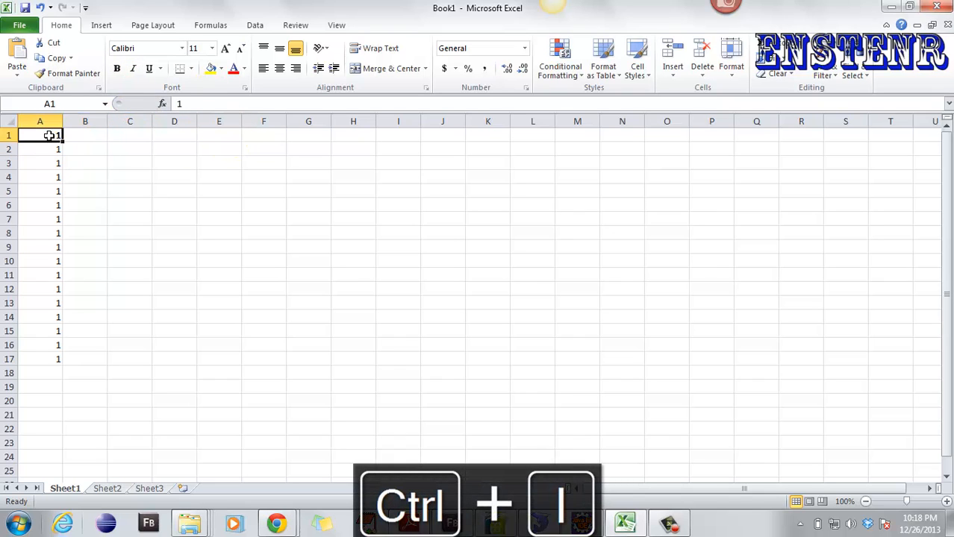
click(236, 72)
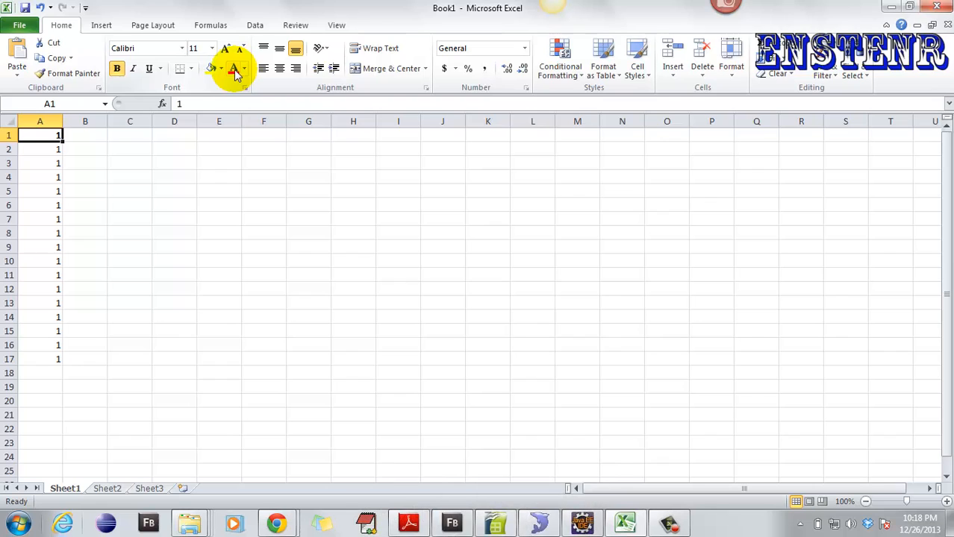
click(91, 160)
click(49, 136)
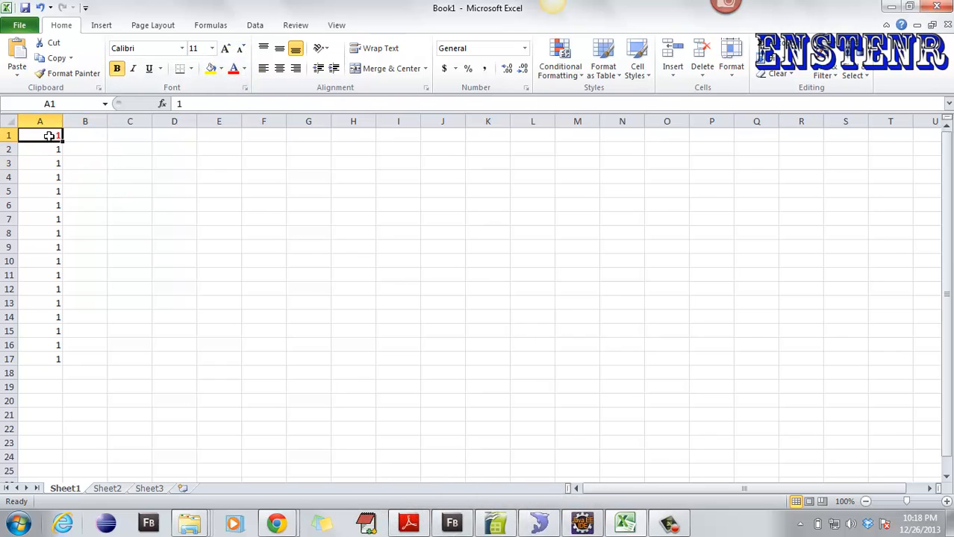
- Fill A1's bold red 1 to row 17, compare Auto Fill options, then select A2:A17
drag(63, 143, 64, 365)
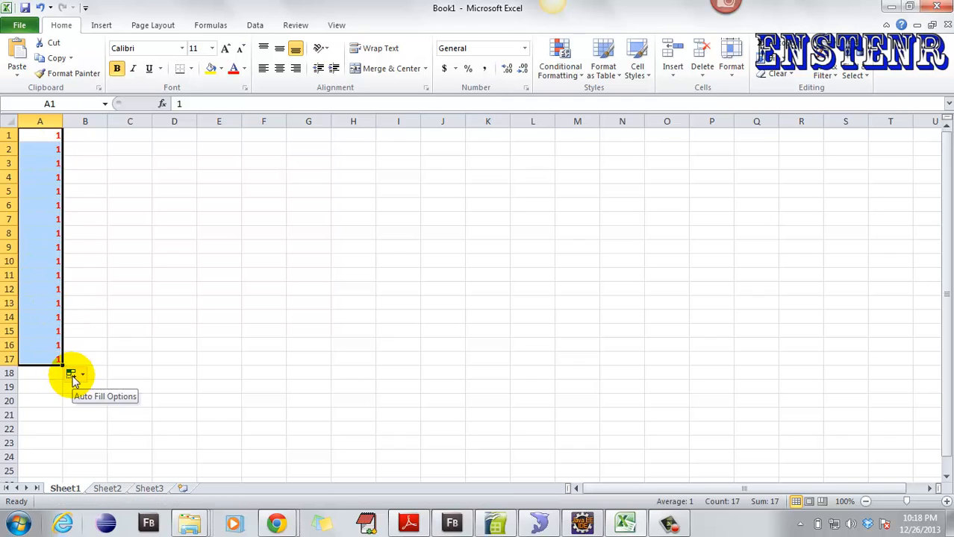
click(72, 376)
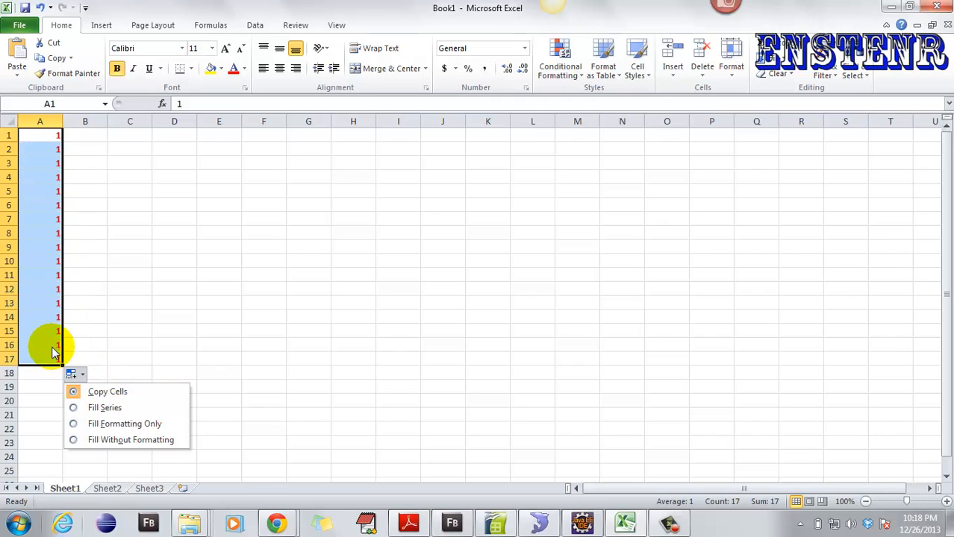
click(100, 441)
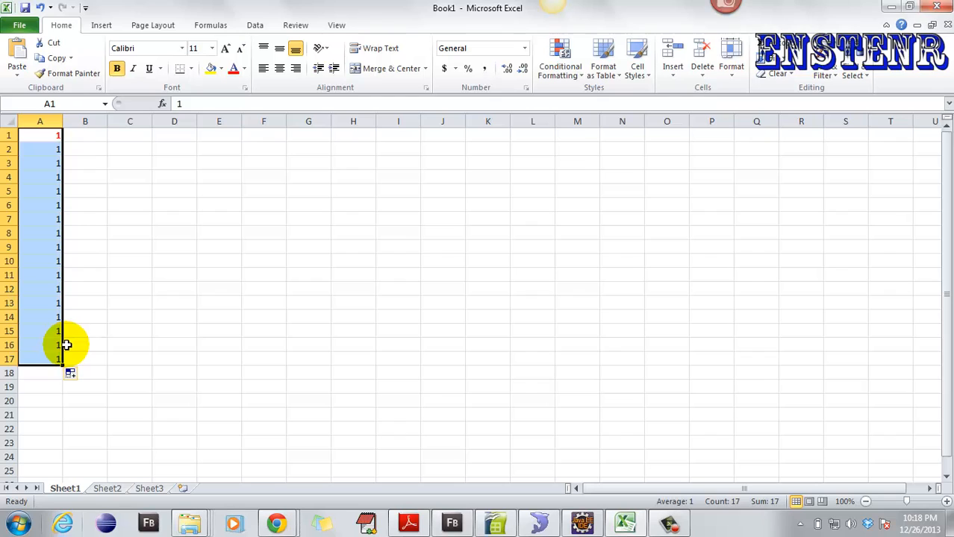
click(70, 374)
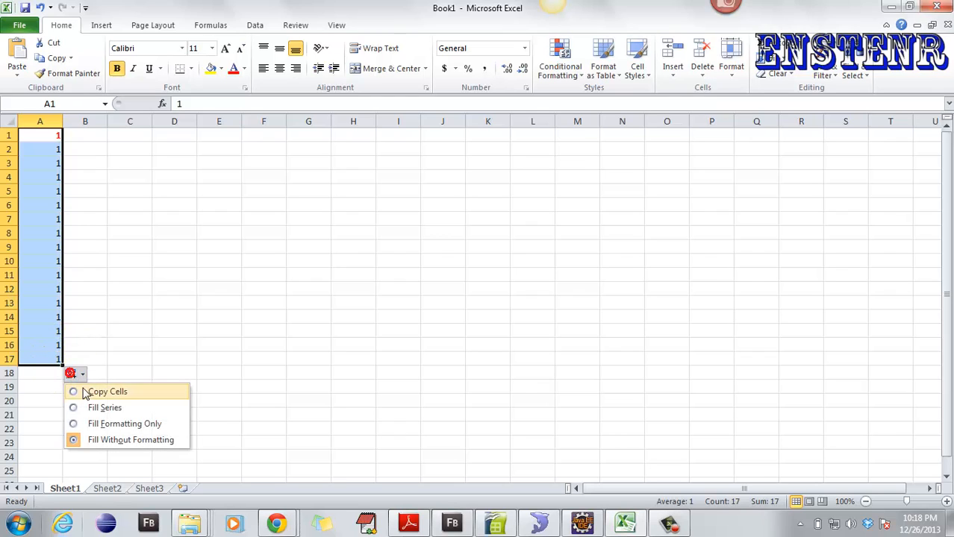
click(97, 424)
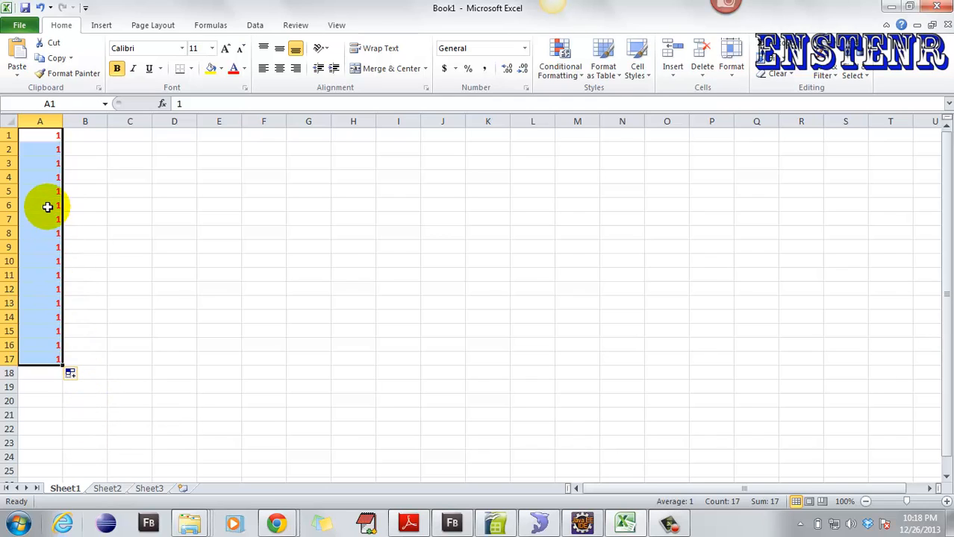
click(71, 374)
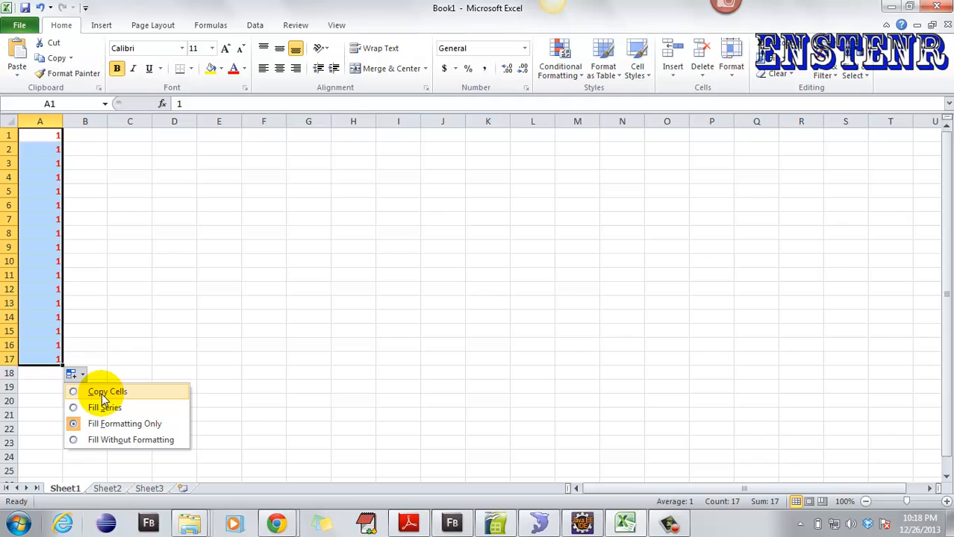
click(102, 397)
drag(47, 146, 45, 367)
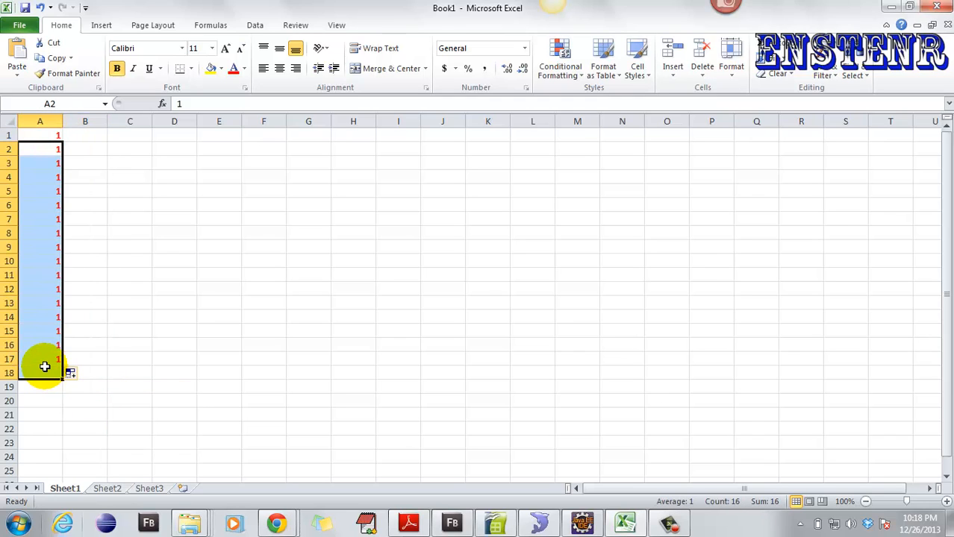
- Fill only A1's formatting down to row 17 using Fill Formatting Only
click(39, 136)
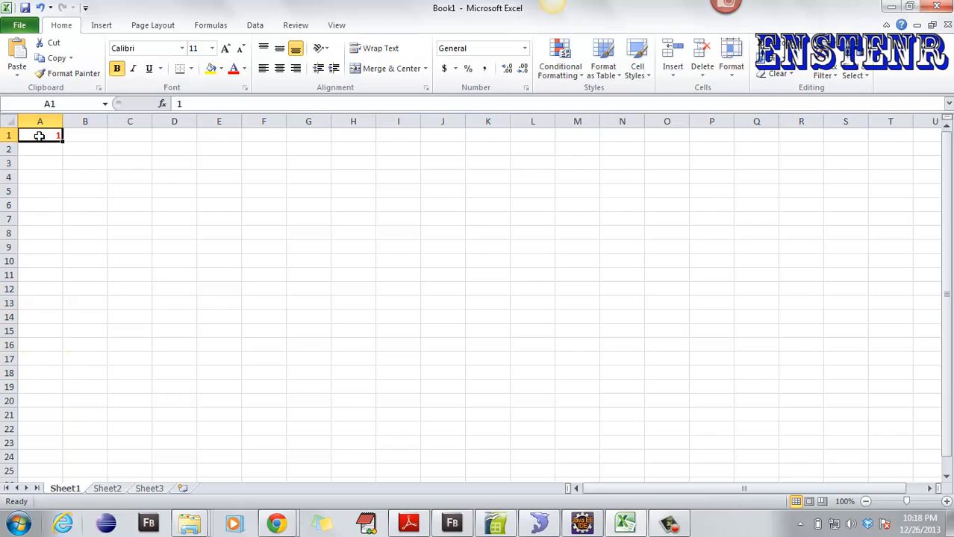
drag(62, 142, 67, 365)
click(72, 376)
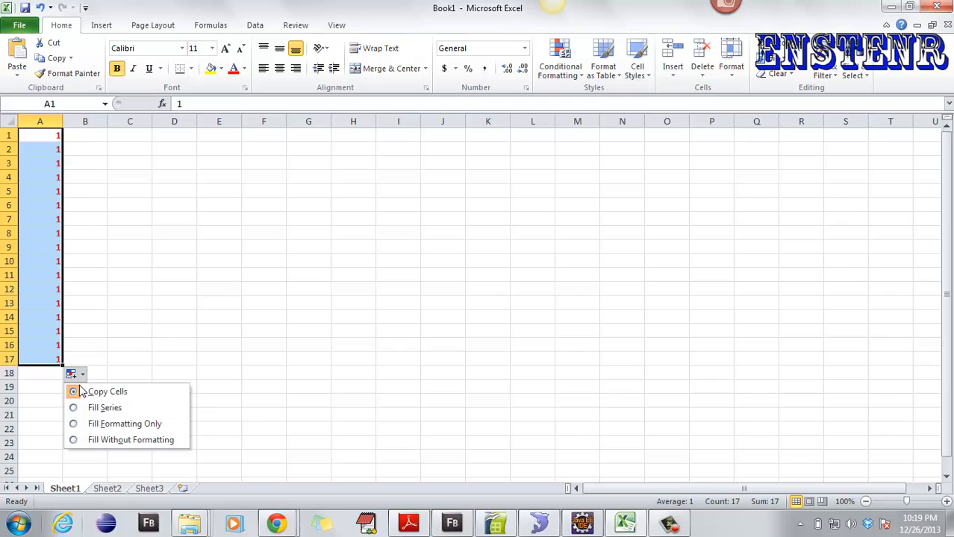
click(103, 426)
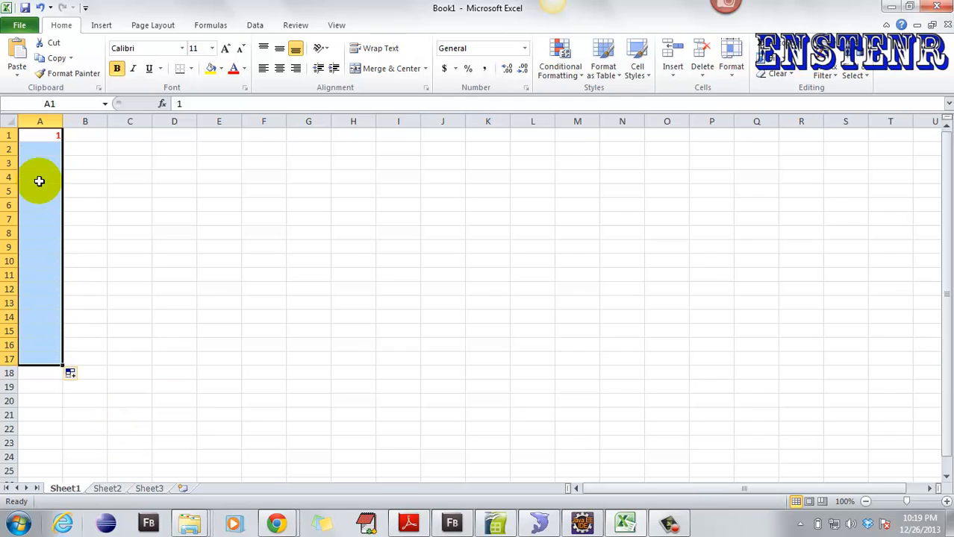
- Type 4 in A8, then refill A1's bold red 1 down through A16
click(40, 233)
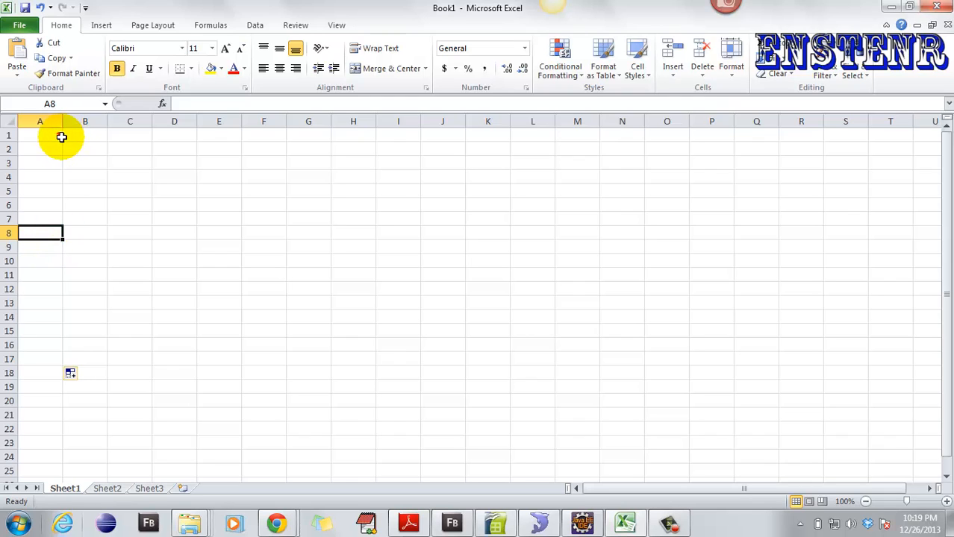
text(4)
click(88, 273)
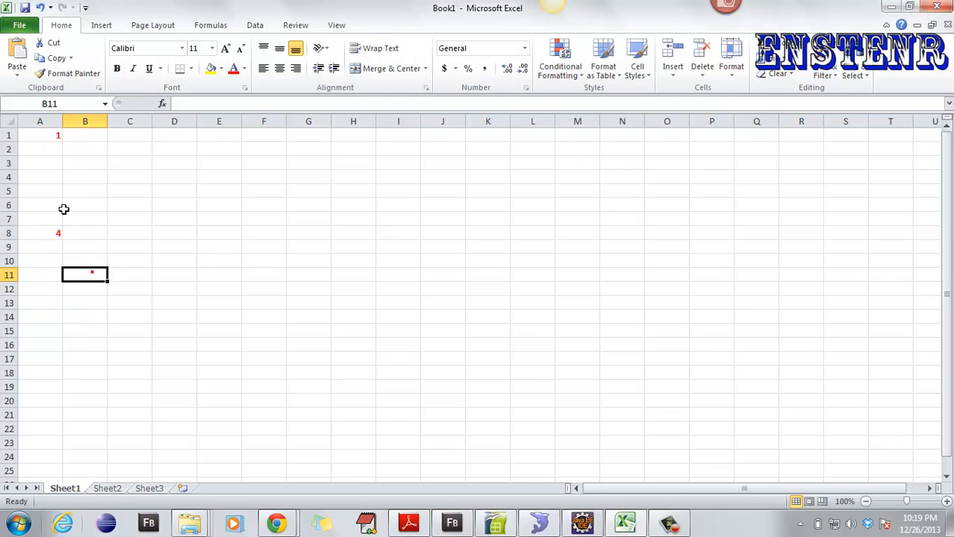
click(52, 136)
drag(61, 144, 91, 344)
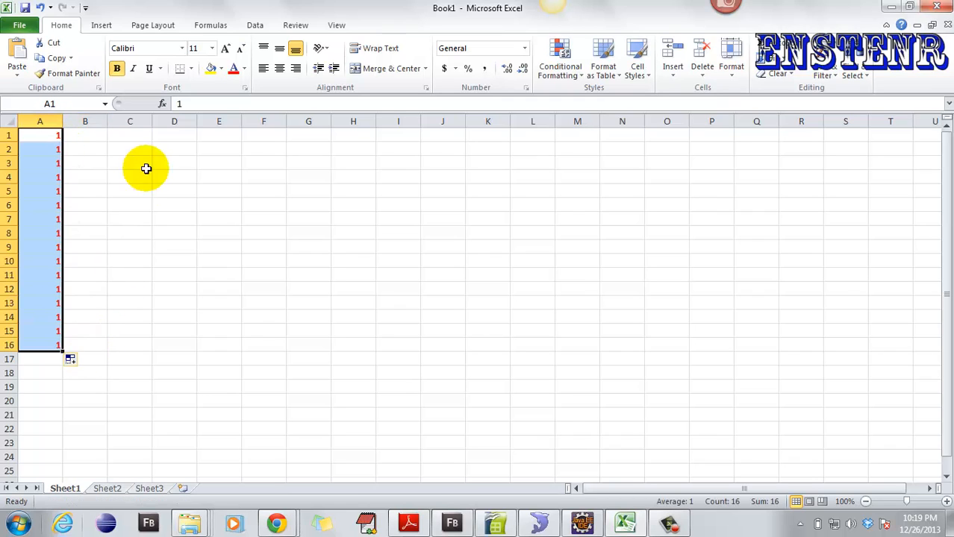
click(138, 136)
click(137, 136)
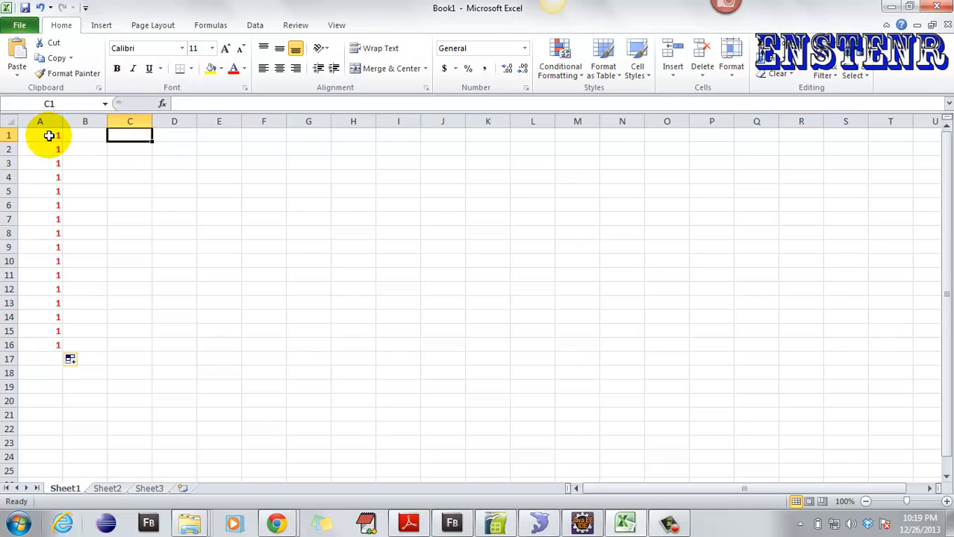
- Enter a plain 1 in C1 and fill it down through C18
text(1)
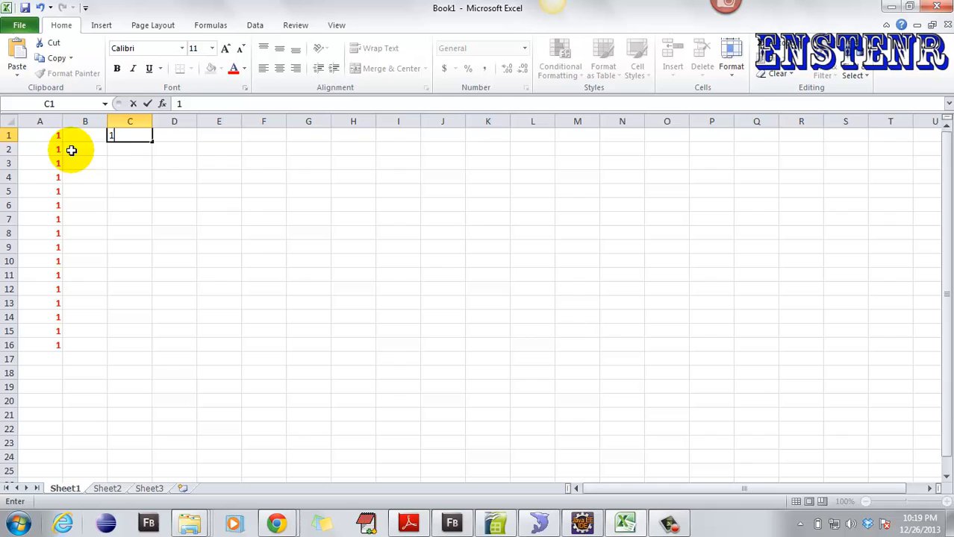
click(142, 163)
scroll(183, 357, down, 3)
scroll(183, 357, down, 20)
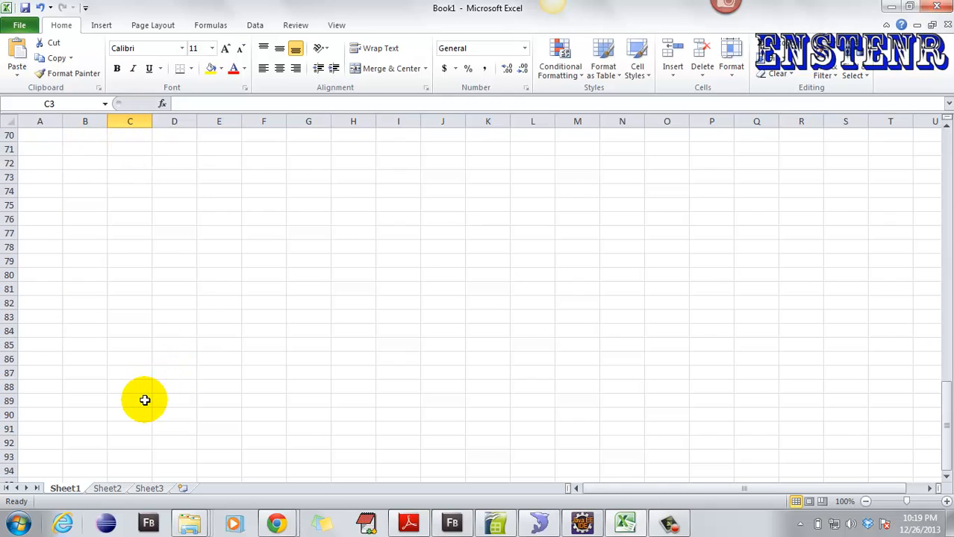
scroll(141, 402, up, 20)
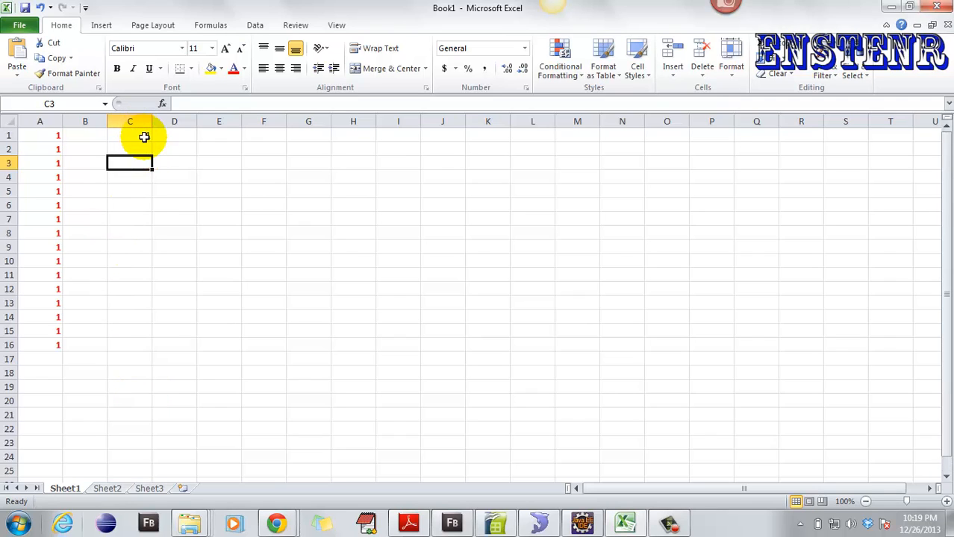
click(142, 135)
drag(152, 142, 147, 371)
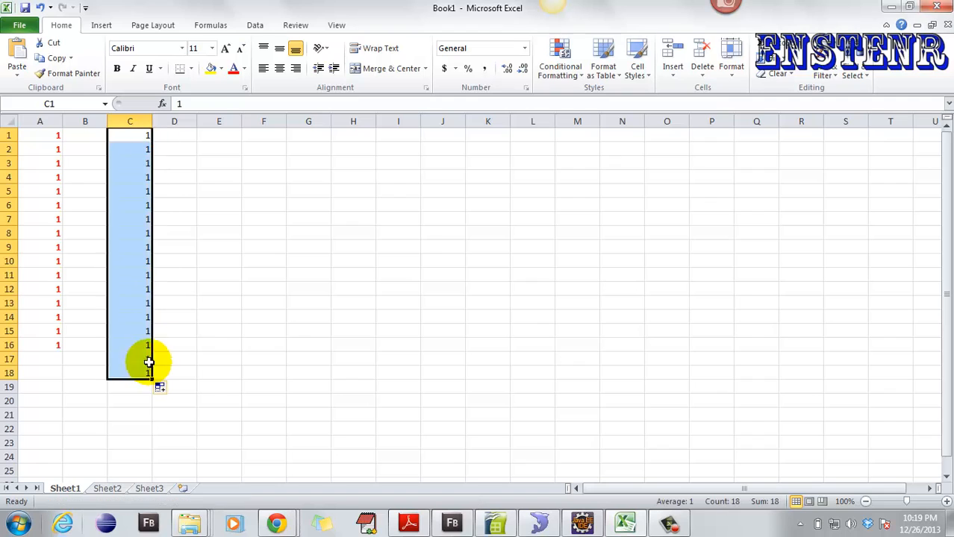
click(183, 234)
click(187, 137)
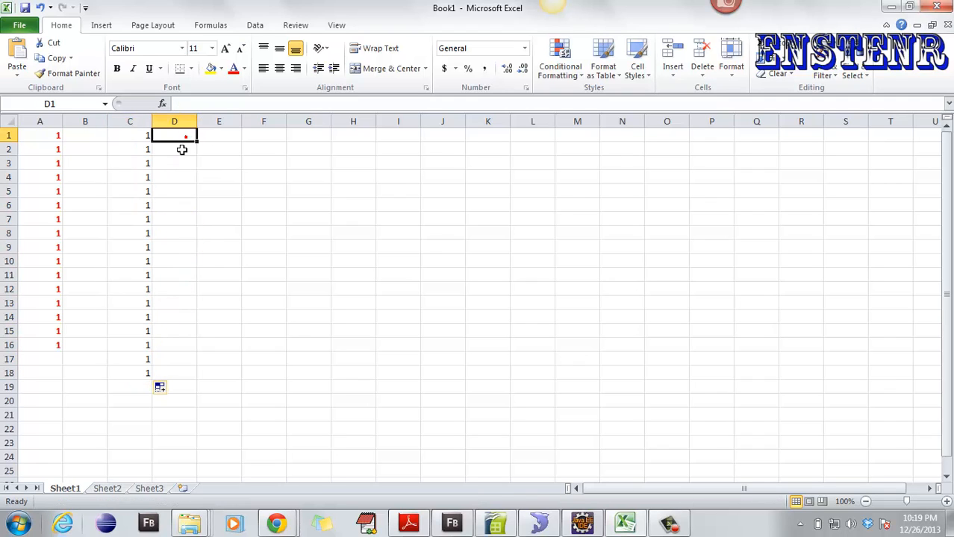
- Clear the sample numbers in A1:E20 and test a 4 in A2
drag(200, 396, 25, 132)
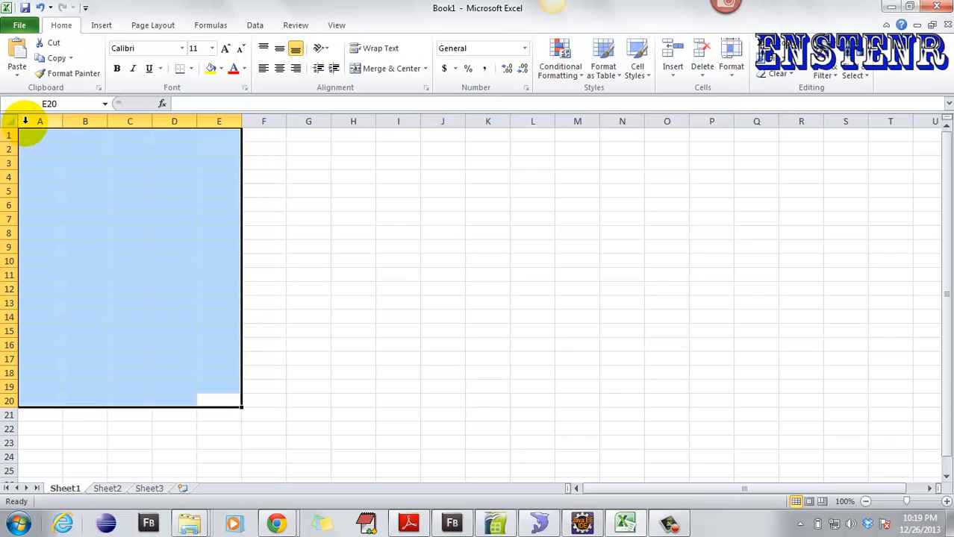
click(40, 149)
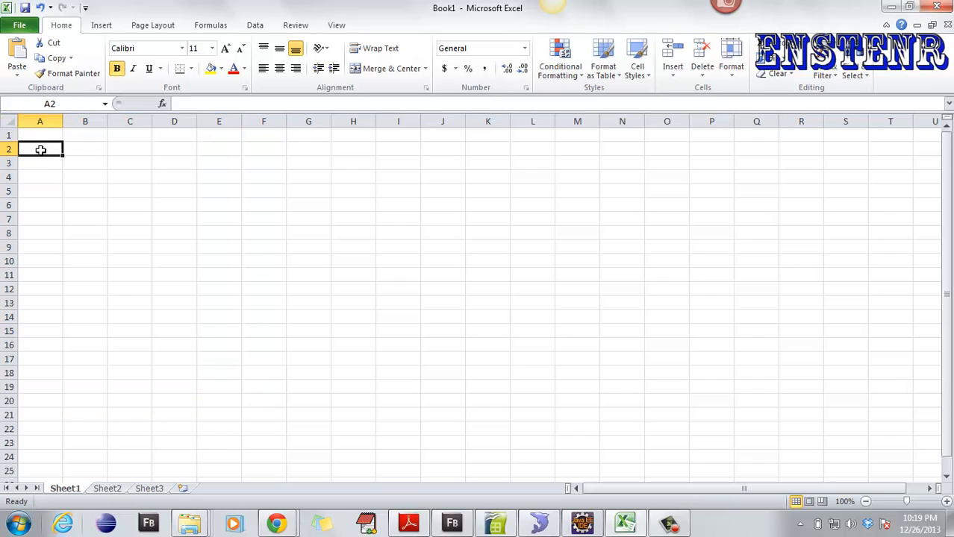
text(4)
key(Return)
click(48, 153)
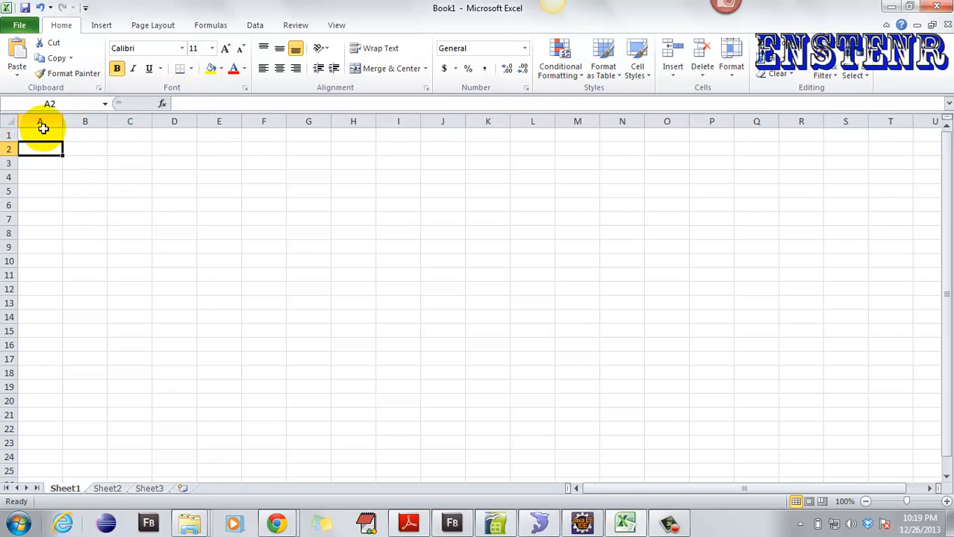
- Set column A's font colour back to Automatic
click(39, 121)
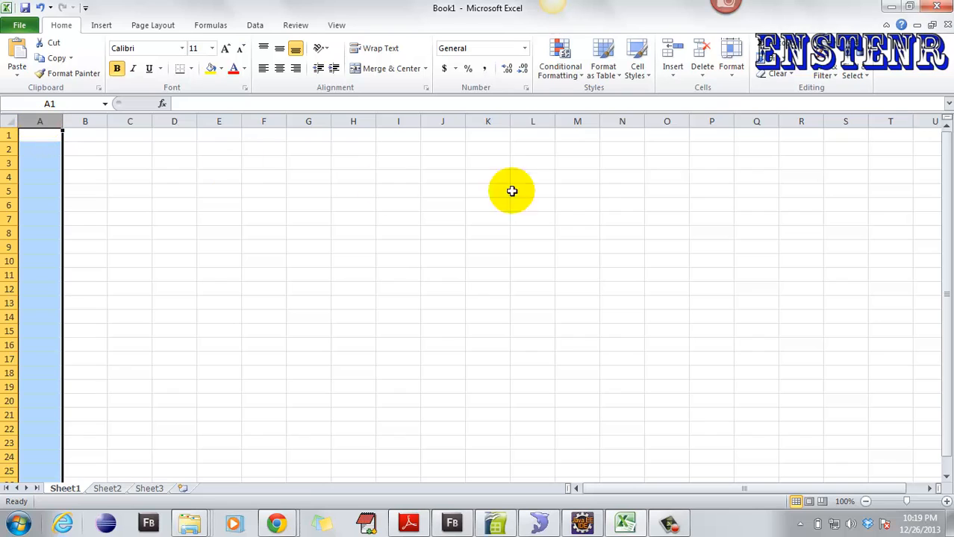
drag(945, 132, 950, 176)
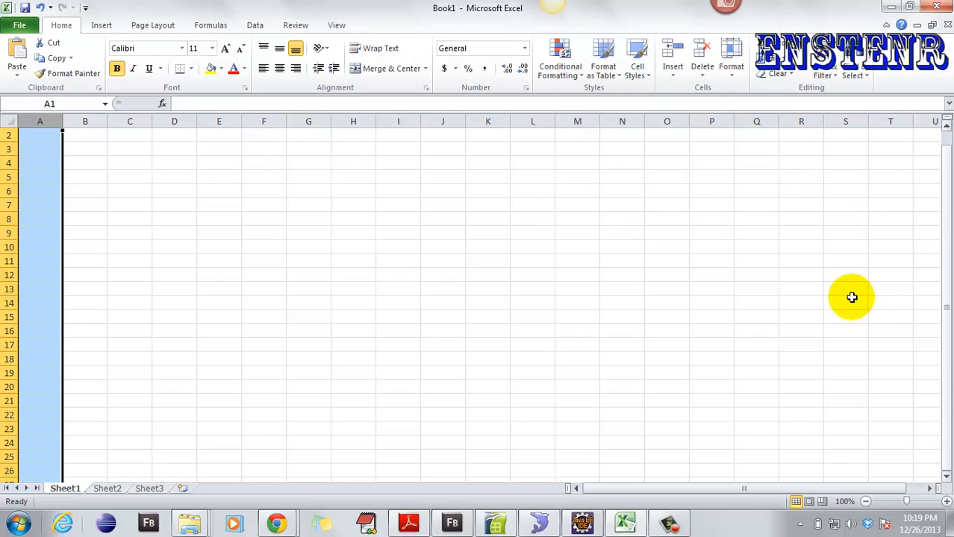
scroll(243, 309, down, 20)
scroll(125, 388, up, 20)
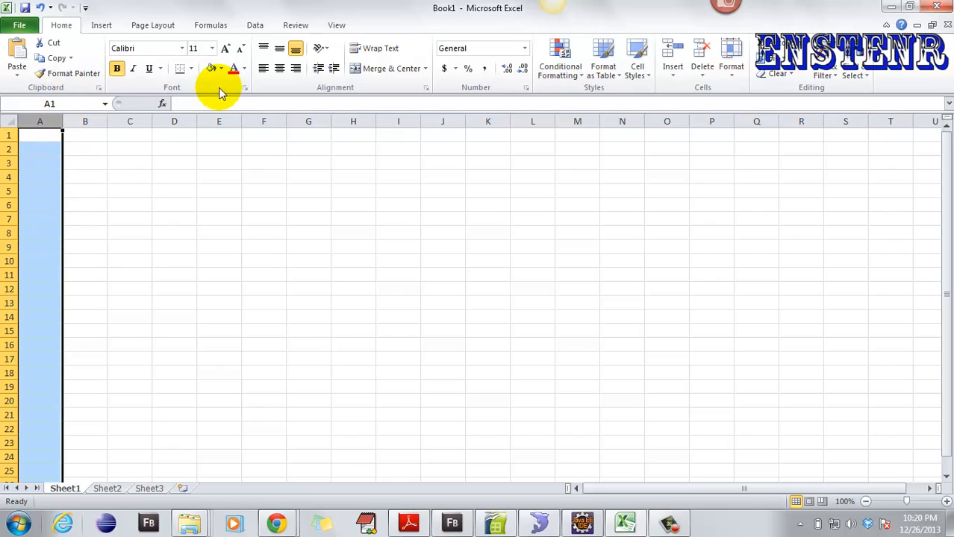
click(246, 68)
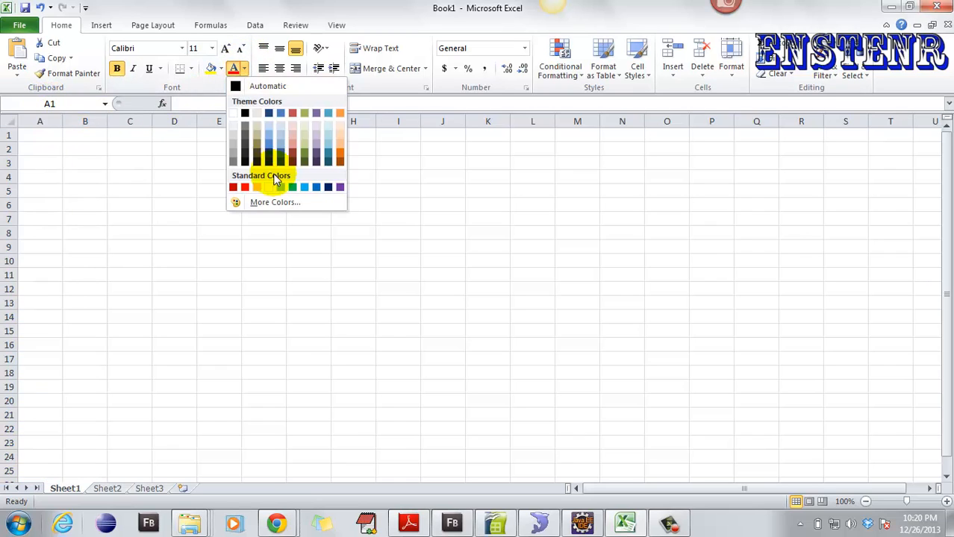
click(52, 188)
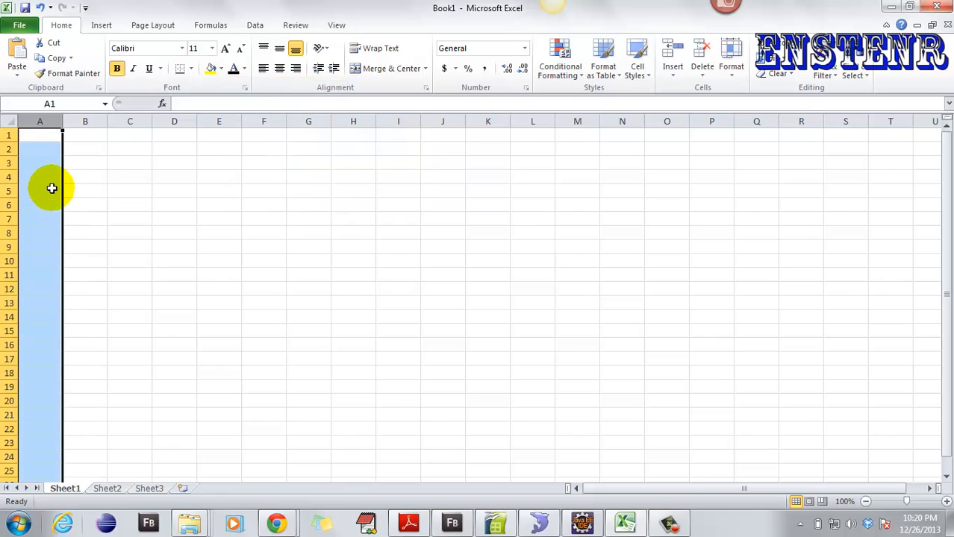
click(36, 134)
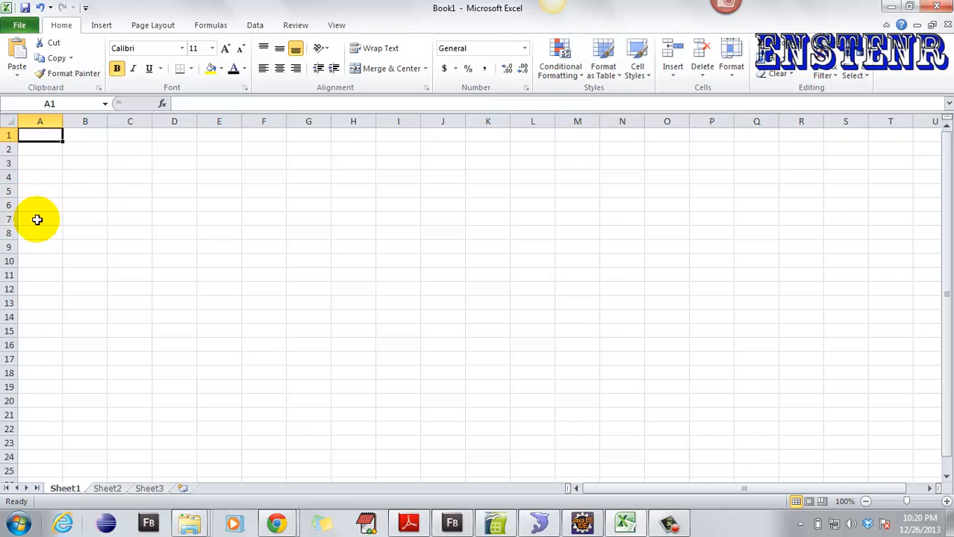
- Enter 1 in A1 and 4 in A25, then fill the 1 down to A13
text(1)
click(46, 473)
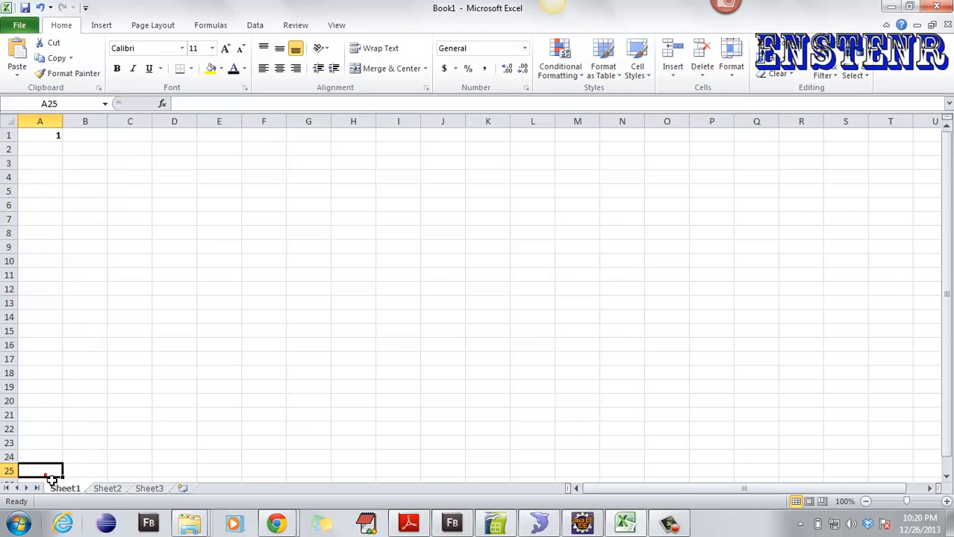
text(4)
click(75, 400)
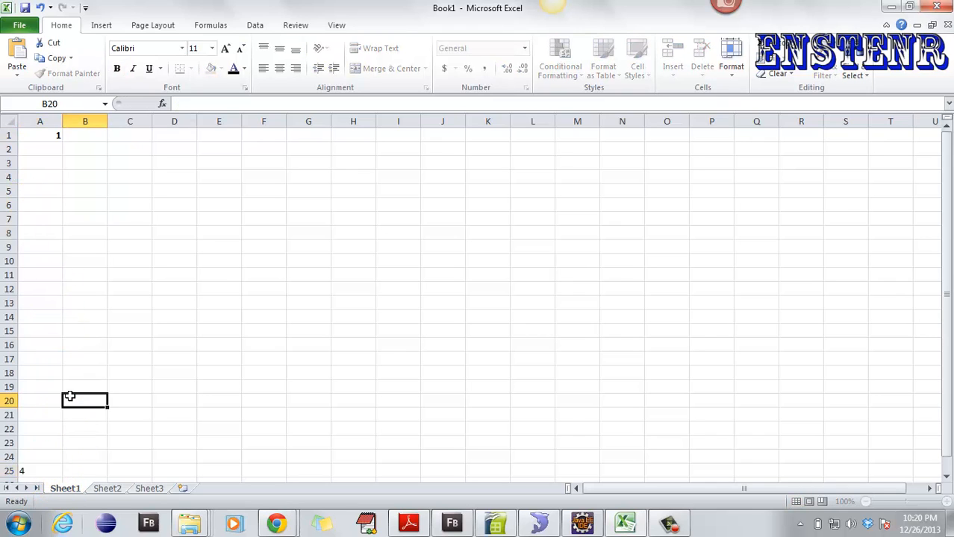
click(43, 137)
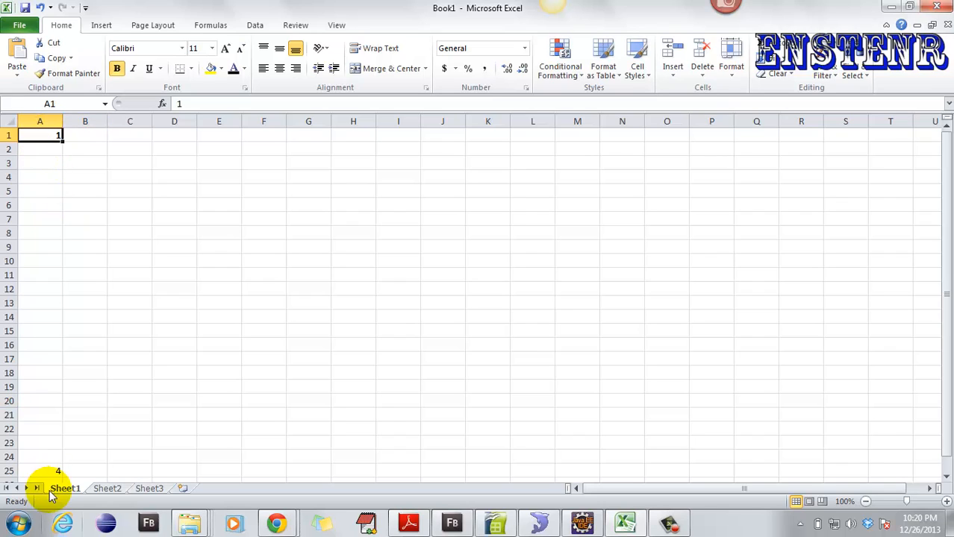
click(63, 142)
click(64, 142)
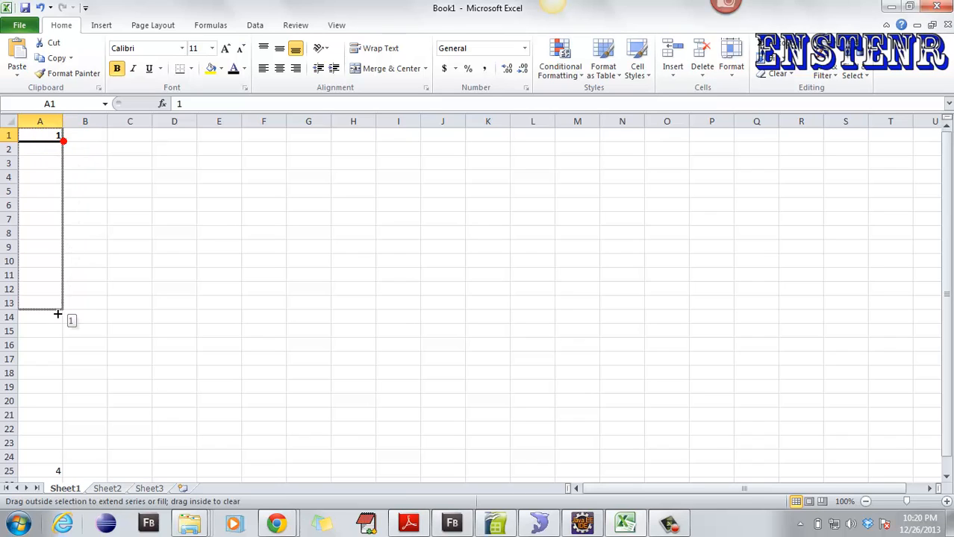
drag(58, 315, 60, 313)
click(36, 388)
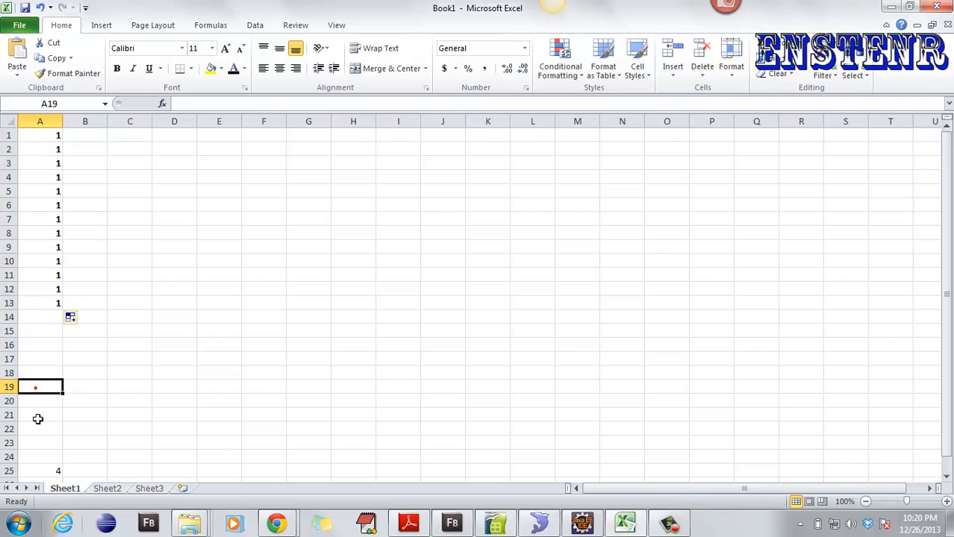
- Enter 1, 2, 3 and 4 across A25:D25 and select the four cells
drag(42, 471, 151, 470)
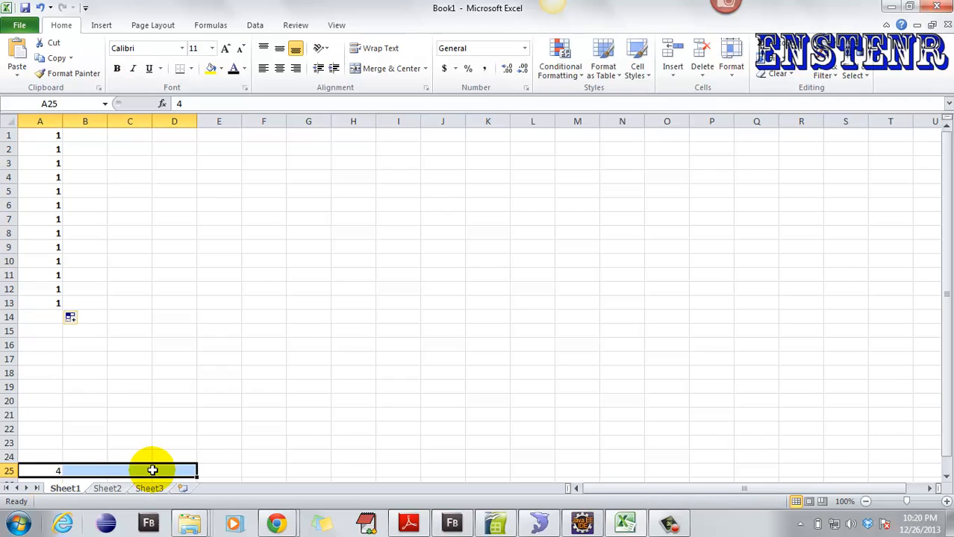
text(1)
click(96, 470)
text(2)
click(128, 470)
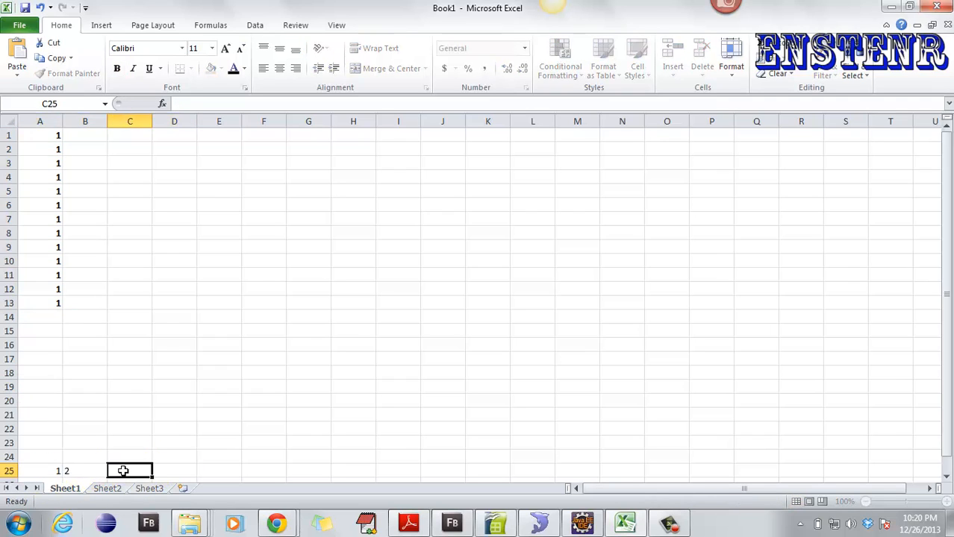
text(3)
click(164, 471)
text(4)
click(52, 306)
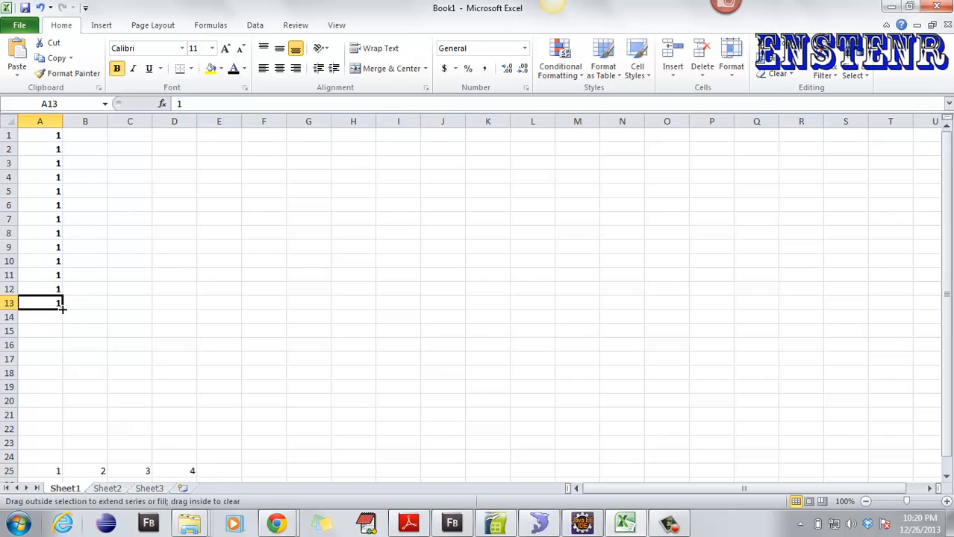
click(93, 366)
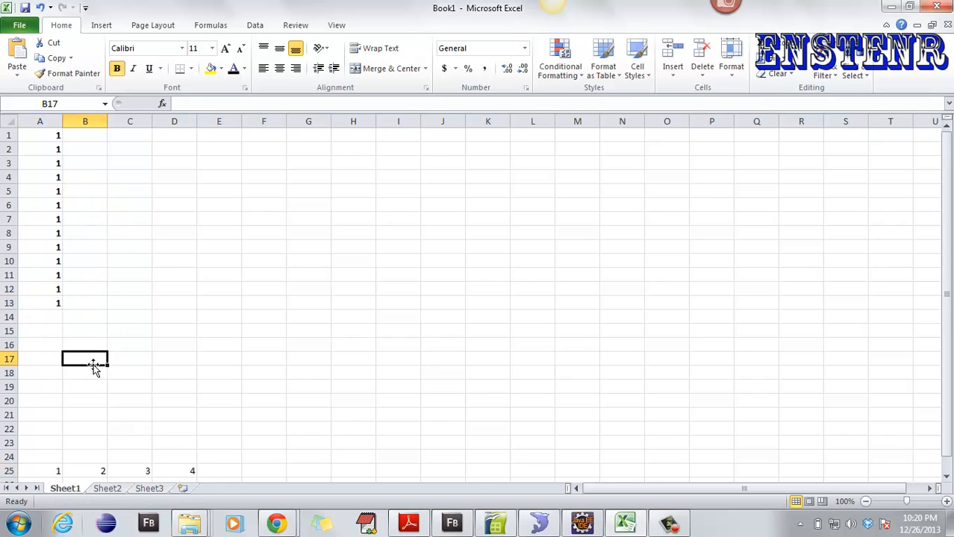
click(60, 304)
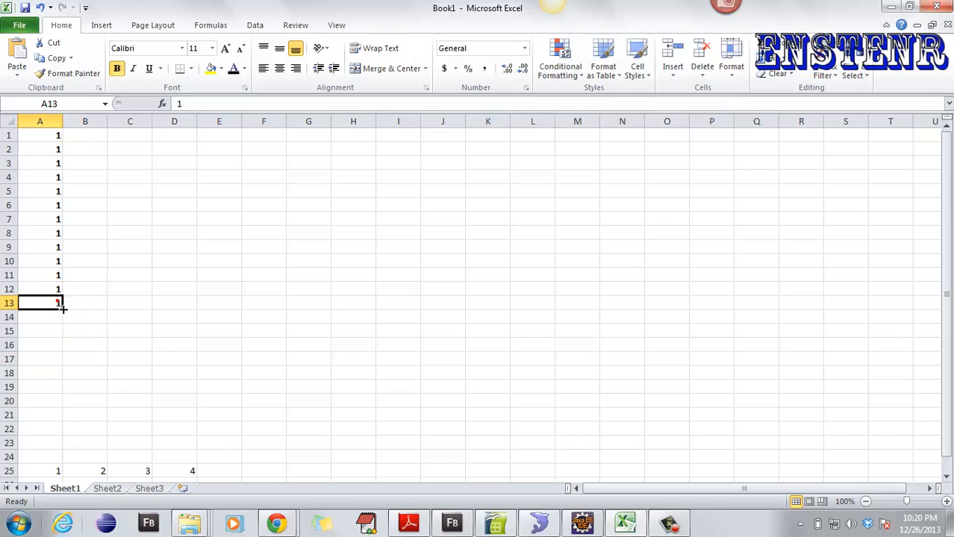
drag(182, 471, 49, 470)
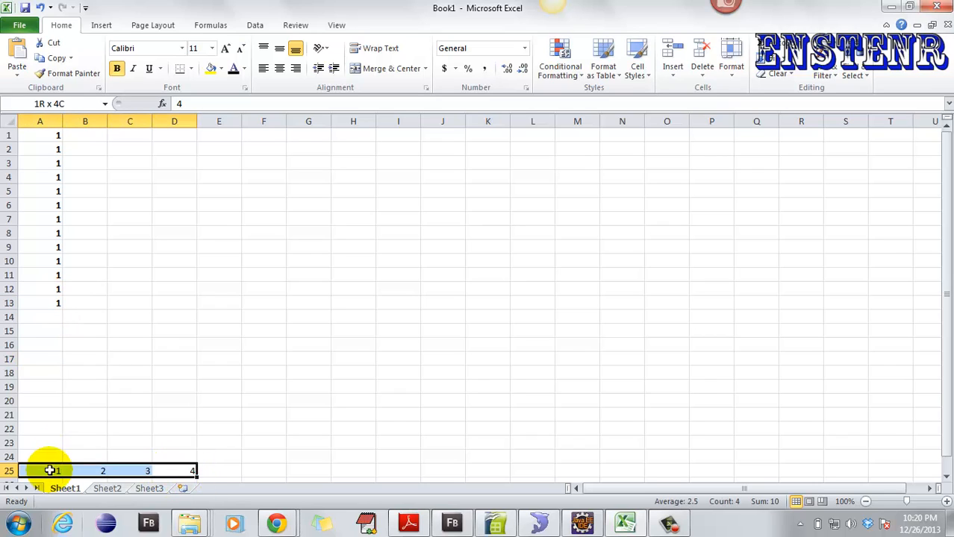
- Delete A25:D25 and everything else on the sheet, then enter 1 in A1
key(Delete)
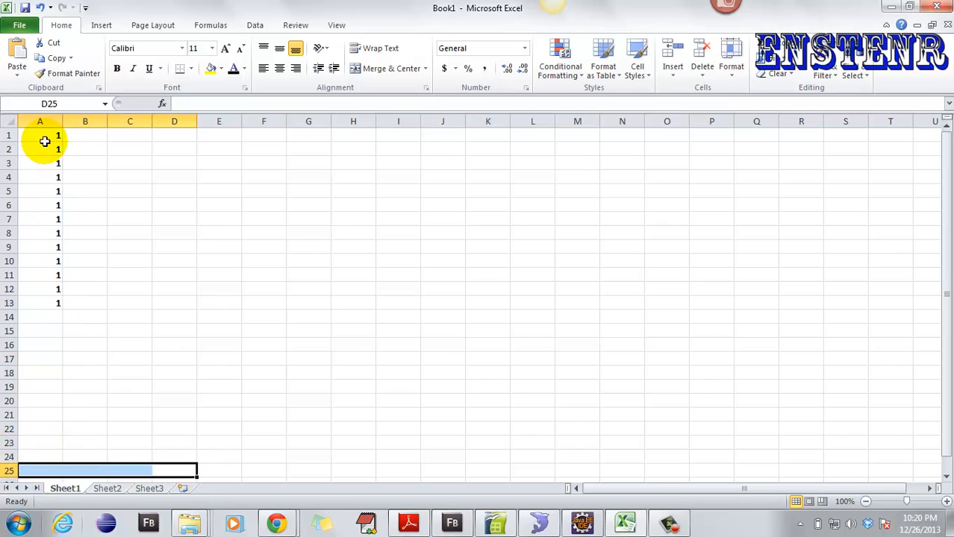
key(ctrl+a)
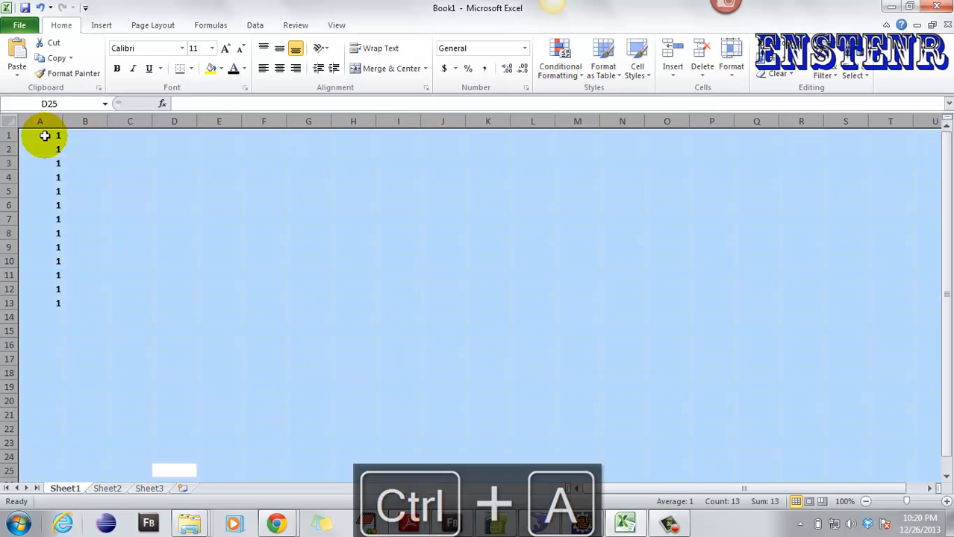
key(Delete)
click(39, 137)
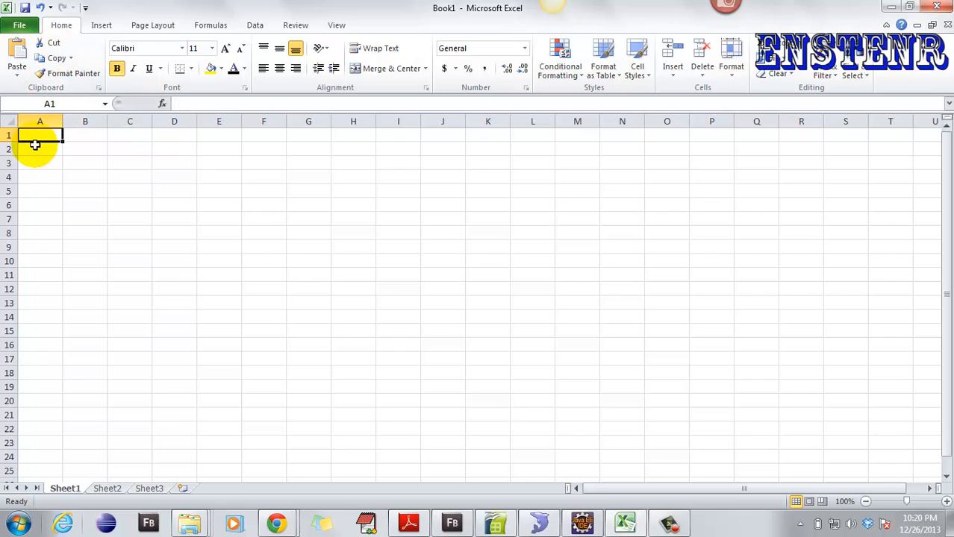
text(1)
key(Return)
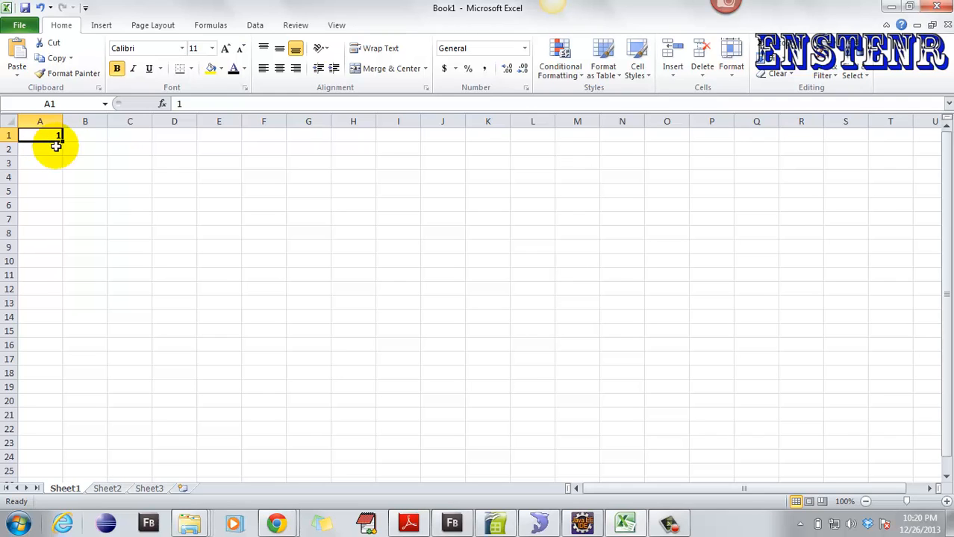
- Cut the 1 from A1, paste it into C1, and make it bold
key(ctrl+x)
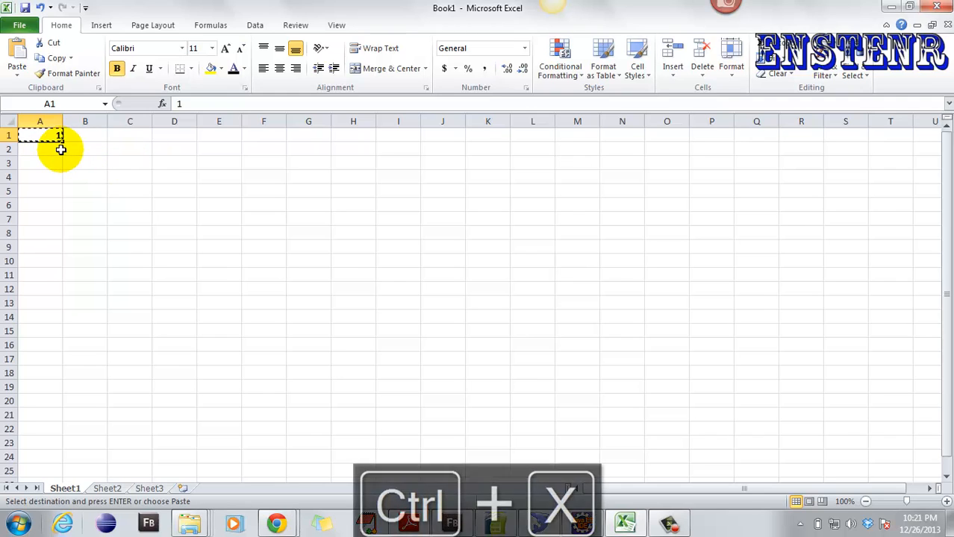
click(146, 138)
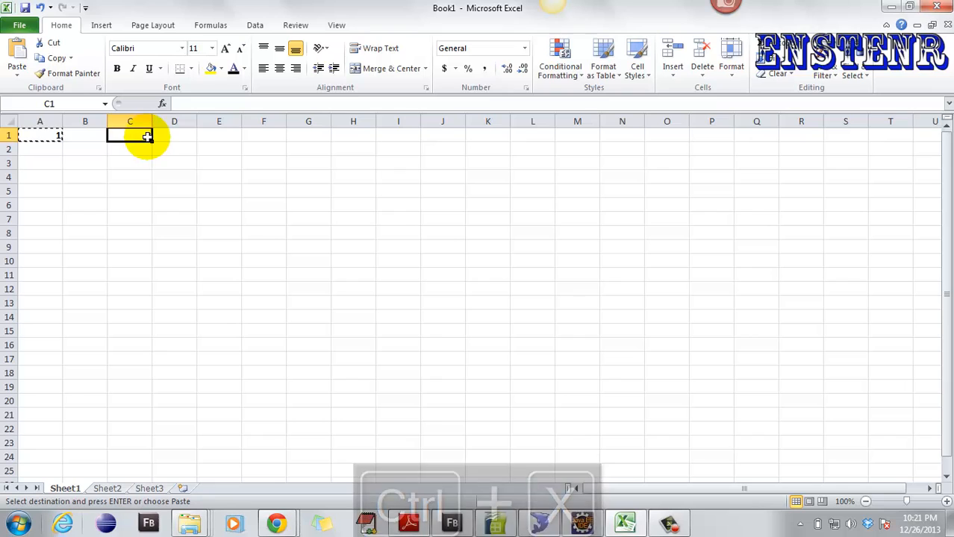
key(ctrl+v)
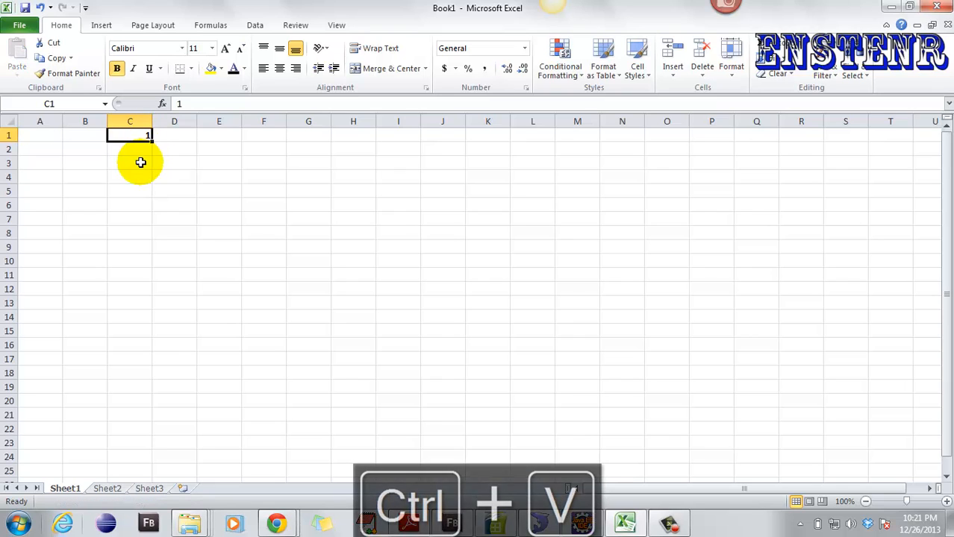
click(70, 58)
click(84, 52)
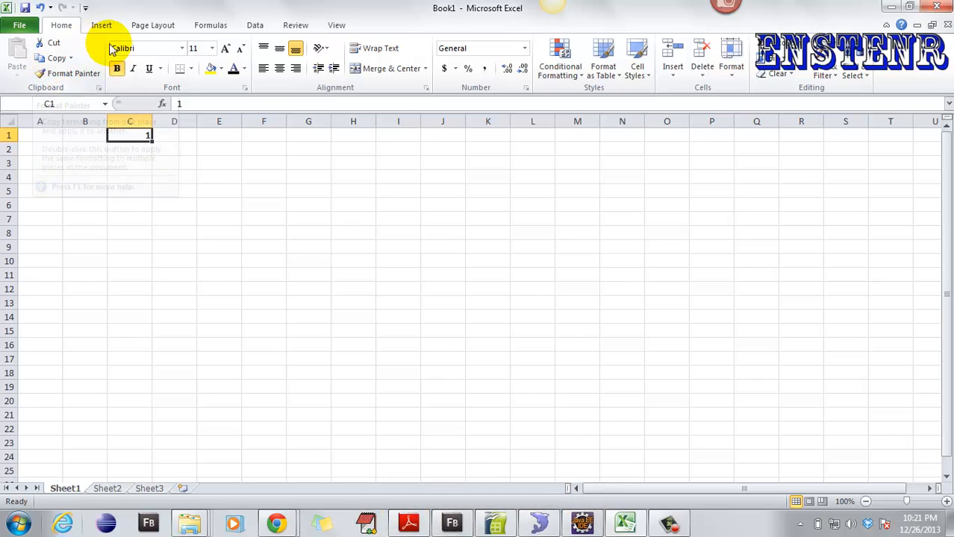
key(ctrl+b)
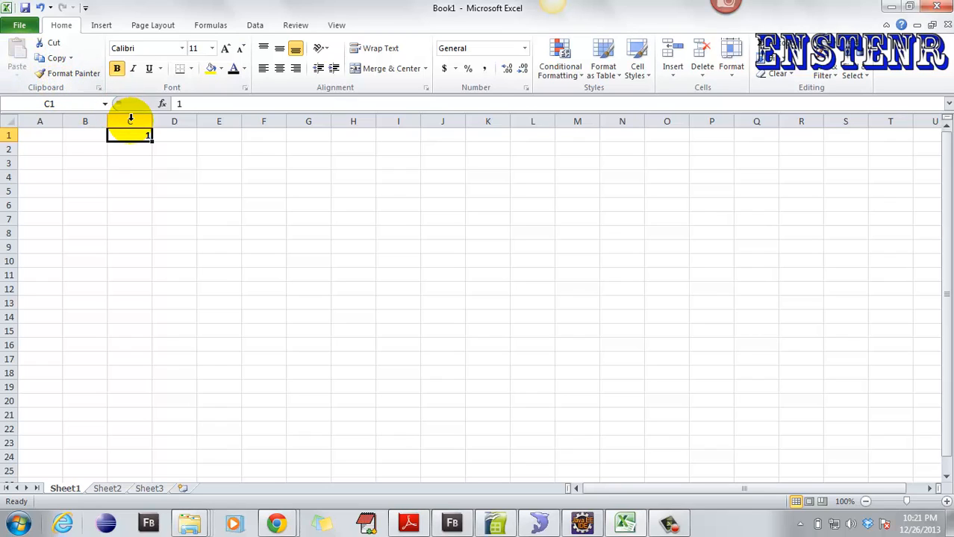
- Copy C1's 1 into A1, then cut it back into C1
click(34, 58)
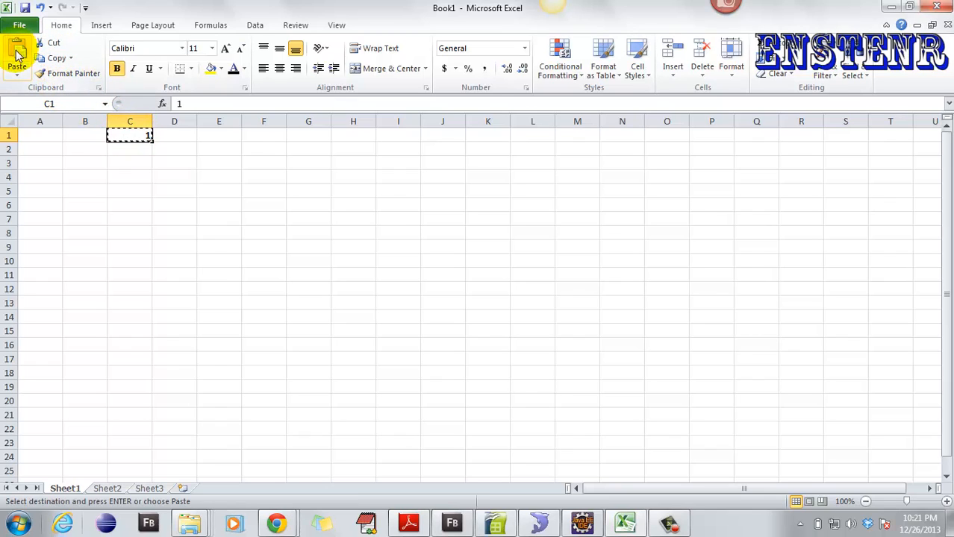
click(39, 135)
key(Return)
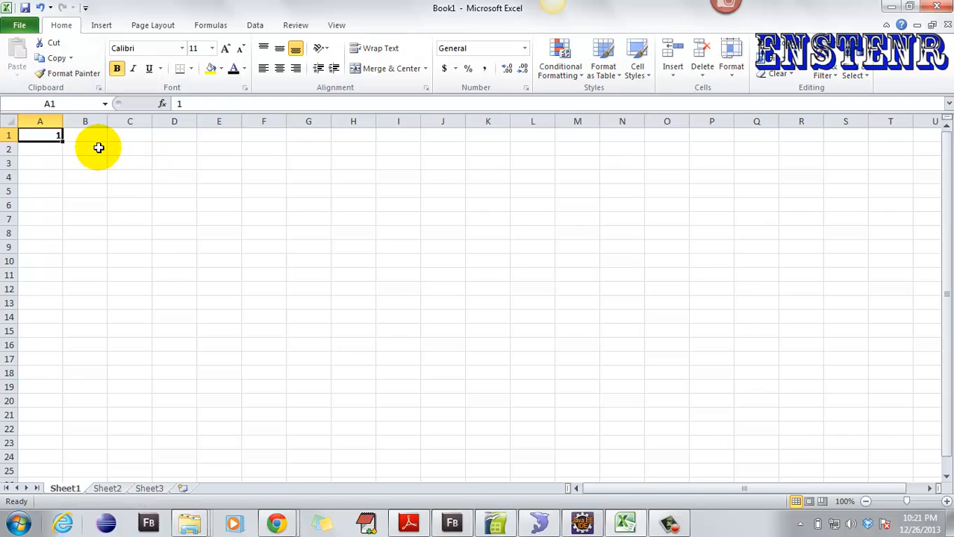
key(ctrl+x)
click(128, 136)
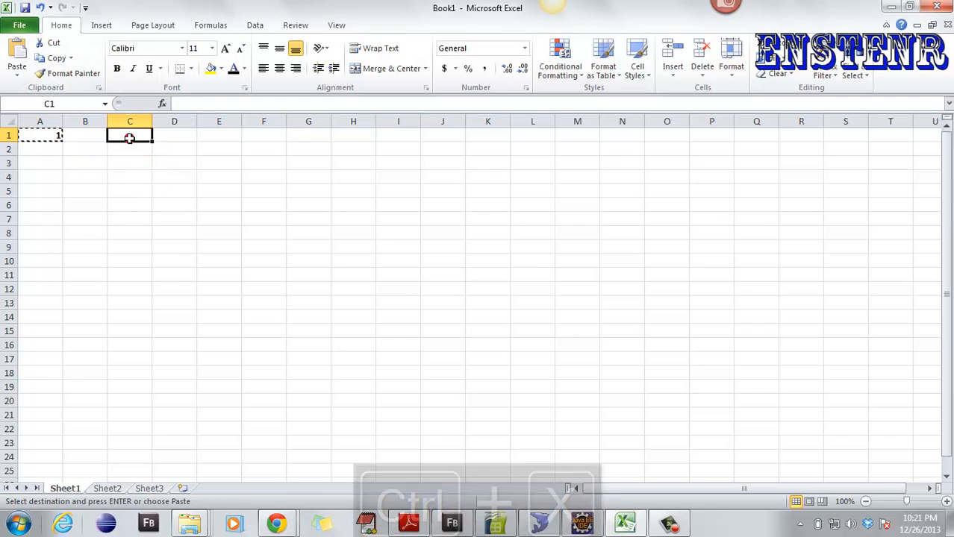
key(ctrl+v)
click(78, 161)
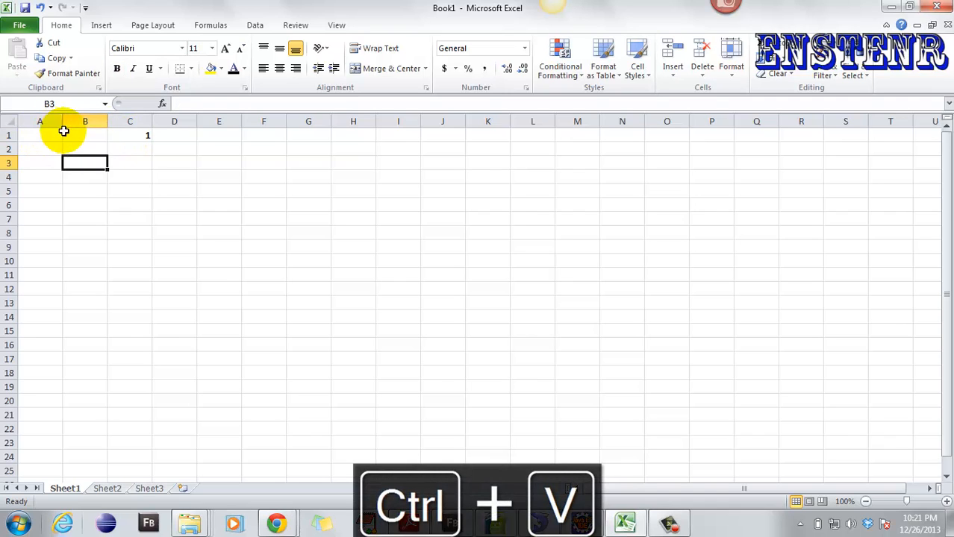
click(130, 134)
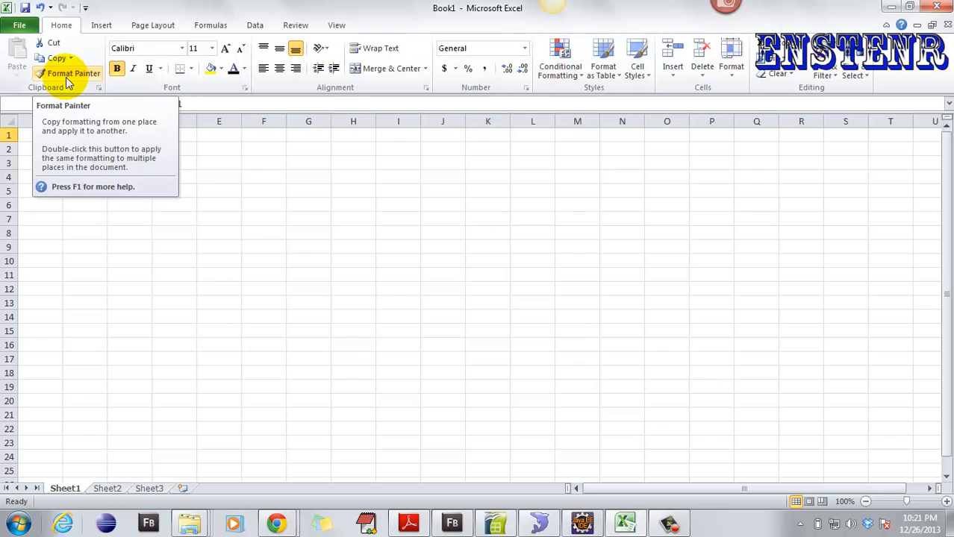
click(203, 191)
click(217, 137)
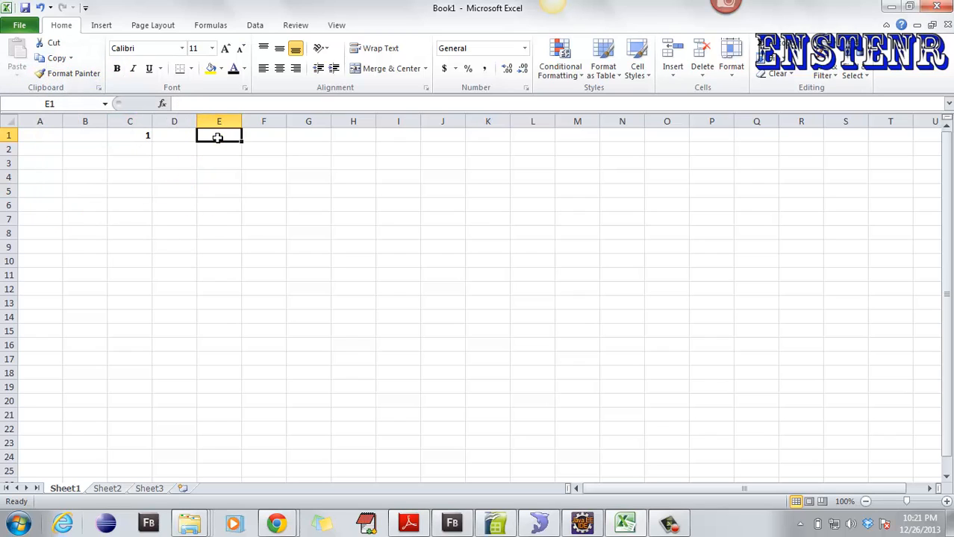
click(132, 136)
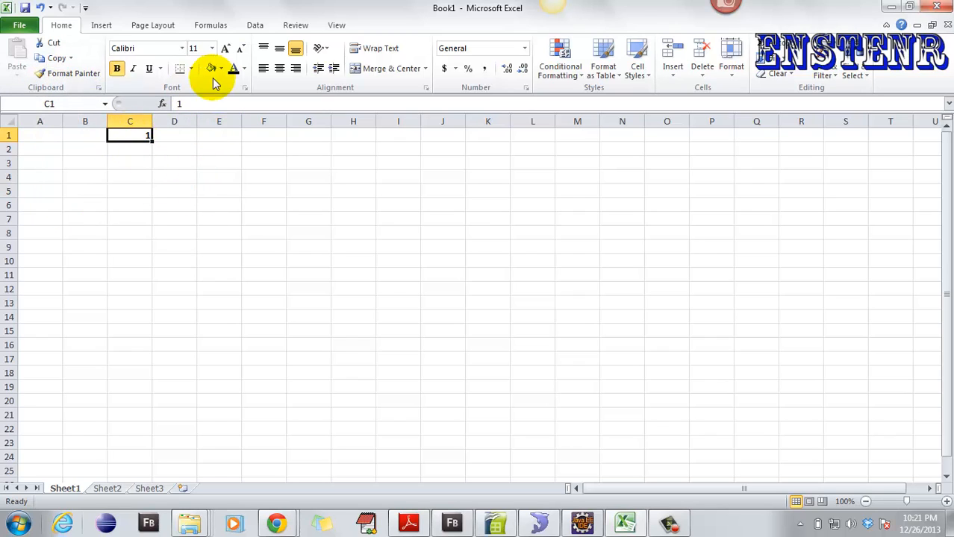
- Give C1's 1 green text, a light blue fill and 72-point size
click(244, 68)
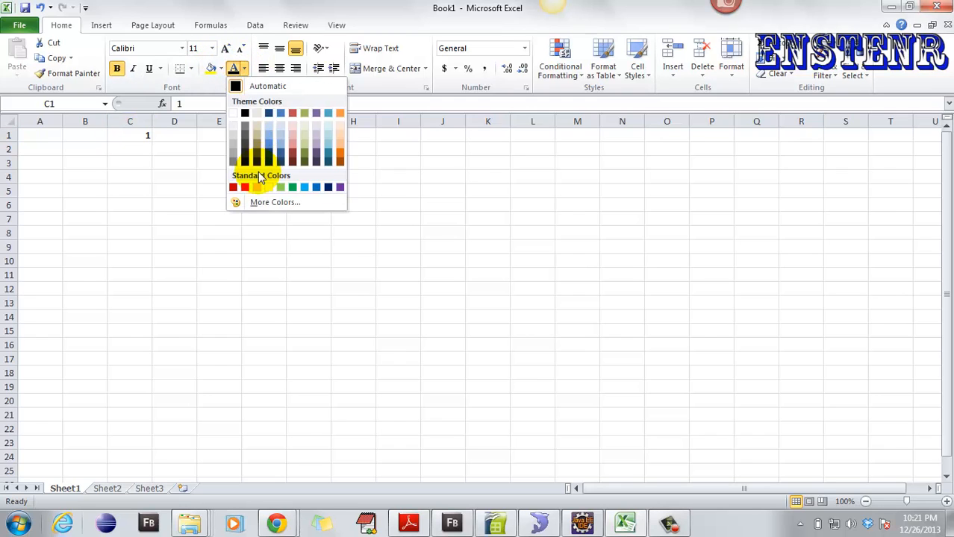
click(330, 145)
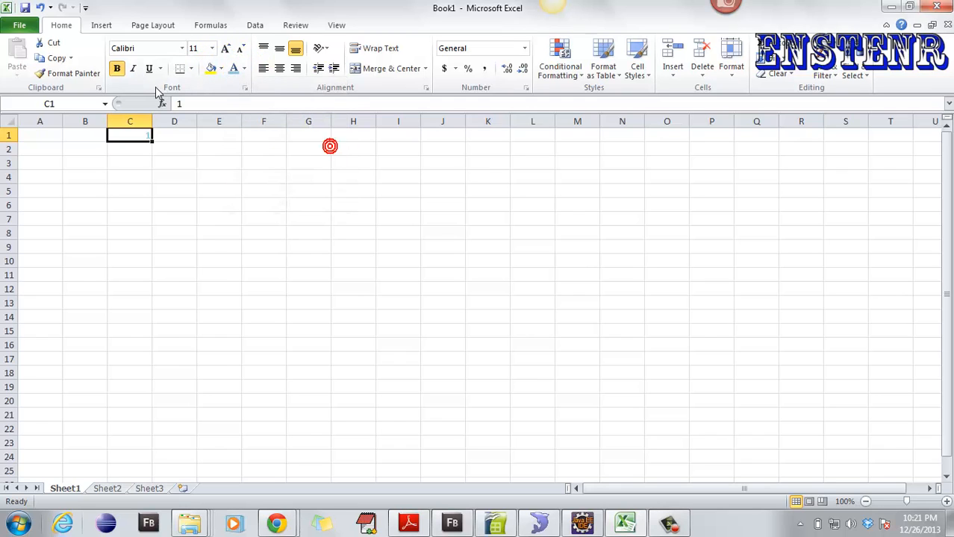
click(243, 69)
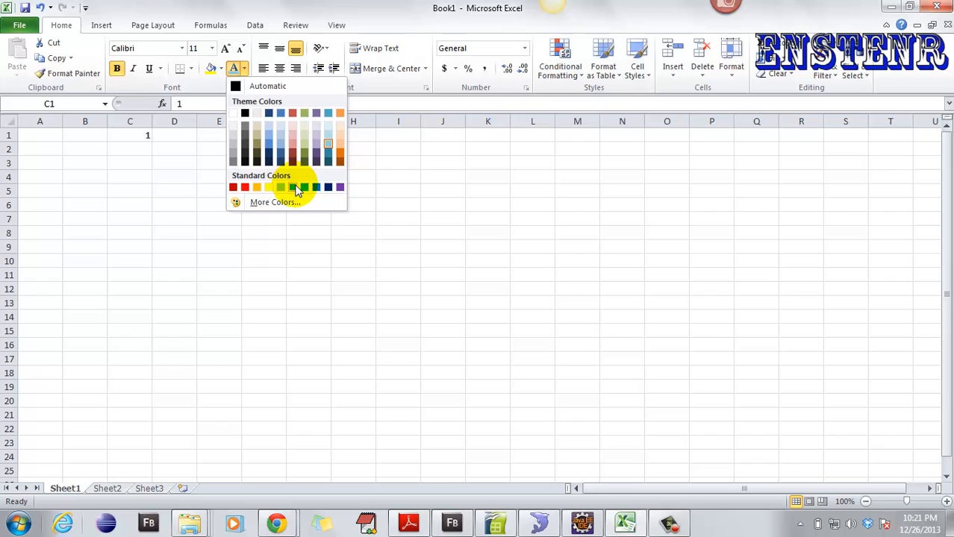
click(295, 185)
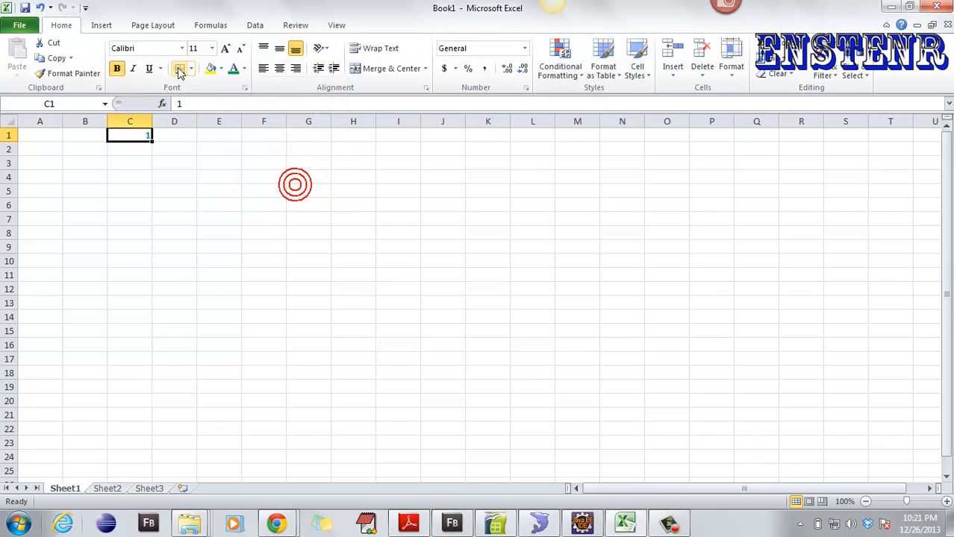
click(217, 70)
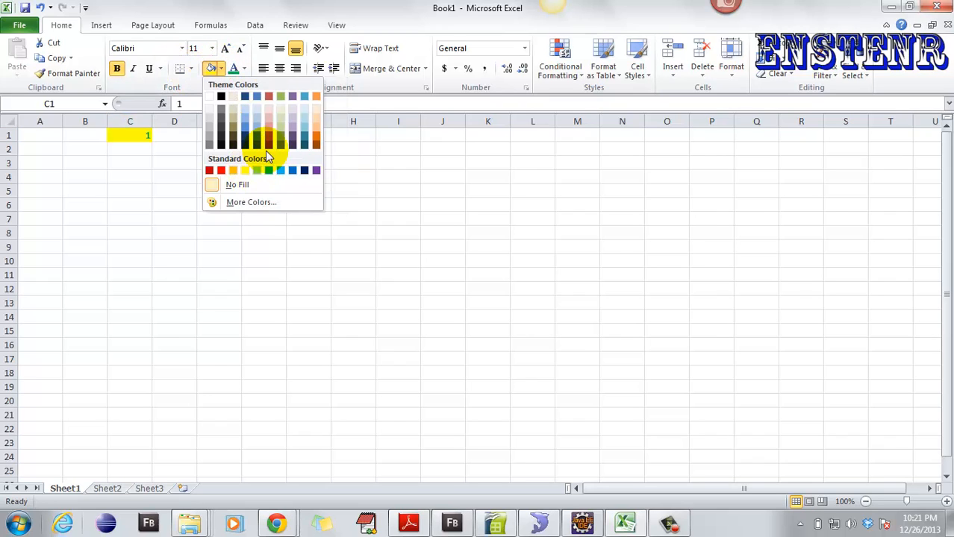
click(245, 120)
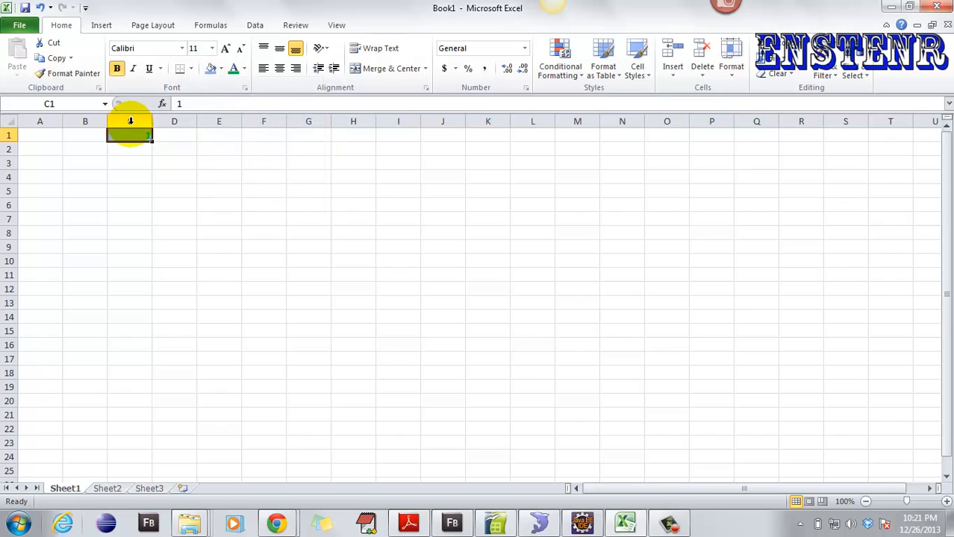
click(213, 48)
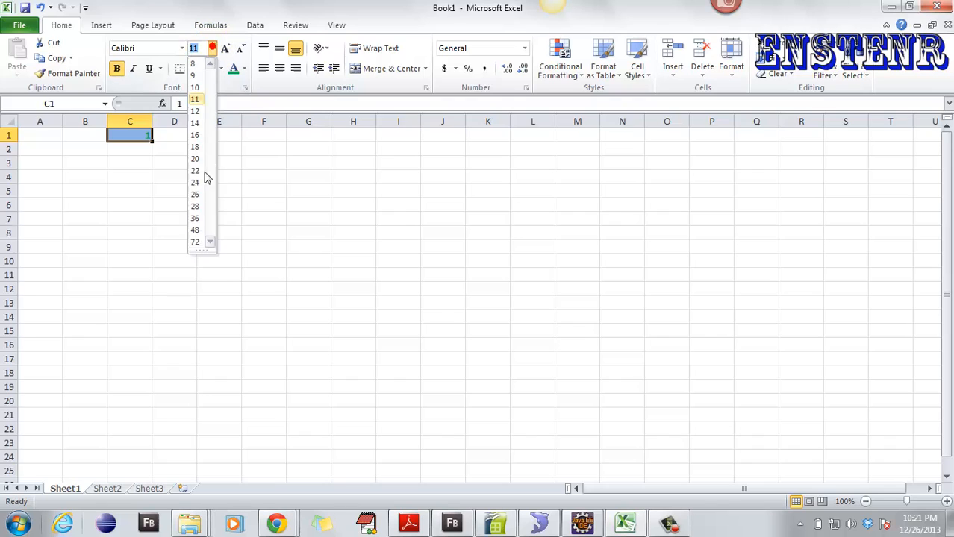
click(195, 241)
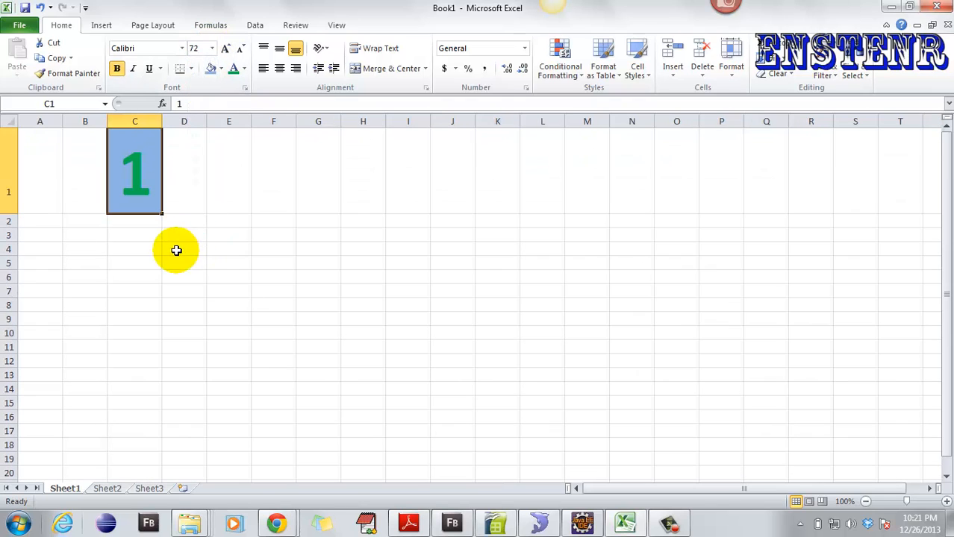
click(194, 48)
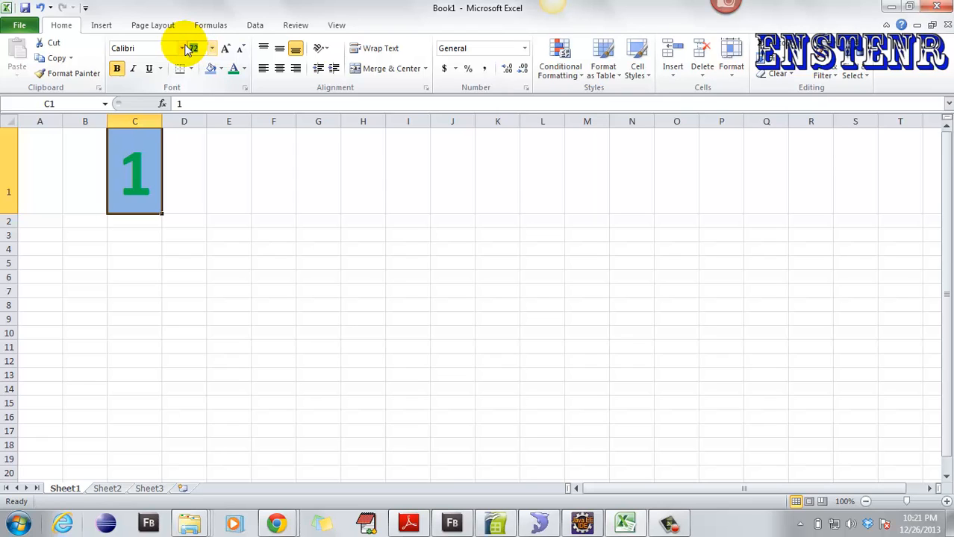
- Set cell C1's font size to 90 points
text(90)
click(222, 248)
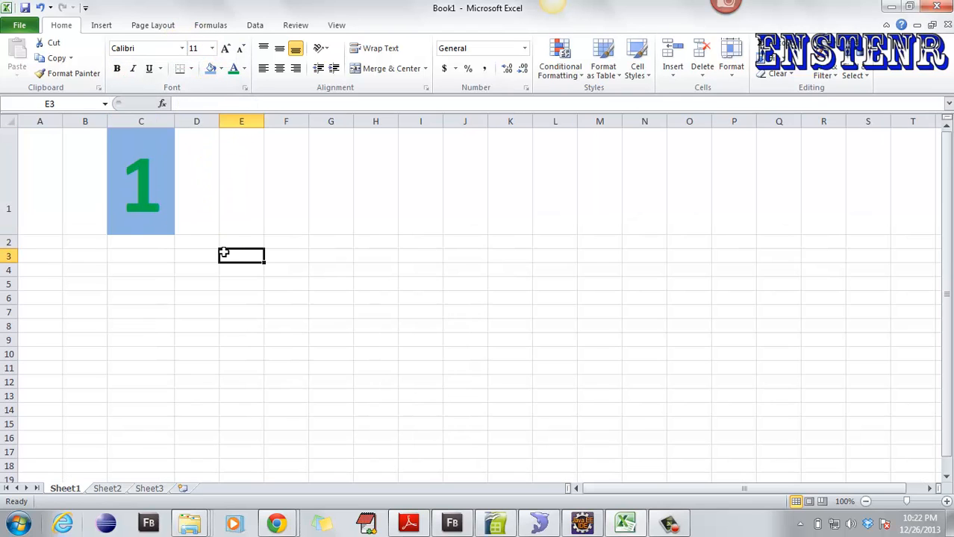
click(132, 189)
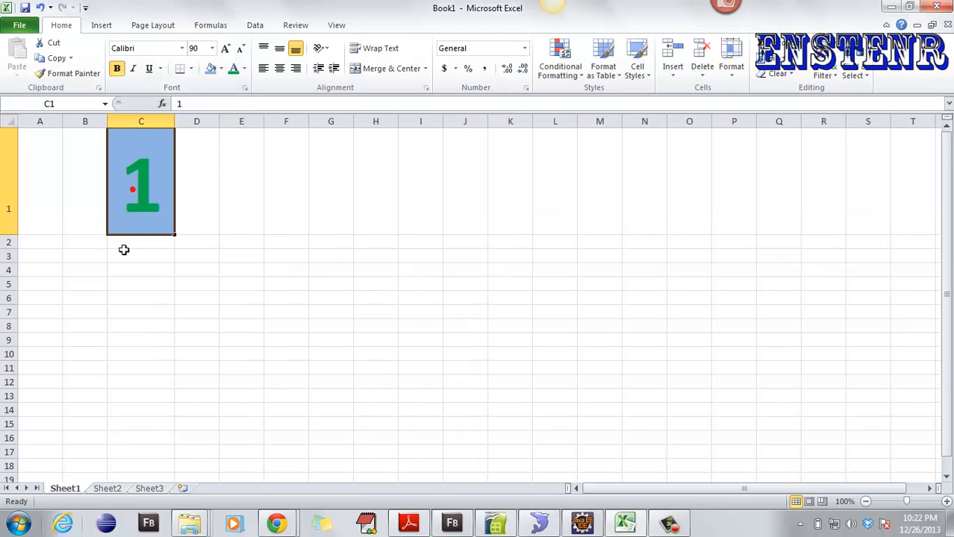
- Enter 2 in D1 and copy it across row 1 to column R
click(205, 218)
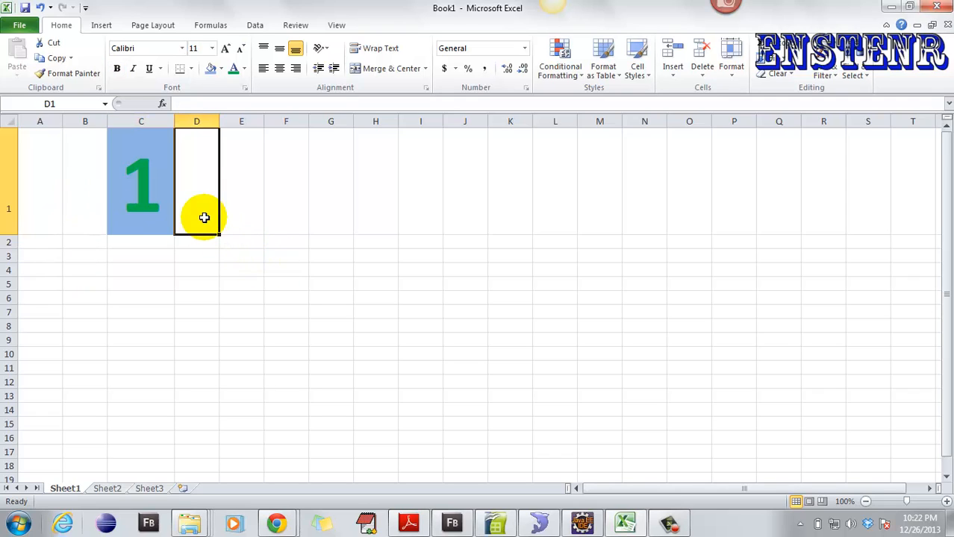
text(2)
click(221, 235)
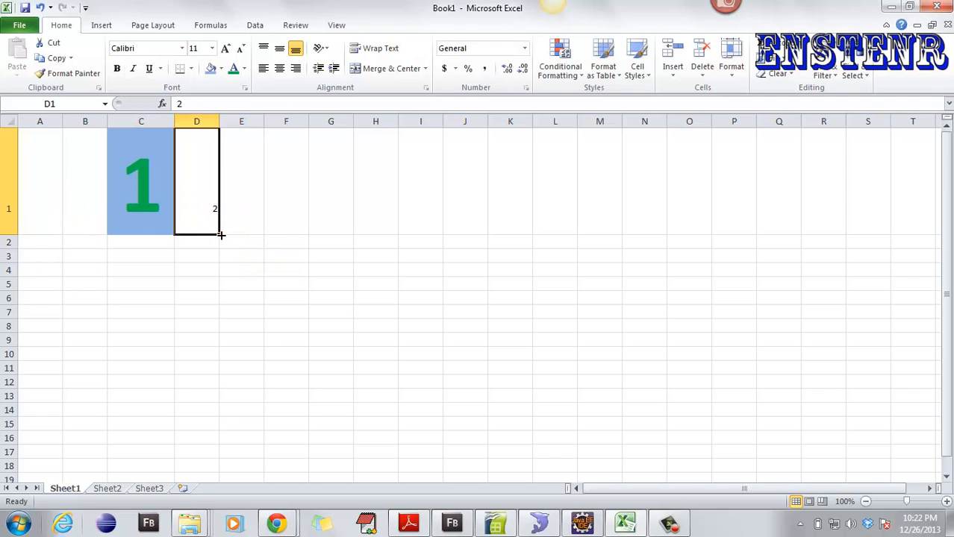
drag(221, 236, 825, 218)
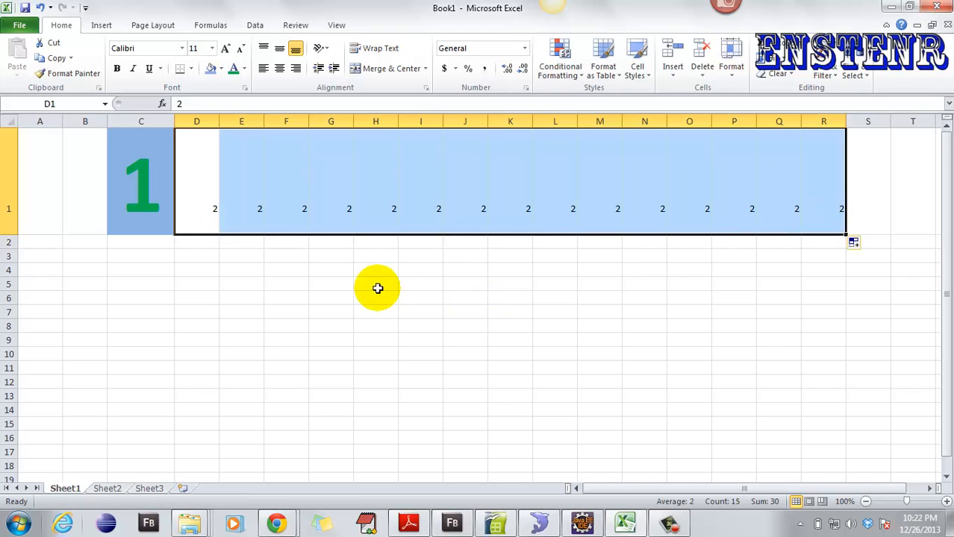
click(194, 242)
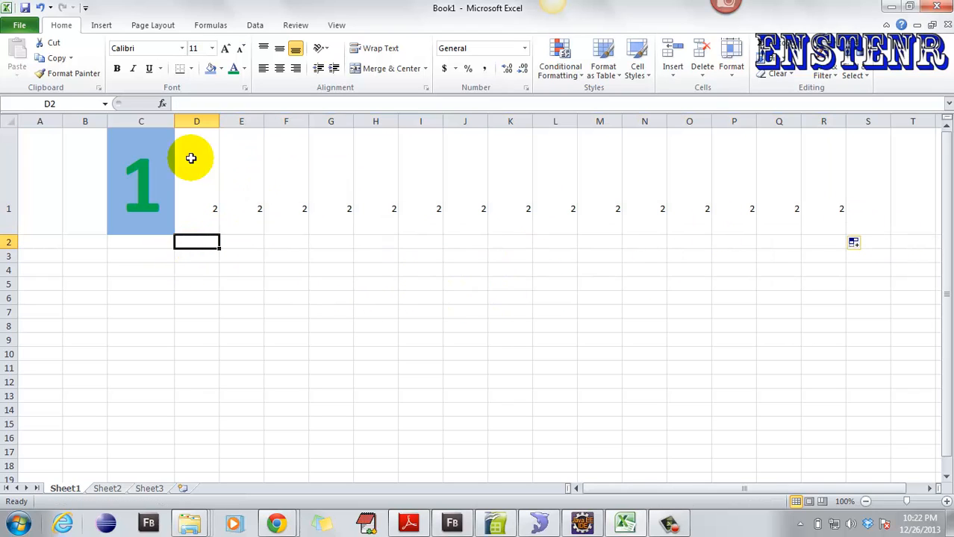
- Fill the D1:R1 row of 2s down to row 18, ending with Fill Without Formatting
drag(201, 161, 822, 205)
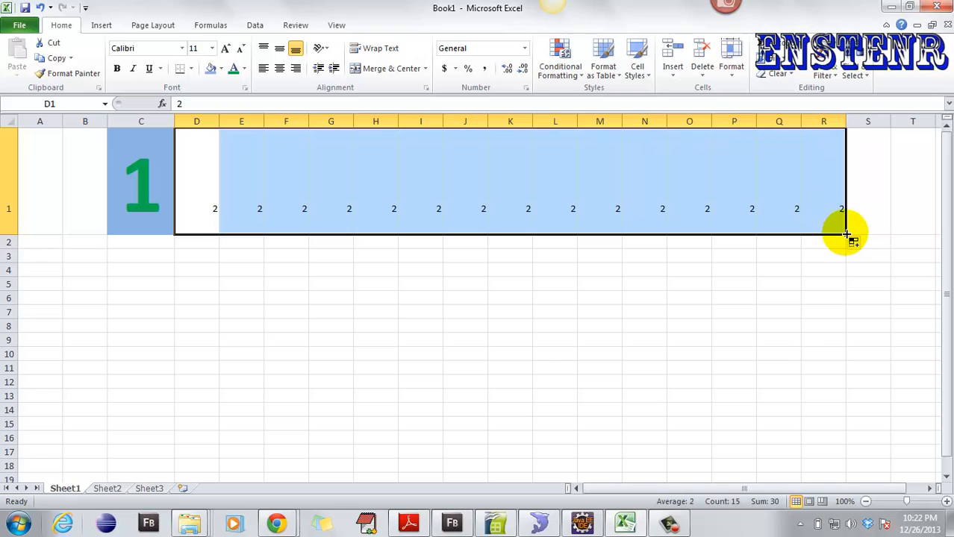
drag(846, 235, 851, 464)
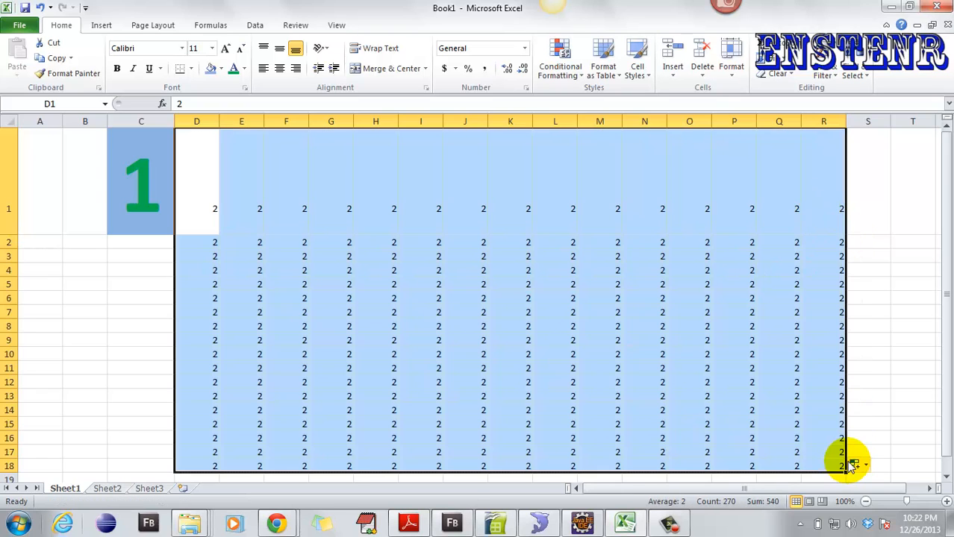
click(858, 466)
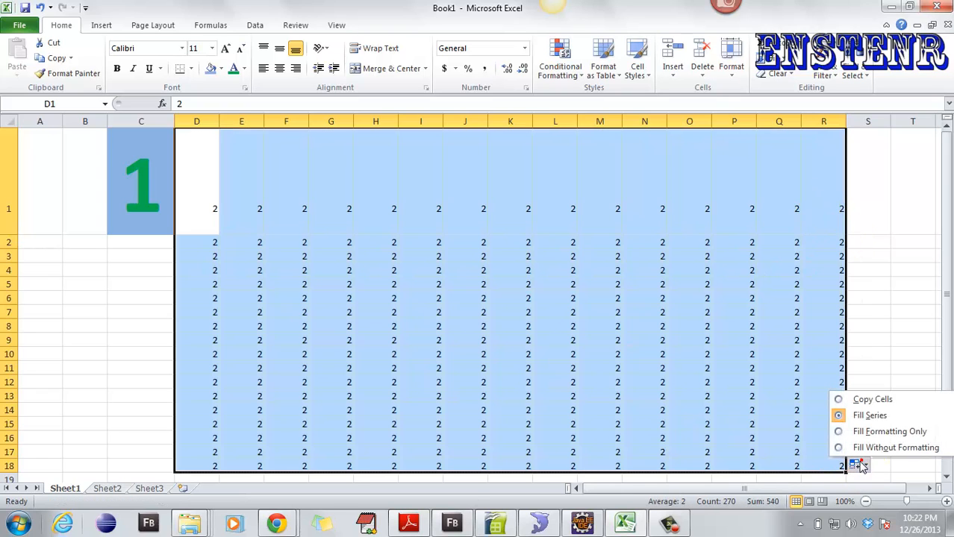
click(873, 416)
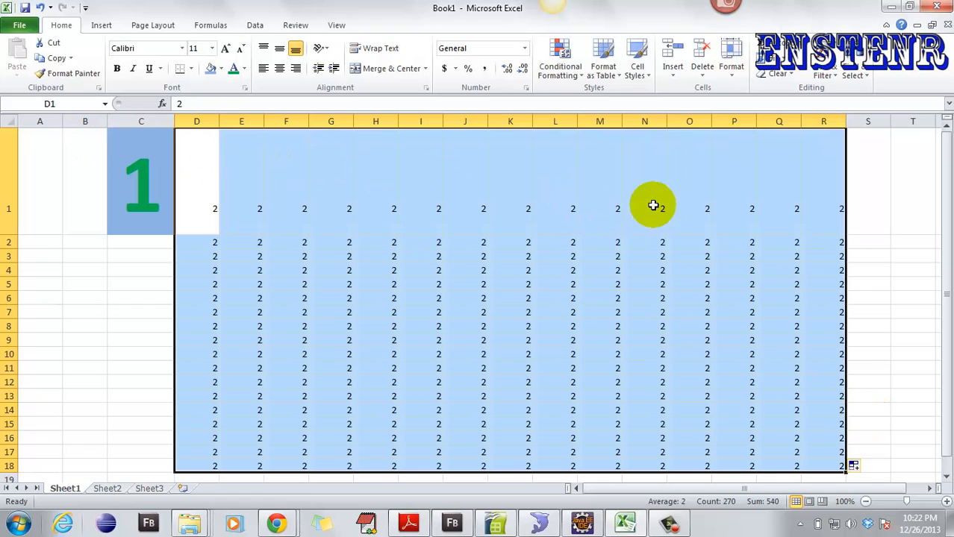
click(856, 466)
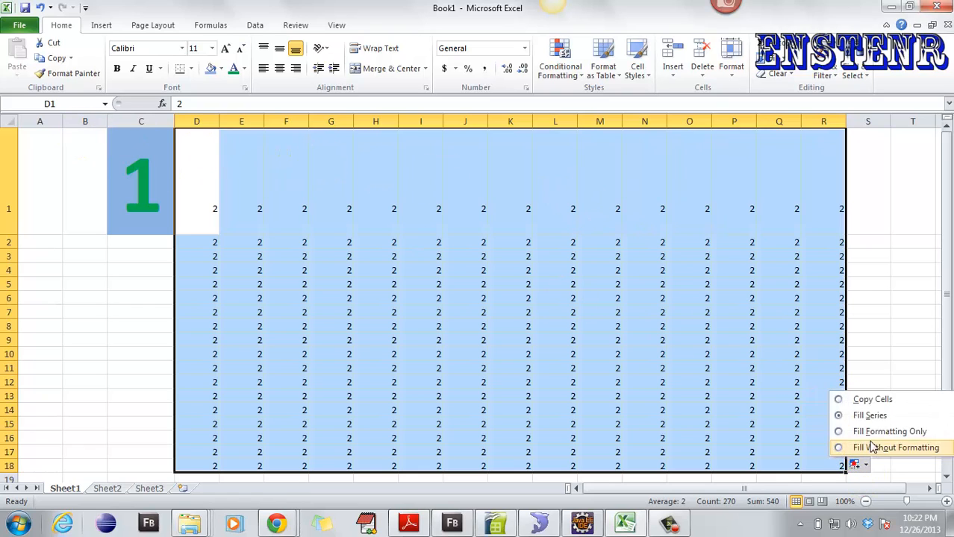
click(858, 414)
click(302, 176)
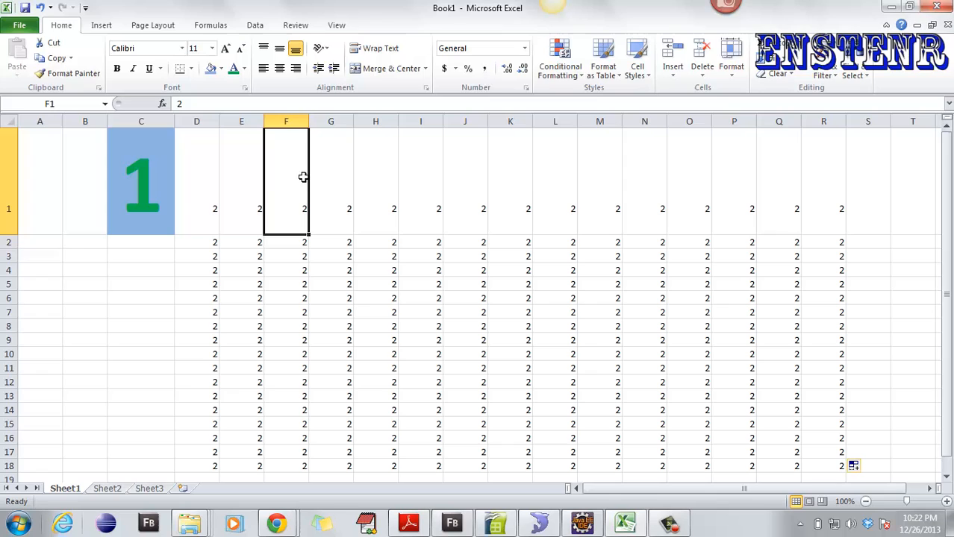
click(200, 195)
click(222, 237)
- Fill column D down to row 18 as a series counting up from 2
click(214, 212)
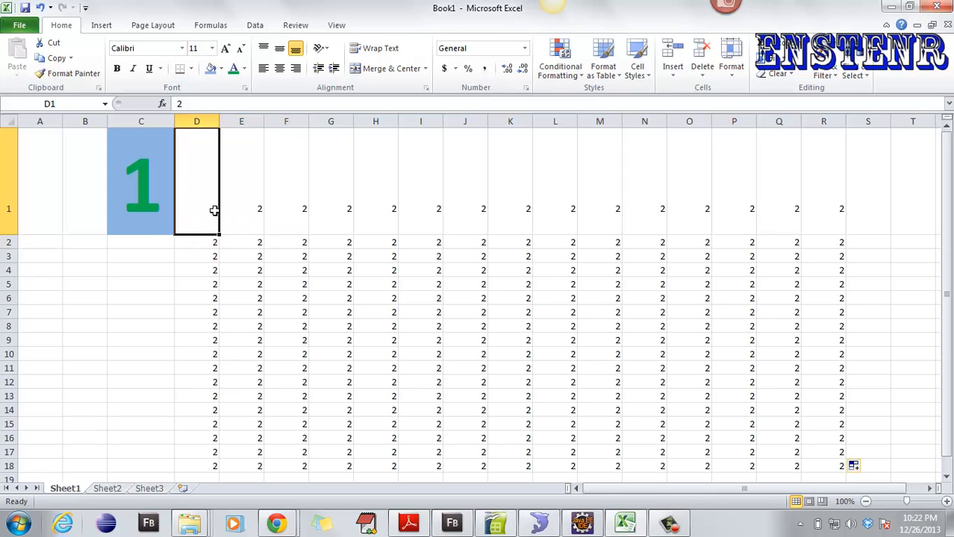
double_click(220, 235)
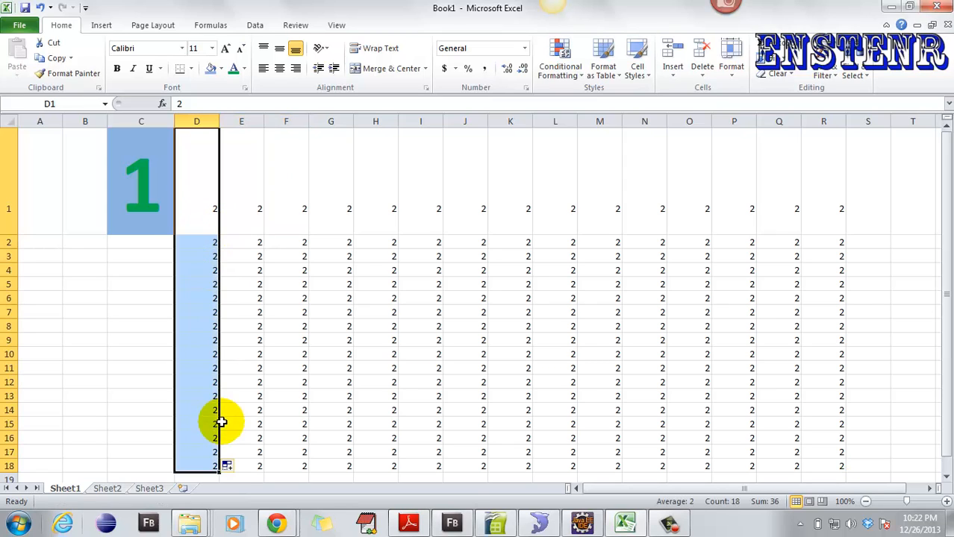
click(227, 466)
click(254, 416)
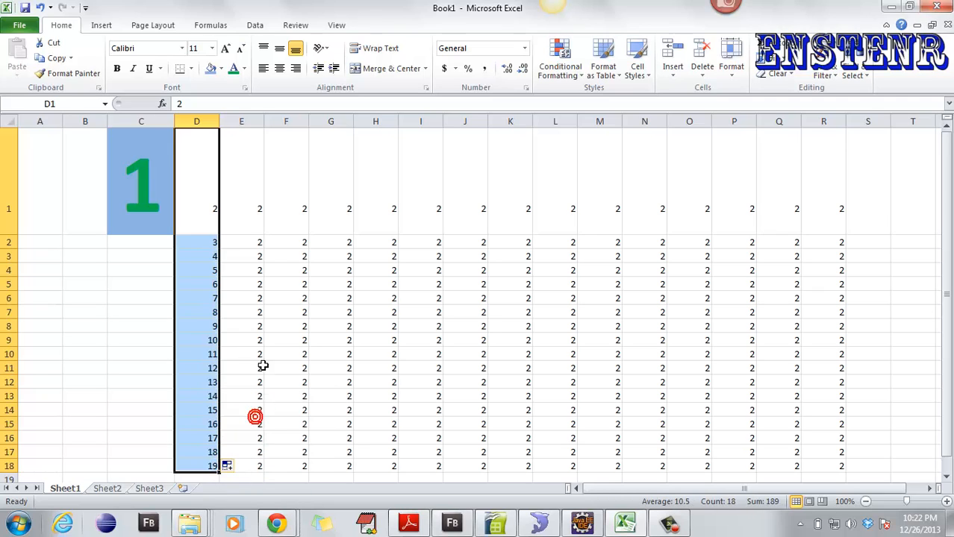
- Make column E count up from 2 to 19 down to row 18 as well
click(250, 195)
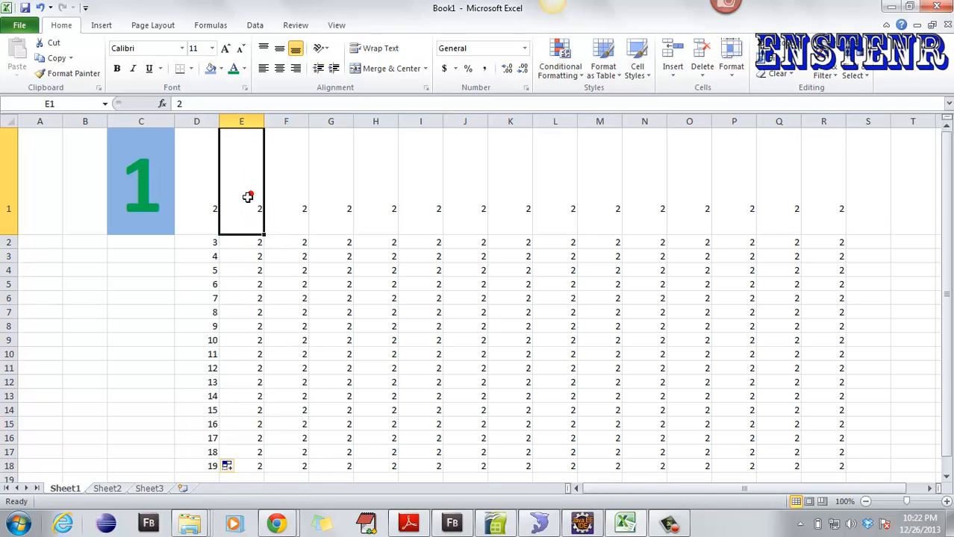
double_click(264, 235)
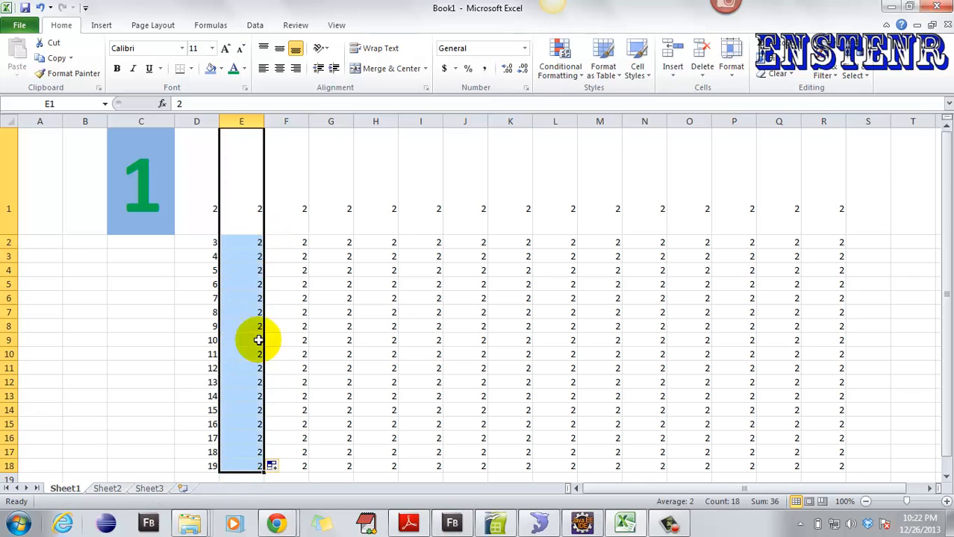
click(275, 470)
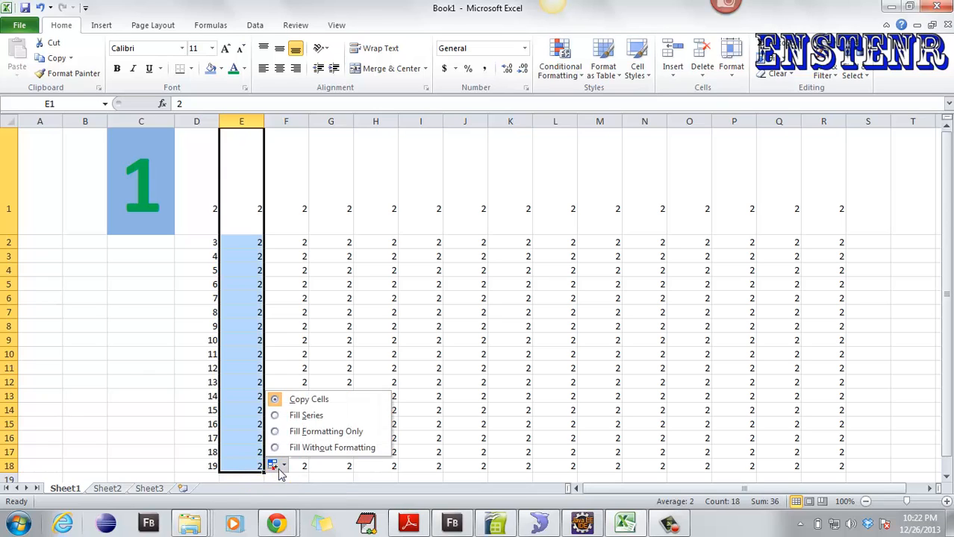
click(299, 413)
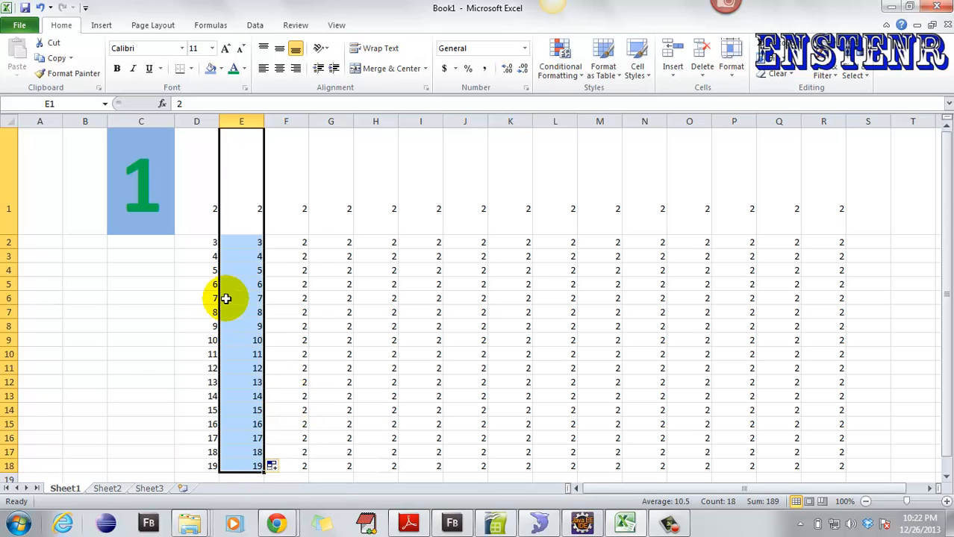
click(128, 187)
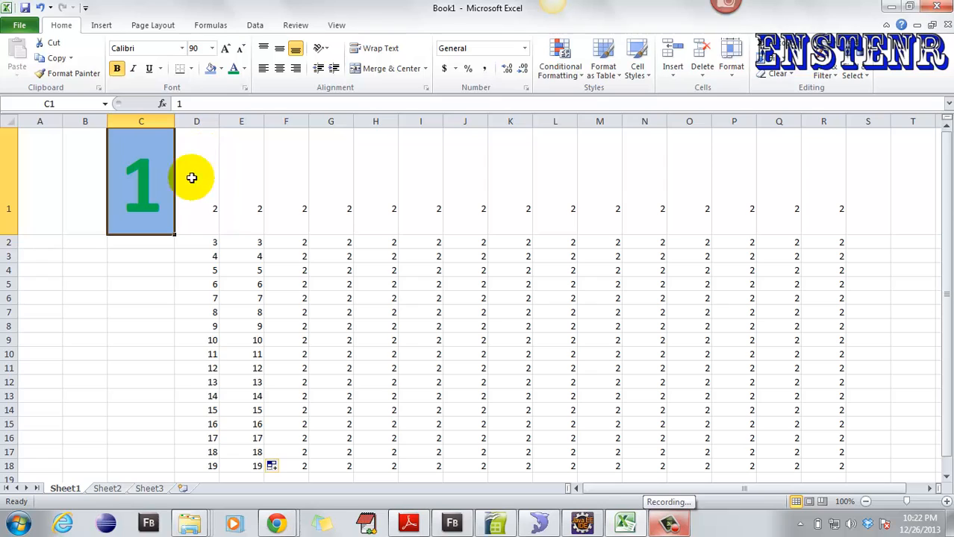
- Copy C1's large bold green text and blue fill onto E1 with Format Painter
click(235, 183)
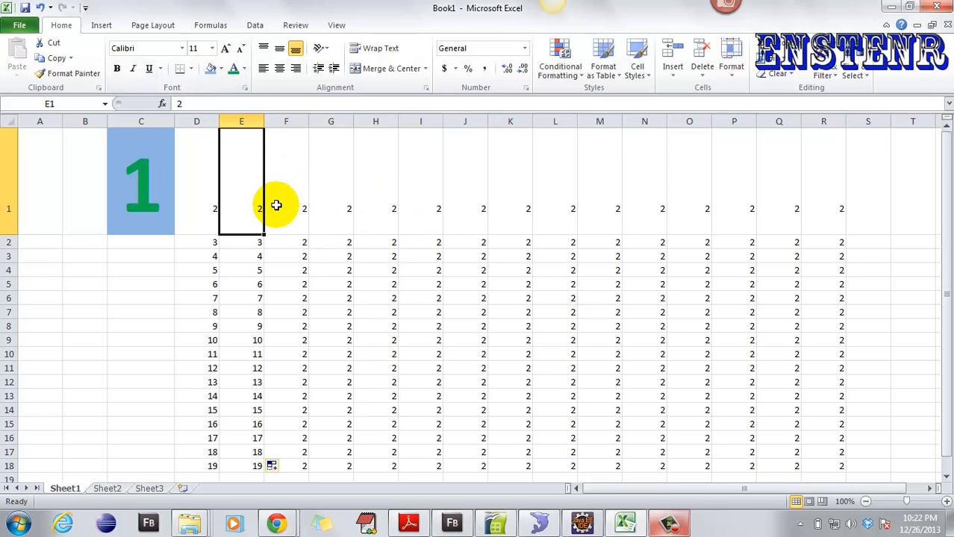
click(142, 183)
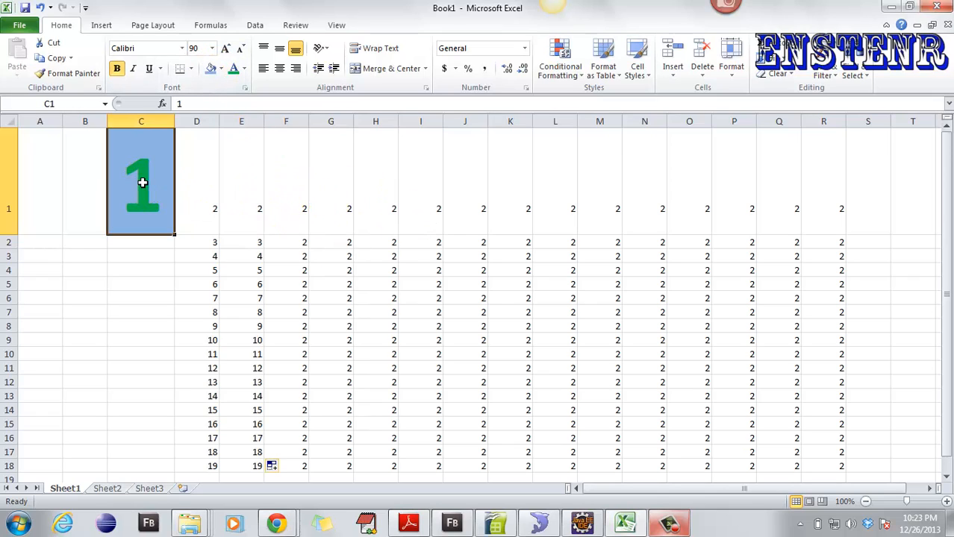
click(61, 74)
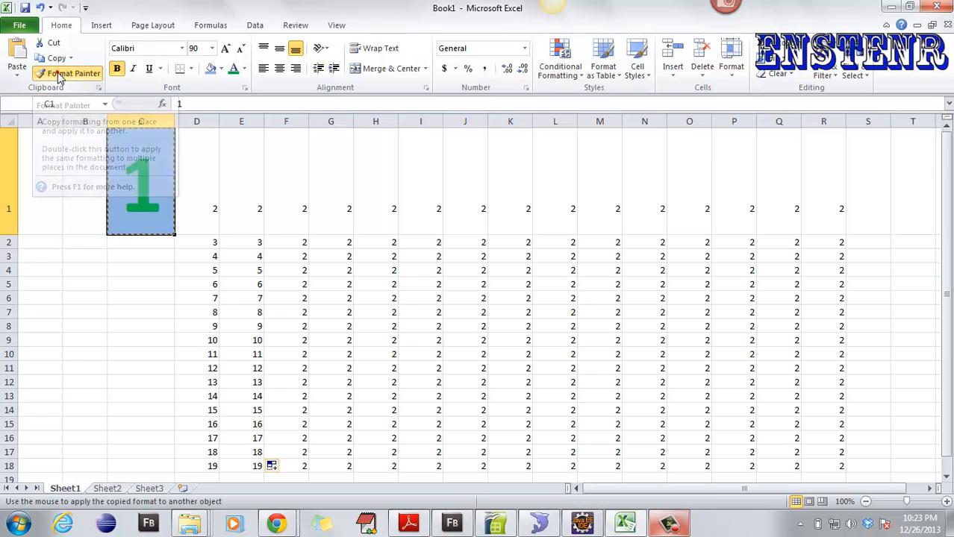
click(234, 160)
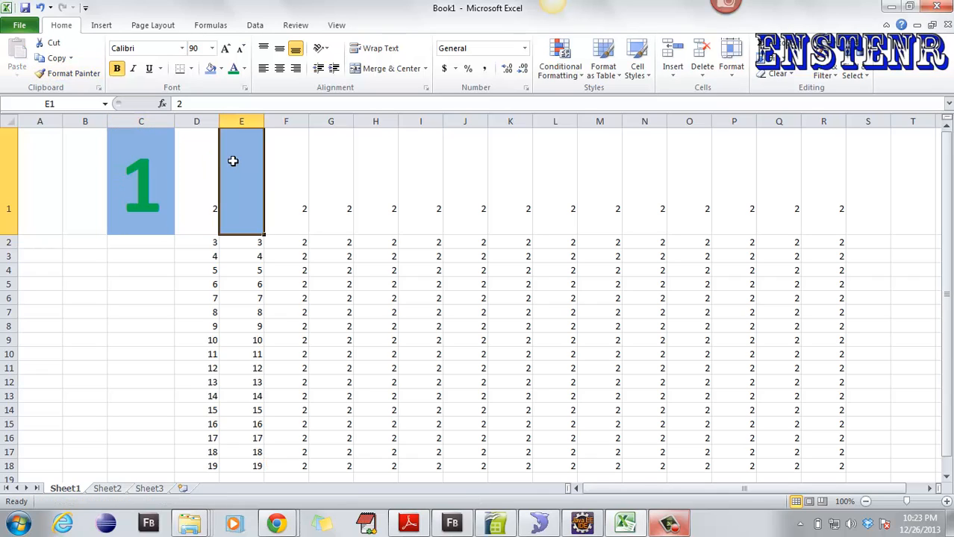
click(141, 172)
click(244, 179)
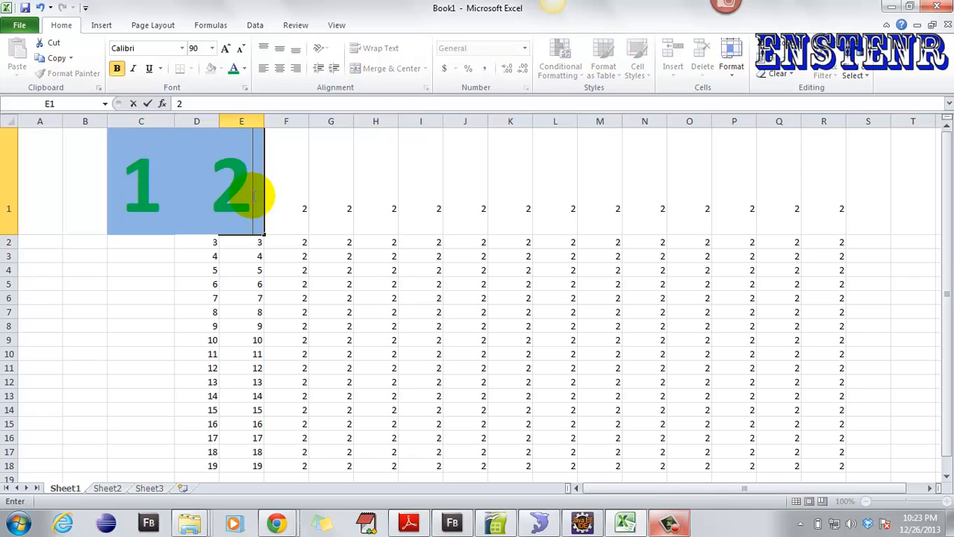
click(292, 188)
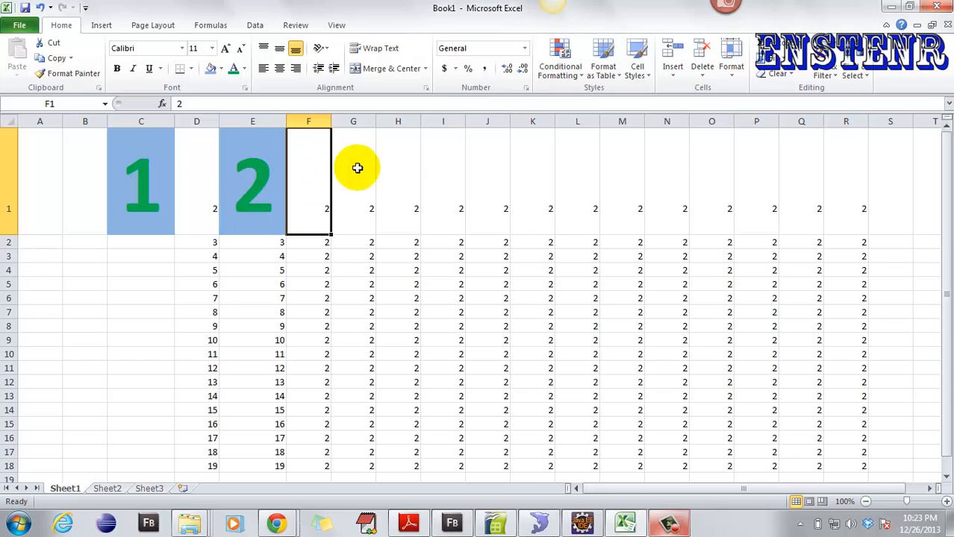
- Paint C1's formatting onto G1 through L1 with a locked Format Painter
click(153, 172)
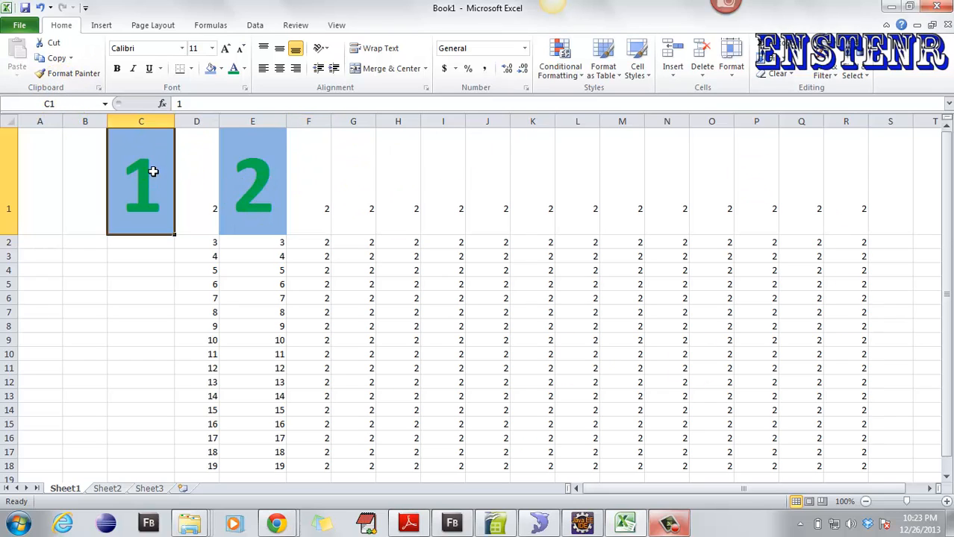
click(64, 75)
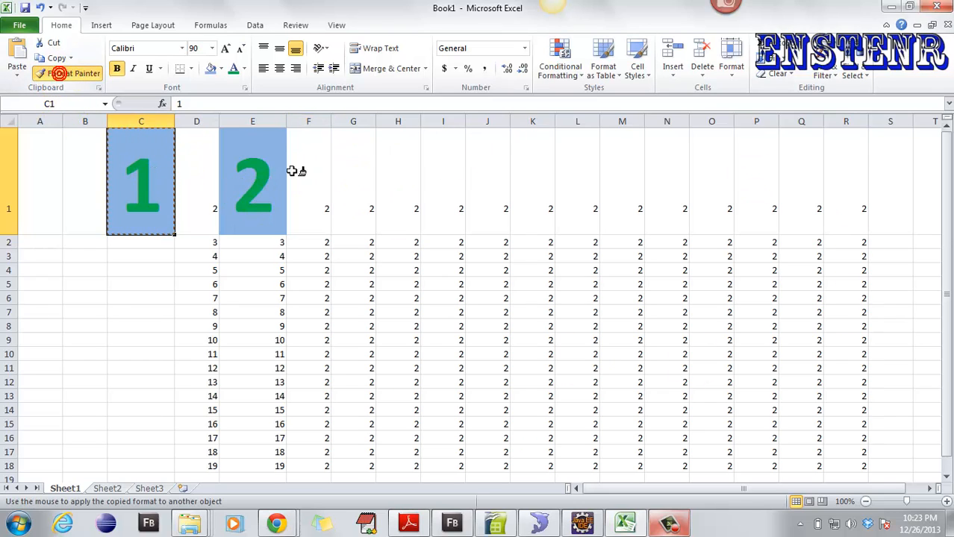
click(351, 180)
click(410, 191)
click(433, 194)
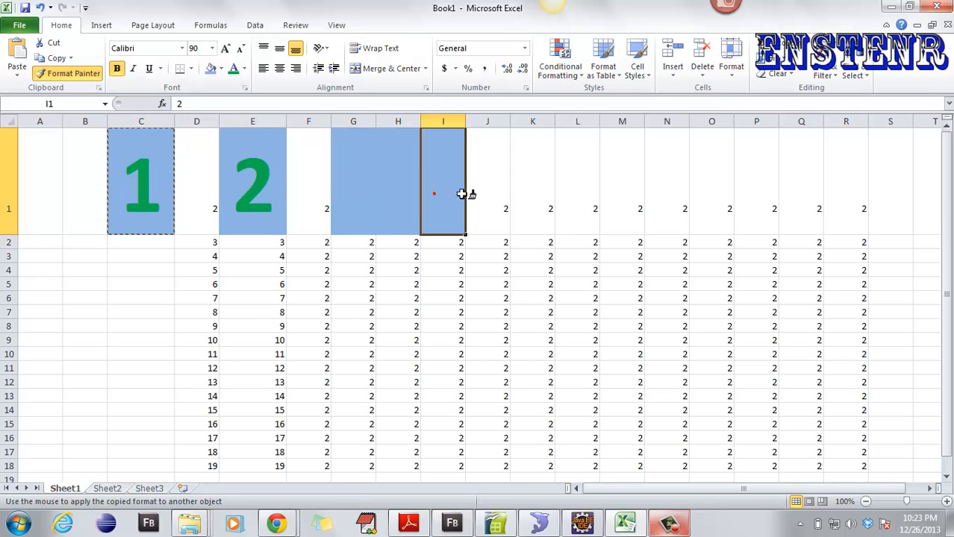
click(494, 188)
click(540, 187)
click(583, 182)
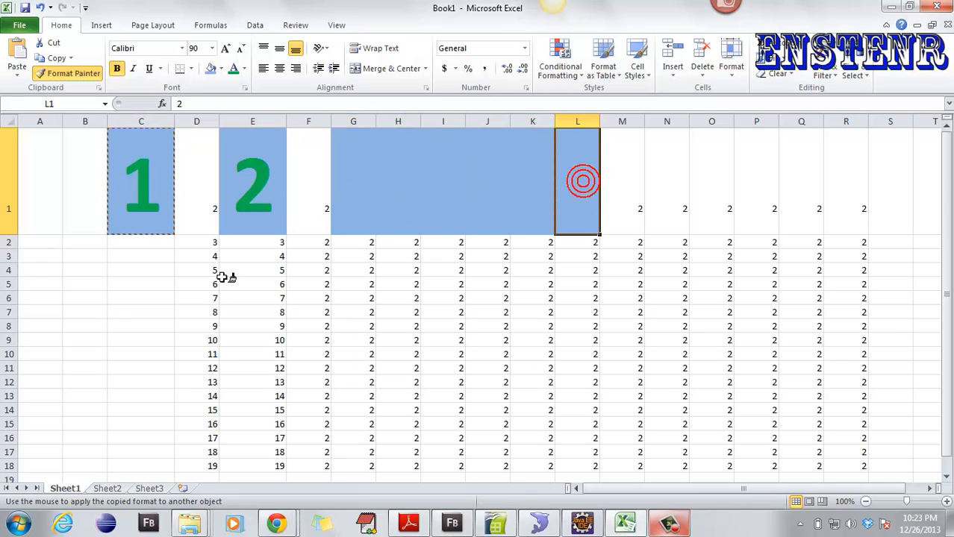
- Continue painting C1's formatting onto E3, F2, E2, D2, D3, G2 and F1
drag(224, 278, 727, 436)
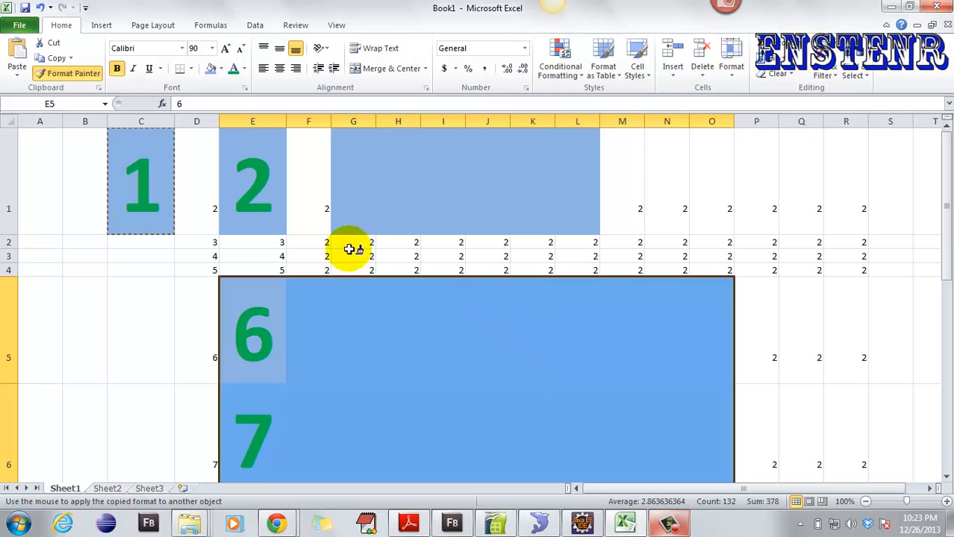
click(258, 254)
click(313, 245)
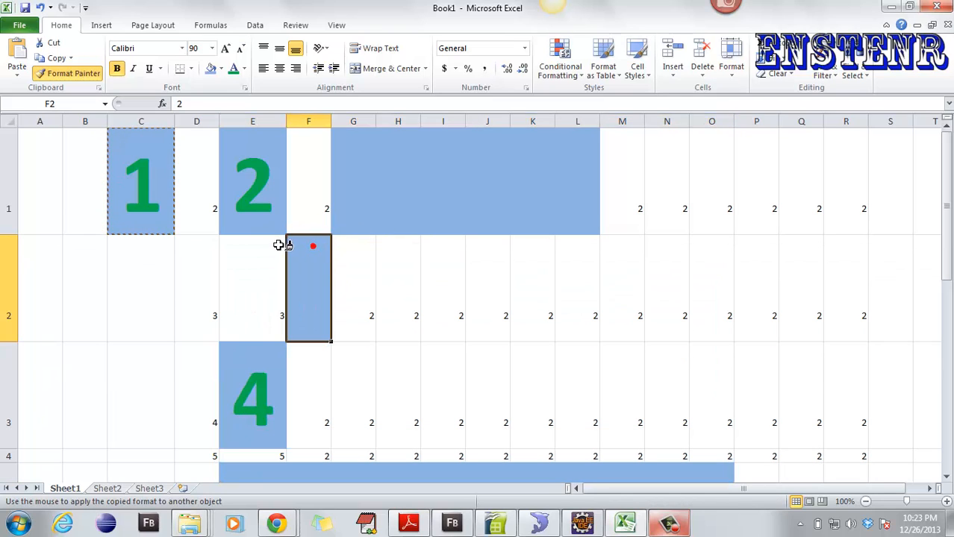
click(256, 247)
click(199, 282)
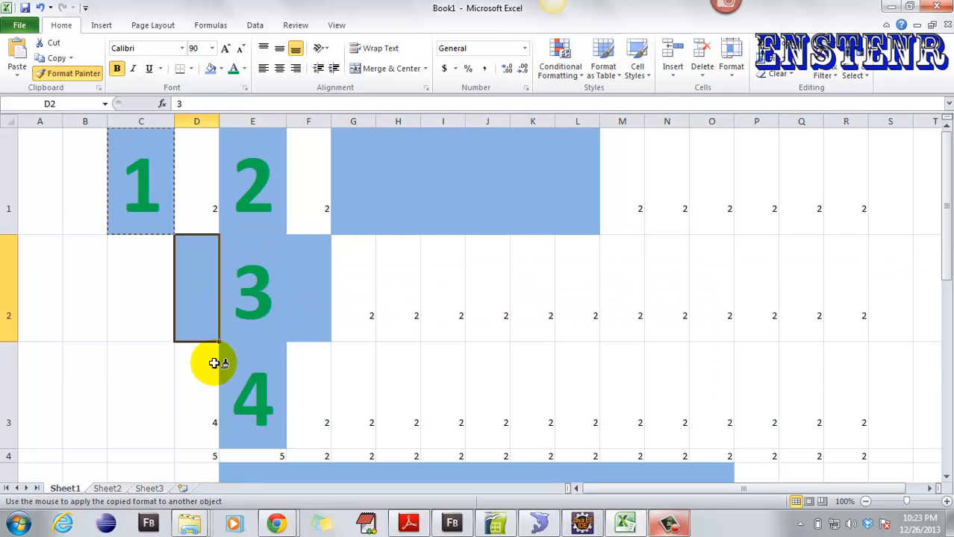
click(196, 384)
click(355, 299)
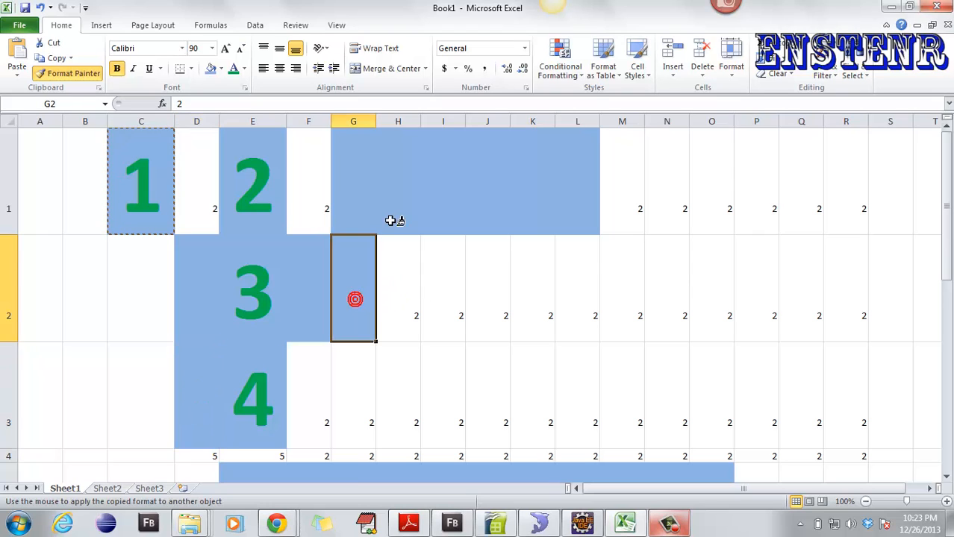
click(312, 192)
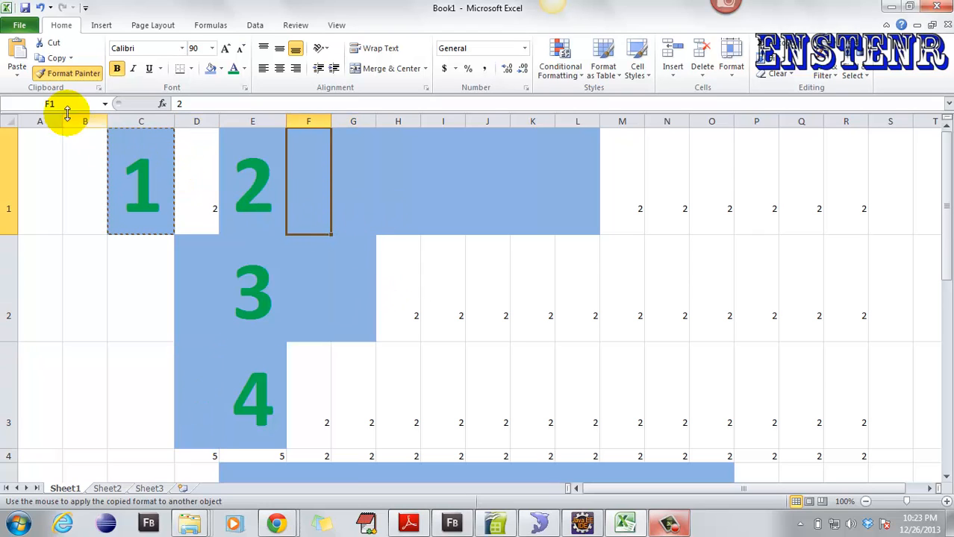
- Turn off Format Painter, then copy C1's formatting once more onto P1
click(73, 75)
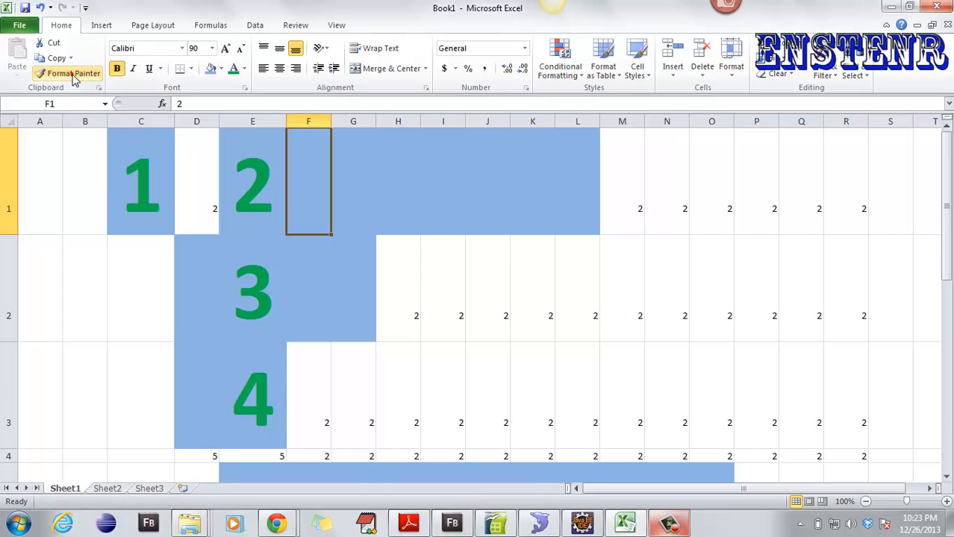
click(126, 182)
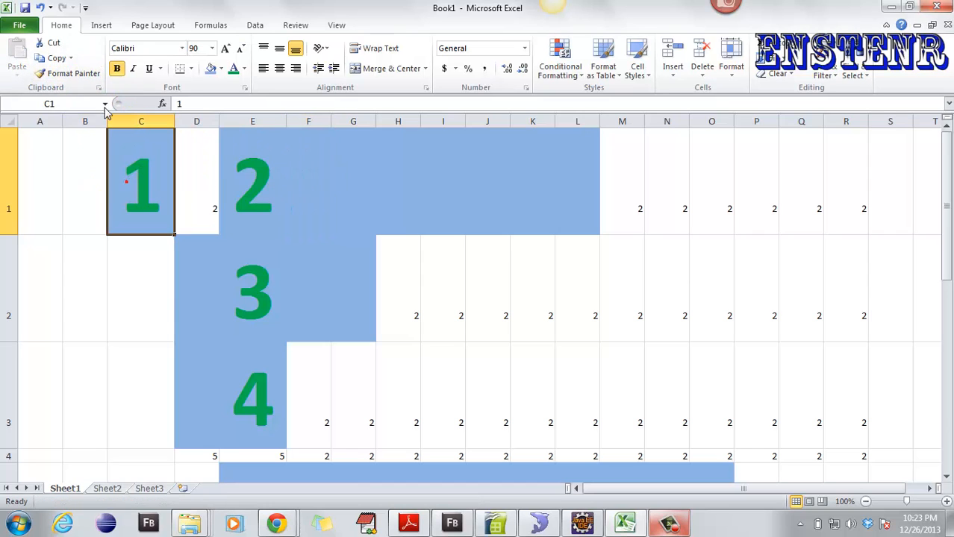
click(68, 73)
click(750, 168)
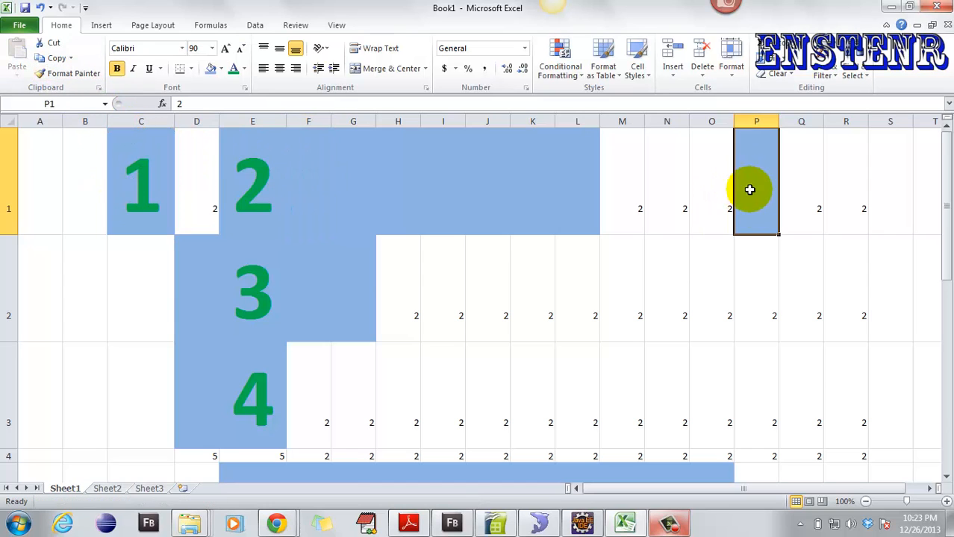
click(364, 265)
click(278, 161)
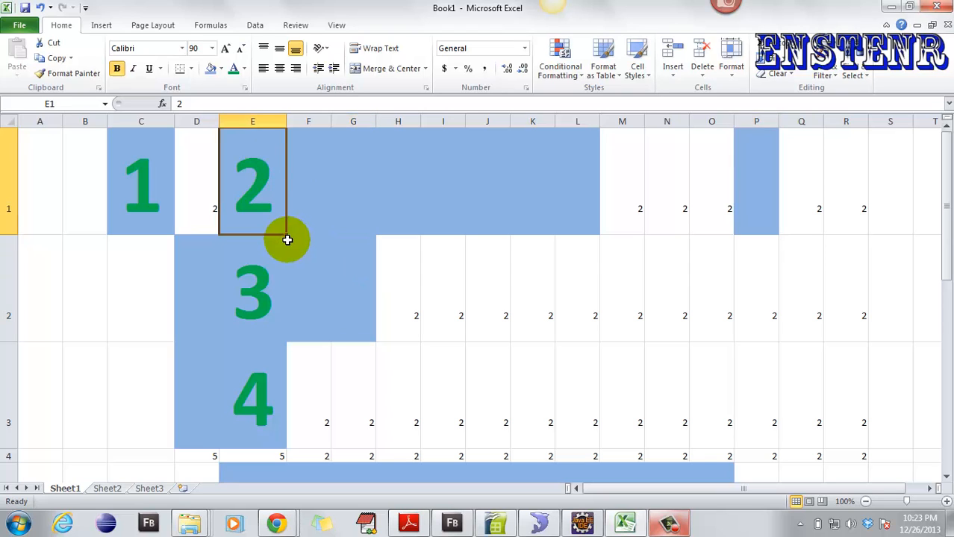
- Fill E1 across row 1 to Q1 as an increasing series
drag(286, 238, 842, 238)
click(832, 242)
click(852, 273)
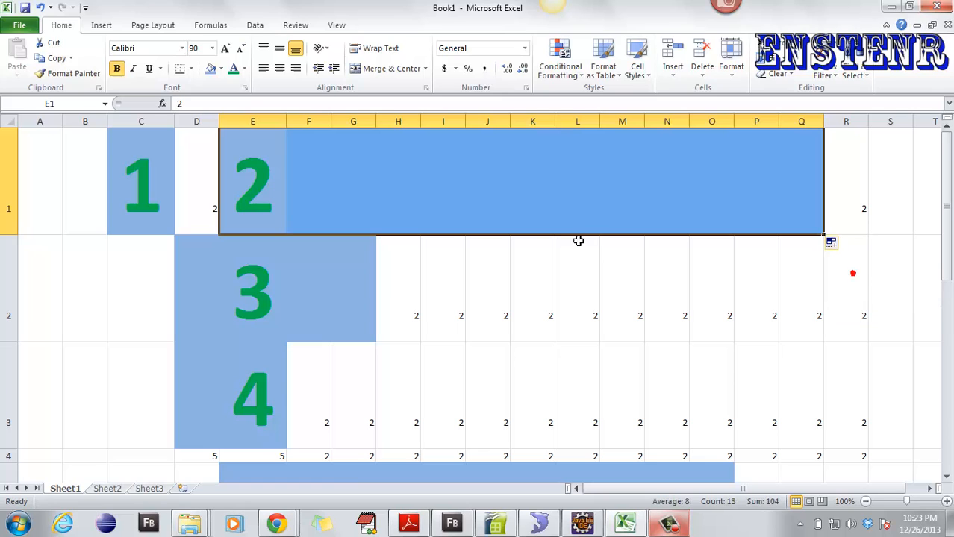
click(270, 188)
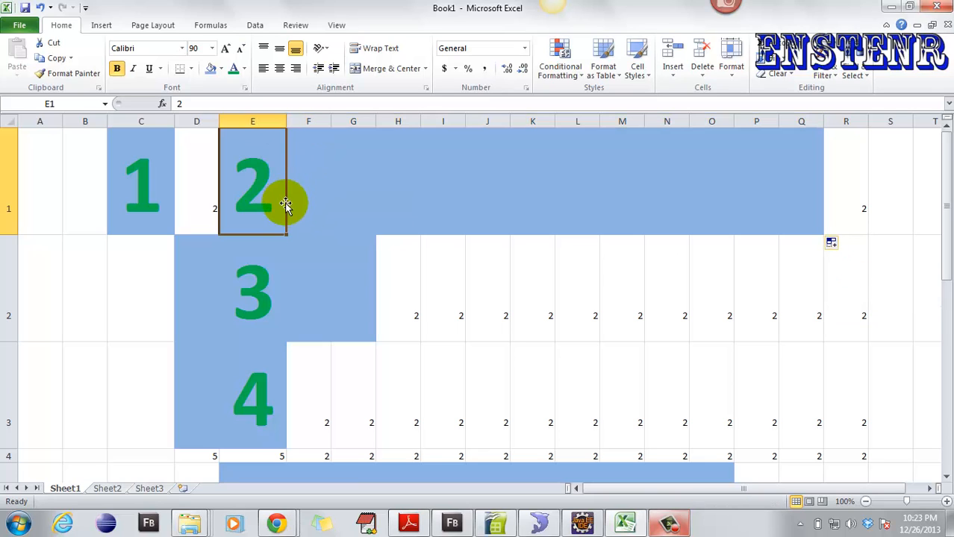
- Redo the fill by copying E1 across to R1, forming one continuous blue band
drag(288, 235, 869, 234)
click(876, 243)
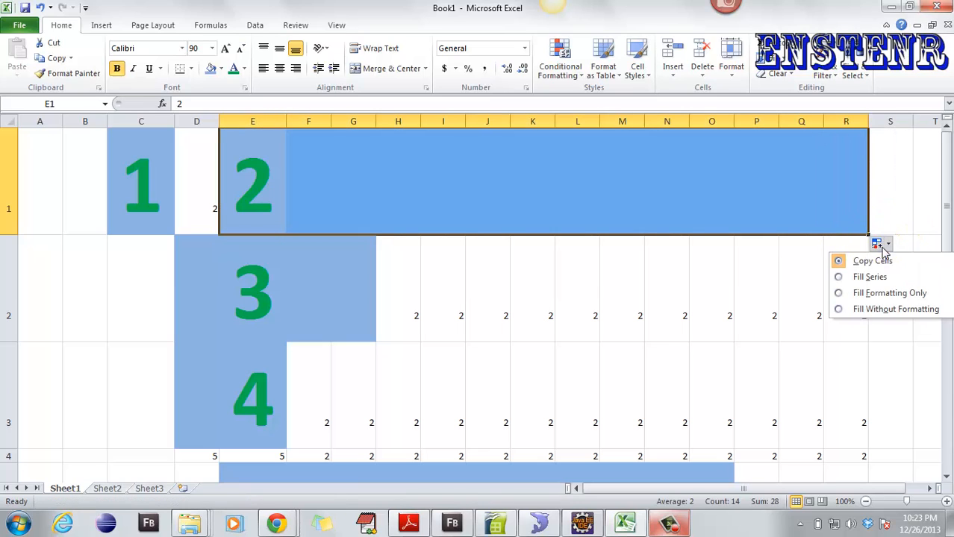
click(875, 241)
click(259, 162)
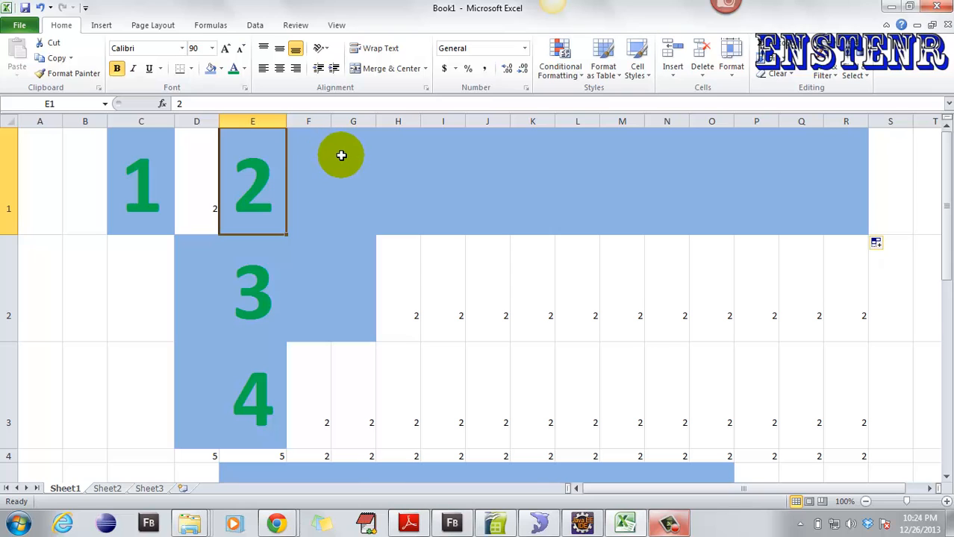
- Delete all sheet contents, then paint blank A1's plain formatting over the whole sheet
key(ctrl+a)
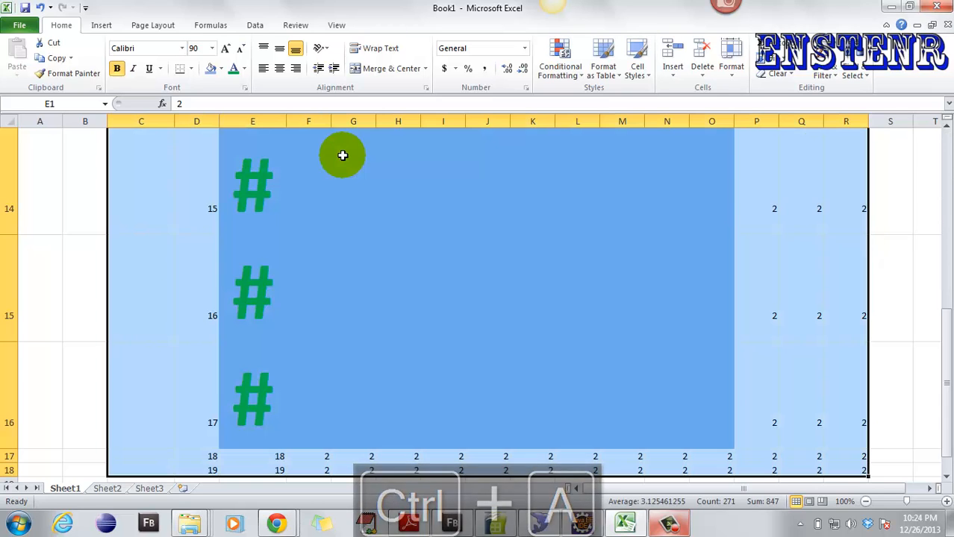
key(Delete)
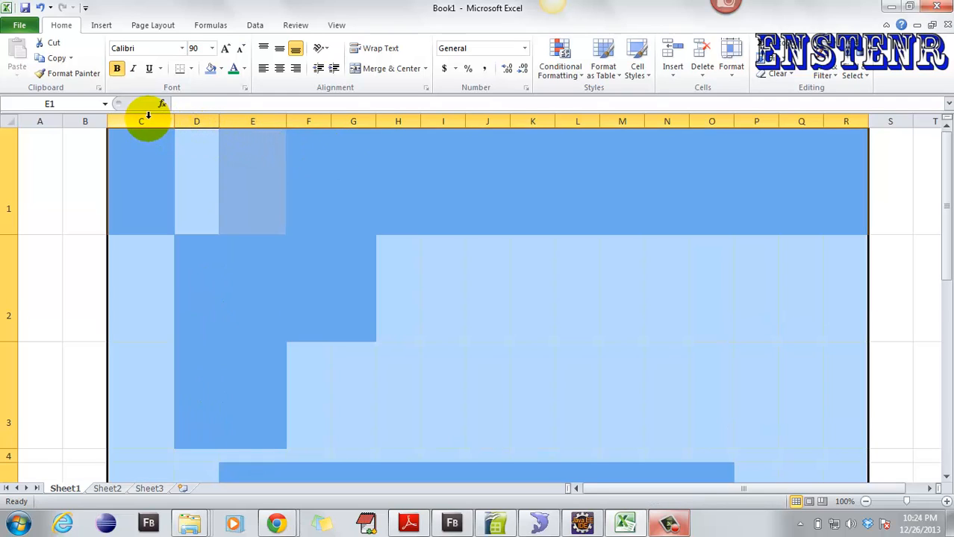
right_click(135, 174)
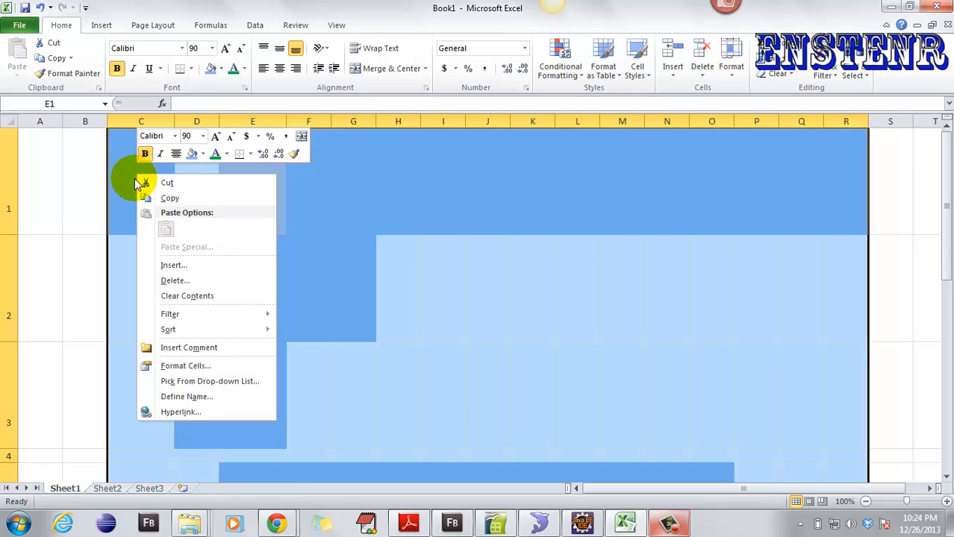
click(44, 138)
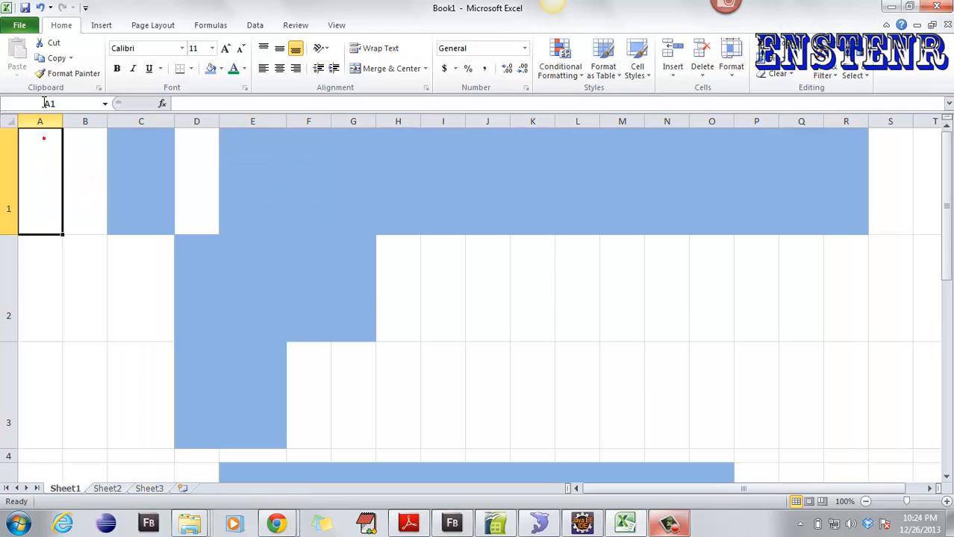
click(54, 73)
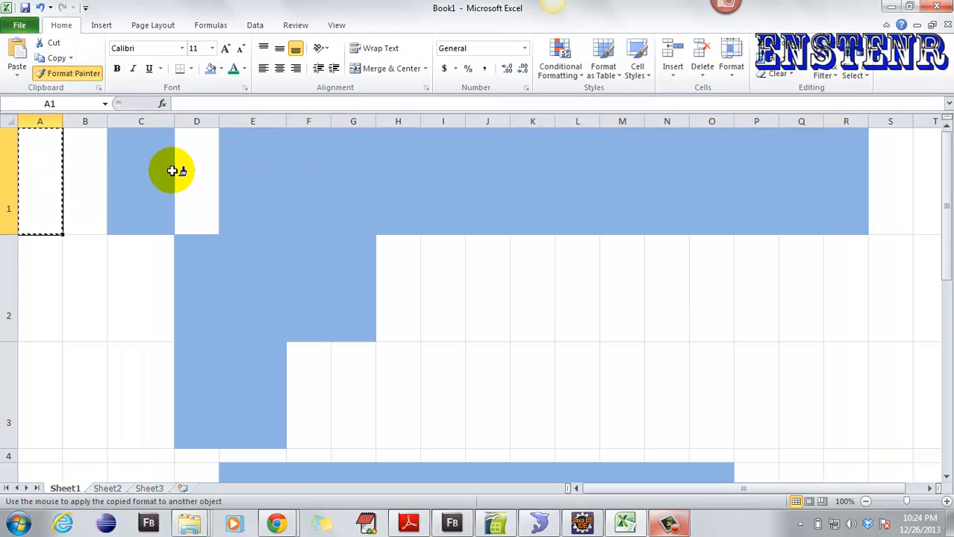
key(ctrl+a)
click(145, 160)
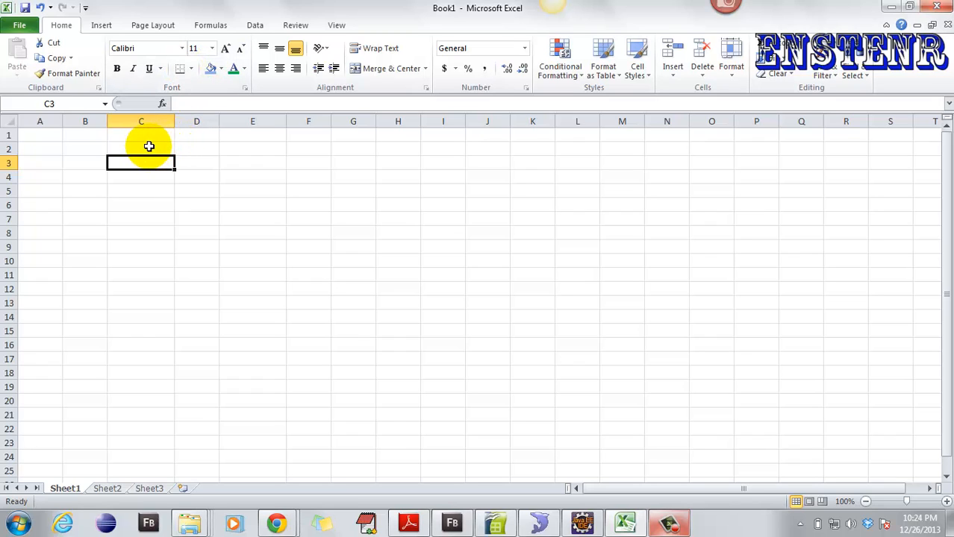
- Apply All Borders to the range C2:E5
drag(149, 146, 253, 197)
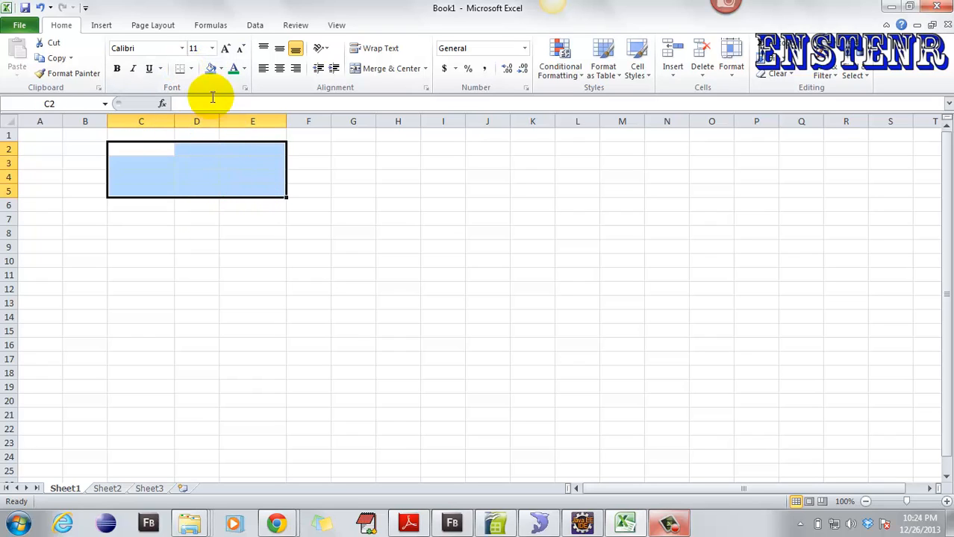
click(192, 68)
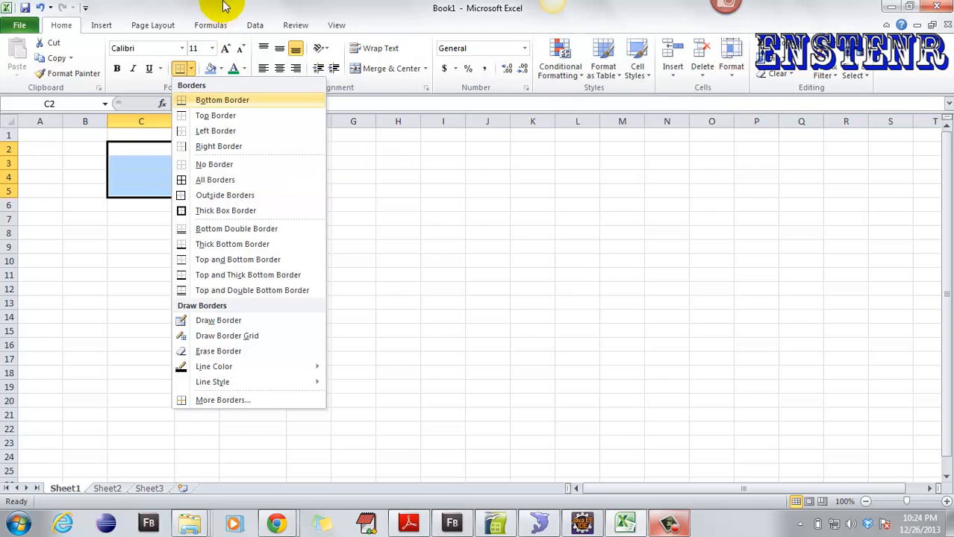
click(213, 95)
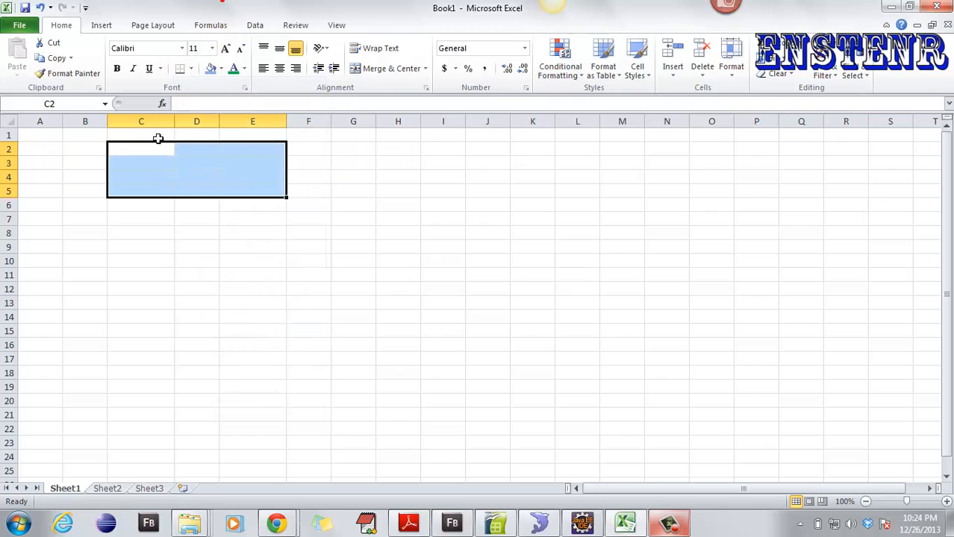
click(193, 69)
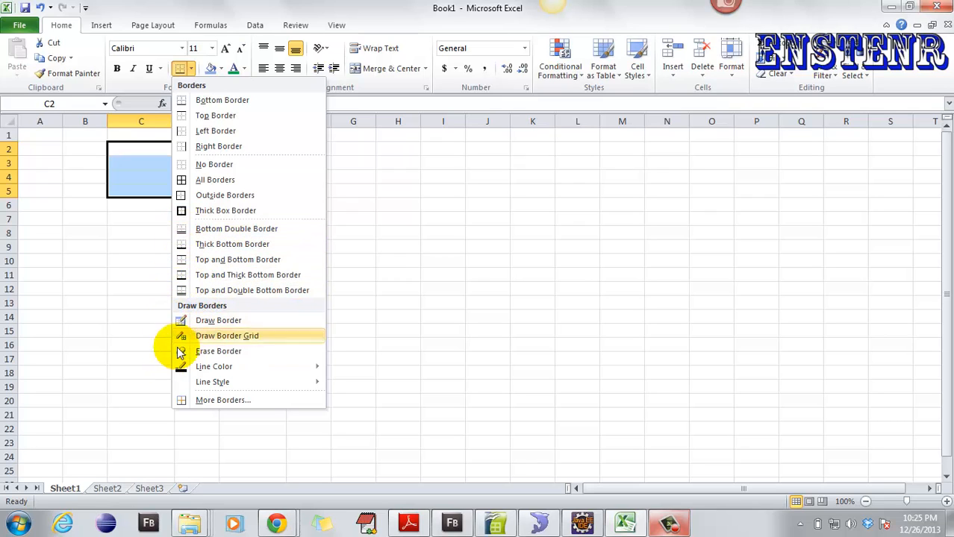
click(181, 183)
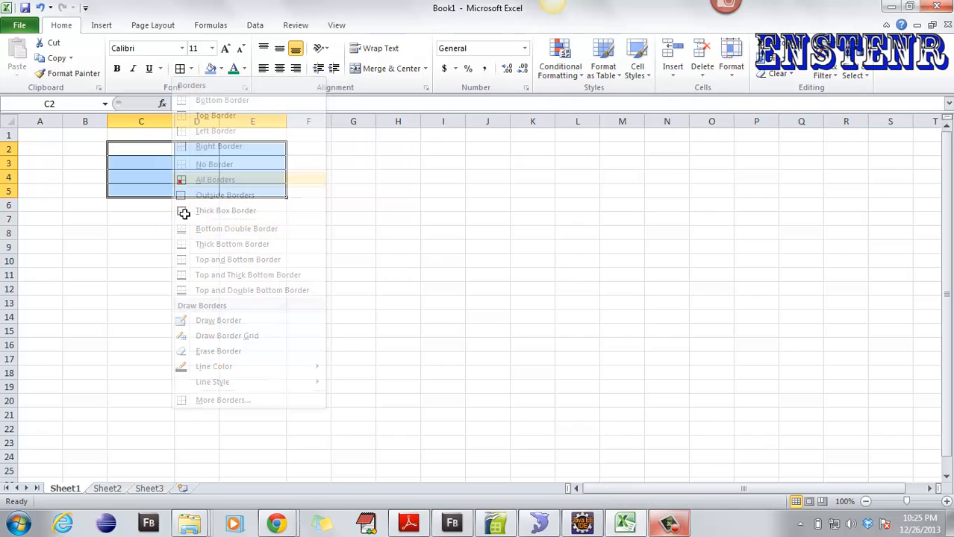
click(217, 264)
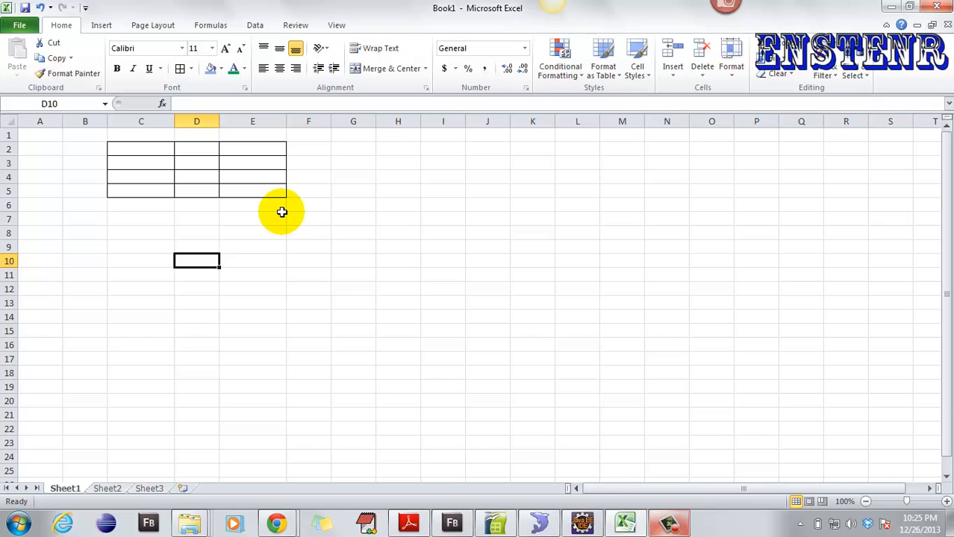
- Zoom the sheet to about 205% and scroll so columns A–E and row 1 show
scroll(281, 212, up, 2)
scroll(269, 209, up, 1)
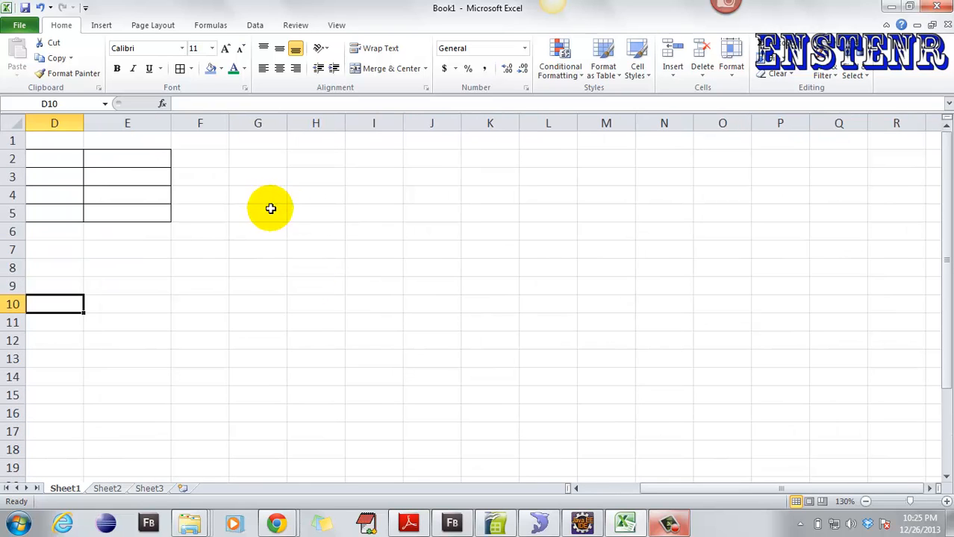
drag(663, 490, 610, 497)
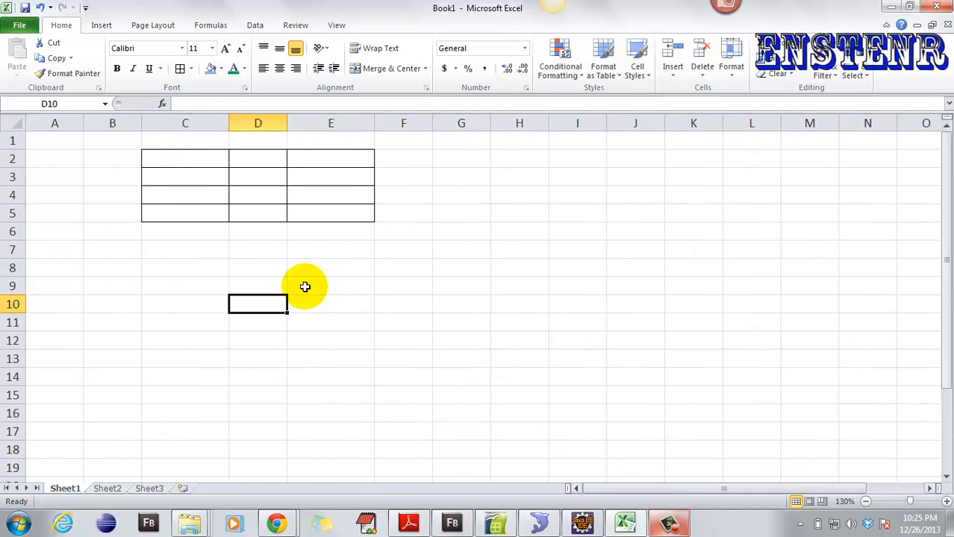
scroll(285, 259, up, 4)
scroll(280, 256, up, 1)
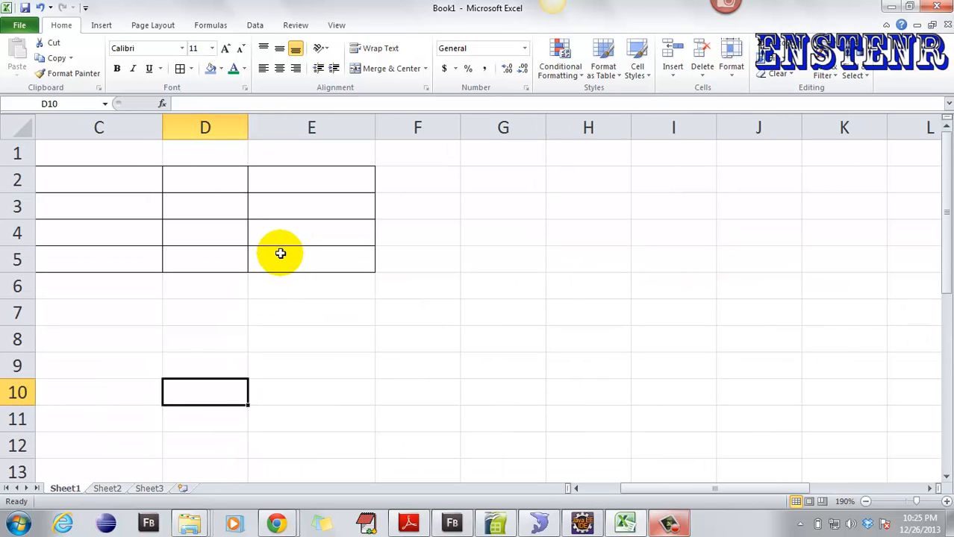
drag(639, 490, 586, 493)
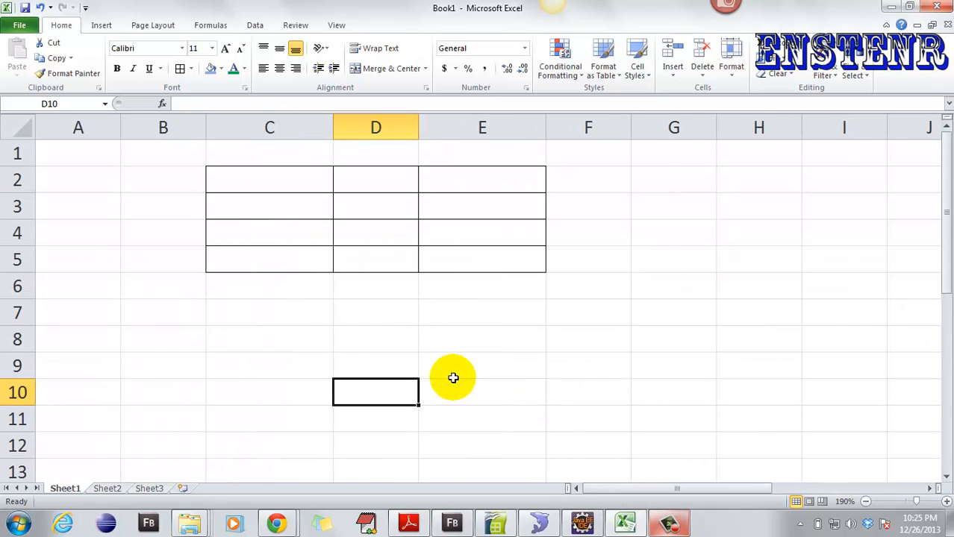
scroll(464, 332, up, 3)
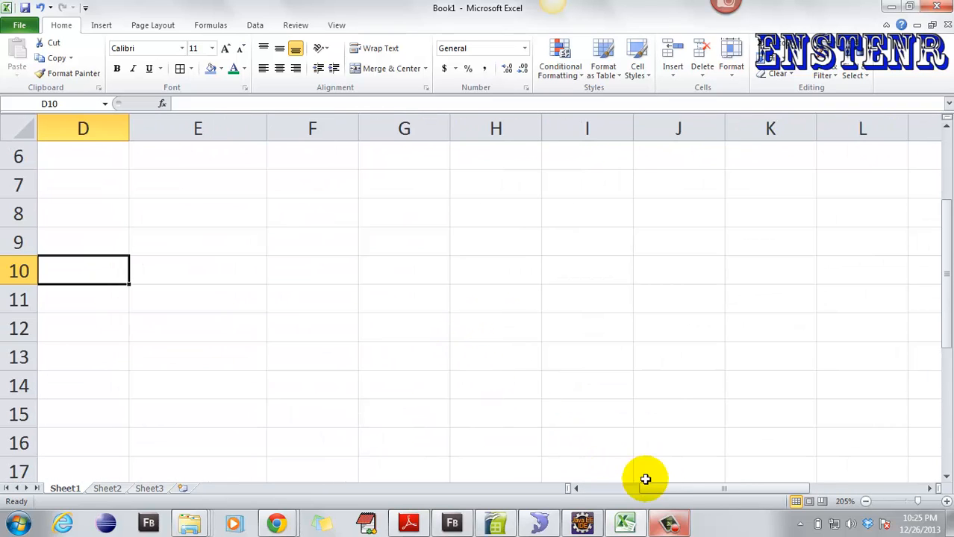
drag(645, 489, 565, 487)
scroll(545, 341, up, 2)
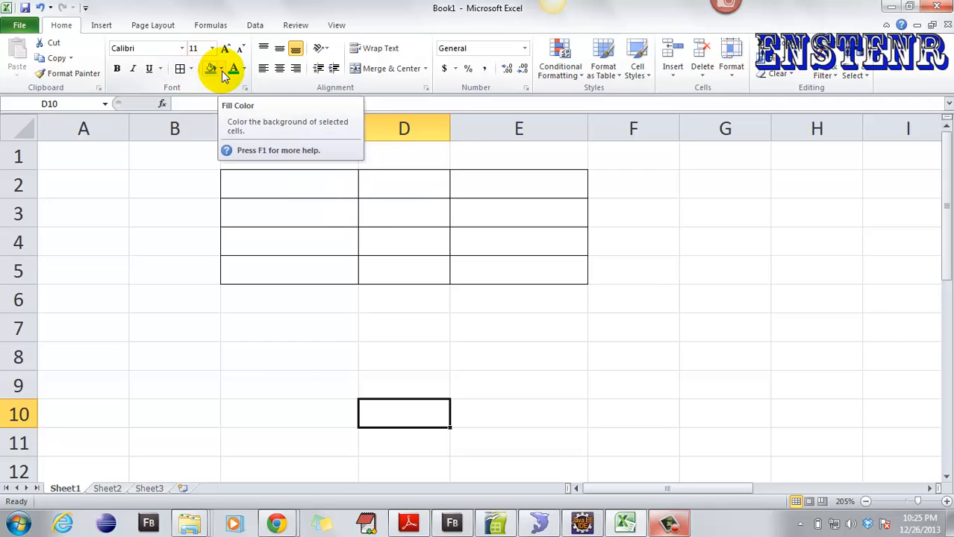
- Fill cell C2 blue and enter 1 in it
click(260, 184)
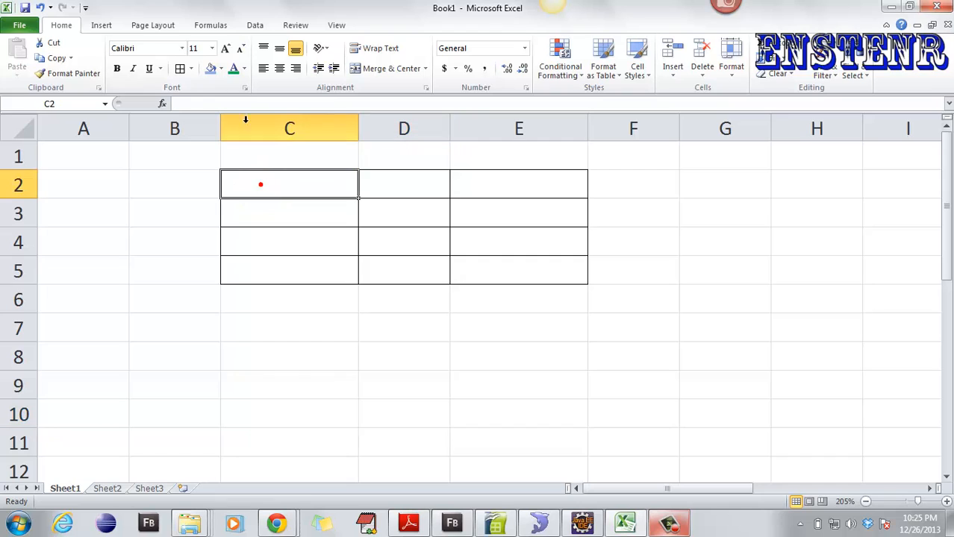
click(223, 68)
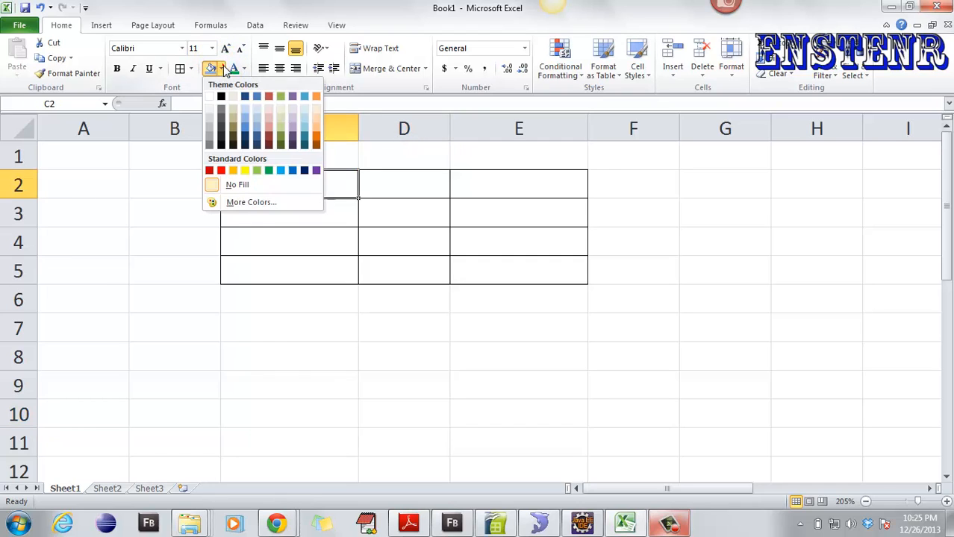
click(245, 128)
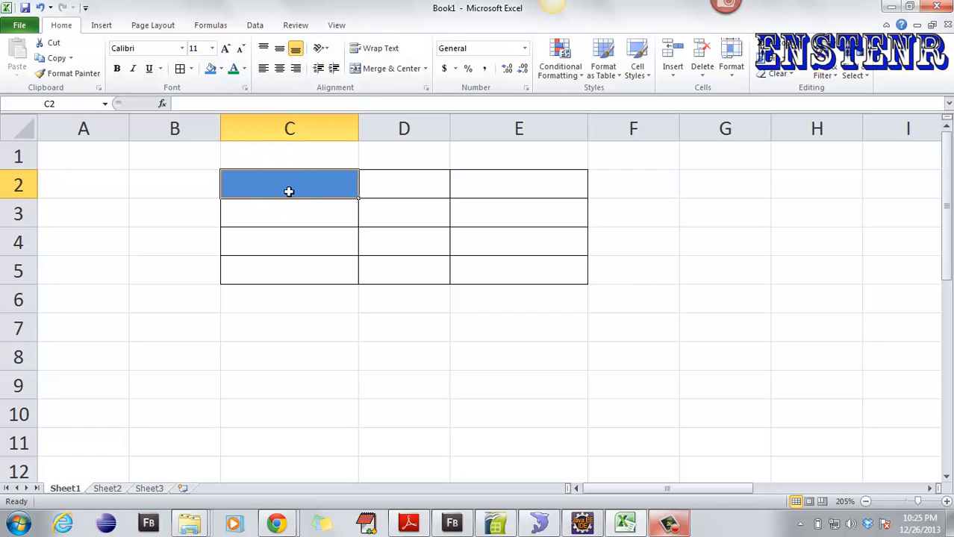
text(1)
click(373, 179)
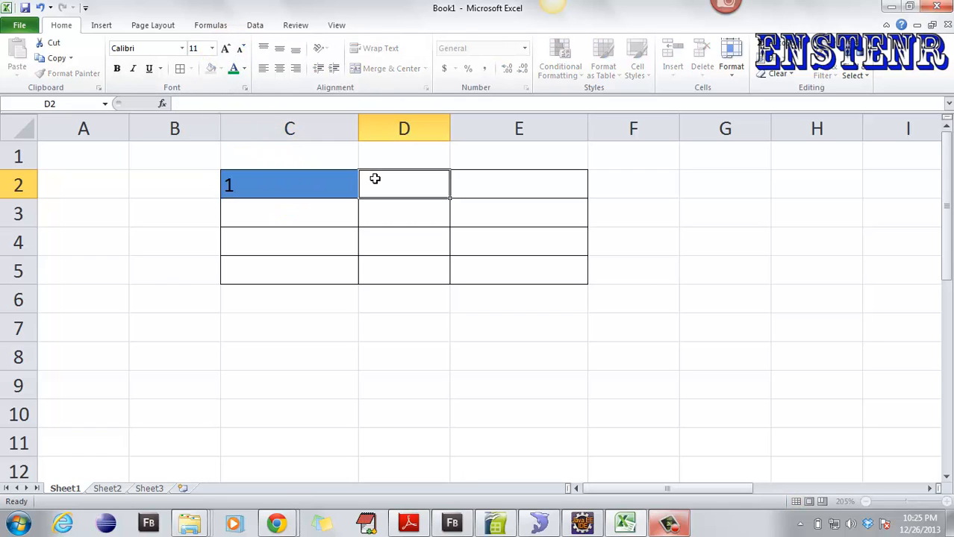
- Set the font of C2 to Adobe Caslon Pro
click(285, 180)
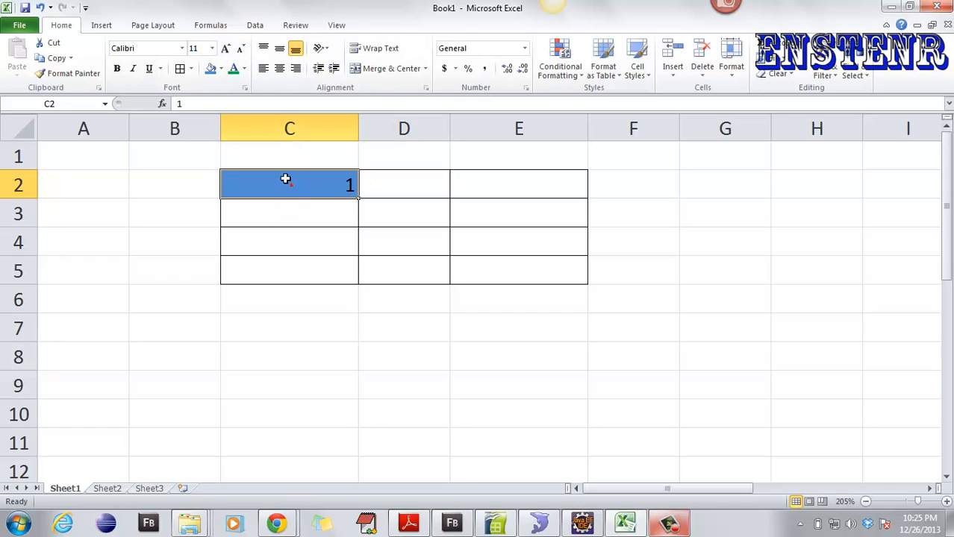
click(181, 48)
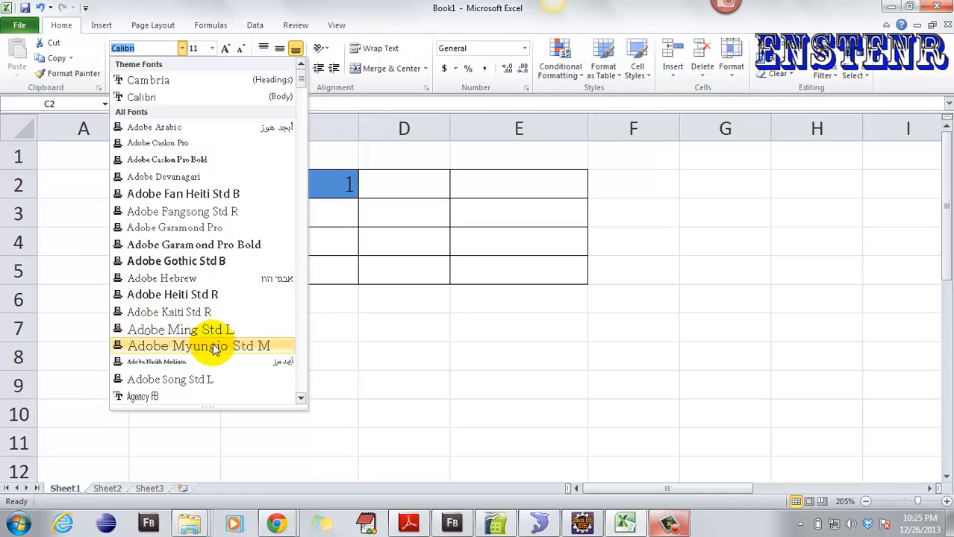
click(148, 159)
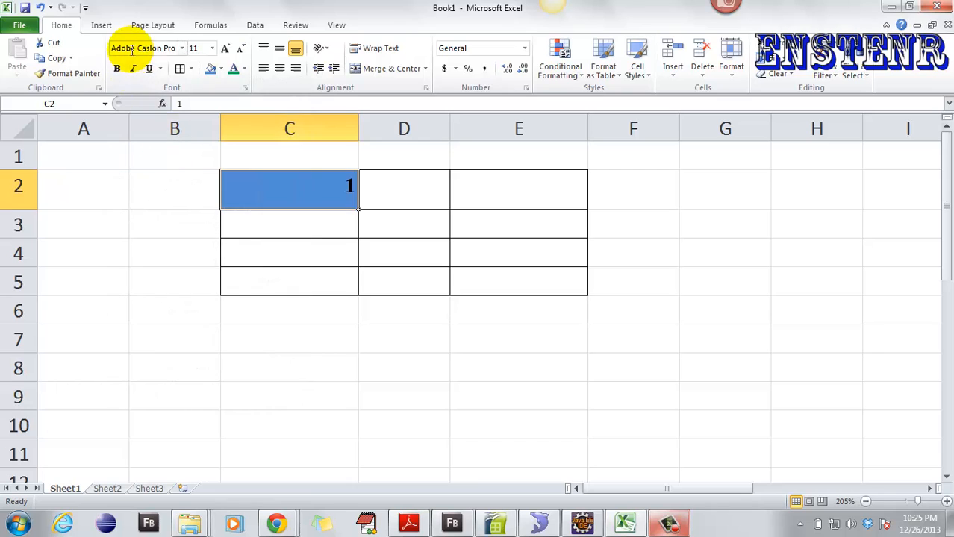
click(212, 49)
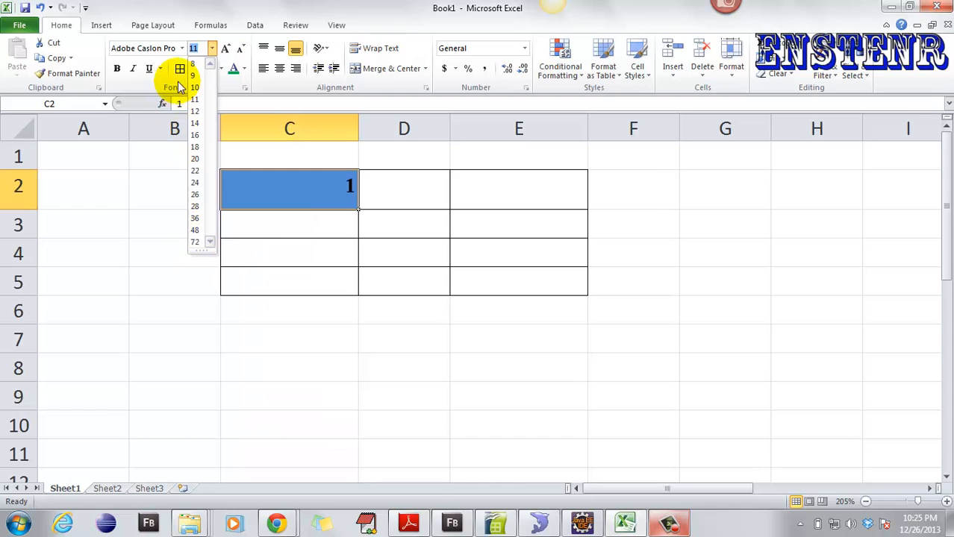
- Enlarge the 1 in C2 up to size 28, then shrink it back down
click(251, 6)
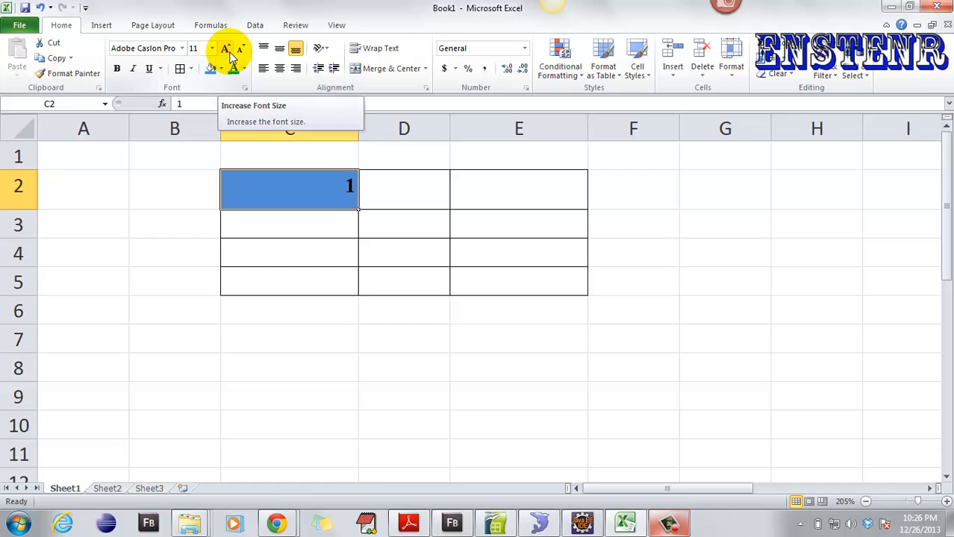
click(225, 49)
click(226, 49)
click(226, 49)
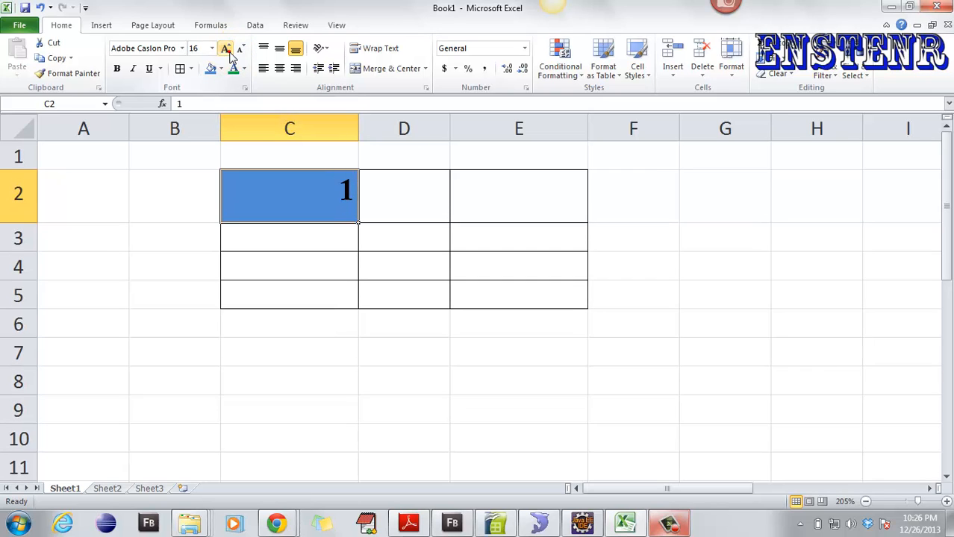
click(226, 50)
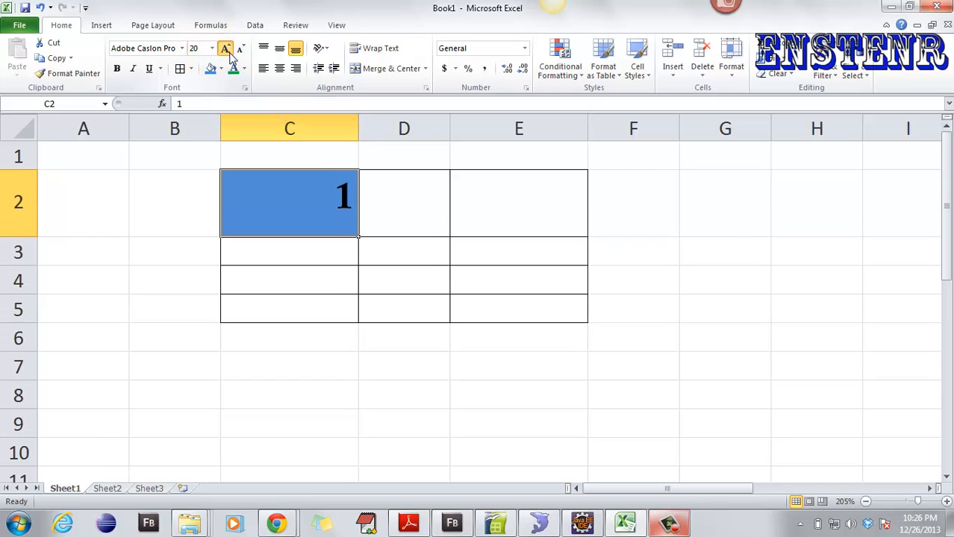
click(226, 49)
click(225, 49)
click(225, 49)
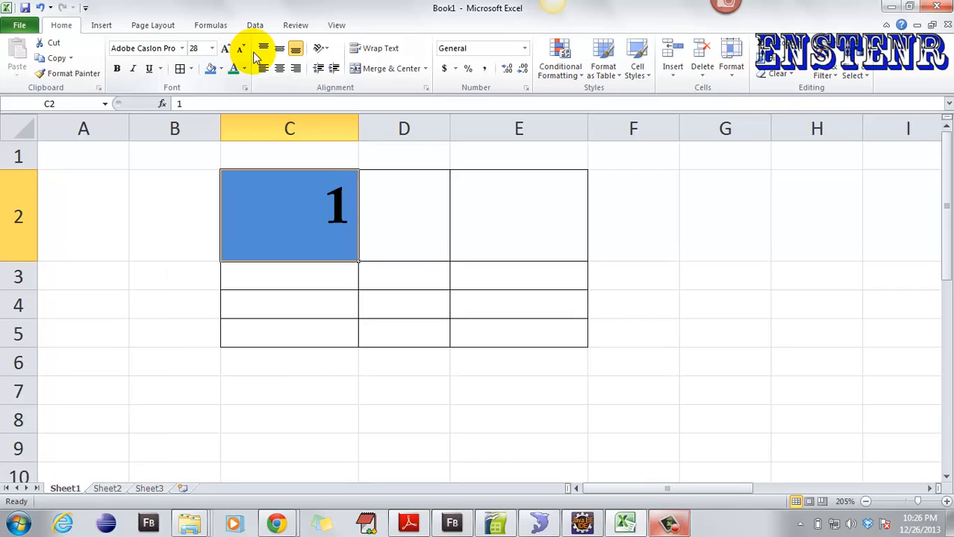
click(242, 53)
click(243, 53)
click(242, 52)
click(242, 52)
click(243, 52)
click(242, 53)
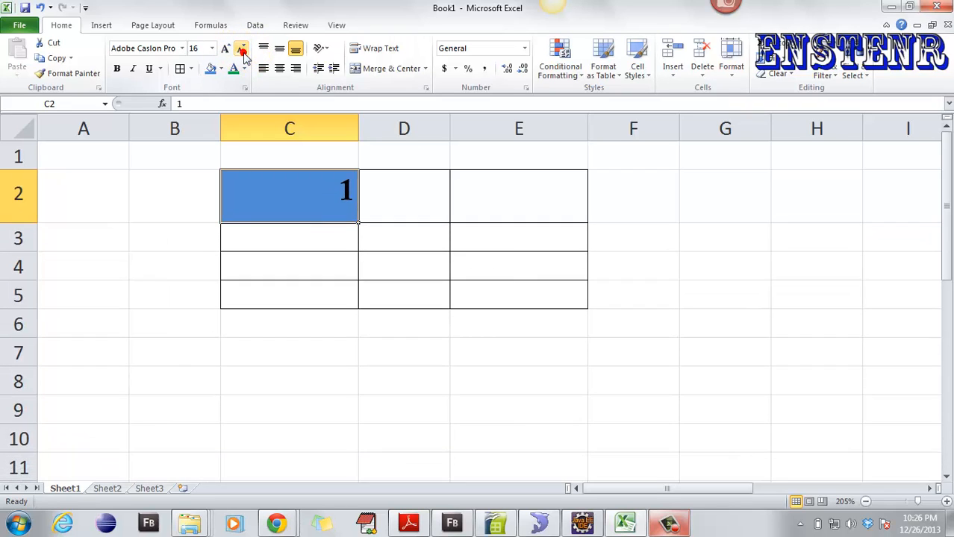
click(243, 53)
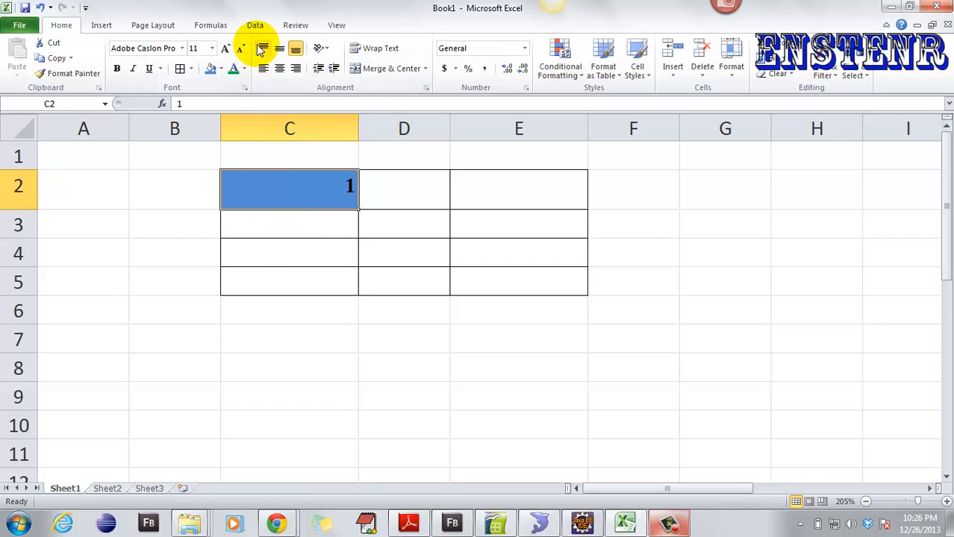
- Try top, bottom, left and right alignment, leaving the 1 centred both ways
click(261, 49)
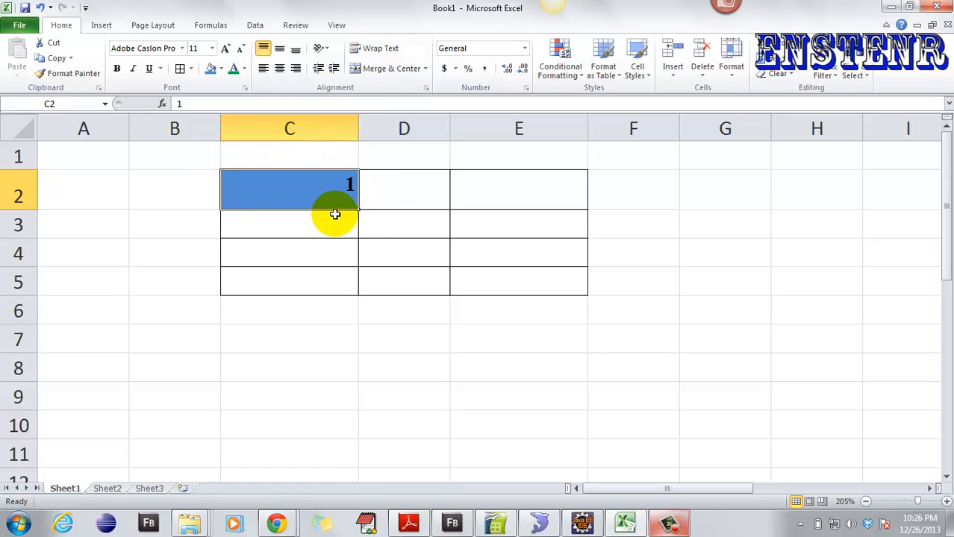
click(282, 53)
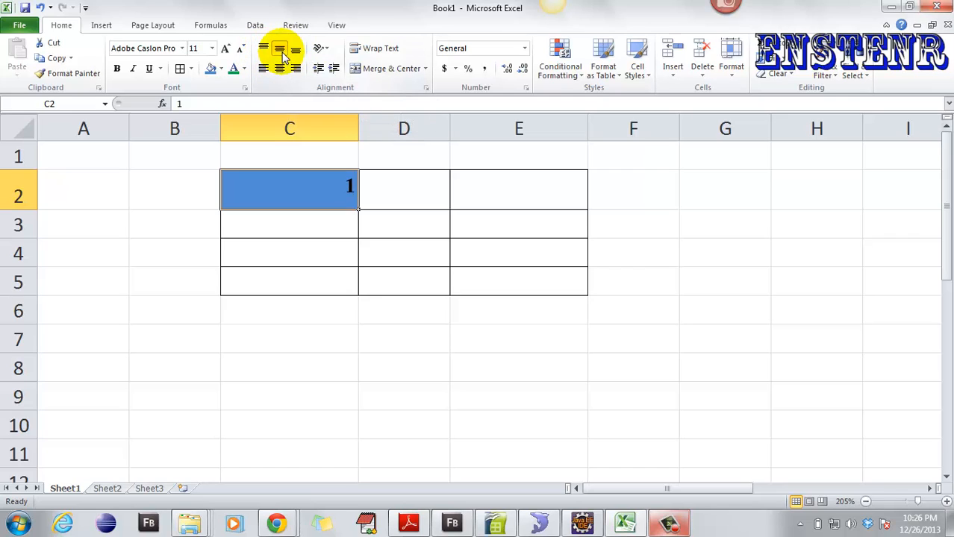
click(296, 50)
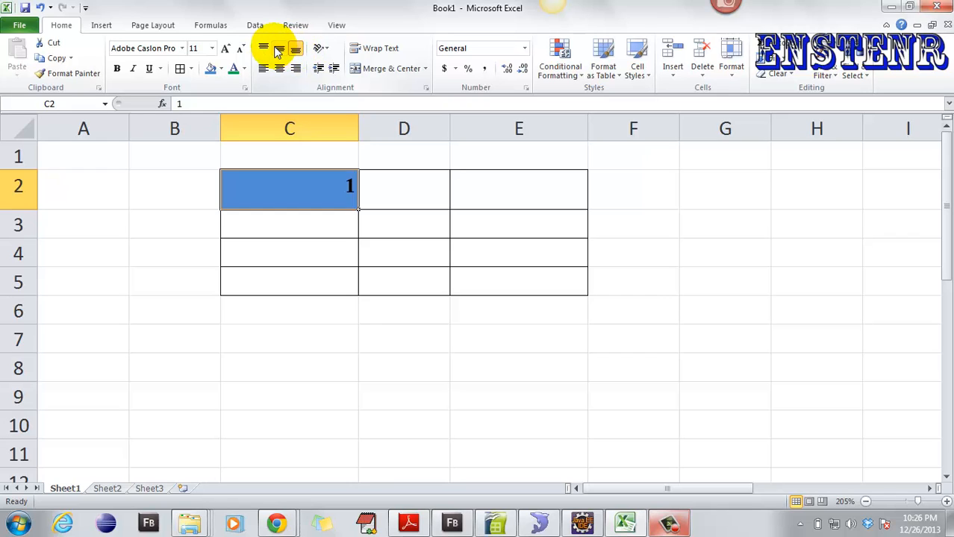
click(278, 50)
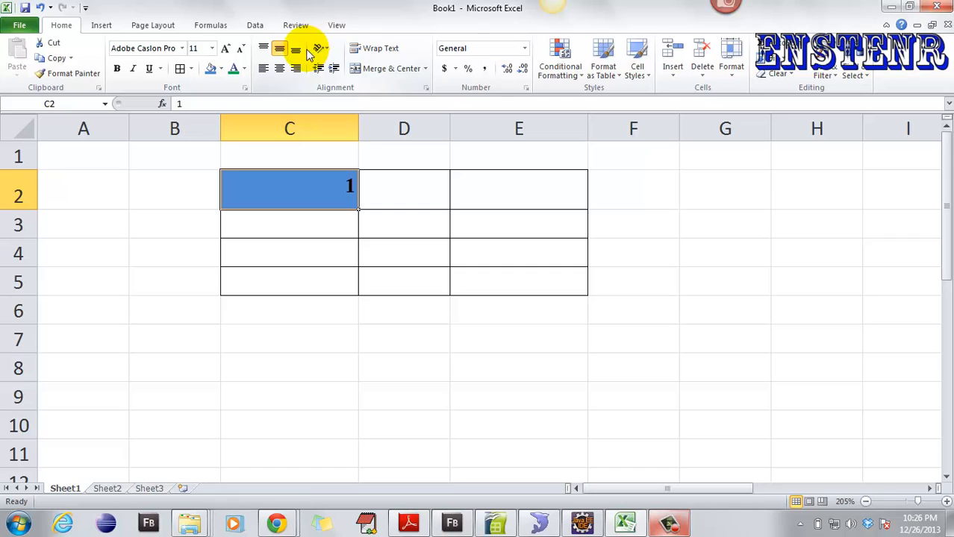
click(266, 70)
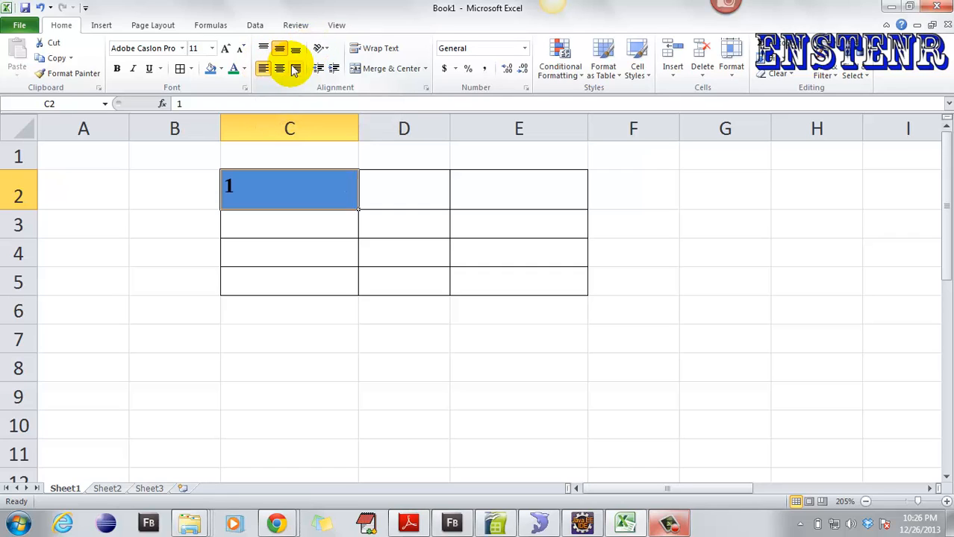
click(297, 68)
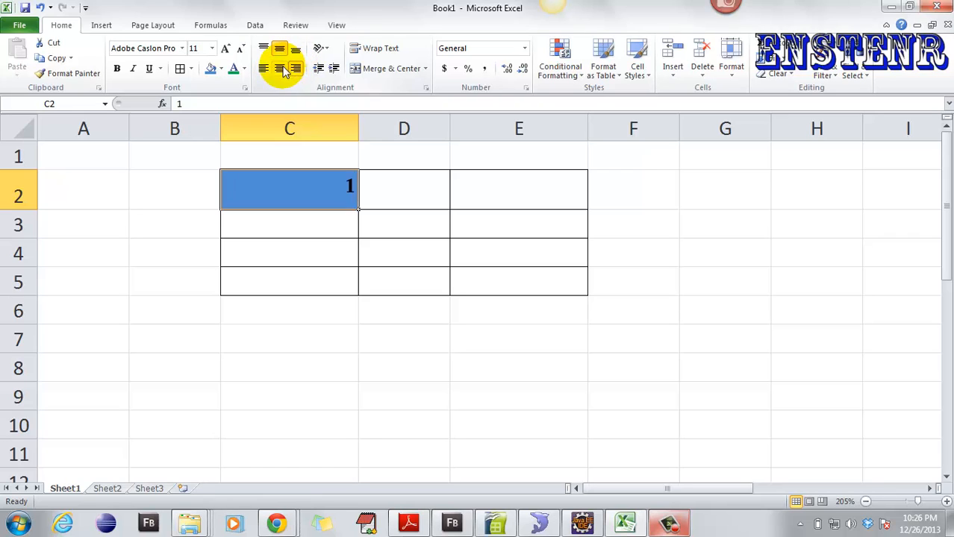
click(281, 68)
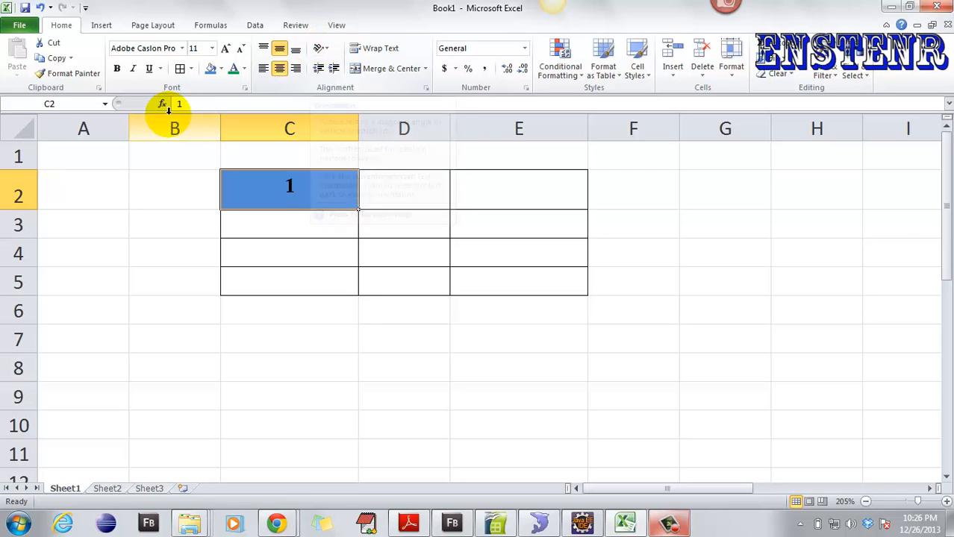
click(322, 49)
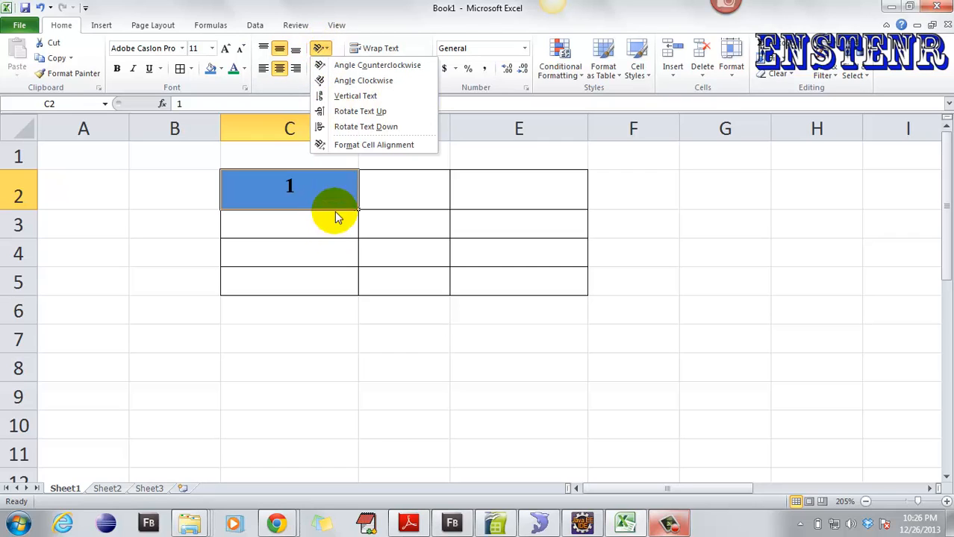
- Enter 'sno' in C2 and 'amount' in D2, then select both header cells C2:D2
click(301, 294)
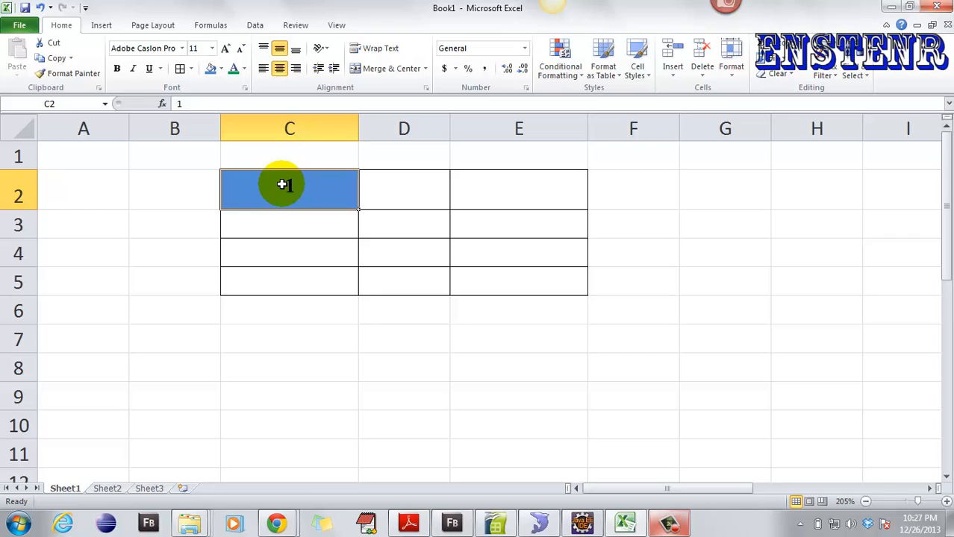
text(sno)
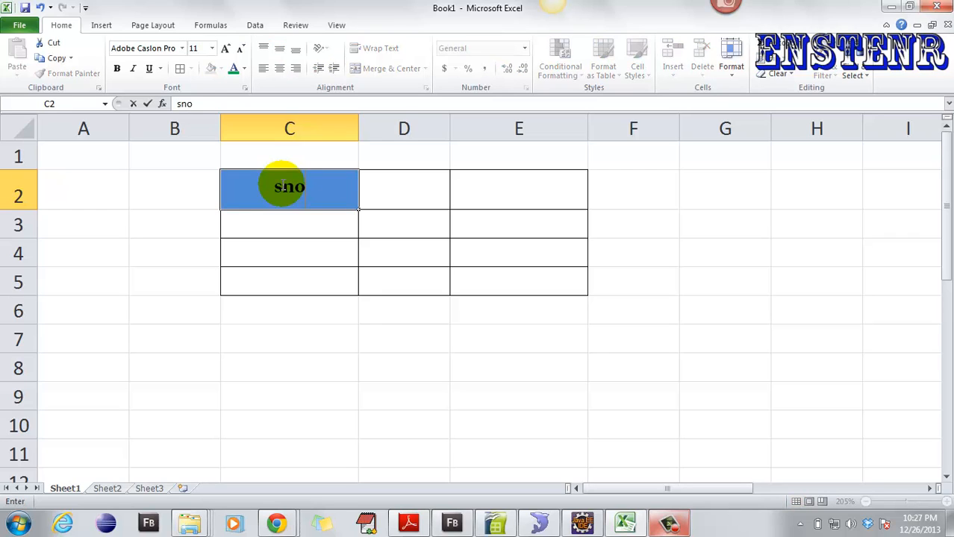
key(Tab)
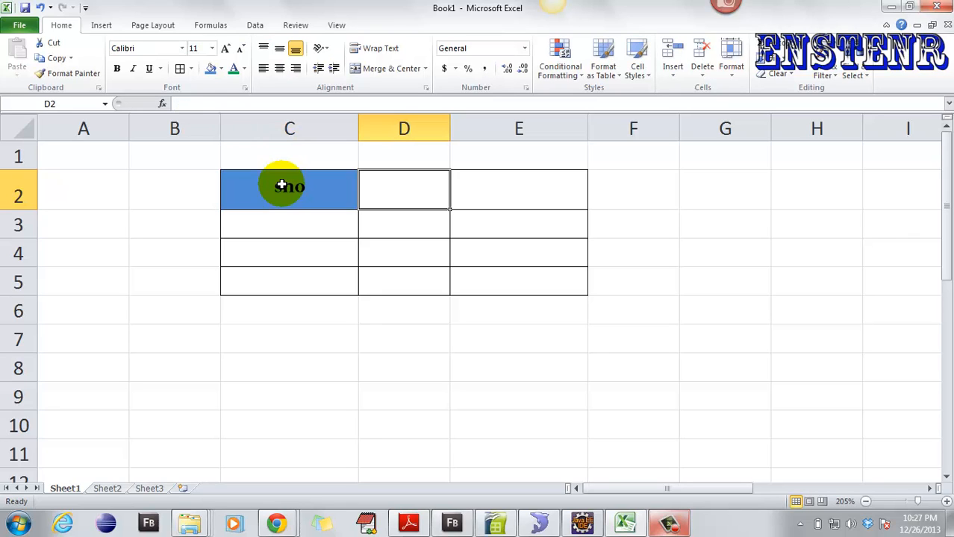
text(amount)
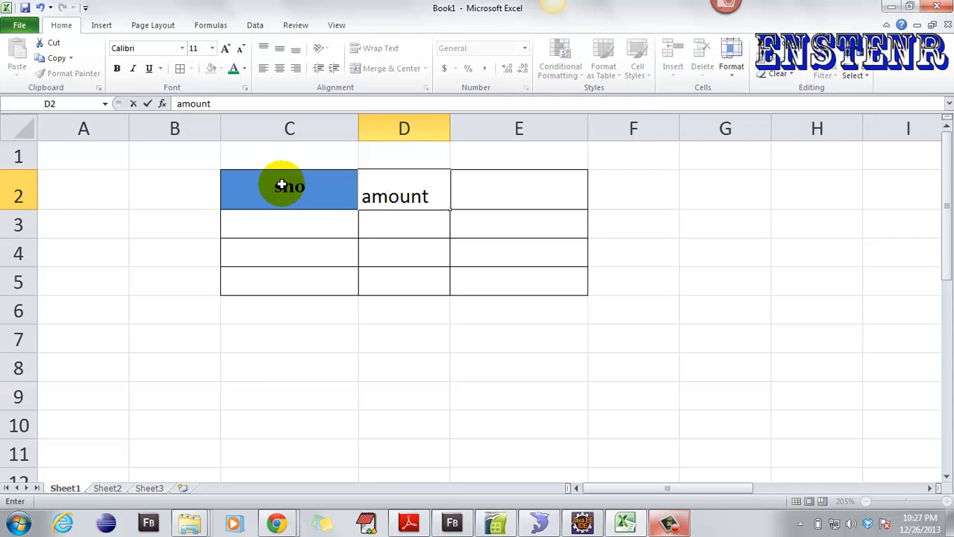
click(302, 222)
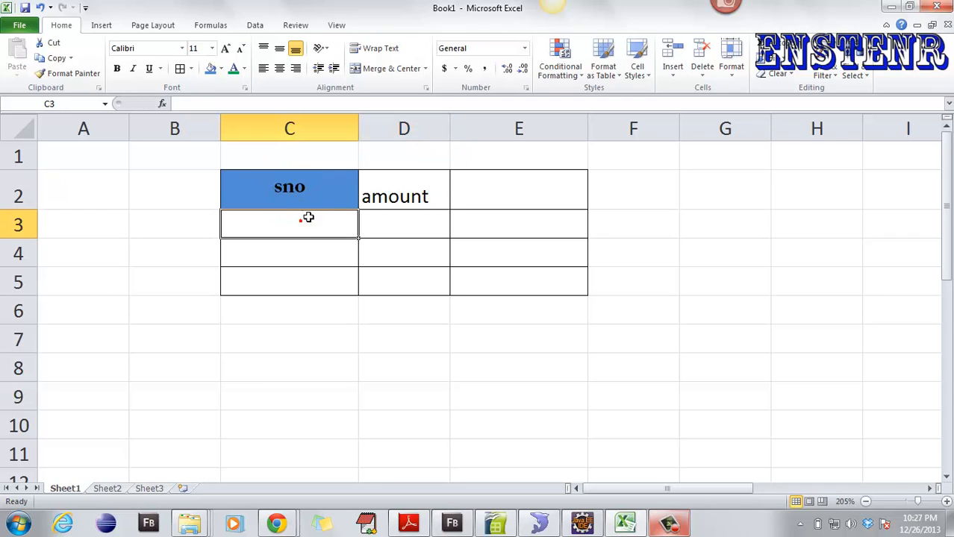
click(328, 197)
drag(360, 196, 366, 195)
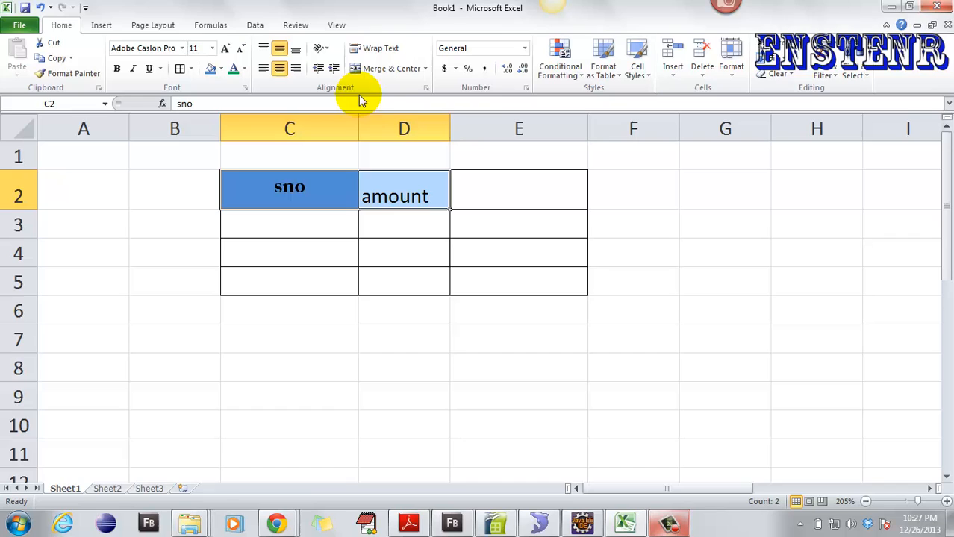
- Slant the C2:D2 headers with the Angle Counterclockwise orientation
click(324, 49)
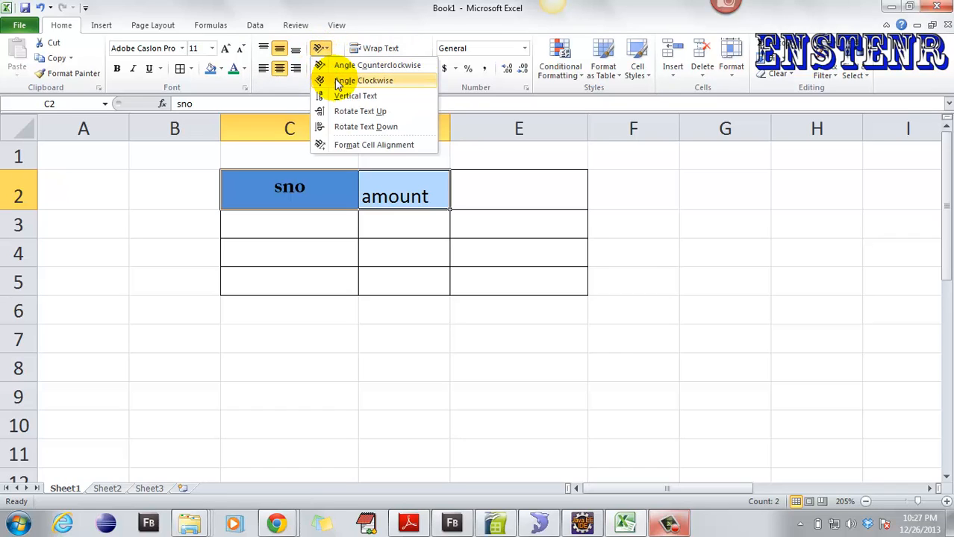
click(345, 71)
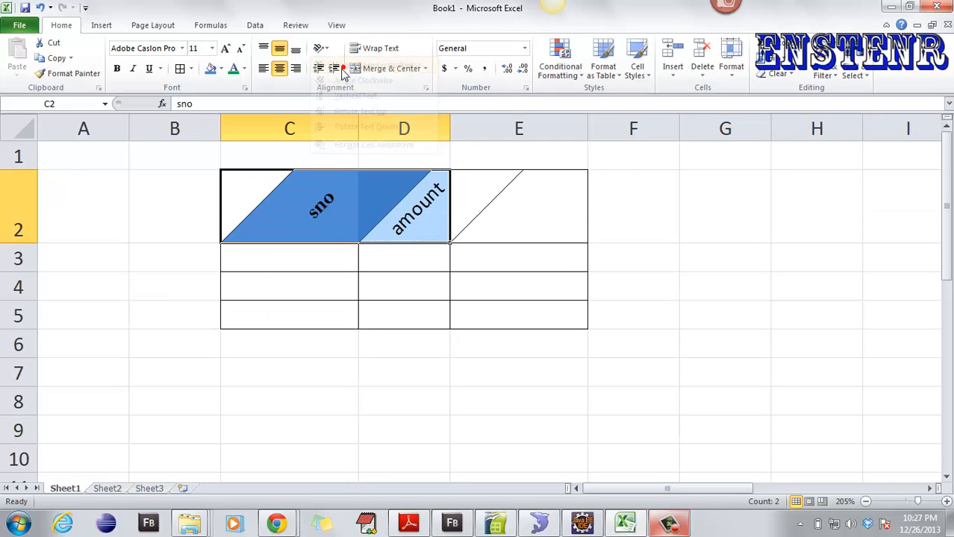
click(560, 220)
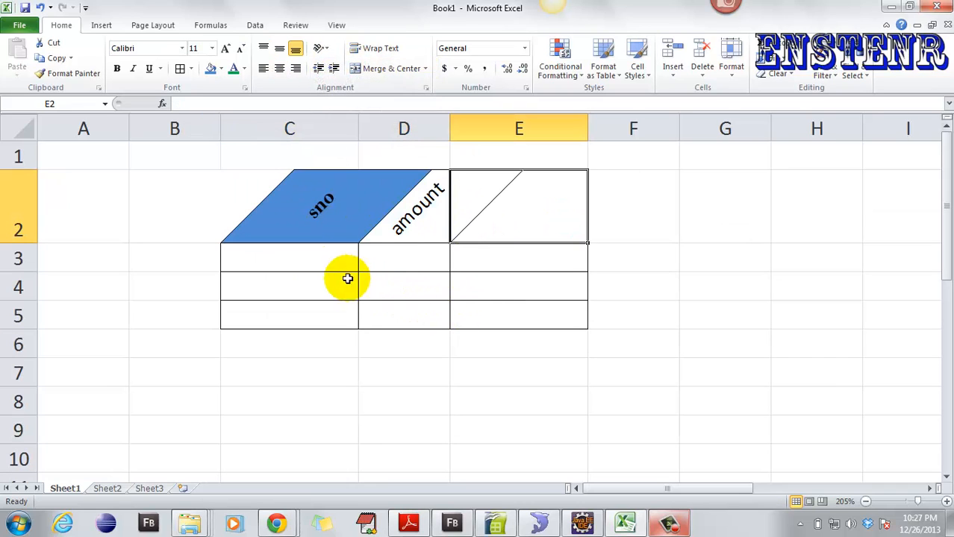
- Give both header cells C2 and D2 a blue fill
click(254, 205)
drag(288, 201, 383, 199)
click(211, 69)
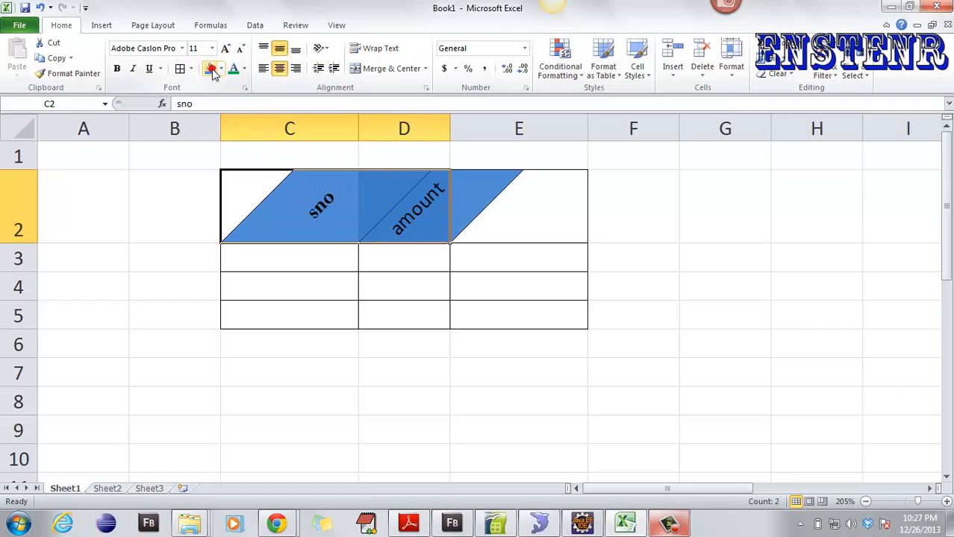
click(612, 239)
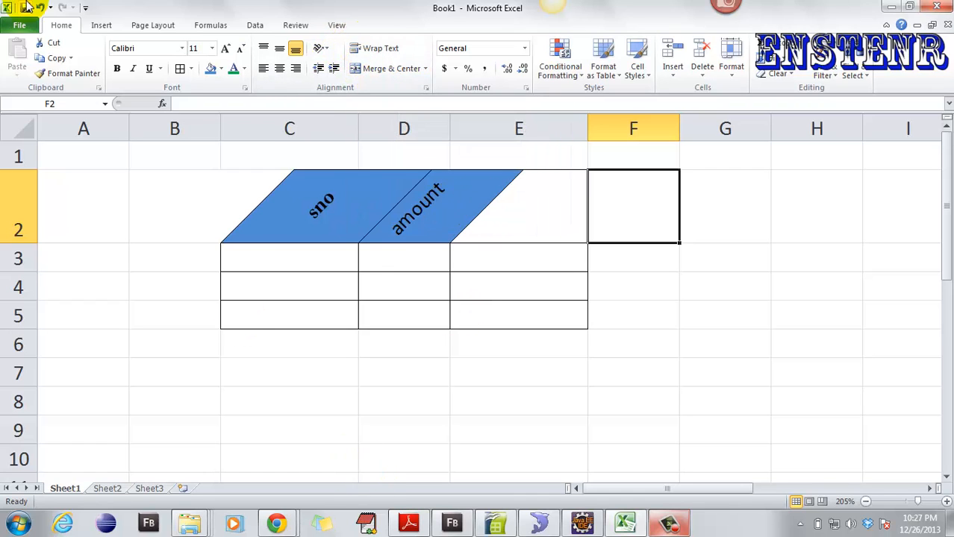
key(ctrl+a)
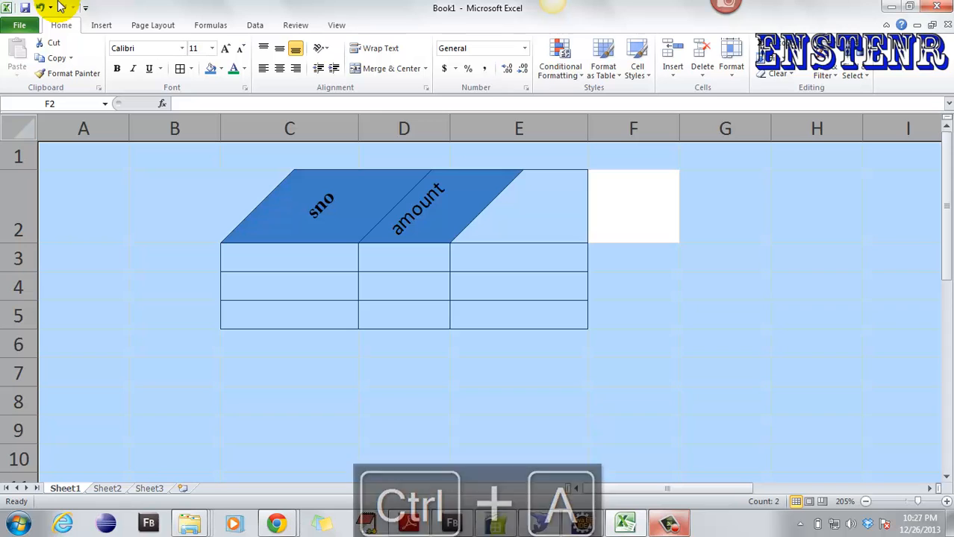
- Undo the header text and slant, then type a long run of a's into C2
click(40, 7)
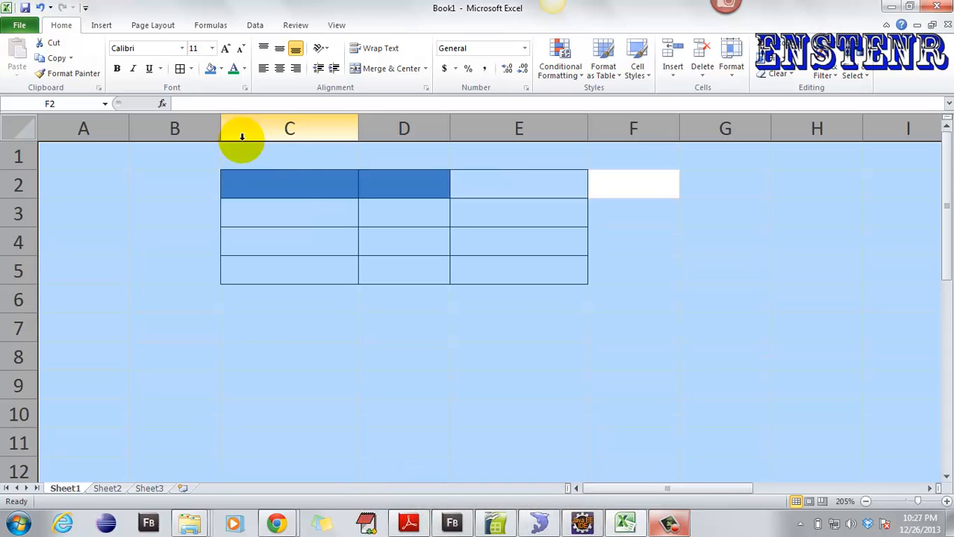
click(290, 188)
text(a)
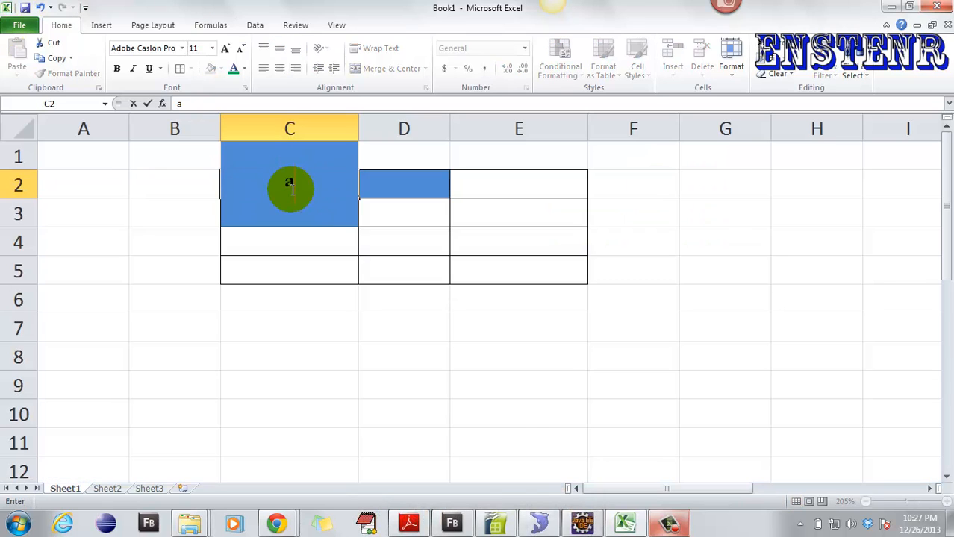
text(aaaaaaaaaaaaaaaaaaaaaaaaaaaaaaaaaaaaaaaaaaaaaaaaa)
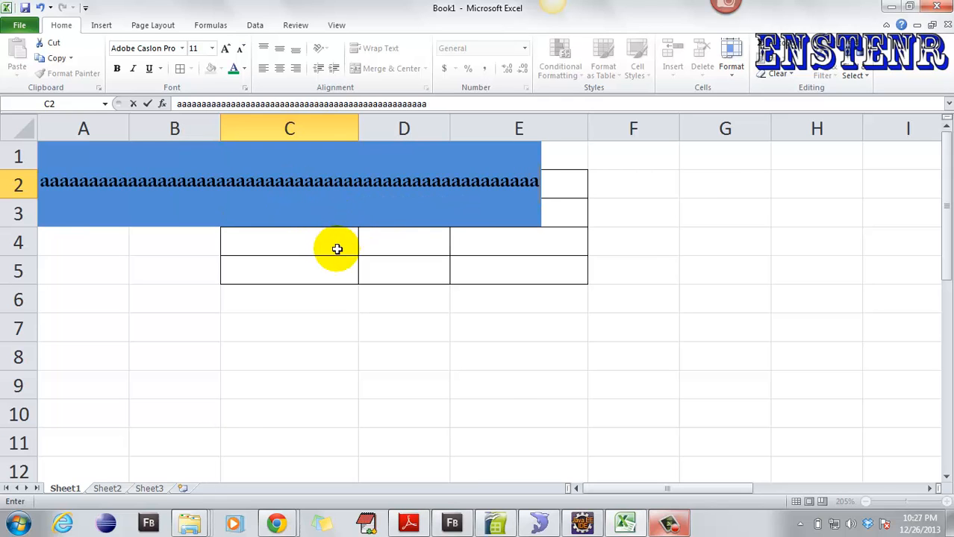
key(Return)
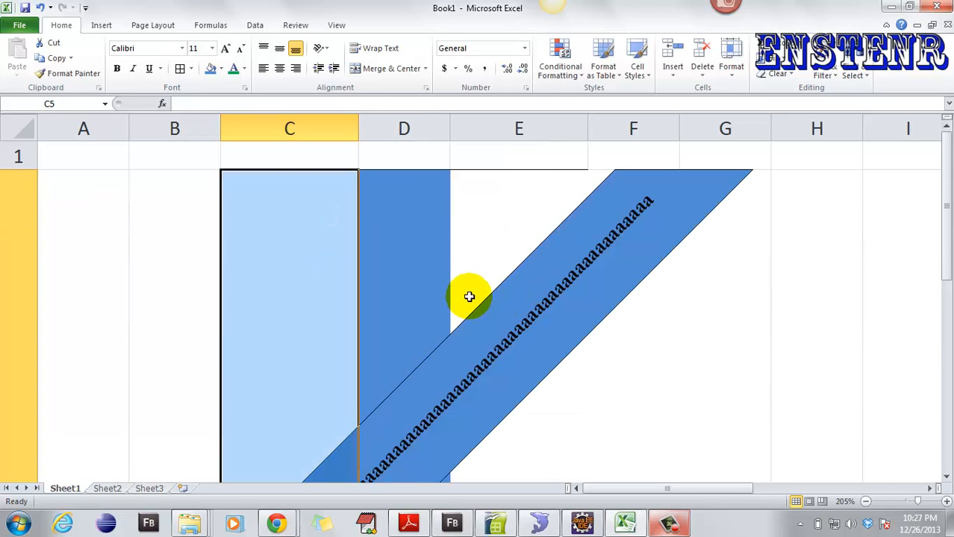
scroll(448, 297, down, 4)
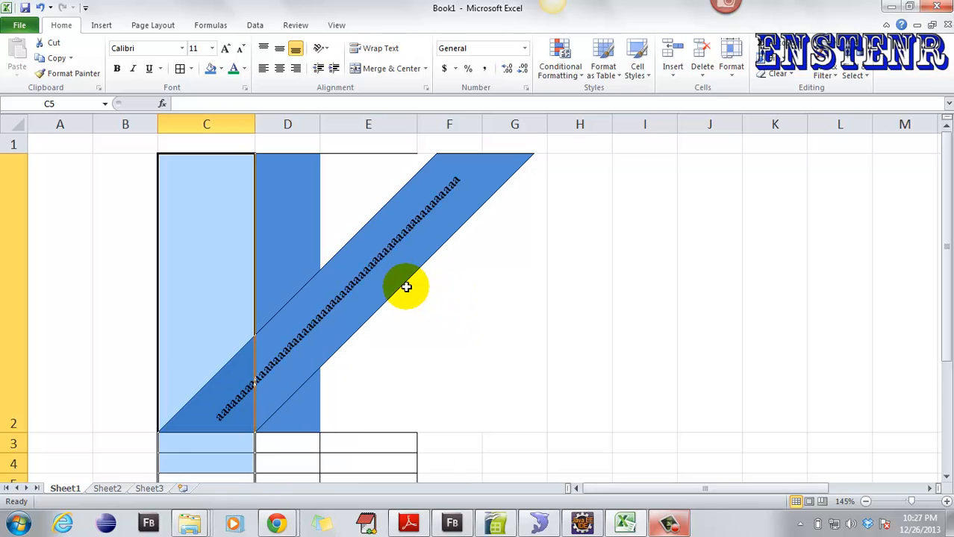
- Paint A2's plain formatting over the entire sheet with Format Painter
key(ctrl+a)
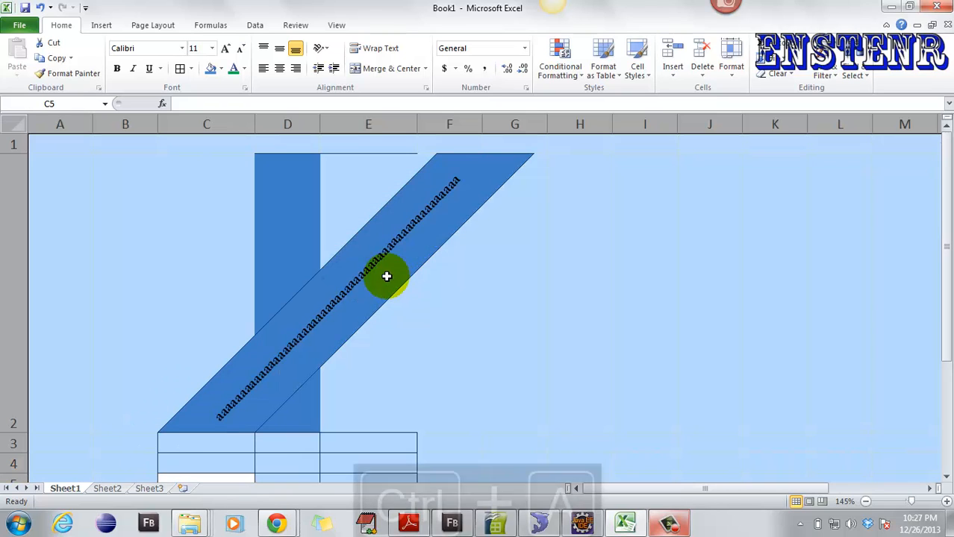
click(321, 49)
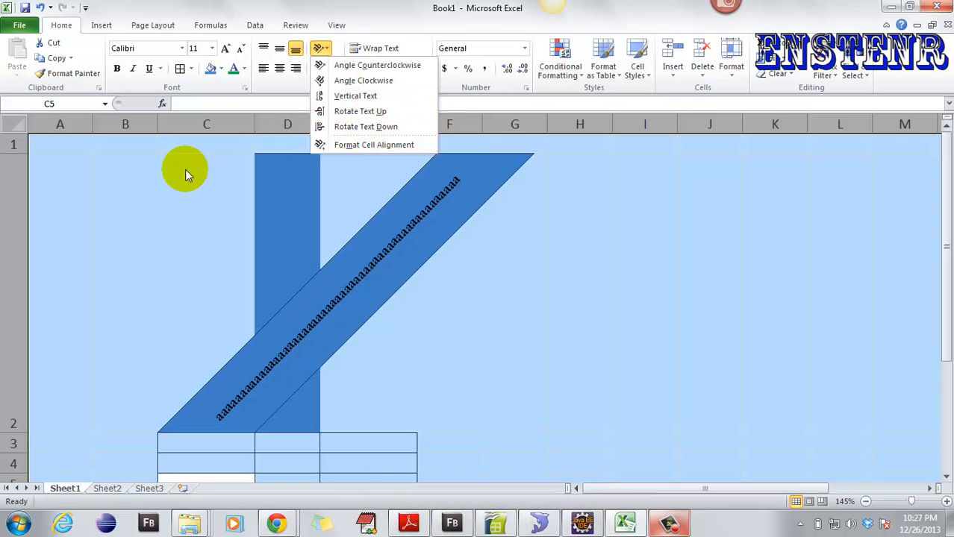
click(35, 196)
click(64, 164)
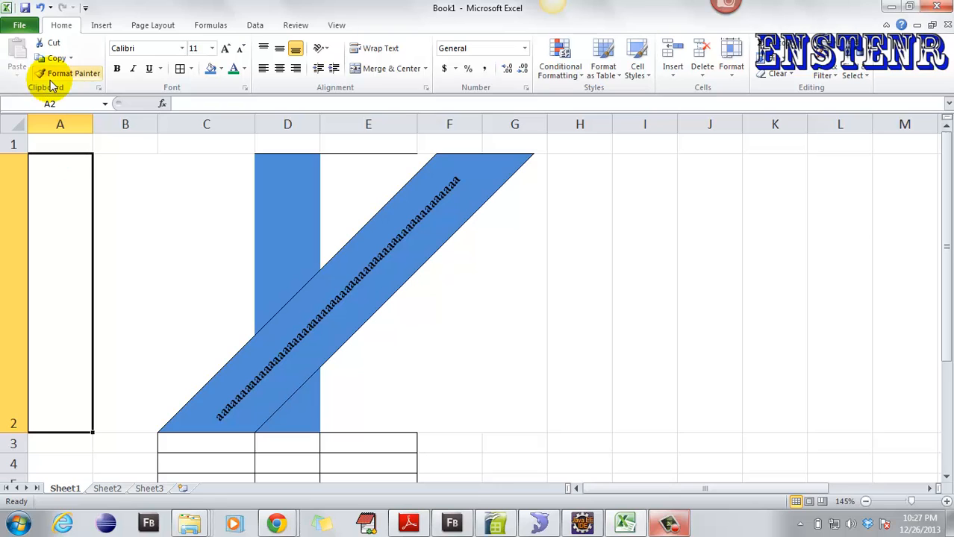
click(64, 74)
key(ctrl+a)
- Widen column C to fit C2's long text, then narrow it back
click(190, 185)
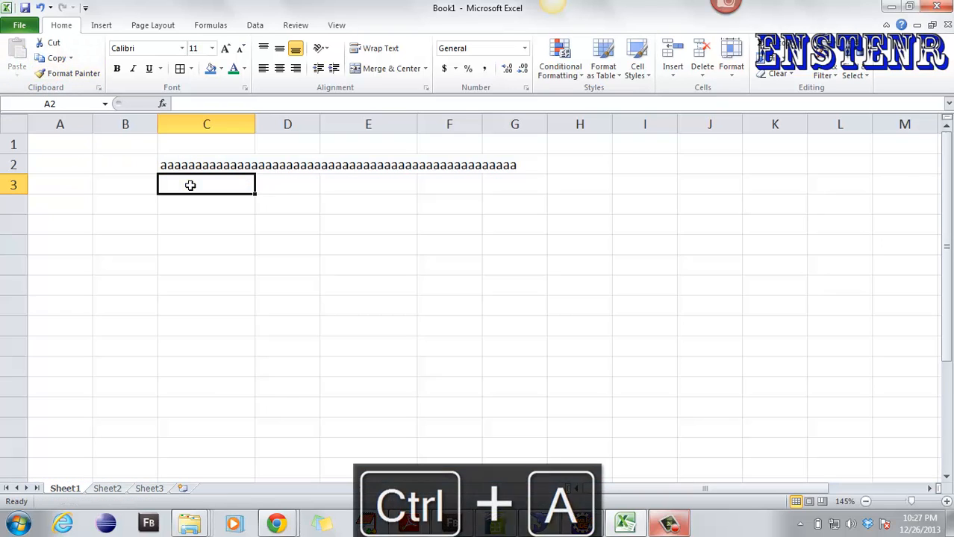
click(192, 165)
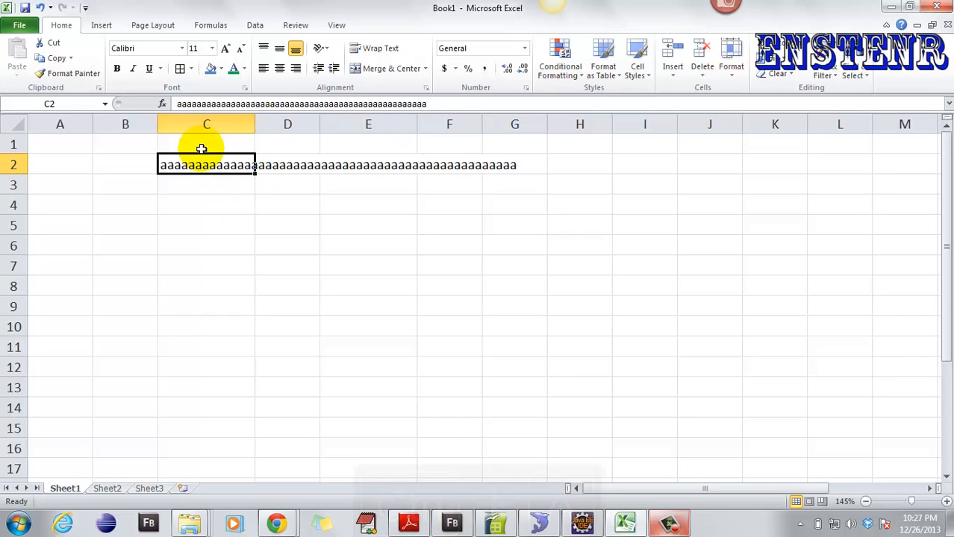
drag(254, 125, 521, 122)
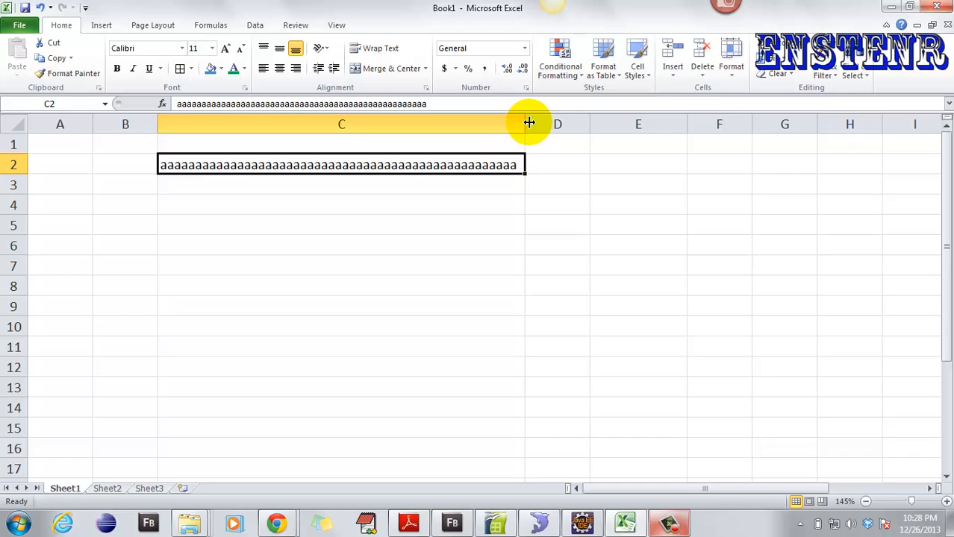
drag(527, 123, 242, 140)
- Type a run of b's into D2, cutting off C2's a's at column C's edge
click(271, 166)
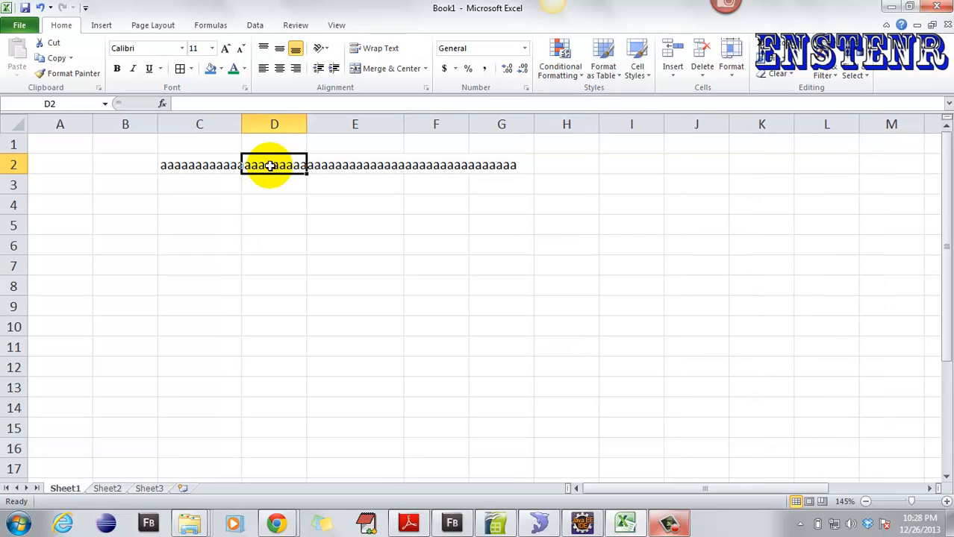
text(bbbbbbbbbbbbbbbbbbbbbb)
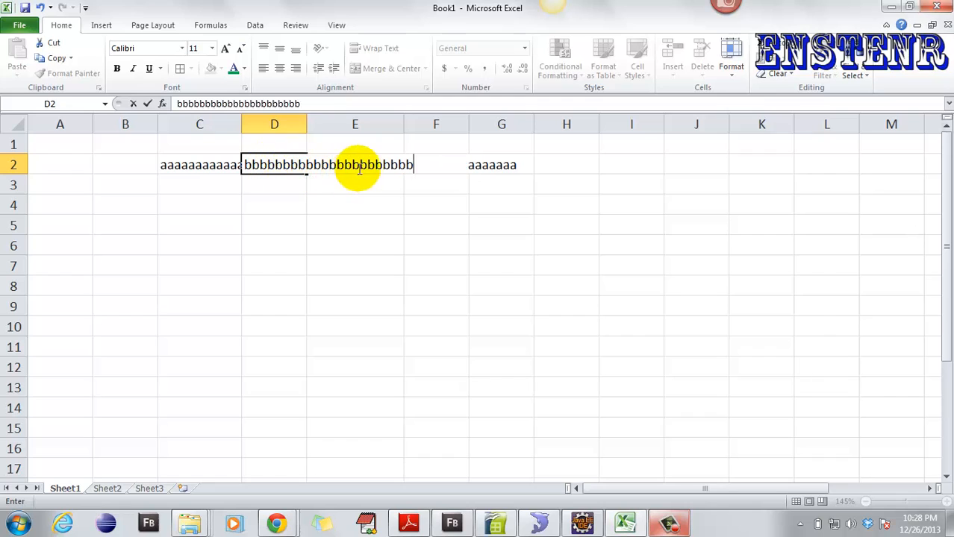
click(369, 200)
click(220, 171)
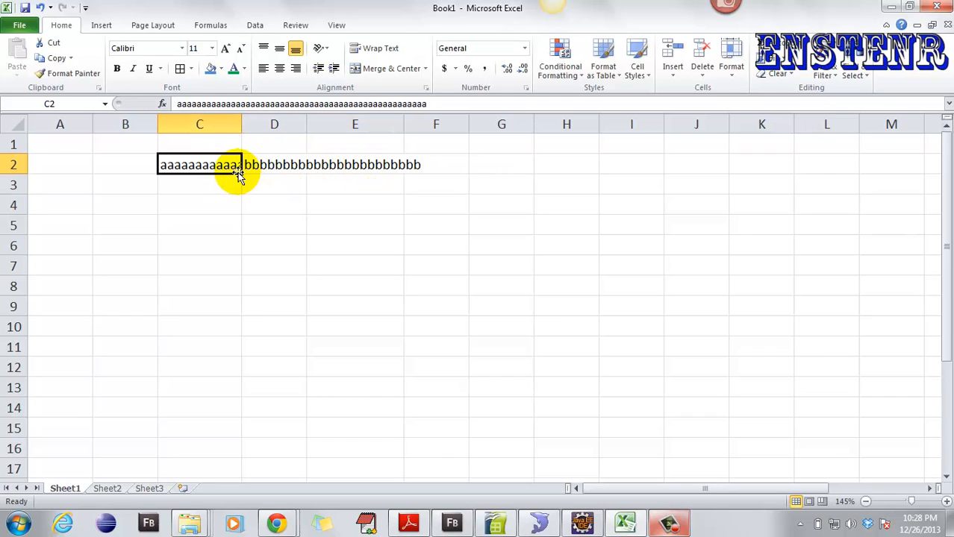
click(186, 218)
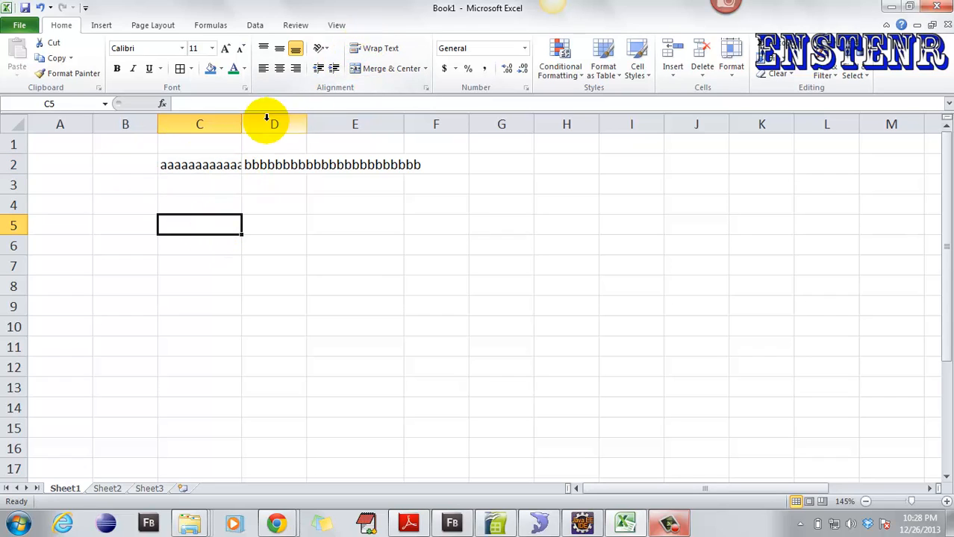
click(198, 163)
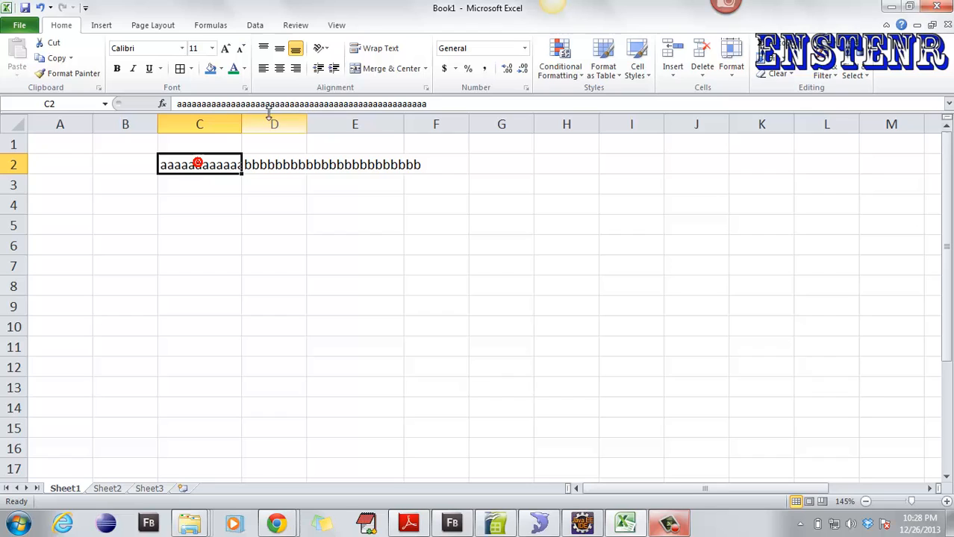
click(371, 51)
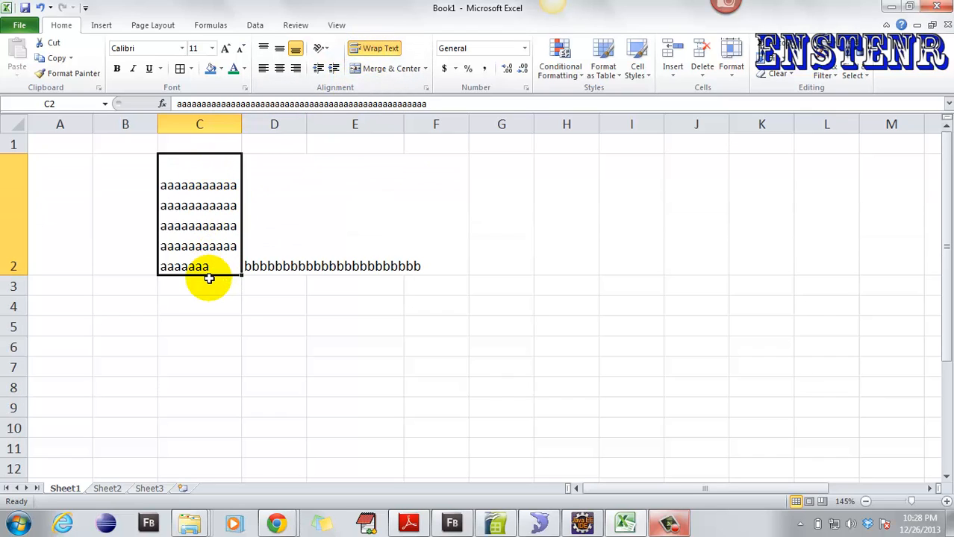
key(ctrl+z)
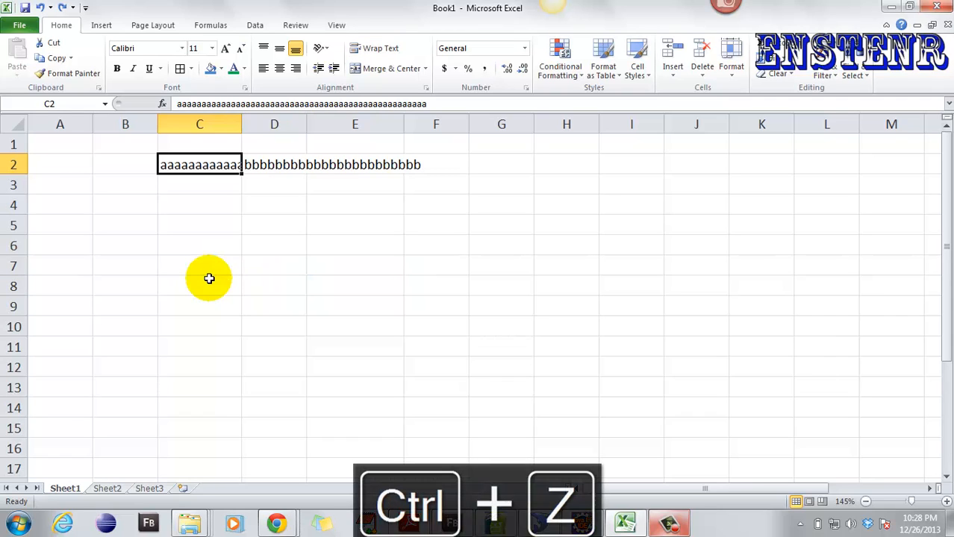
click(15, 122)
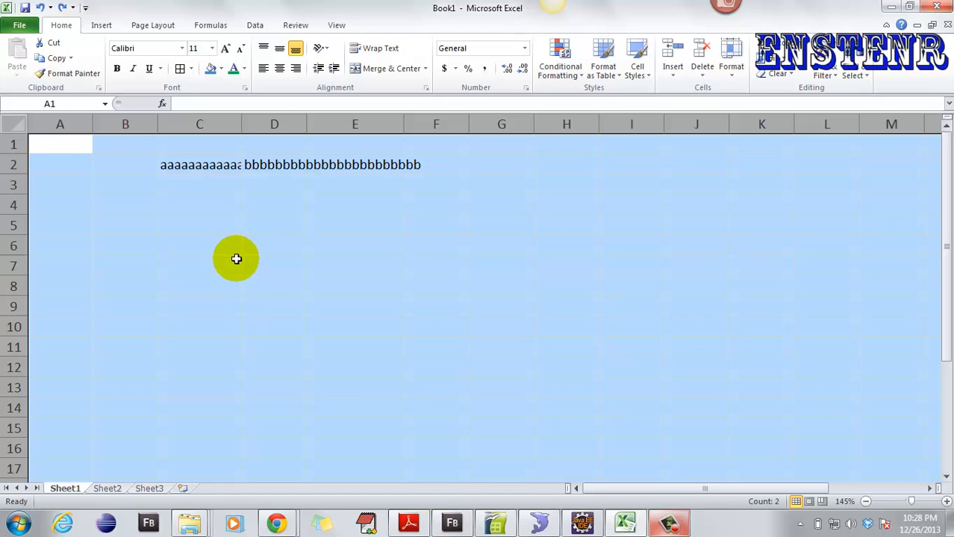
- Turn on Wrap Text for the entire worksheet
click(66, 165)
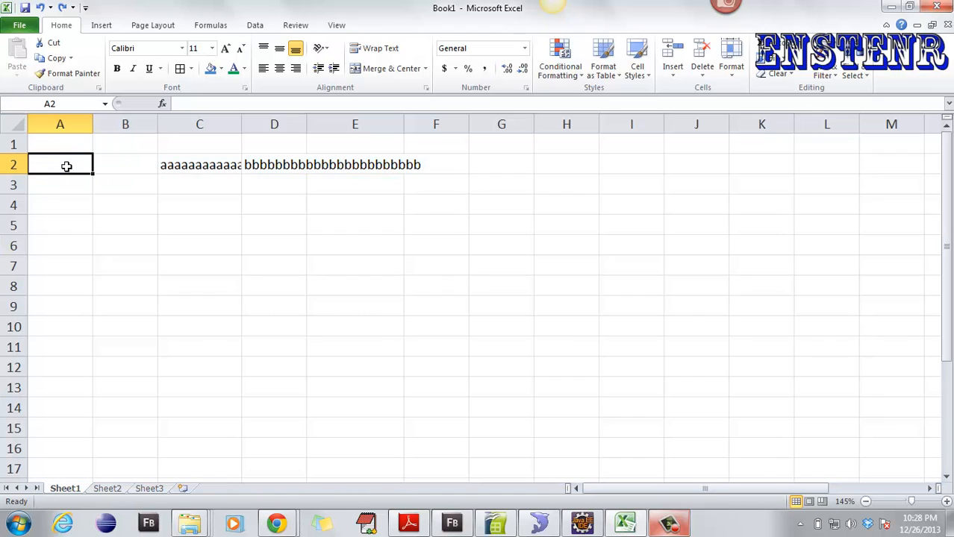
key(ctrl+a)
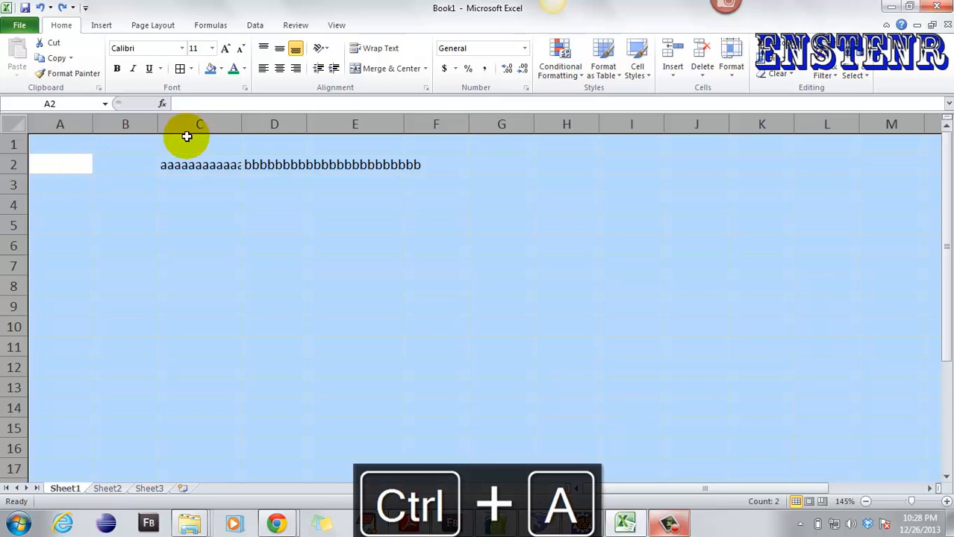
click(396, 50)
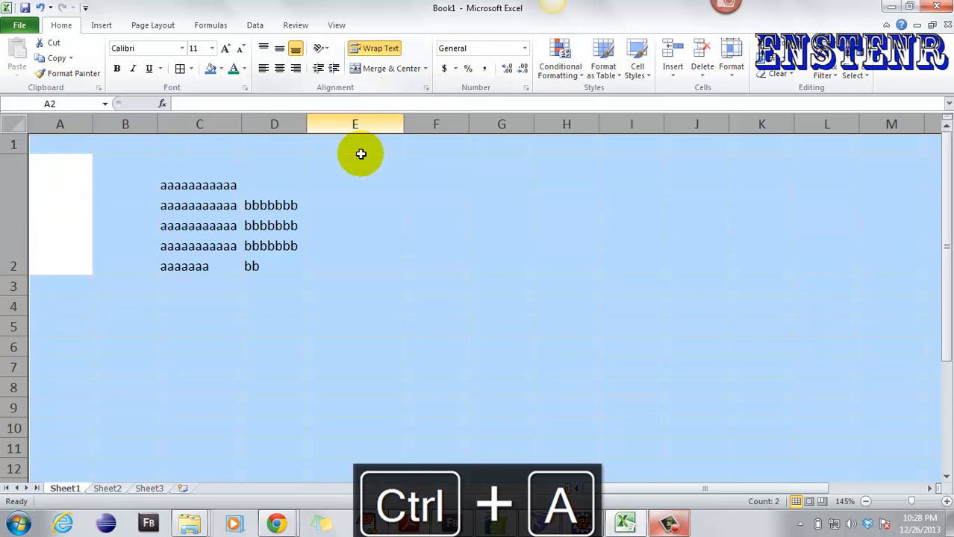
click(137, 244)
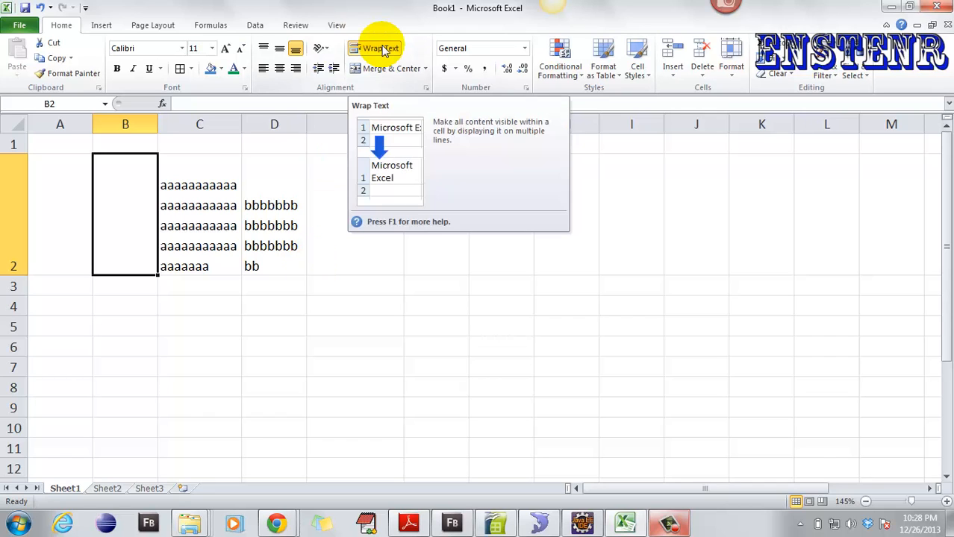
key(ctrl+a)
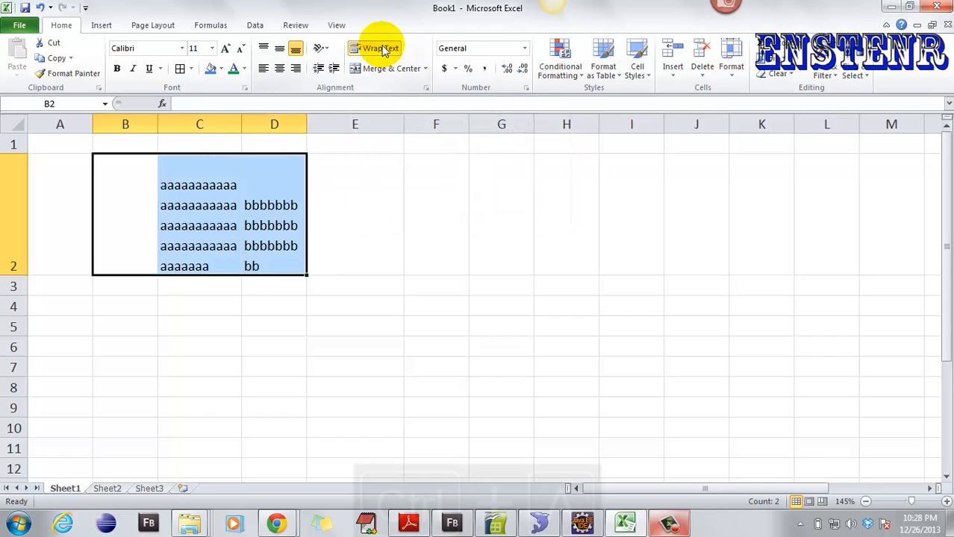
click(333, 178)
key(ctrl+a)
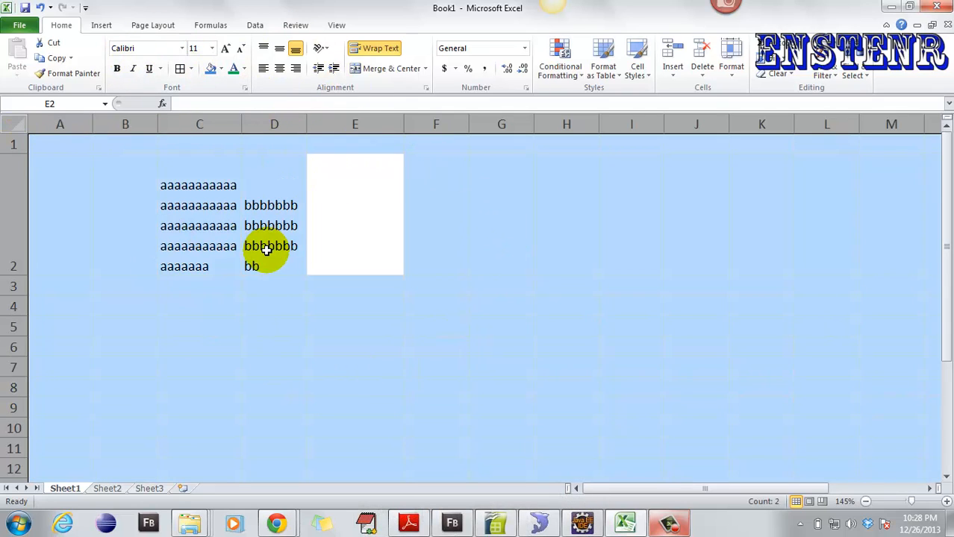
click(408, 211)
- Delete the contents of C2 and D2
drag(192, 198, 310, 203)
key(Delete)
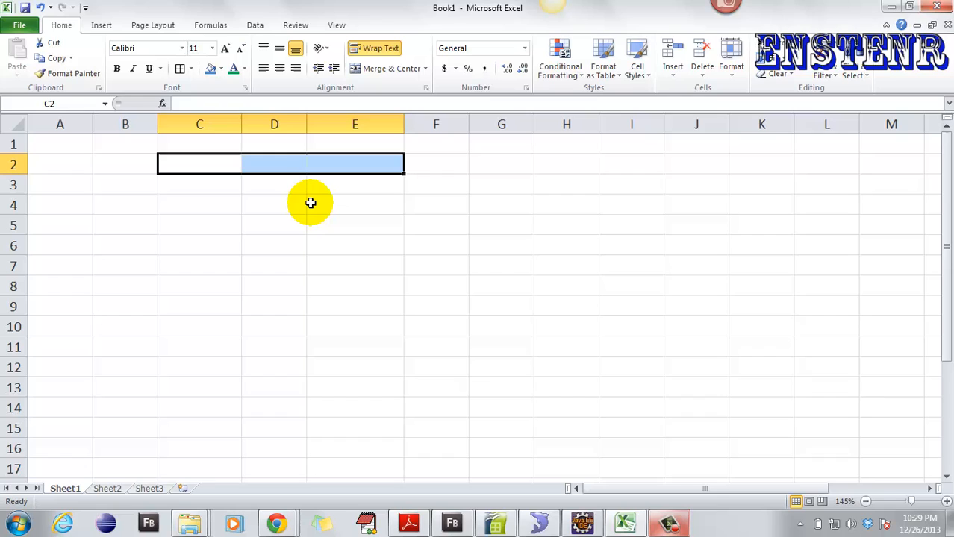
click(68, 164)
- Enter the heading 'Fee' in cell C1
click(202, 147)
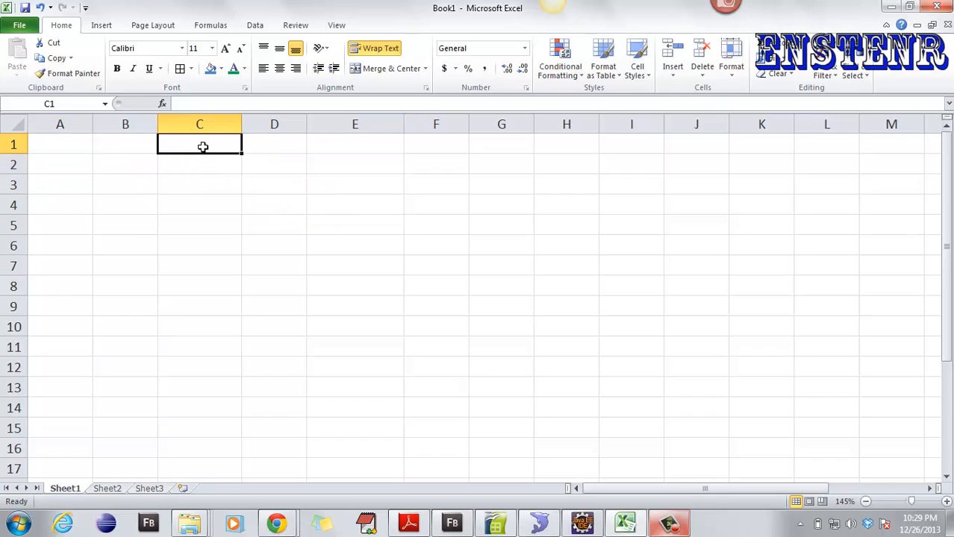
click(203, 147)
text(Fee)
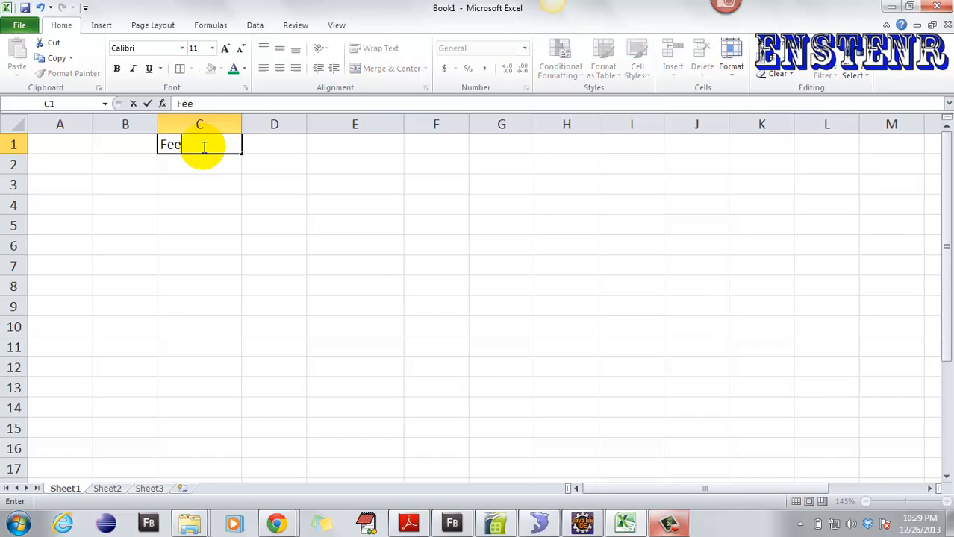
key(Return)
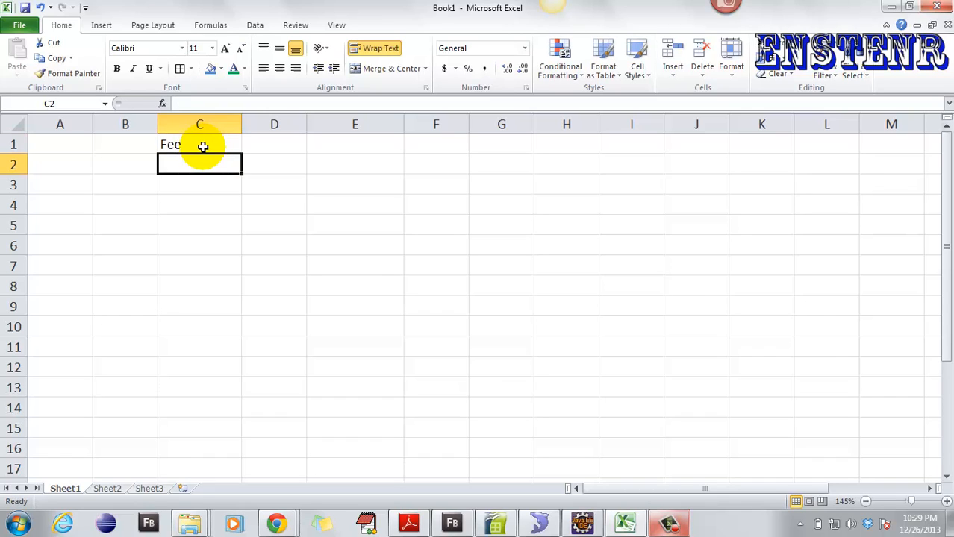
- Enter the months Jan, feb, Mar and Apr across A2:D2
key(Down)
key(Left)
key(Left)
key(Up)
text(Jan)
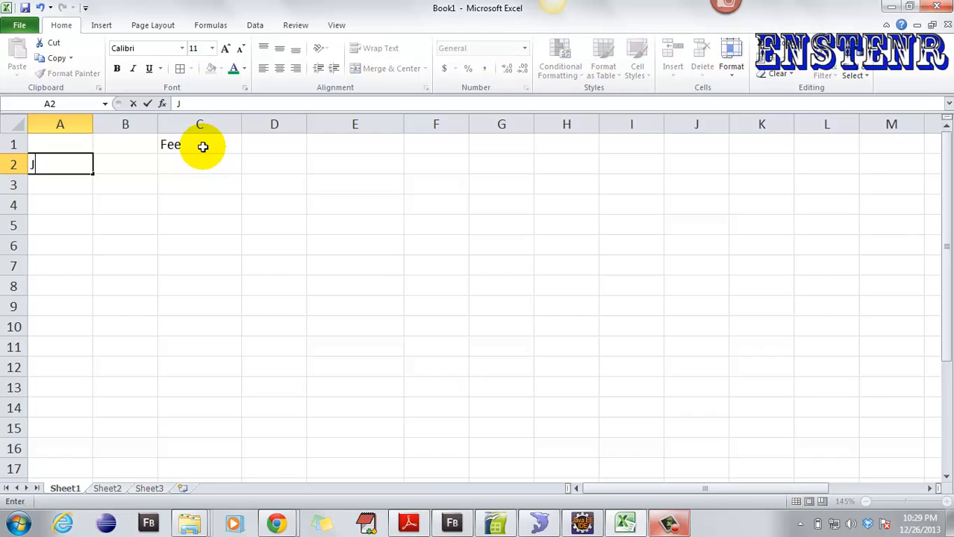
key(Tab)
text(fe)
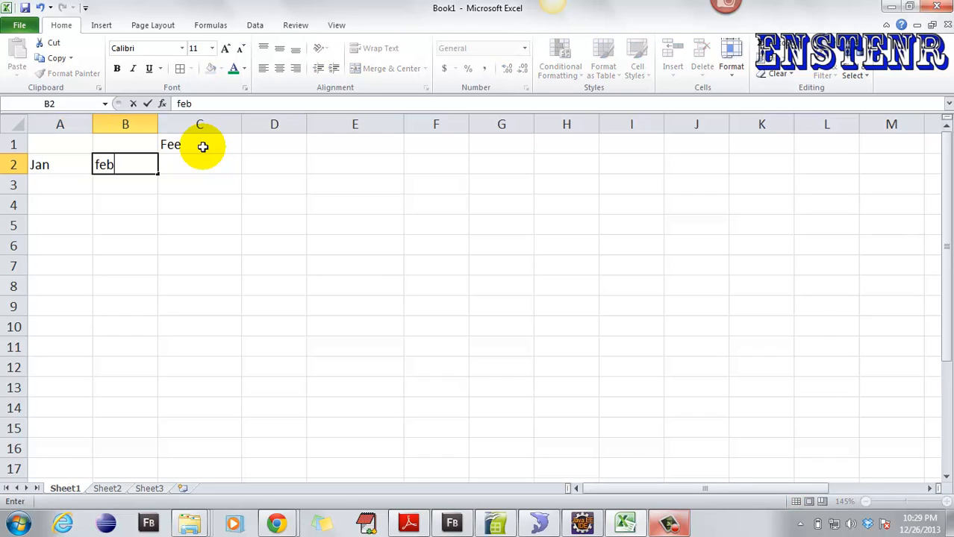
text(b)
key(Tab)
text(Mar)
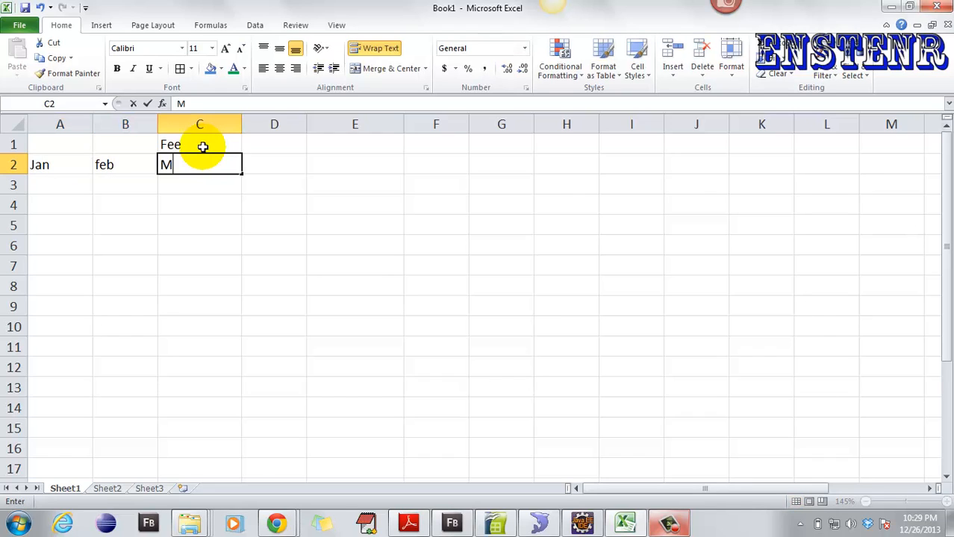
key(Tab)
text(A)
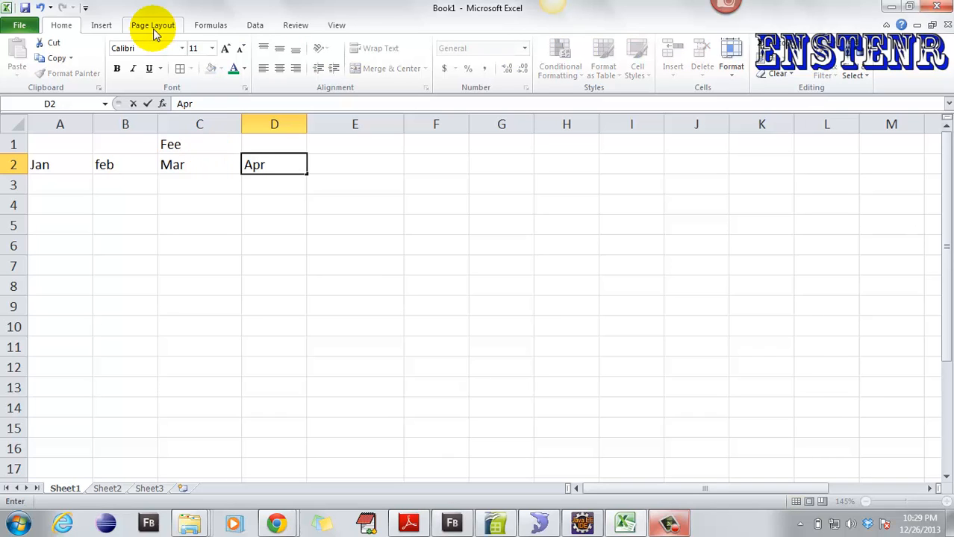
click(48, 284)
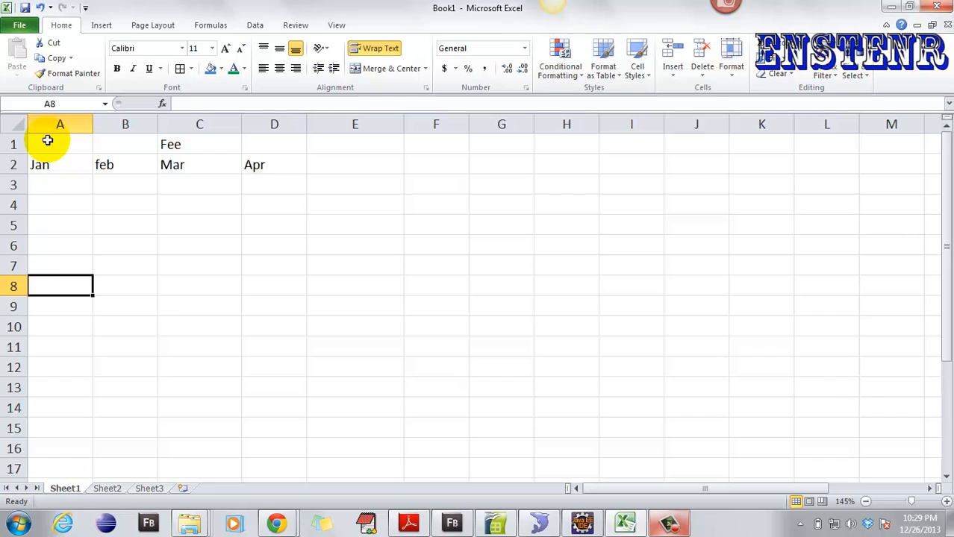
drag(48, 141, 270, 309)
click(181, 68)
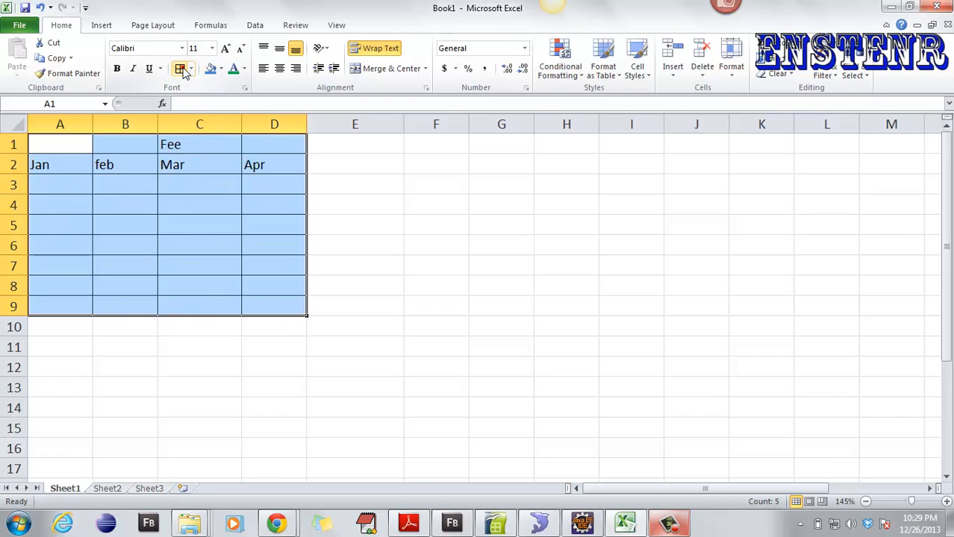
click(356, 237)
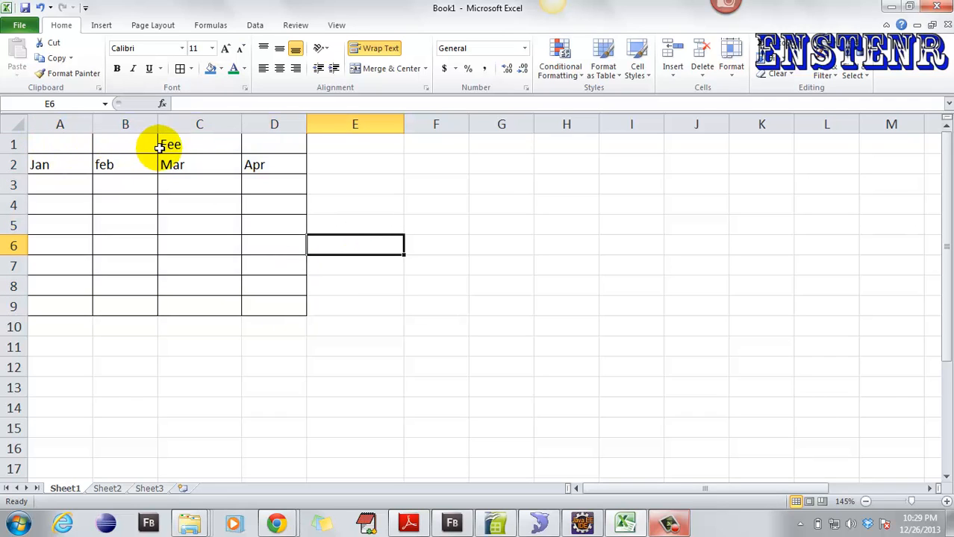
drag(47, 160, 269, 176)
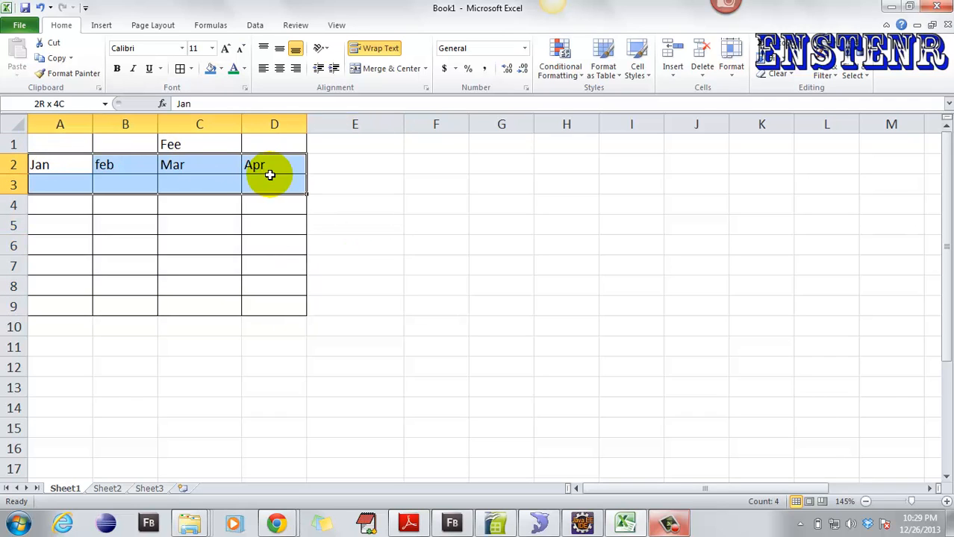
click(164, 160)
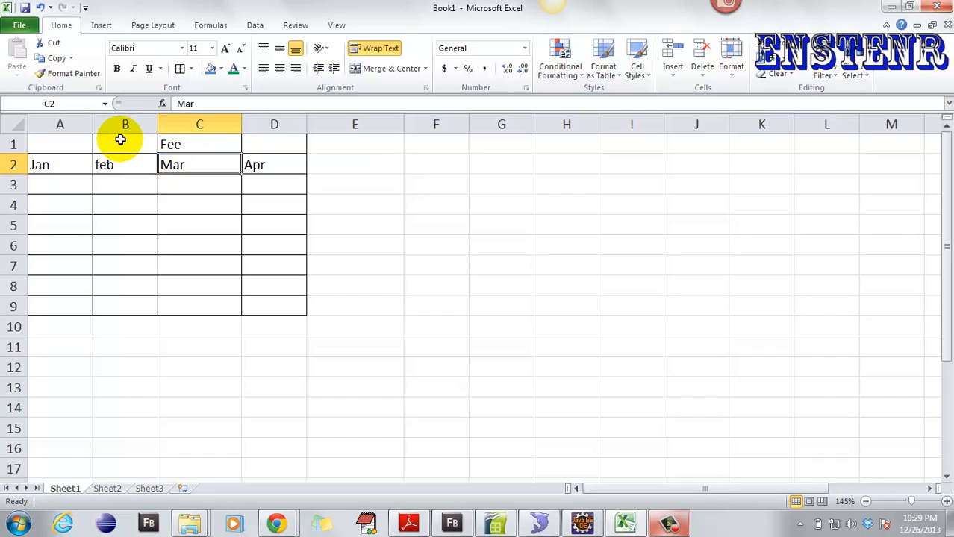
- Apply Merge & Center to A1:D1, toggling it off and on, leaving Fee centred
drag(47, 145, 267, 142)
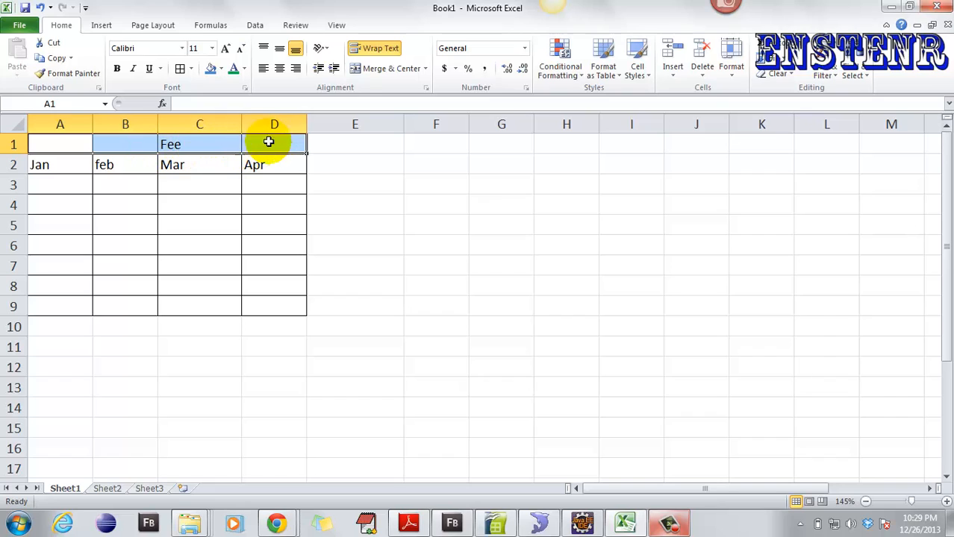
click(382, 71)
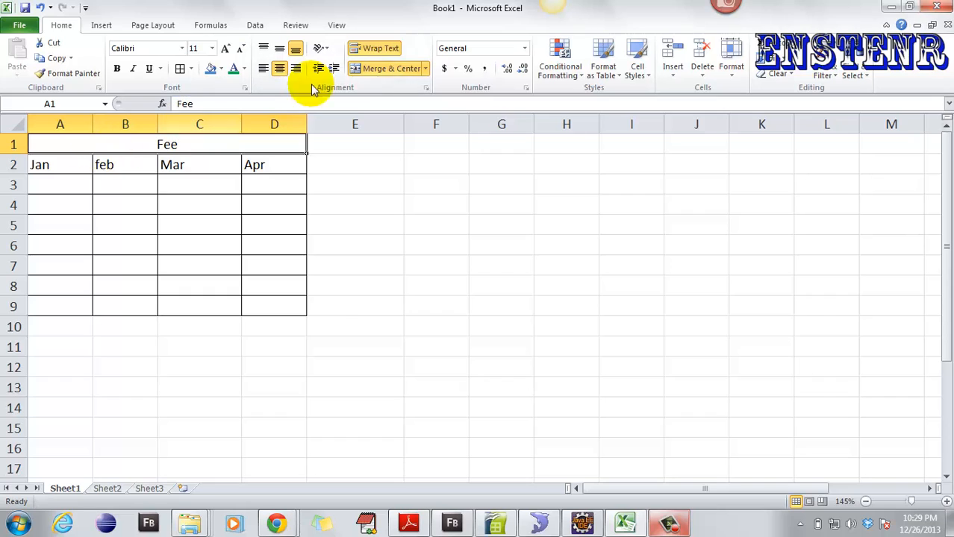
click(403, 68)
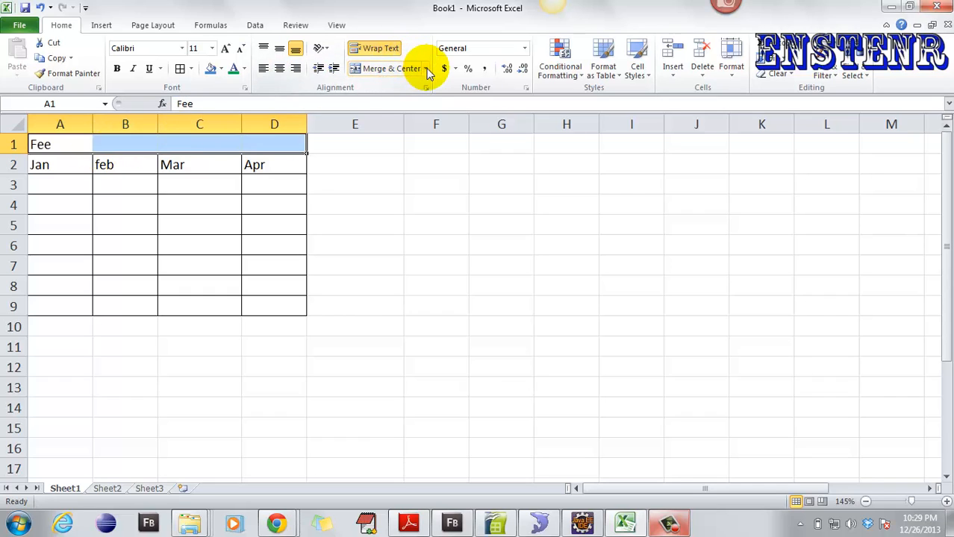
click(426, 68)
click(403, 84)
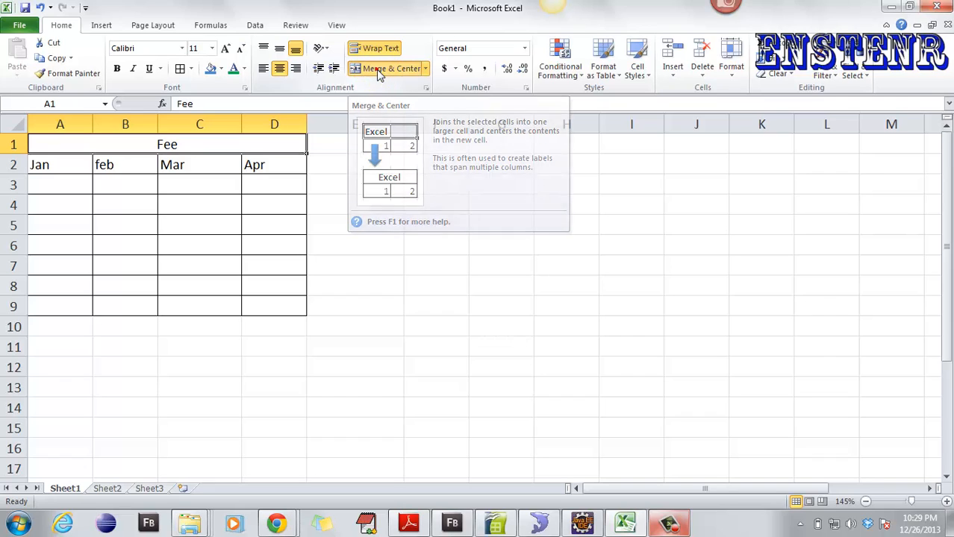
click(373, 69)
click(365, 68)
click(326, 183)
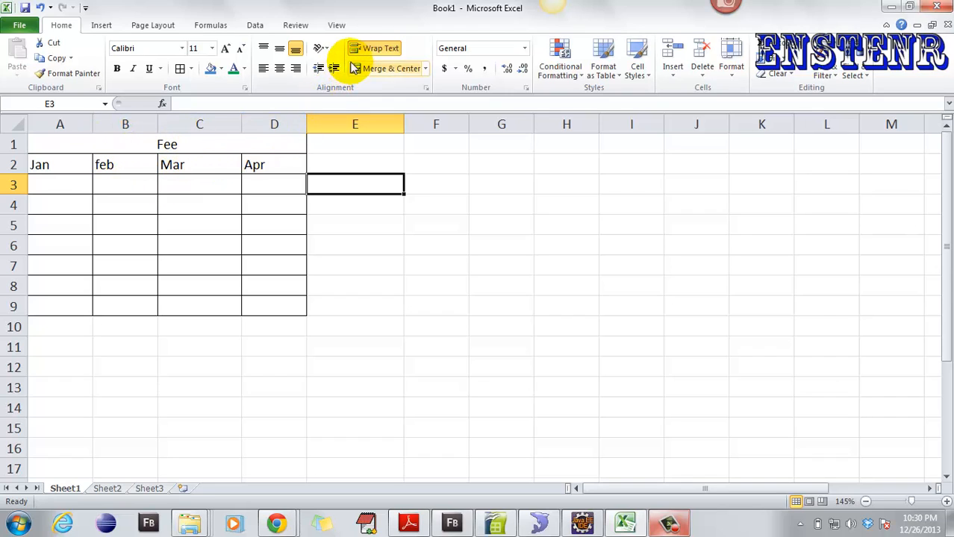
- Enter the value 12 in cell A3 under Jan
click(525, 48)
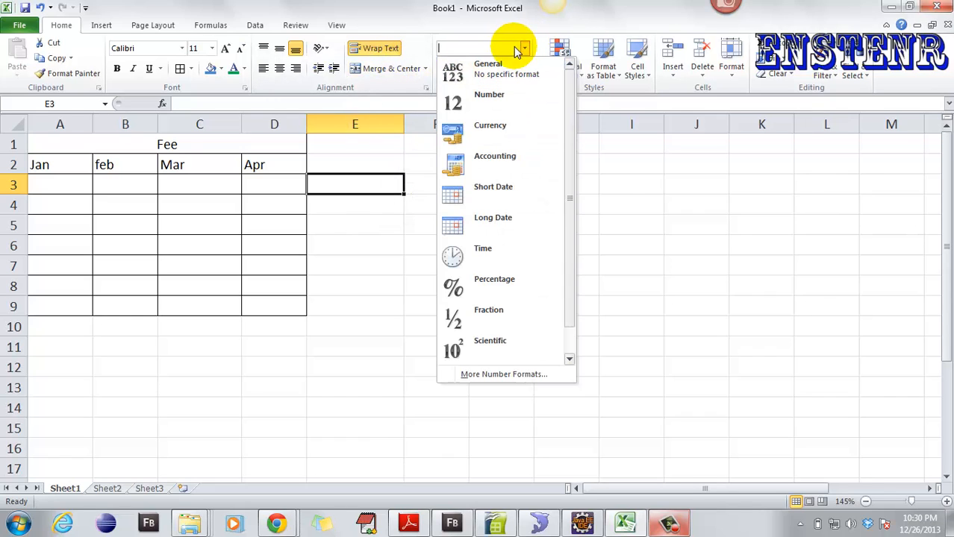
click(45, 180)
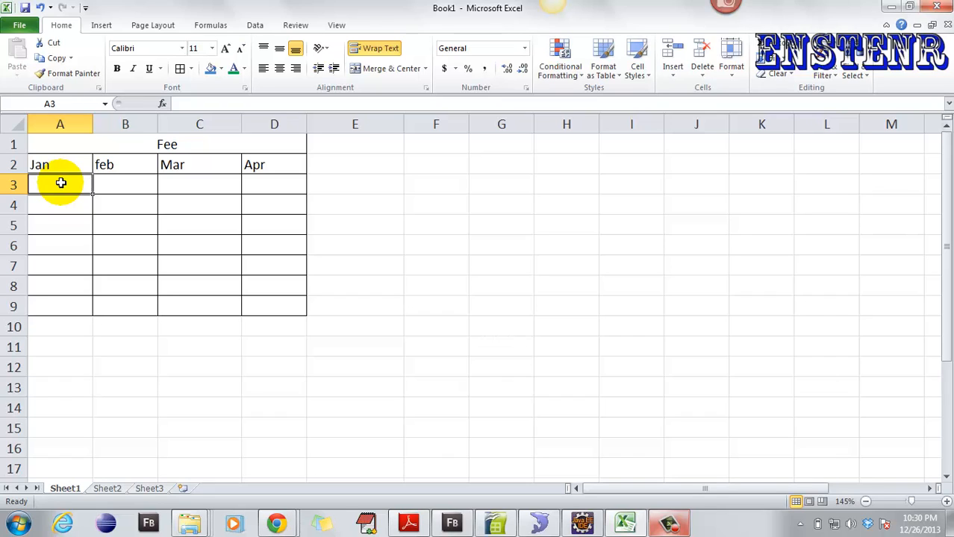
click(525, 48)
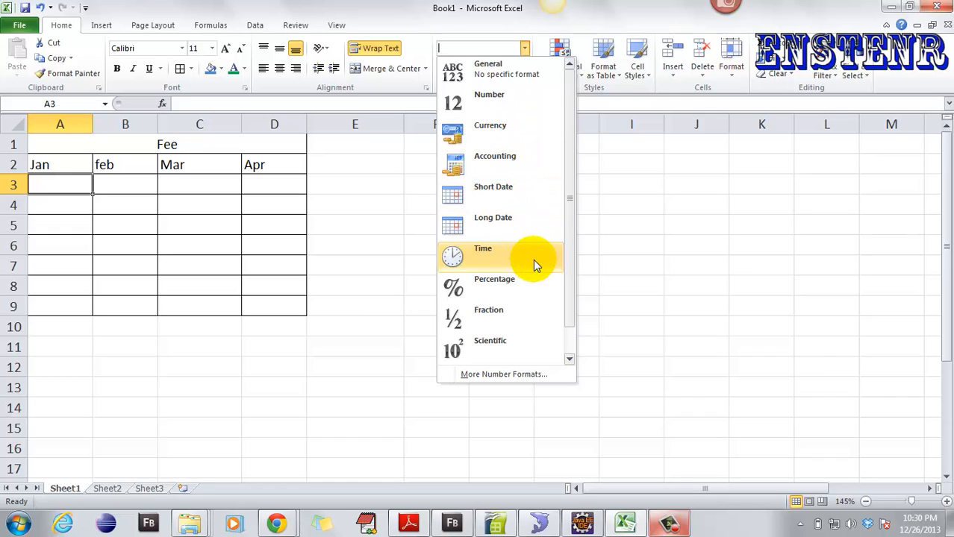
click(37, 183)
text(12)
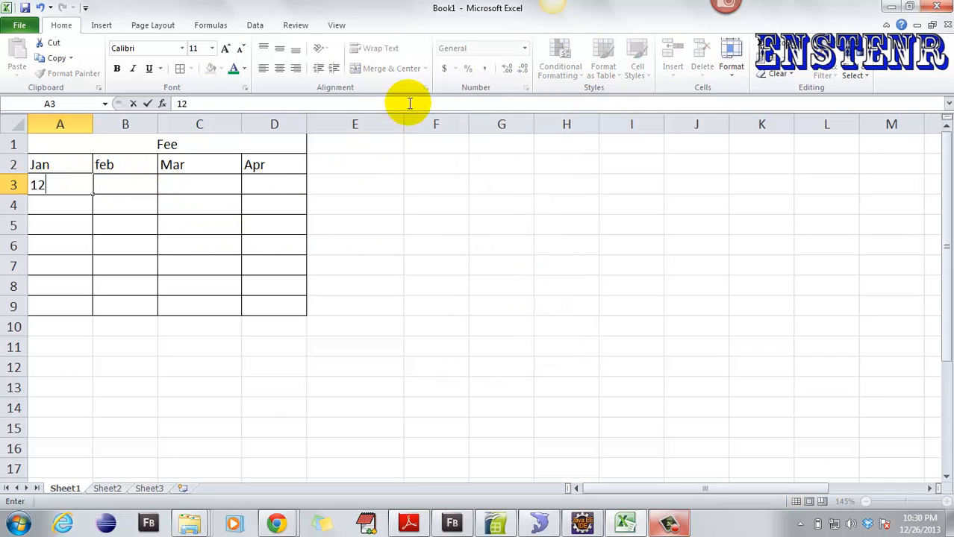
key(ctrl+Return)
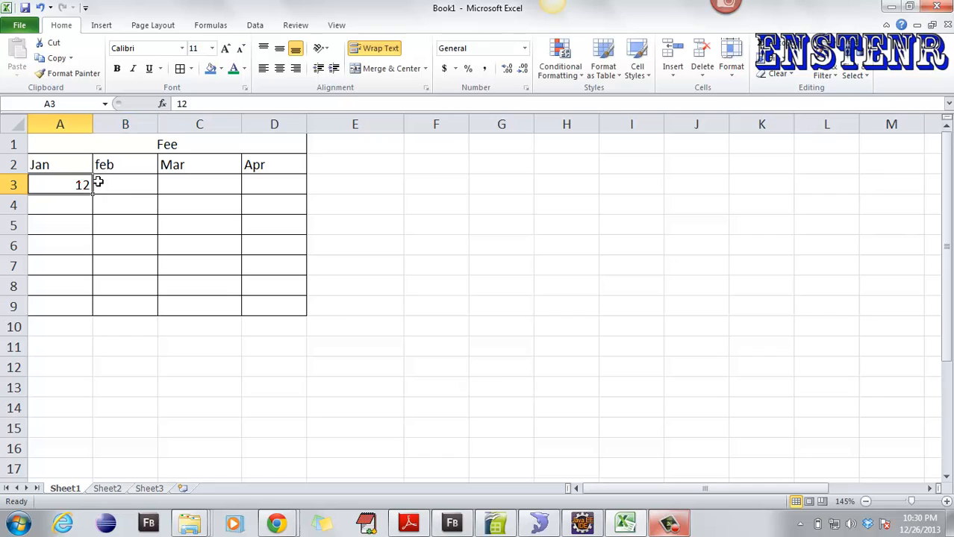
- Try Percentage format on A3, then switch it to Number so it reads 12.00
click(523, 48)
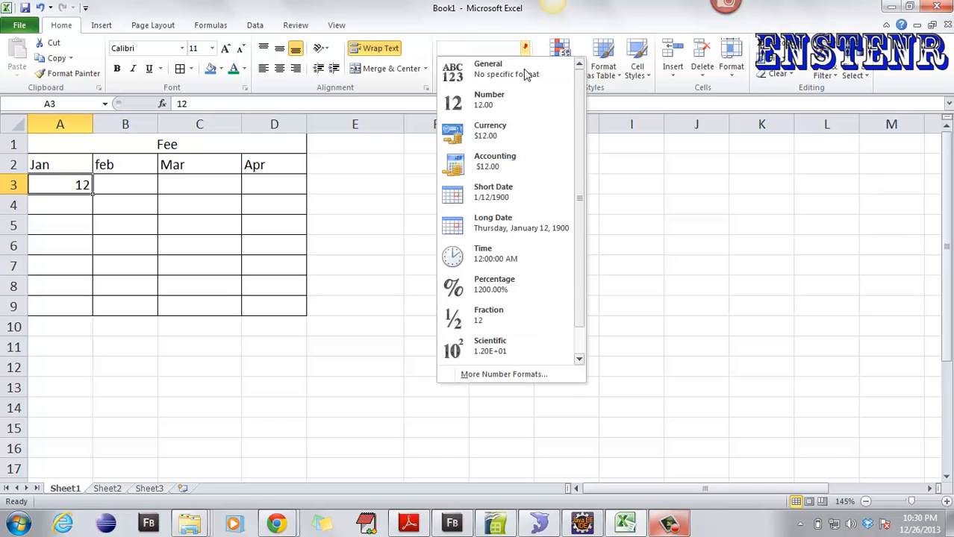
click(489, 295)
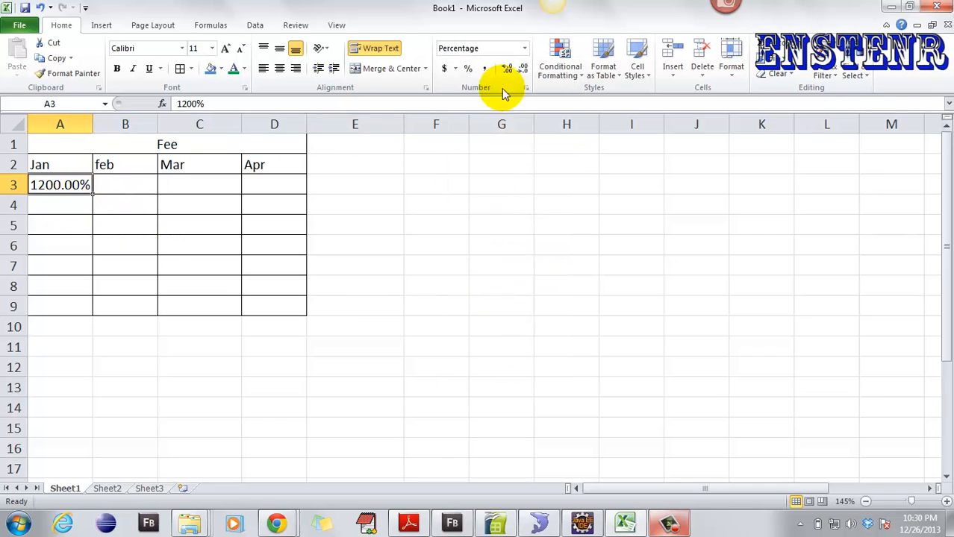
click(523, 49)
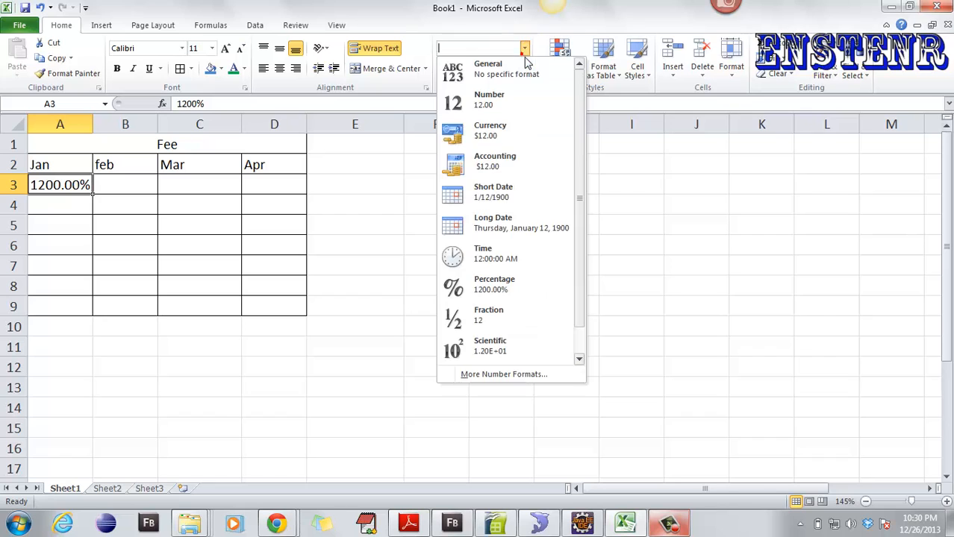
click(478, 103)
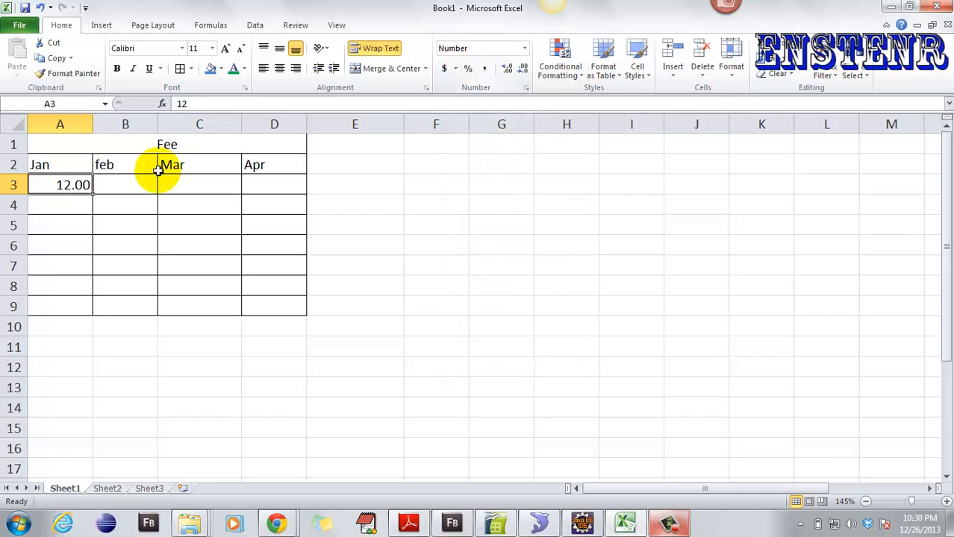
- In Format Cells, set A3's Number format to 4 decimal places, showing 12.0000
right_click(73, 181)
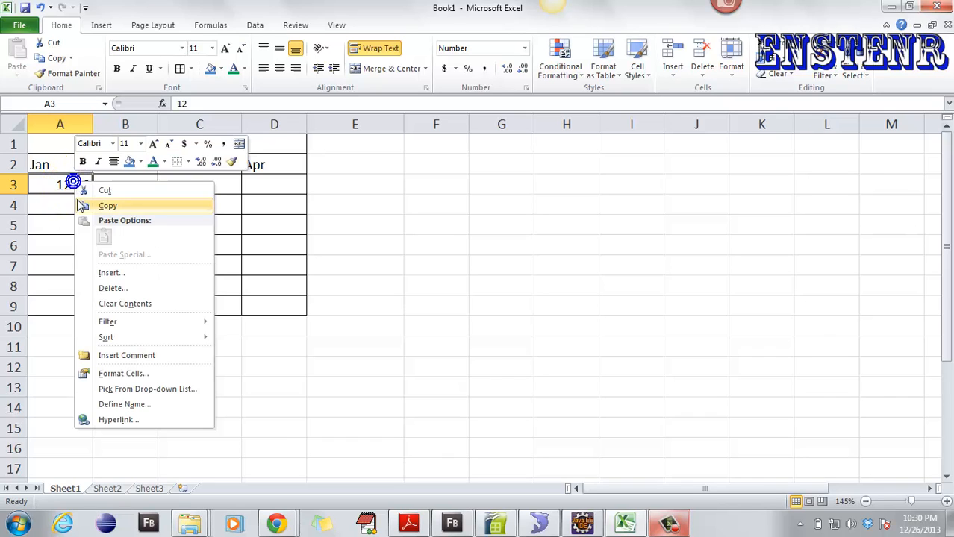
click(133, 377)
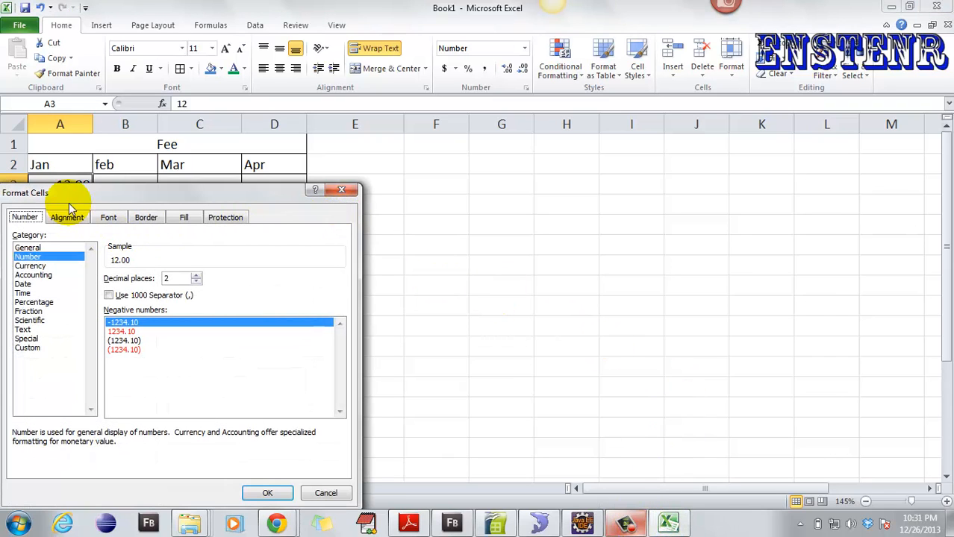
drag(69, 199, 409, 168)
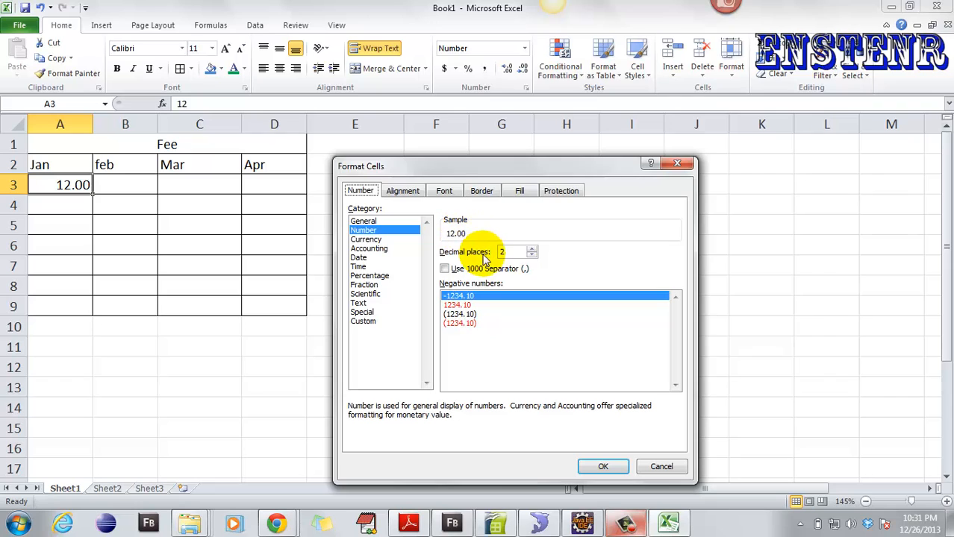
click(530, 248)
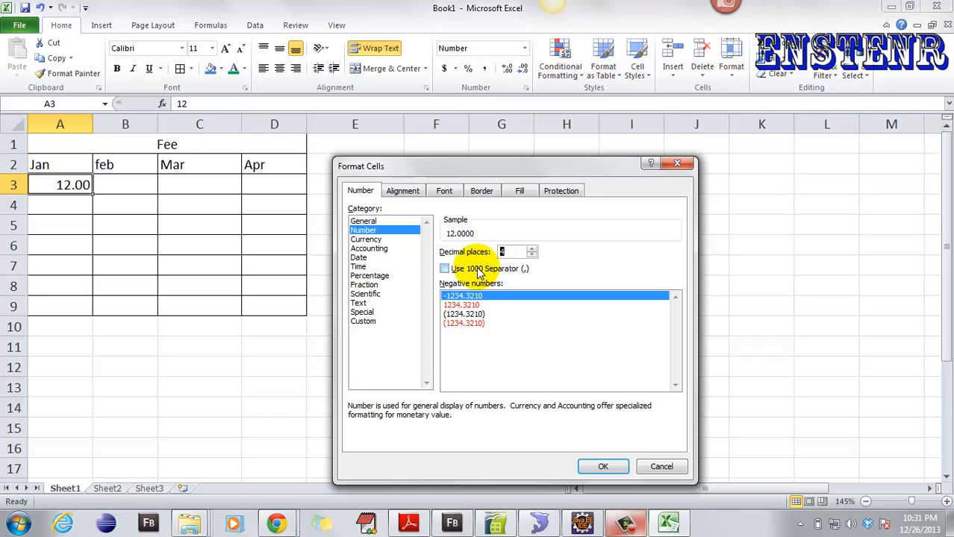
key(Return)
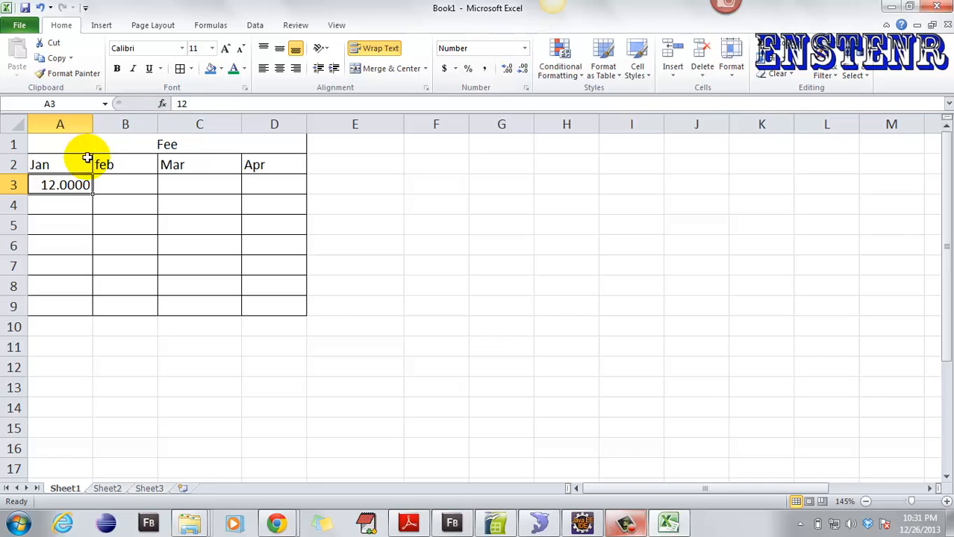
- Reopen Format Cells for A3 and show its Alignment settings
right_click(80, 188)
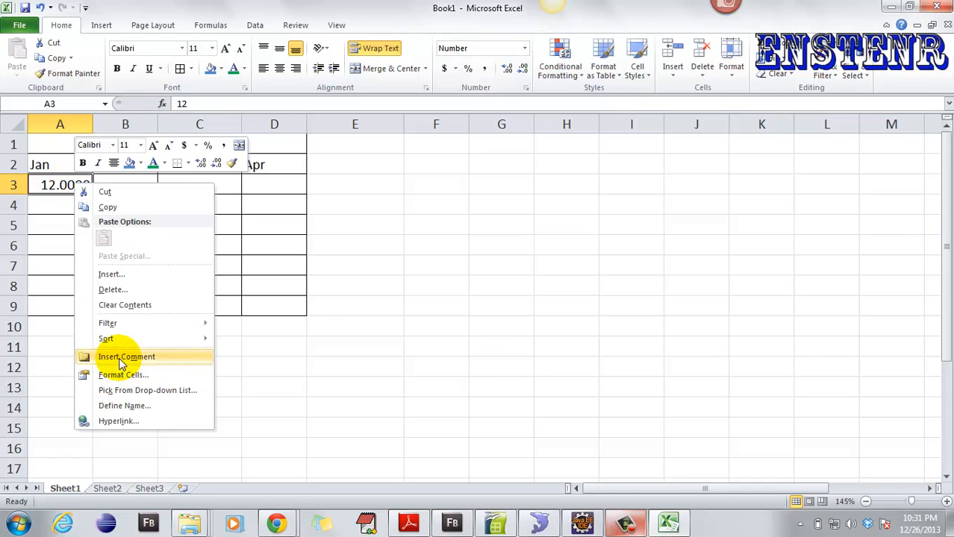
click(136, 376)
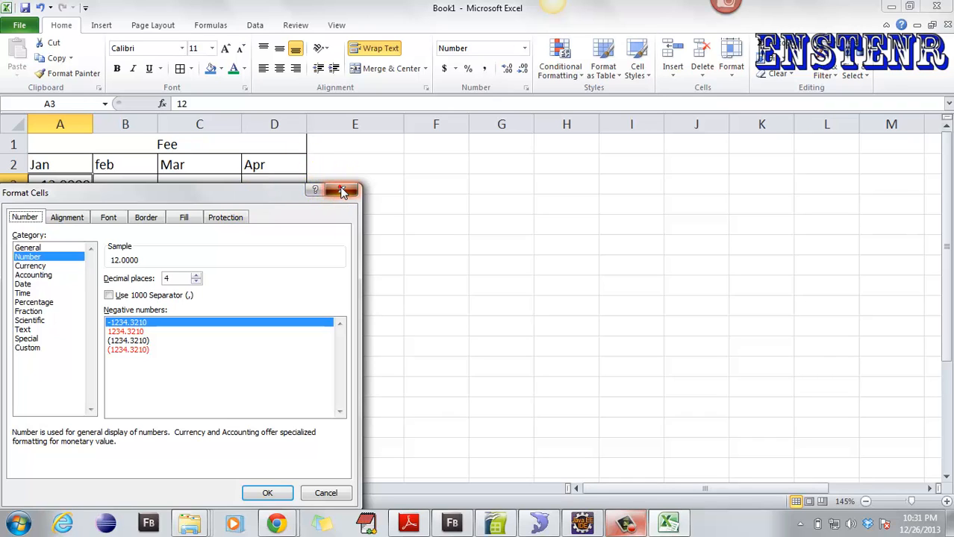
click(342, 192)
click(525, 50)
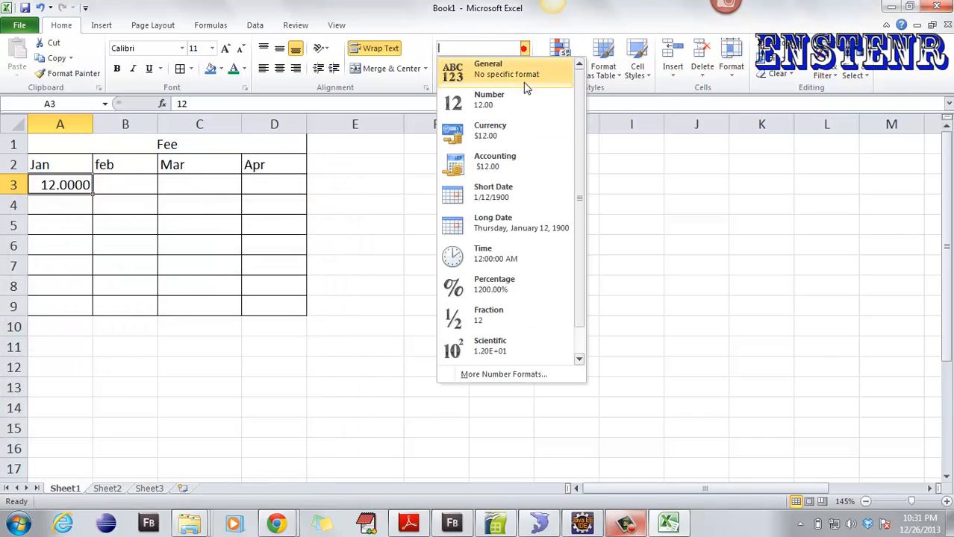
drag(581, 196, 589, 283)
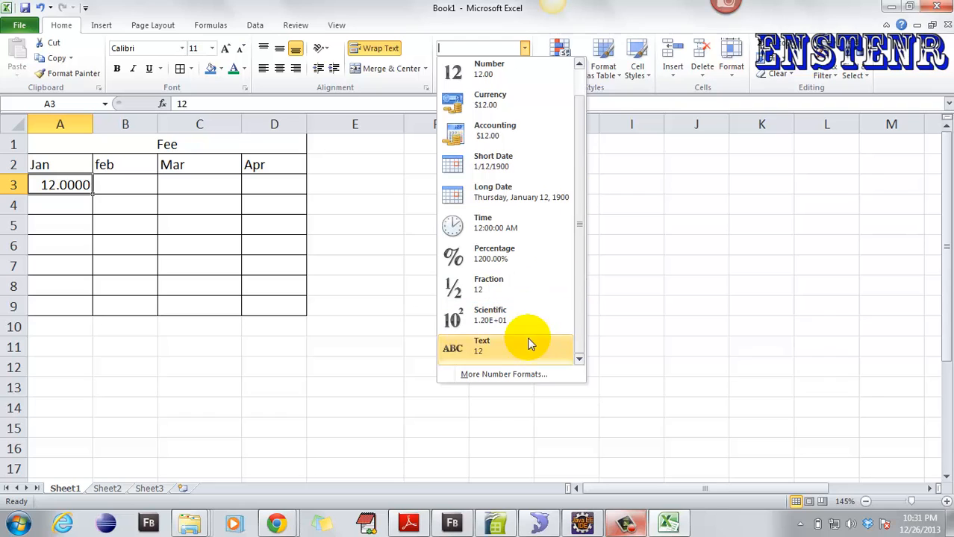
click(66, 185)
right_click(67, 187)
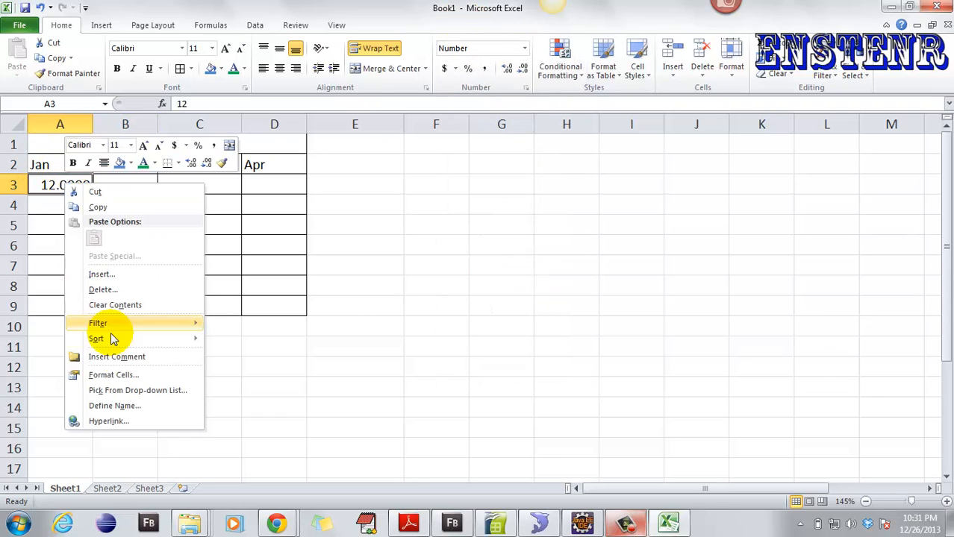
click(123, 373)
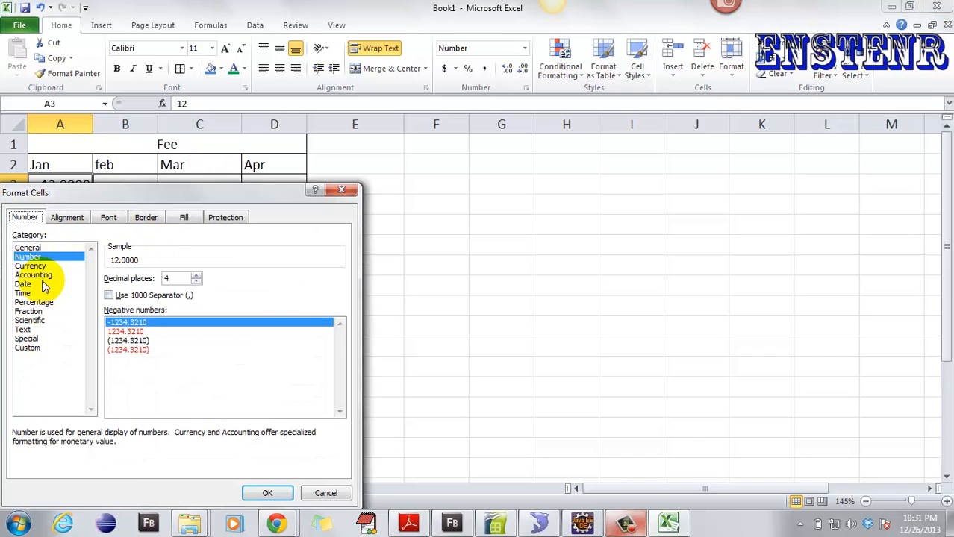
drag(67, 198, 487, 122)
click(490, 141)
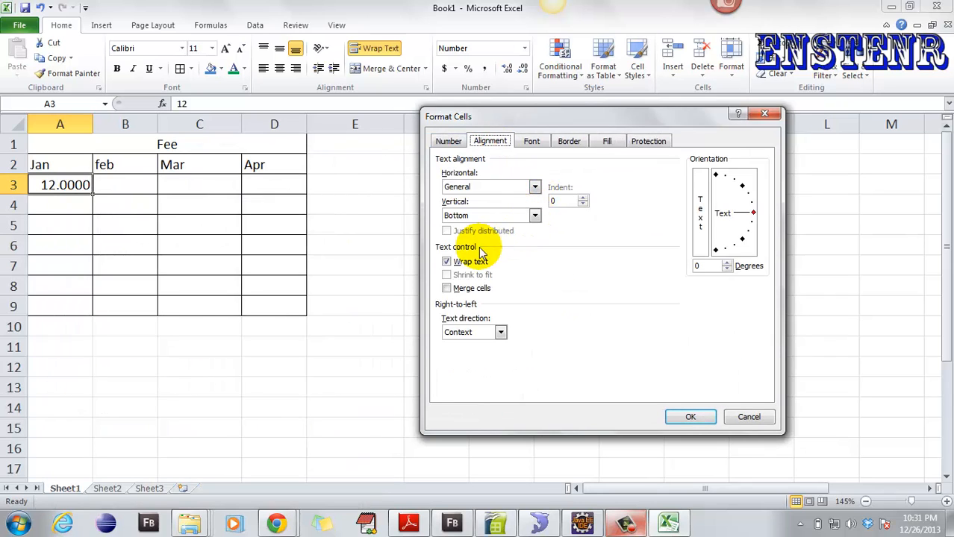
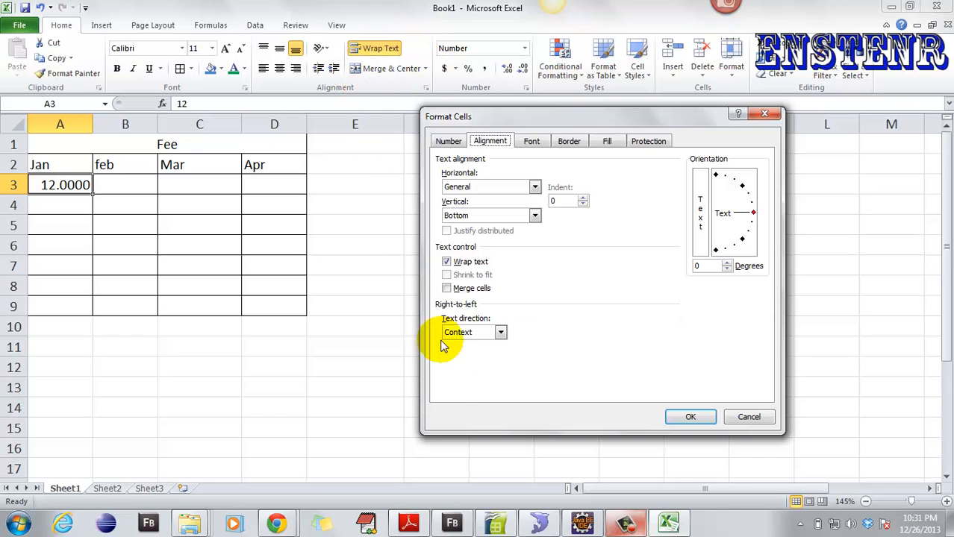
- Check the text direction list and the Font tab's colour choices without changing anything
click(500, 332)
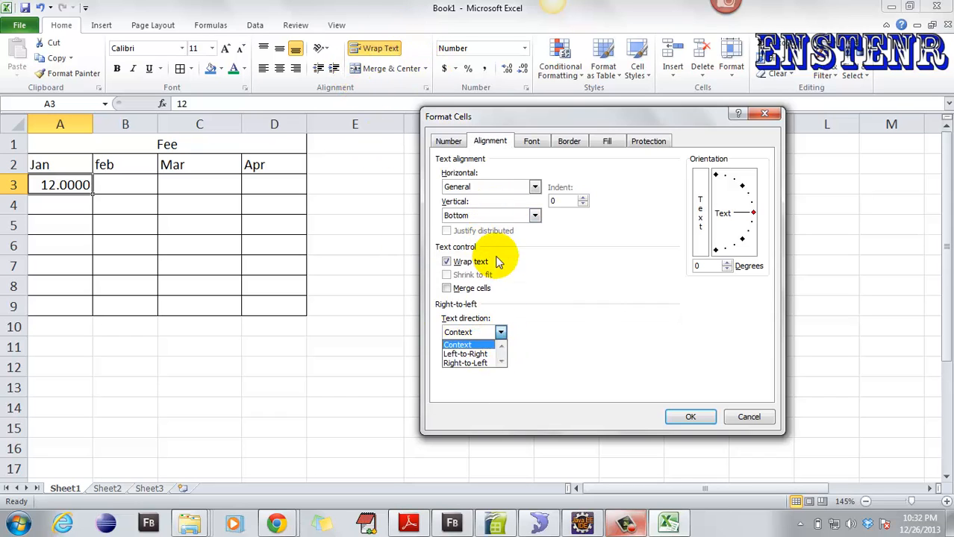
click(530, 143)
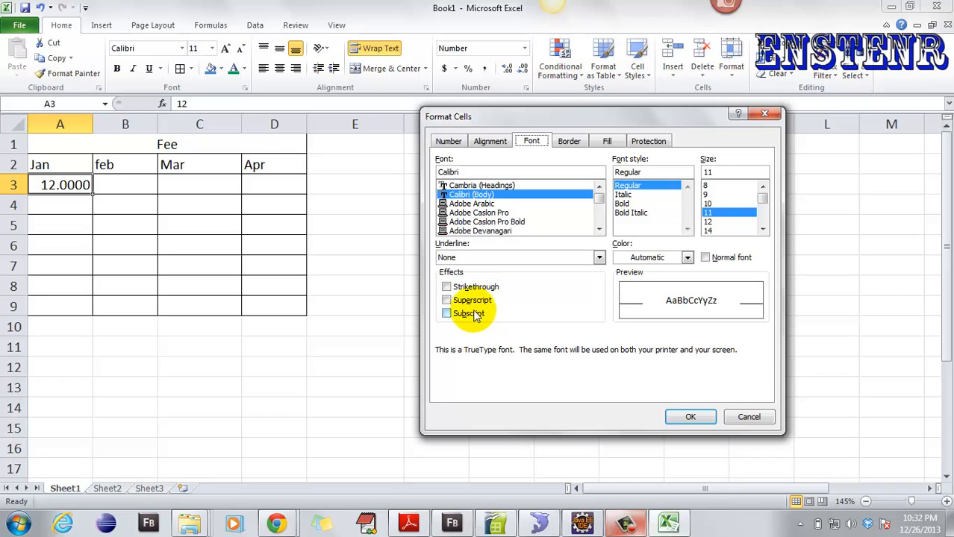
click(685, 258)
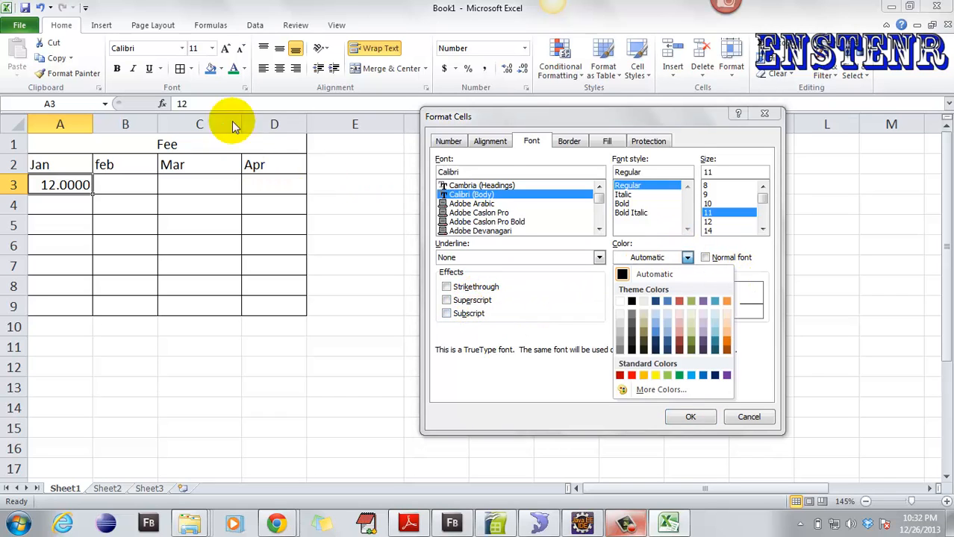
click(686, 258)
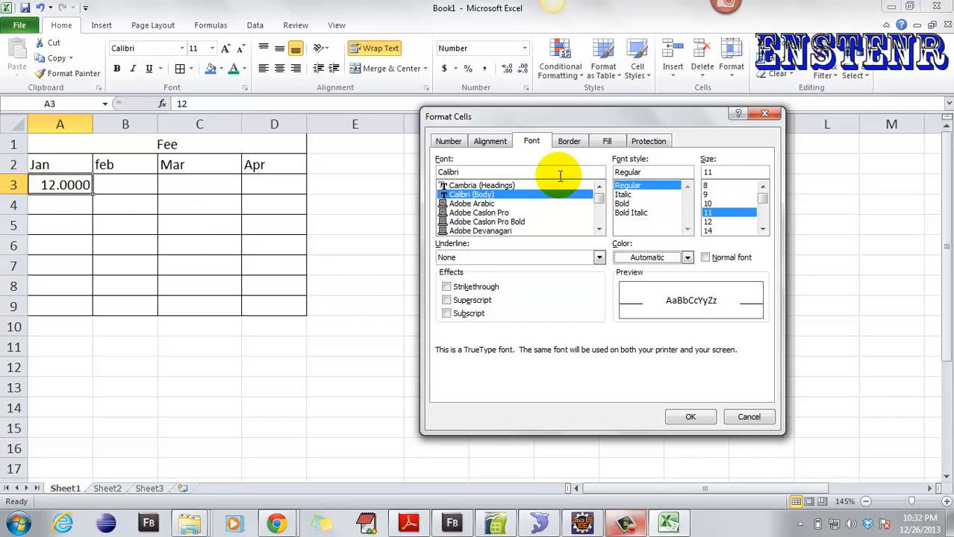
- Look over the Border, Fill and Protection tabs, then close Format Cells without changes
click(570, 142)
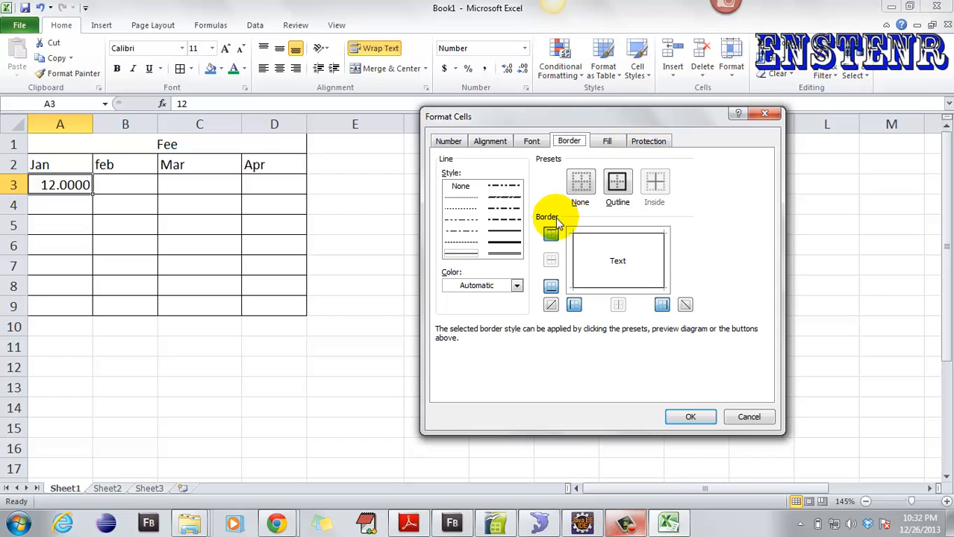
click(608, 141)
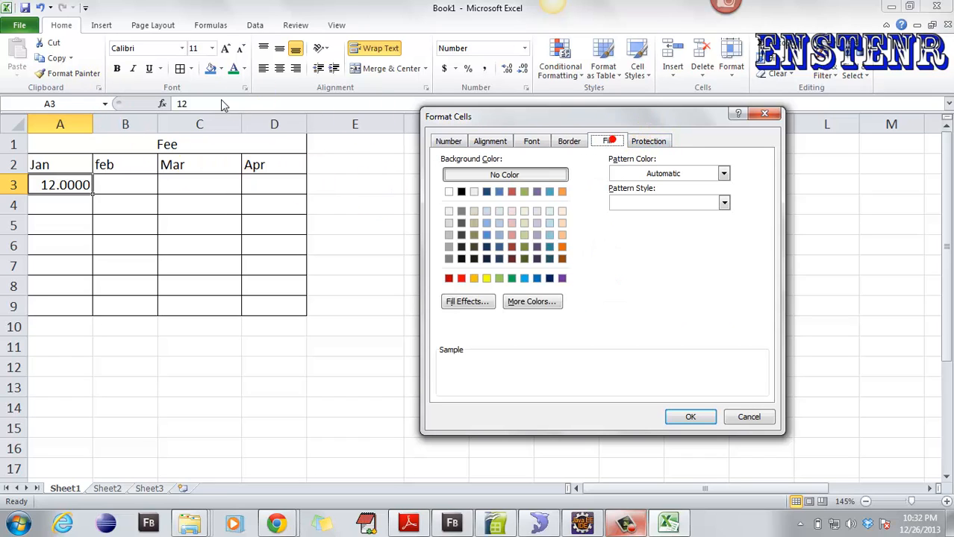
click(649, 141)
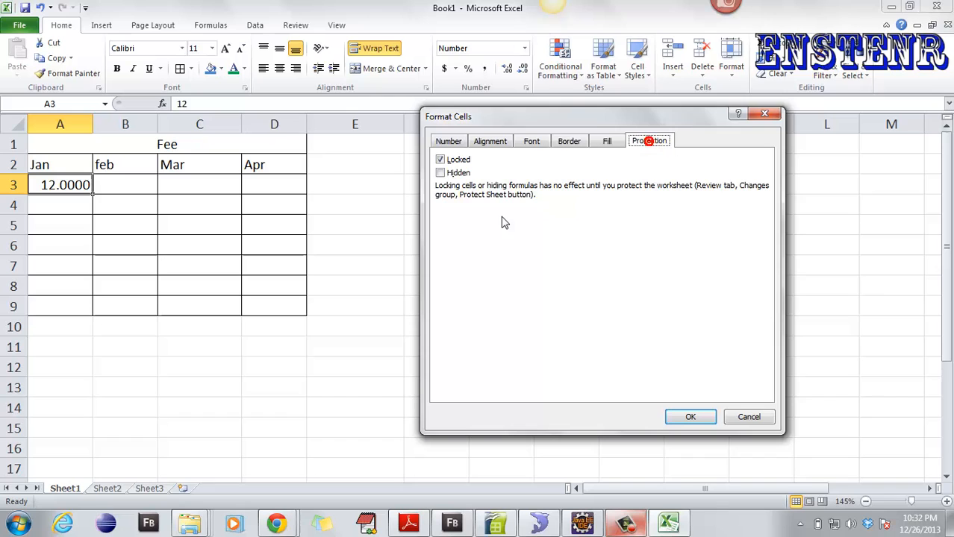
click(765, 116)
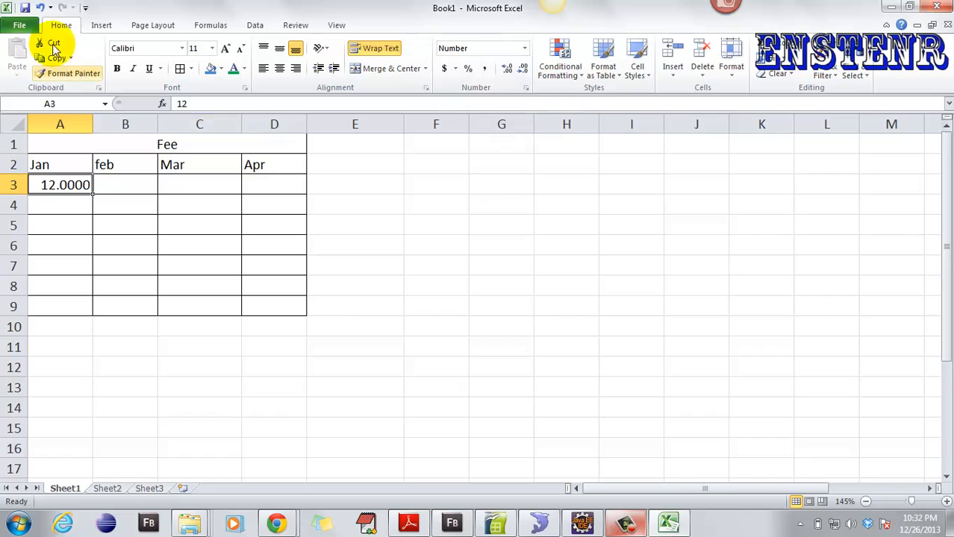
click(97, 89)
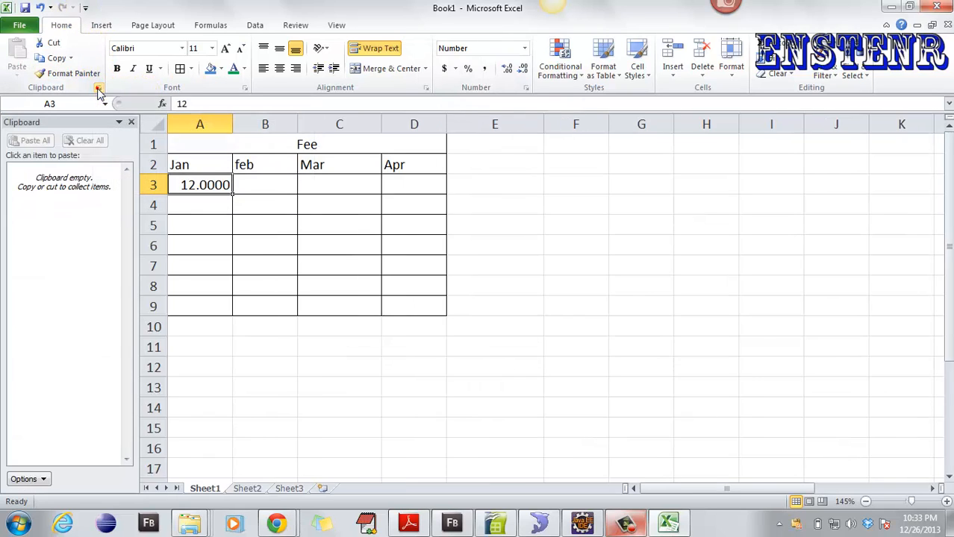
click(97, 89)
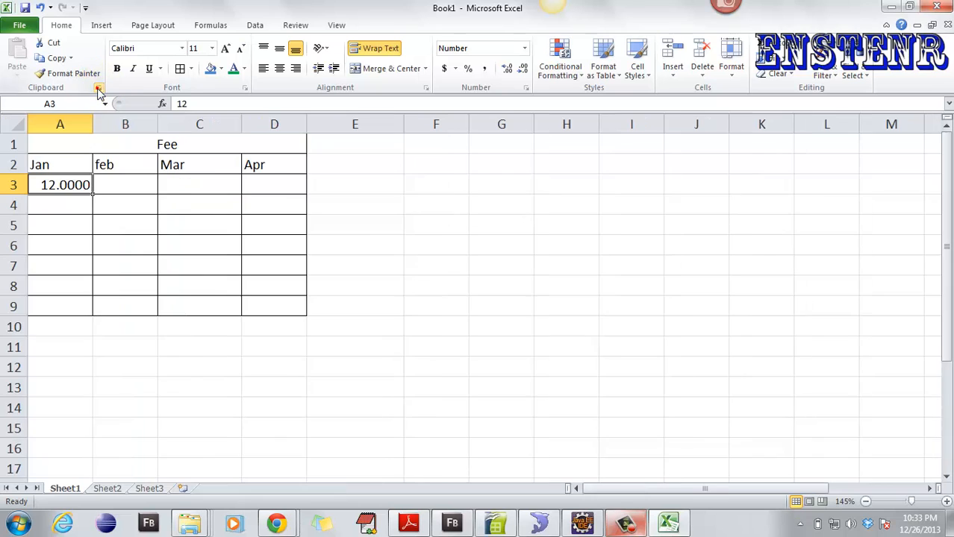
click(246, 89)
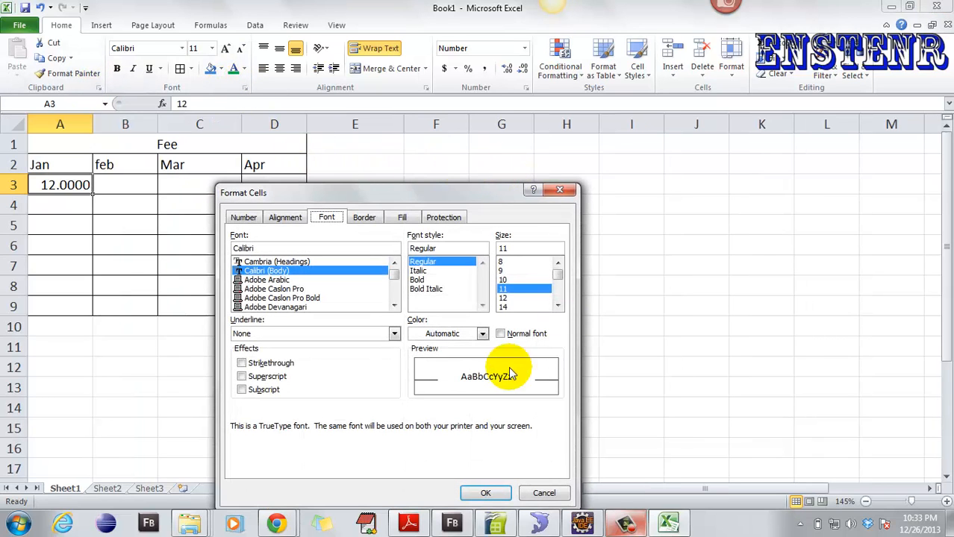
click(560, 190)
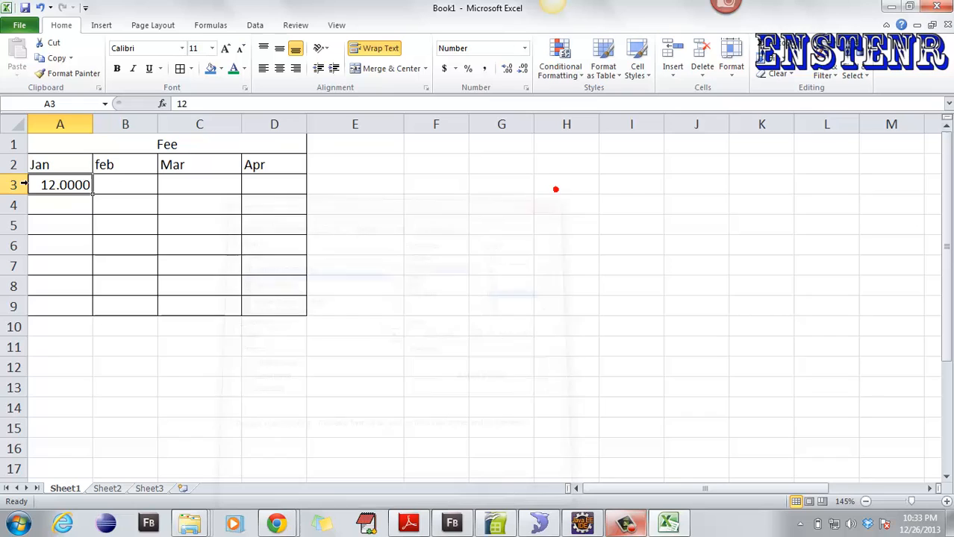
right_click(67, 183)
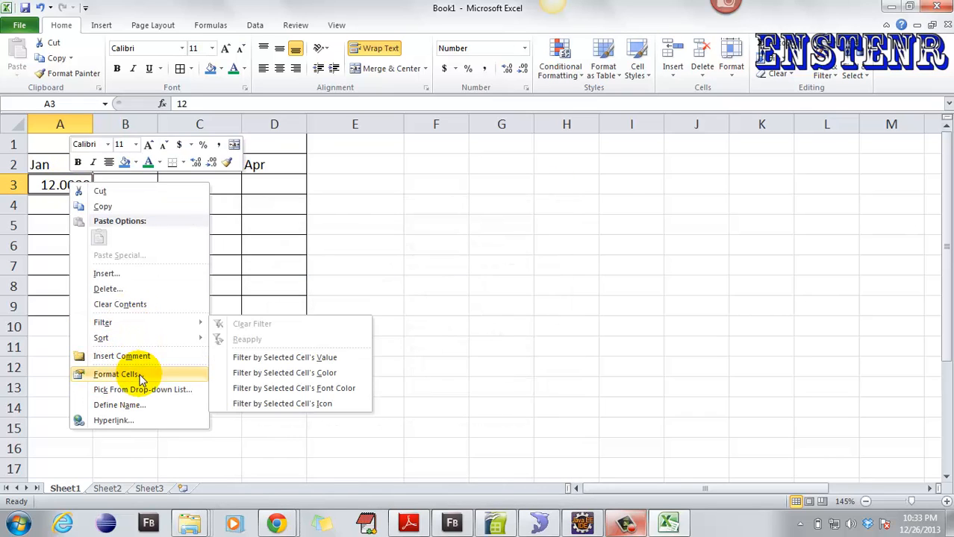
click(378, 179)
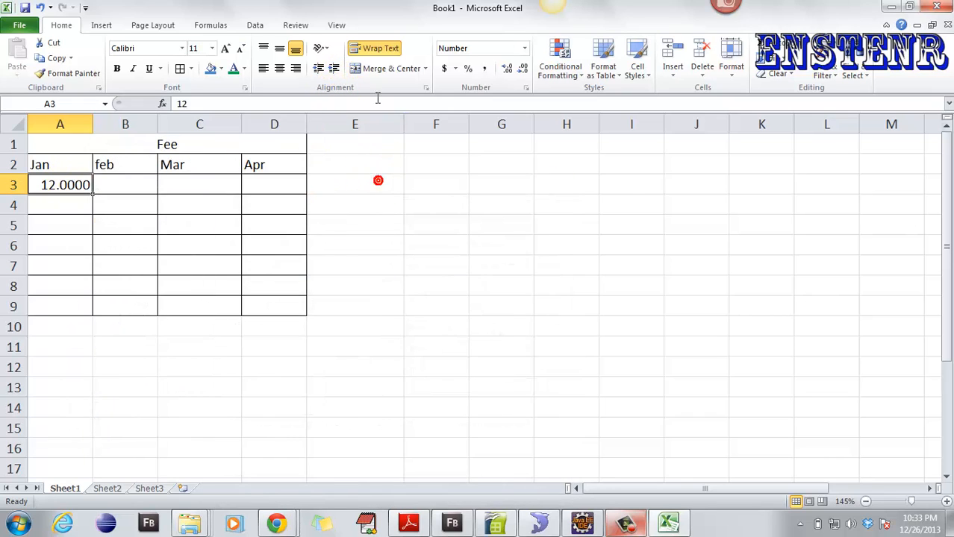
click(426, 88)
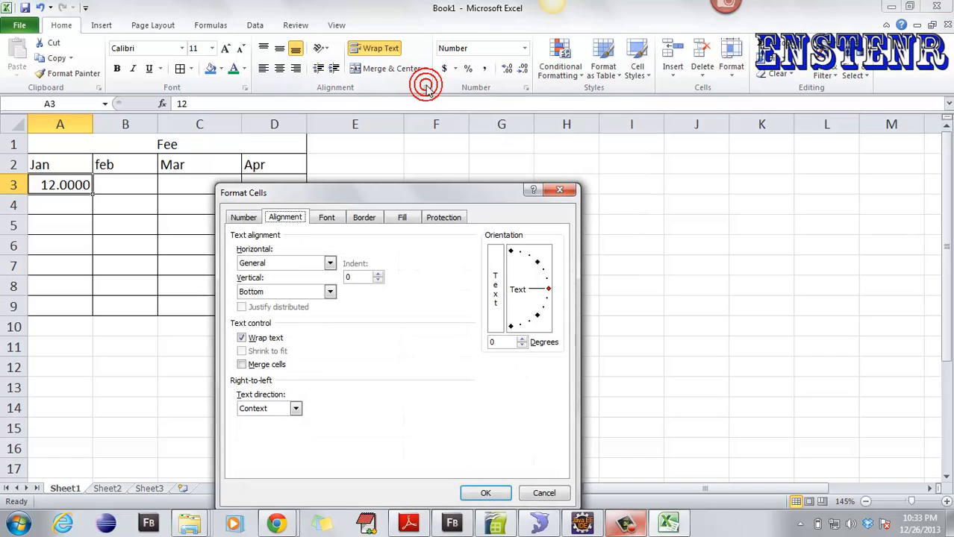
click(569, 194)
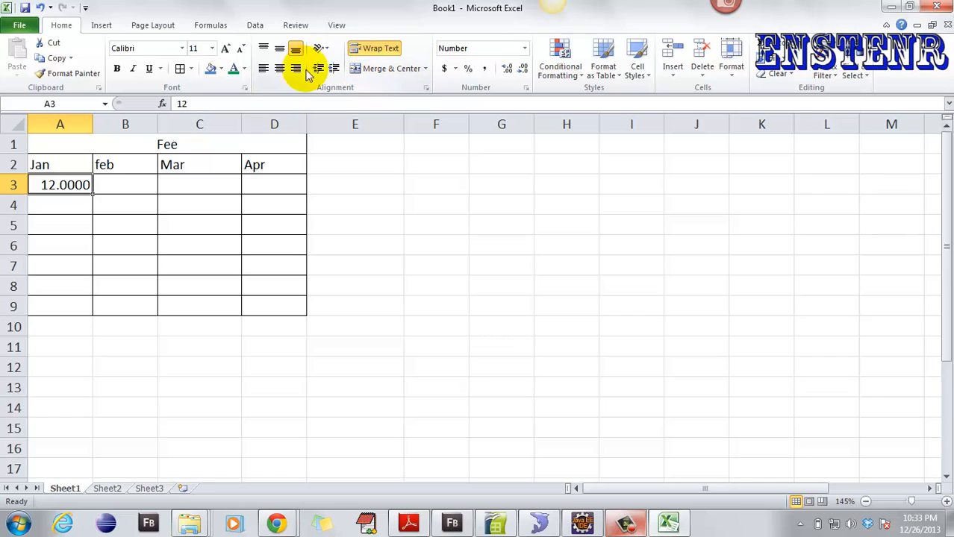
click(250, 87)
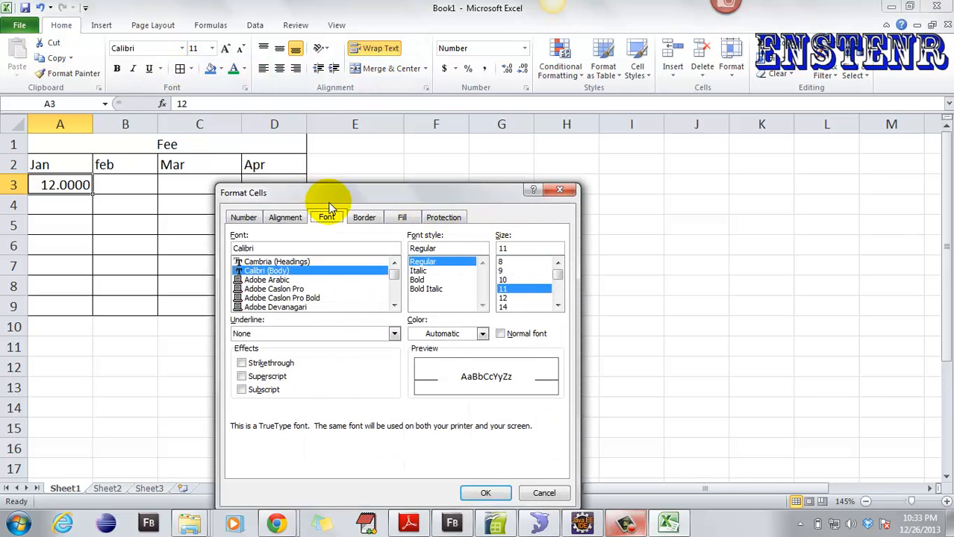
click(559, 190)
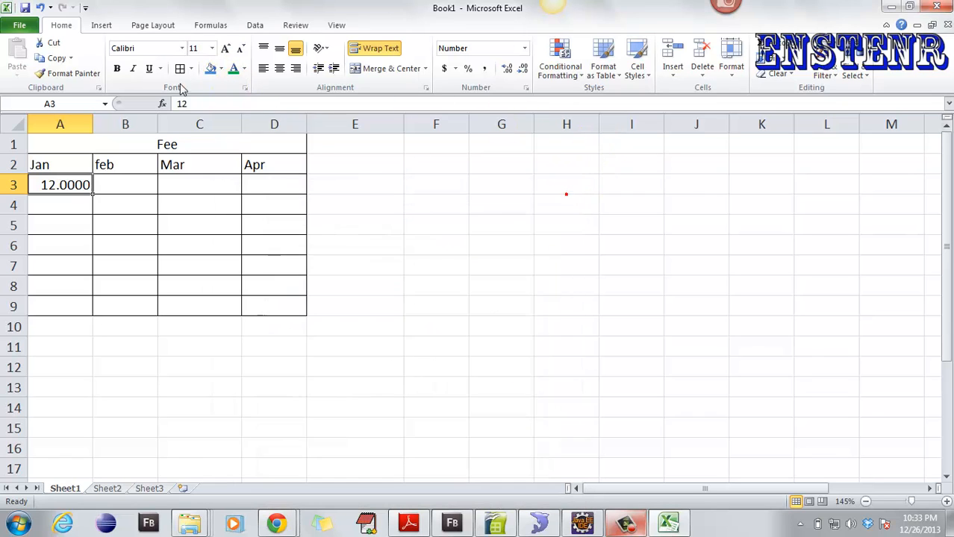
click(245, 87)
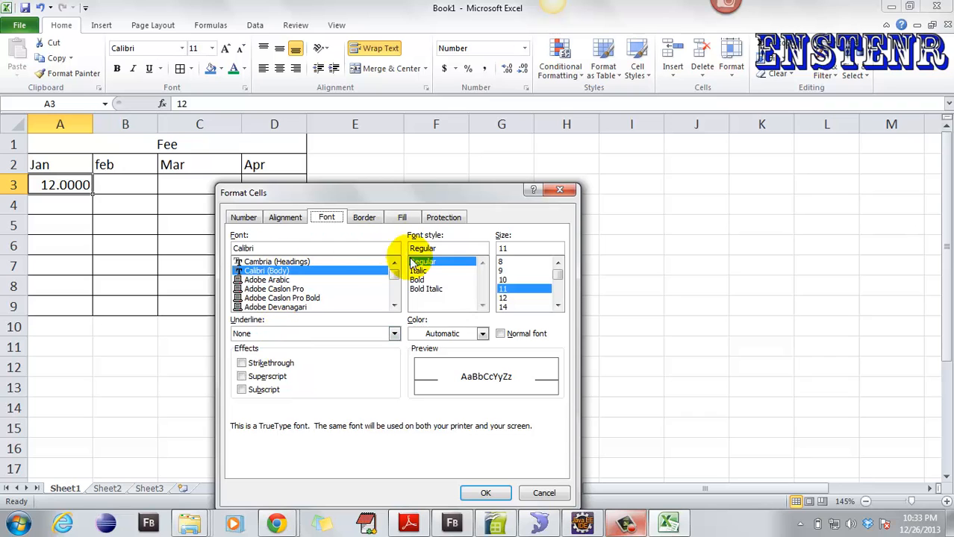
click(560, 192)
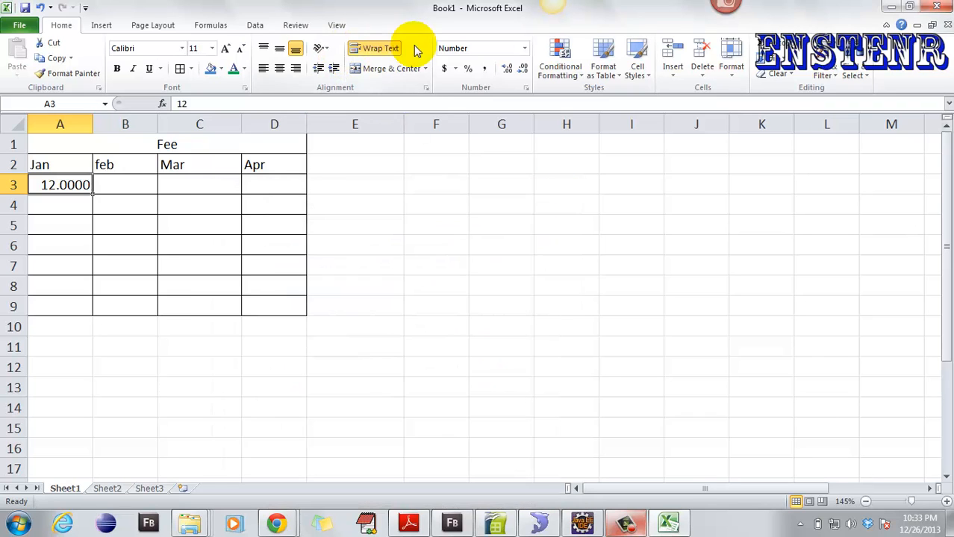
click(427, 88)
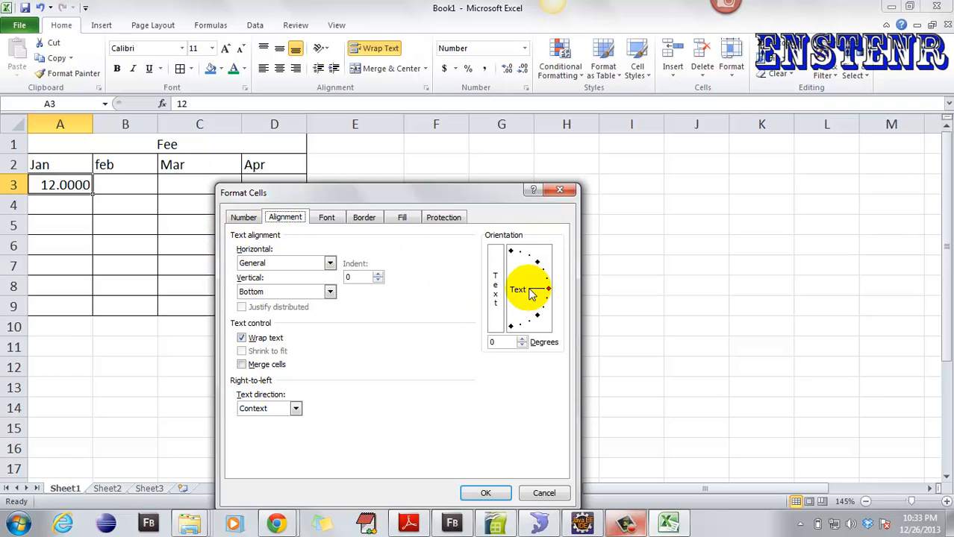
click(569, 190)
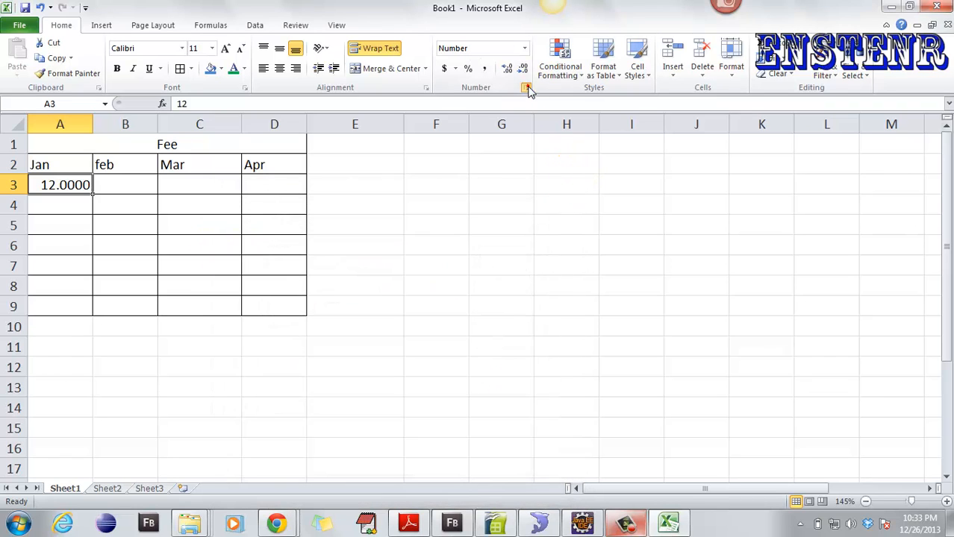
click(527, 88)
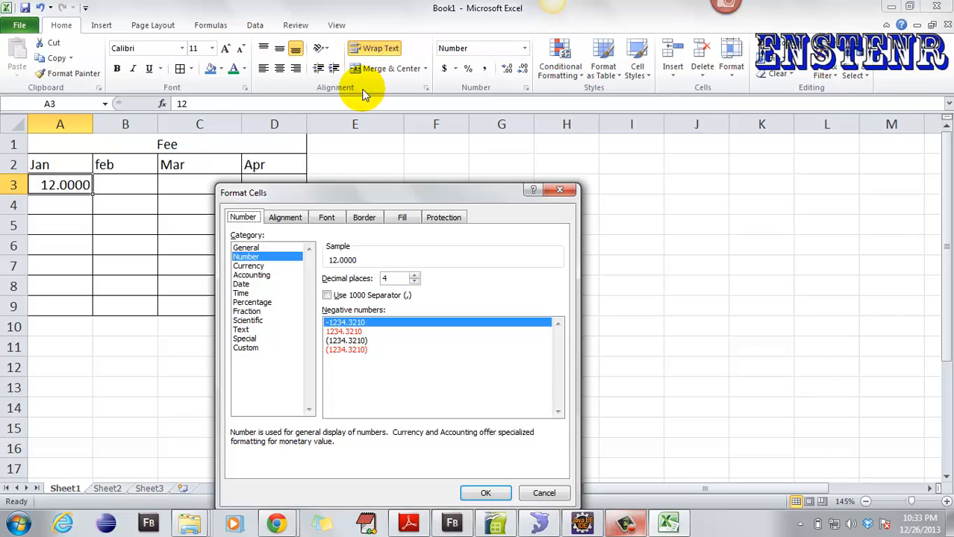
click(555, 191)
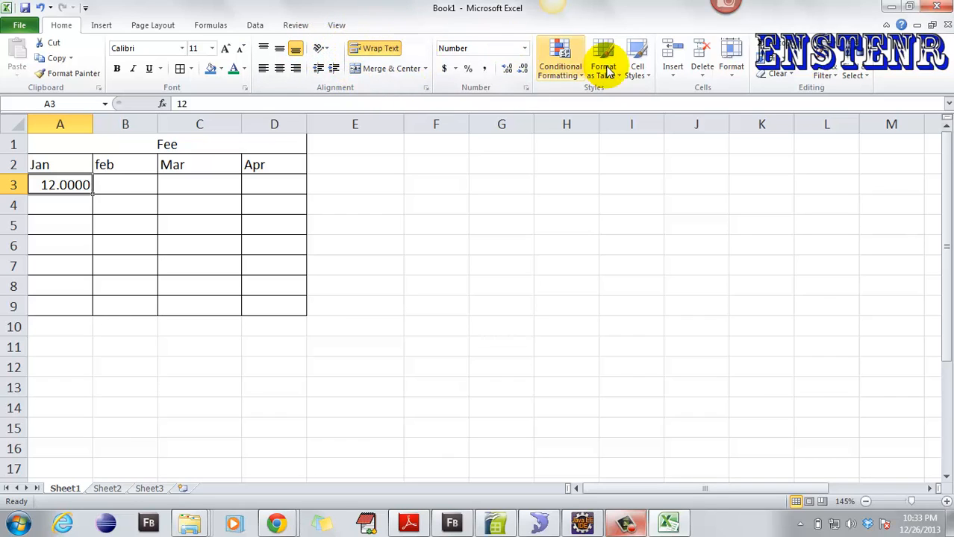
- Glance at the Conditional Formatting menu and dismiss it without applying a rule
click(557, 71)
mouse_move(599, 101)
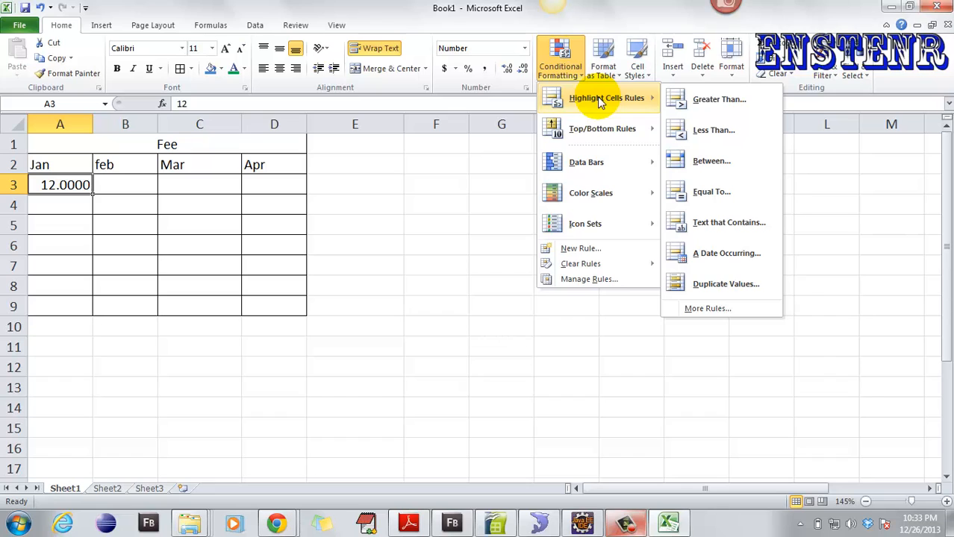
key(Escape)
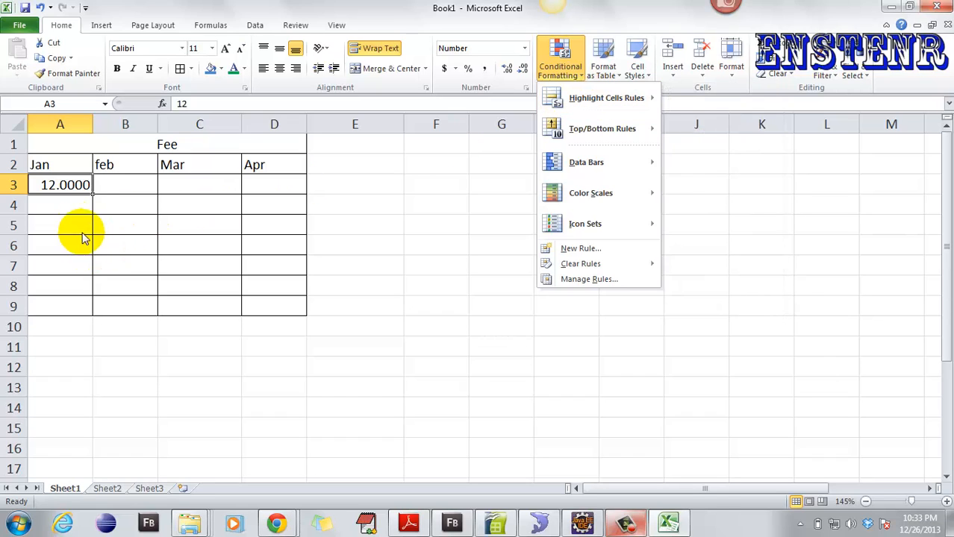
key(Escape)
click(71, 203)
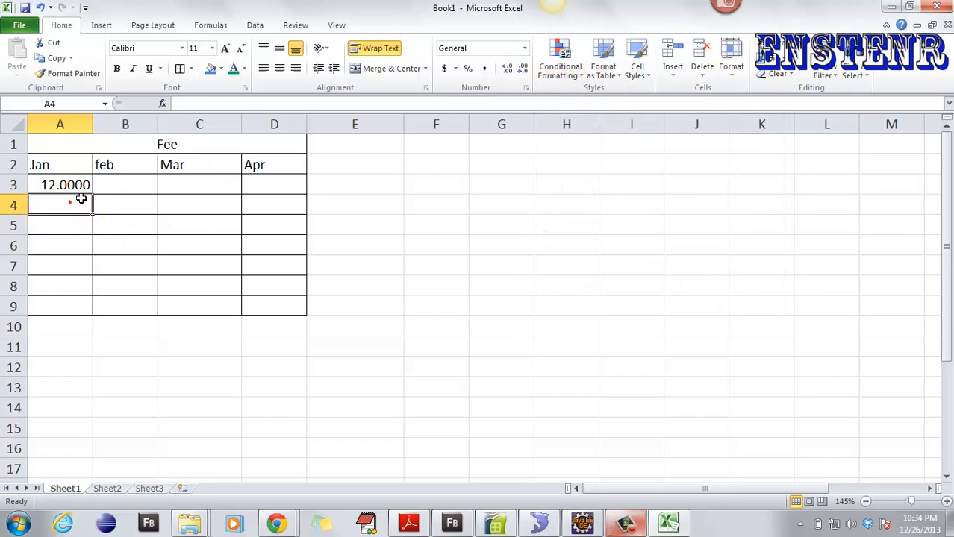
- Enter 40 as the feb fee in B3, replacing the trial values
click(104, 186)
text(1)
key(Return)
text(2)
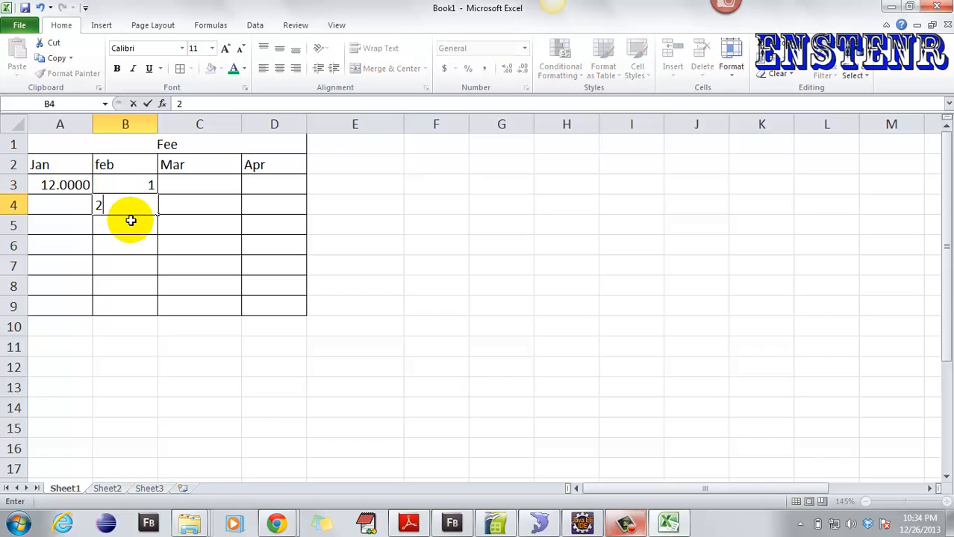
click(138, 188)
text(4)
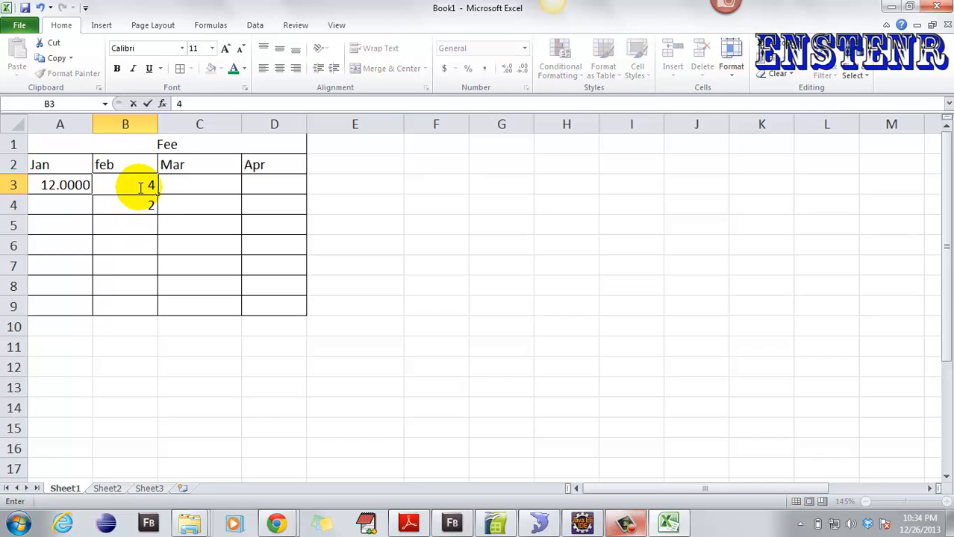
text(0)
click(134, 206)
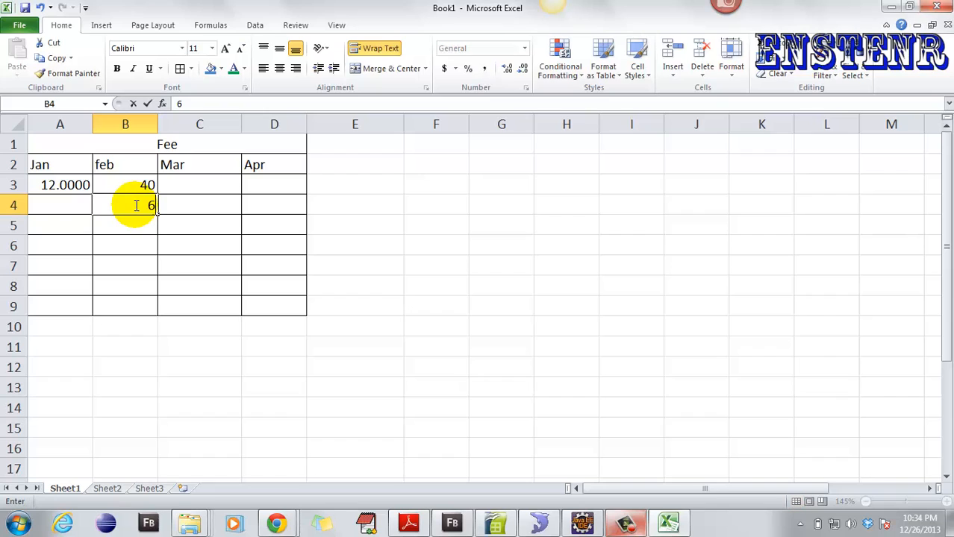
- Fill B4:B7 with the feb fees 60, 50, 79 and 99
click(135, 226)
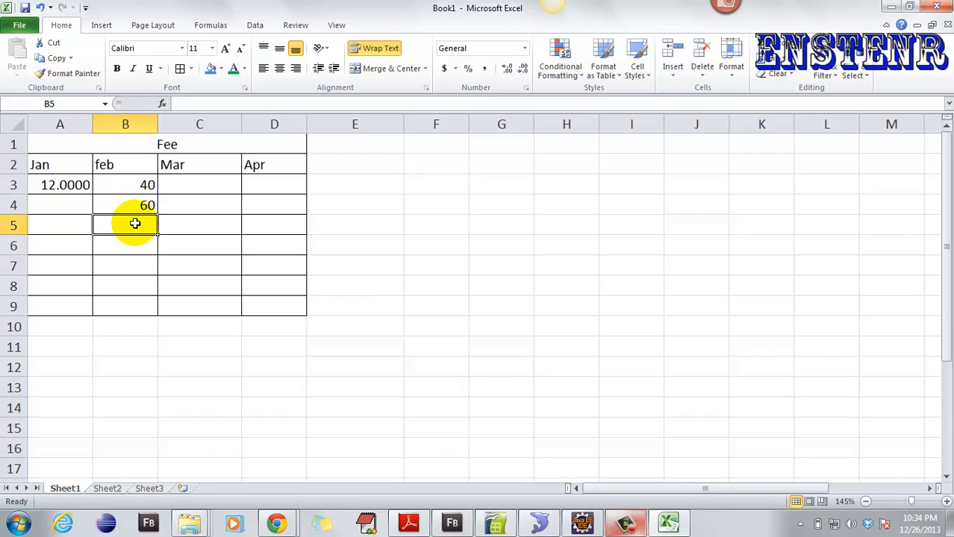
text(50)
click(144, 240)
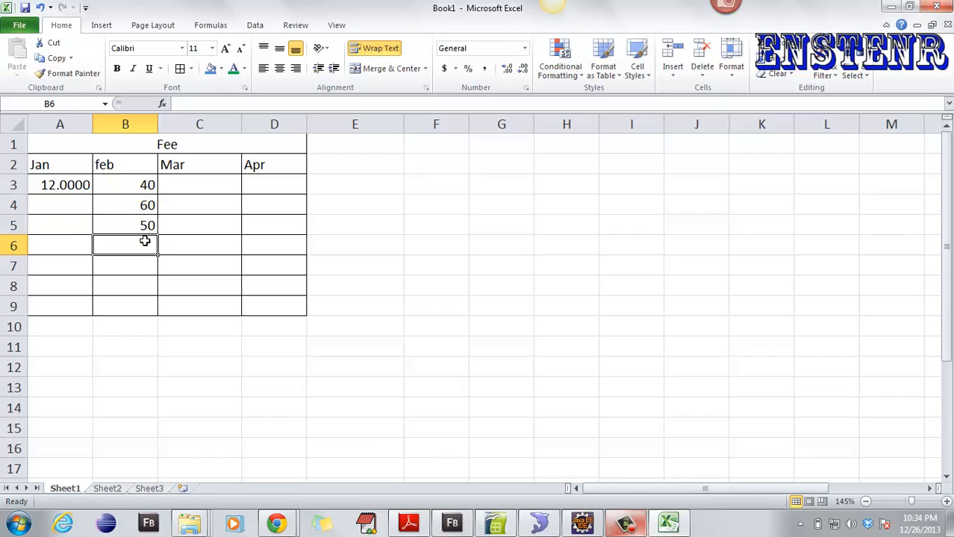
text(79)
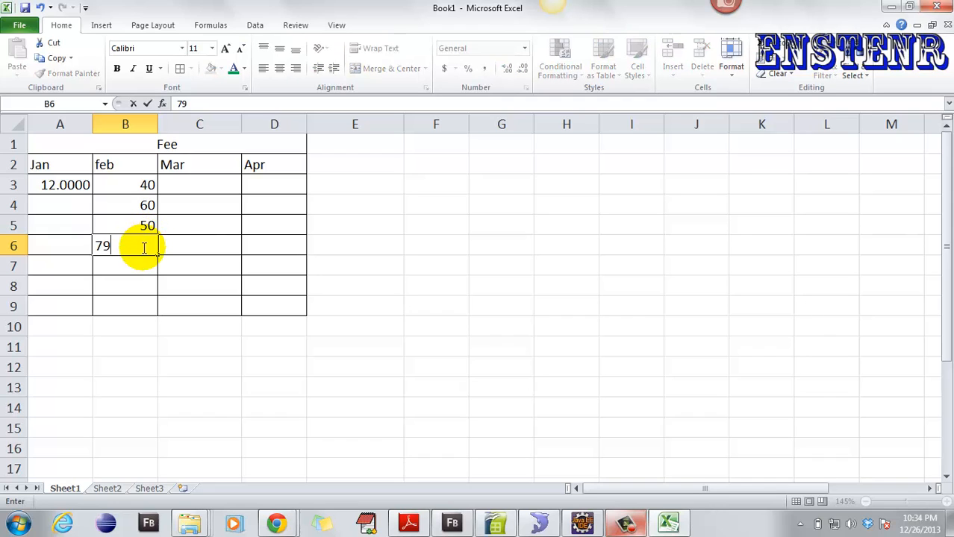
click(139, 261)
text(99)
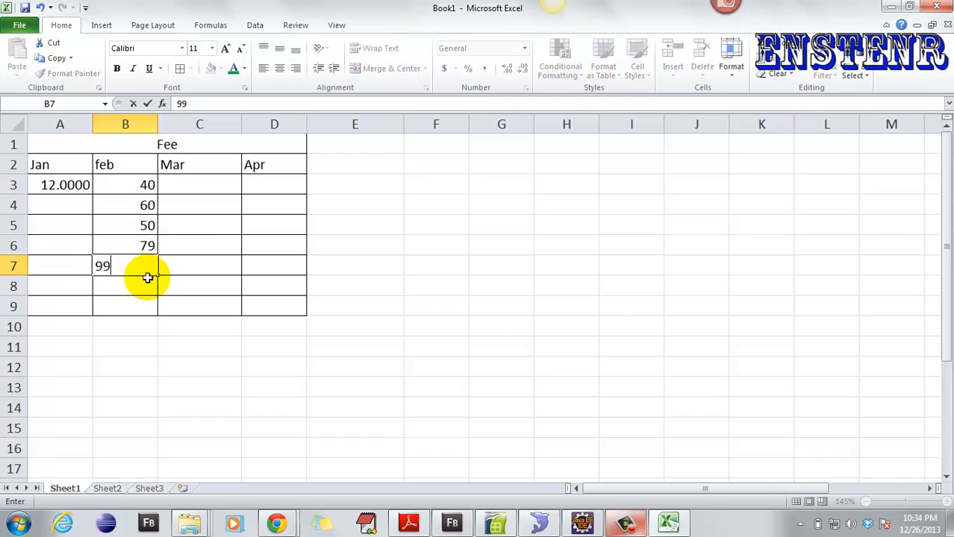
click(144, 284)
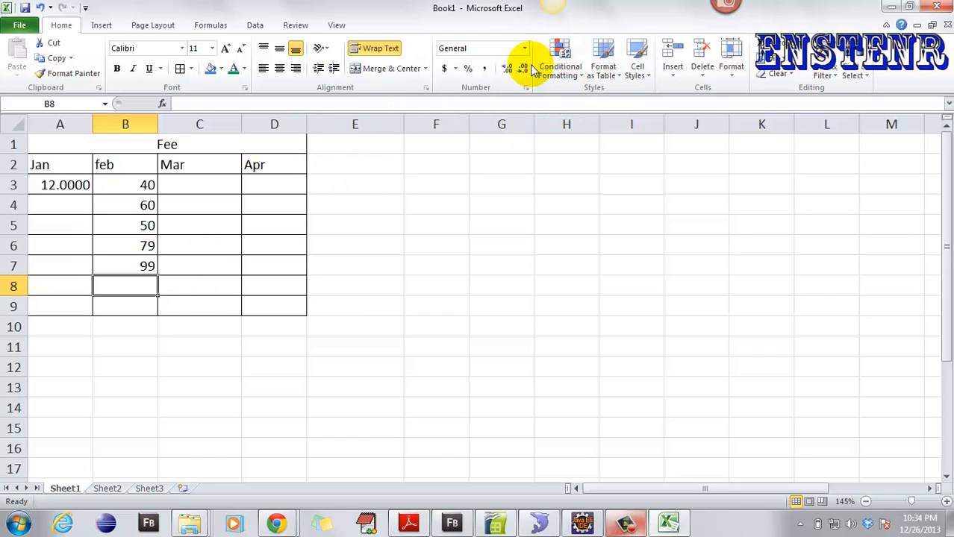
click(140, 184)
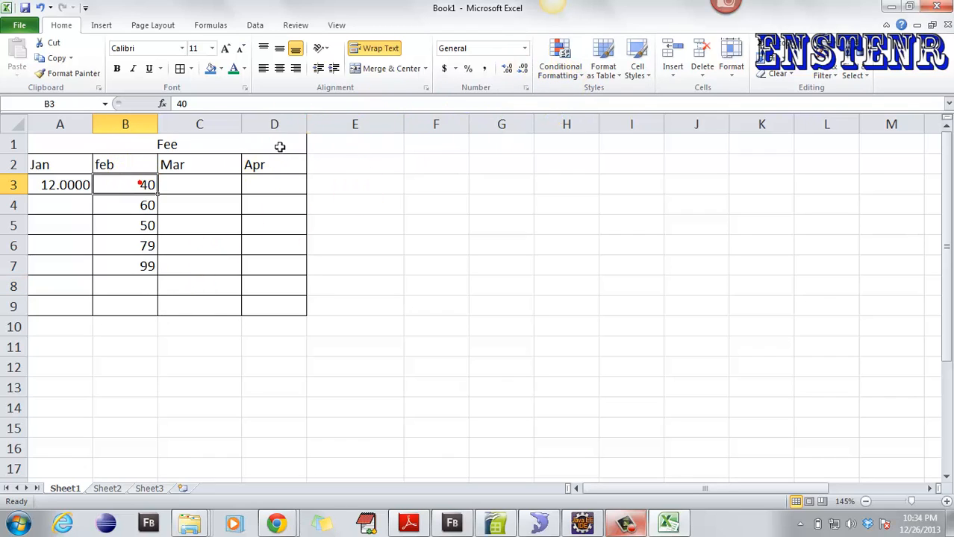
- Highlight B3 when greater than 40 with Light Red Fill, and paint the format onto B4:B7
click(581, 73)
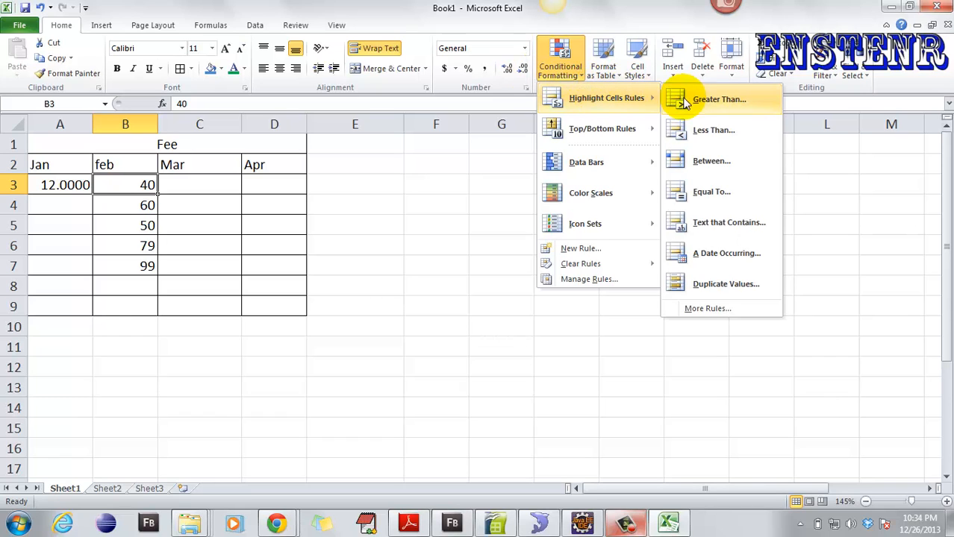
click(716, 100)
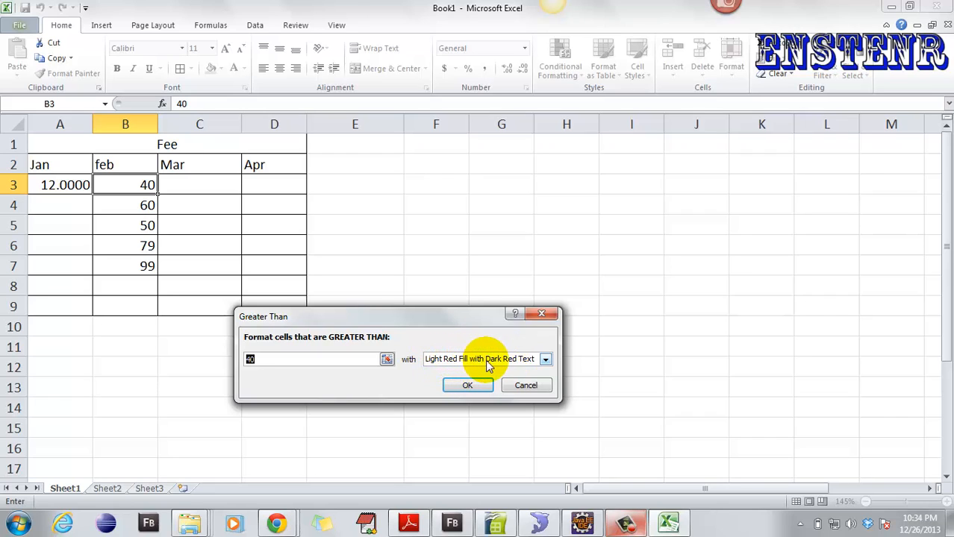
click(465, 388)
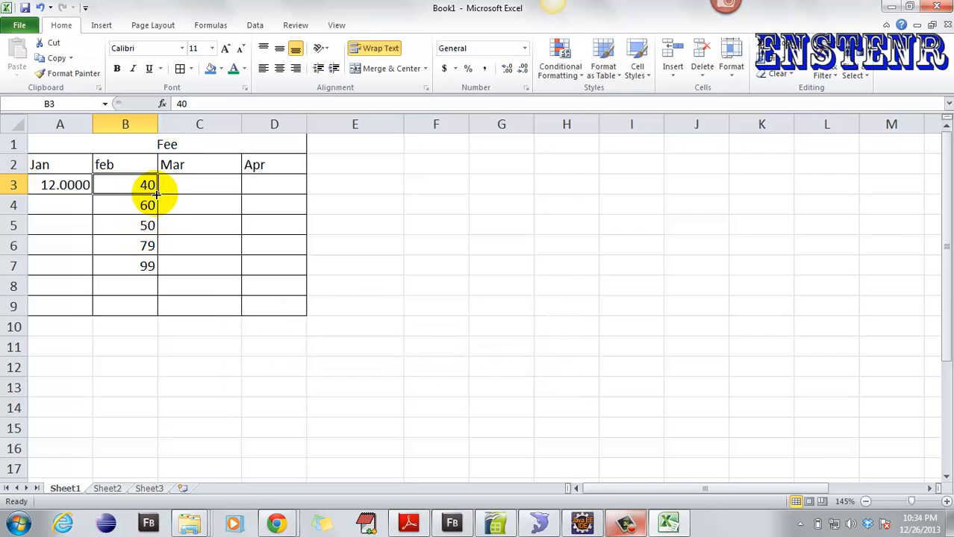
mouse_move(156, 193)
mouse_down()
mouse_move(158, 267)
mouse_move(145, 191)
mouse_move(143, 266)
mouse_up()
click(59, 75)
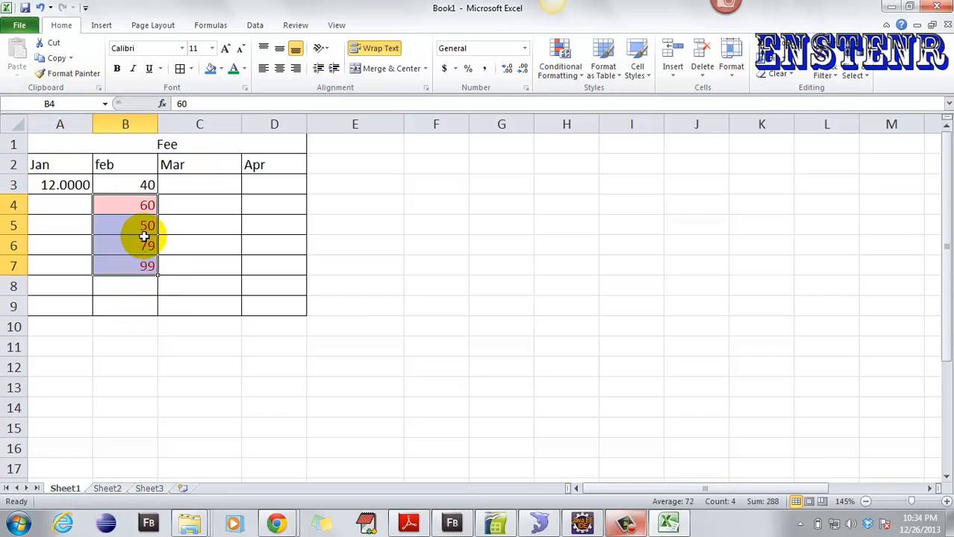
click(337, 224)
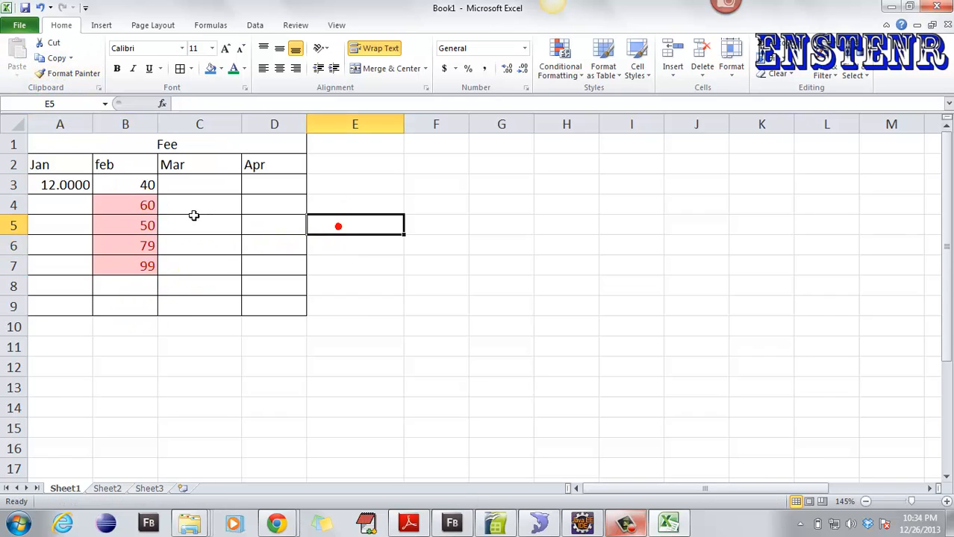
- Reapply the Greater Than 40 light red rule to B3
click(137, 188)
click(560, 68)
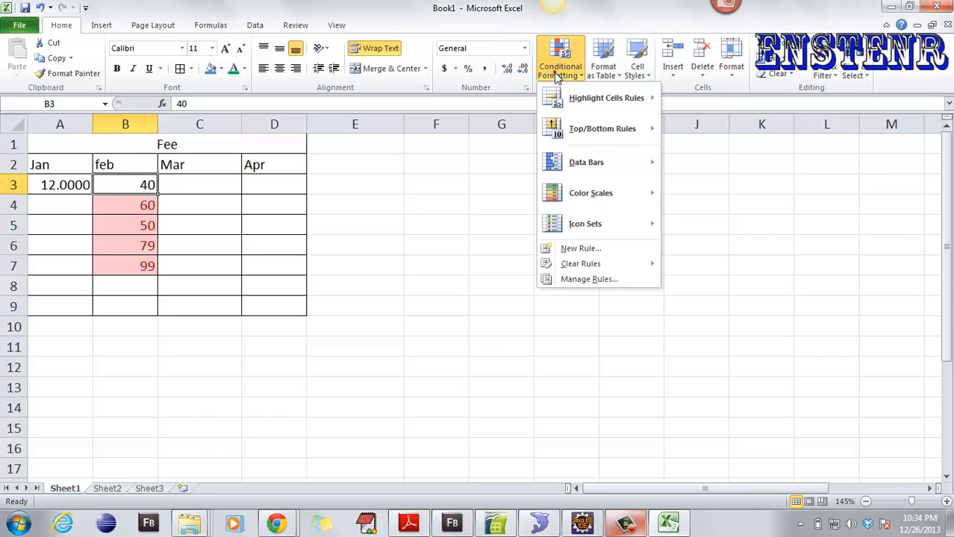
mouse_move(566, 97)
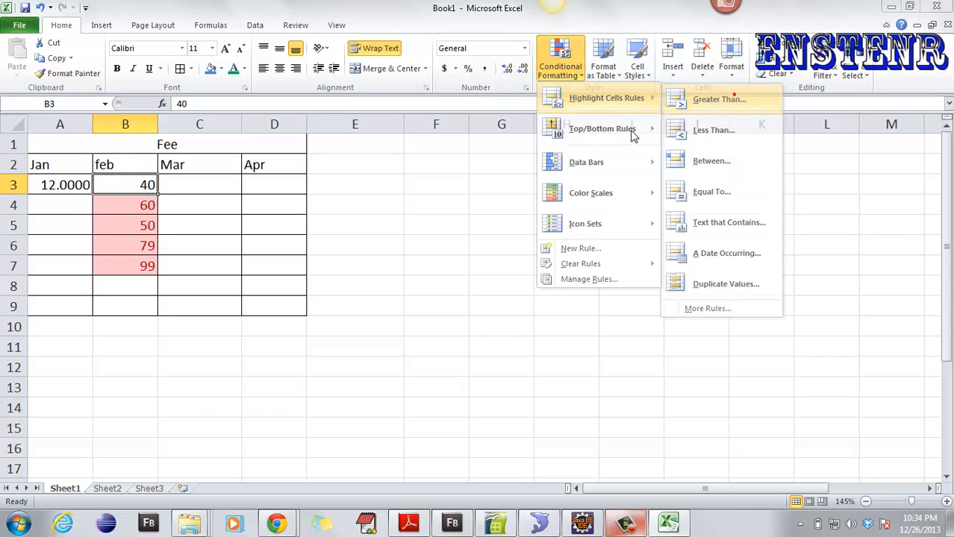
click(731, 97)
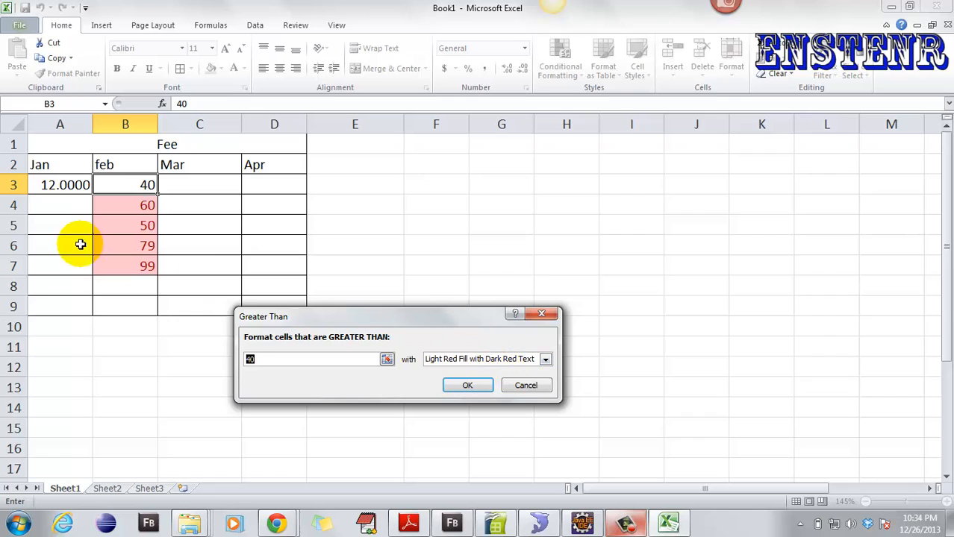
click(536, 312)
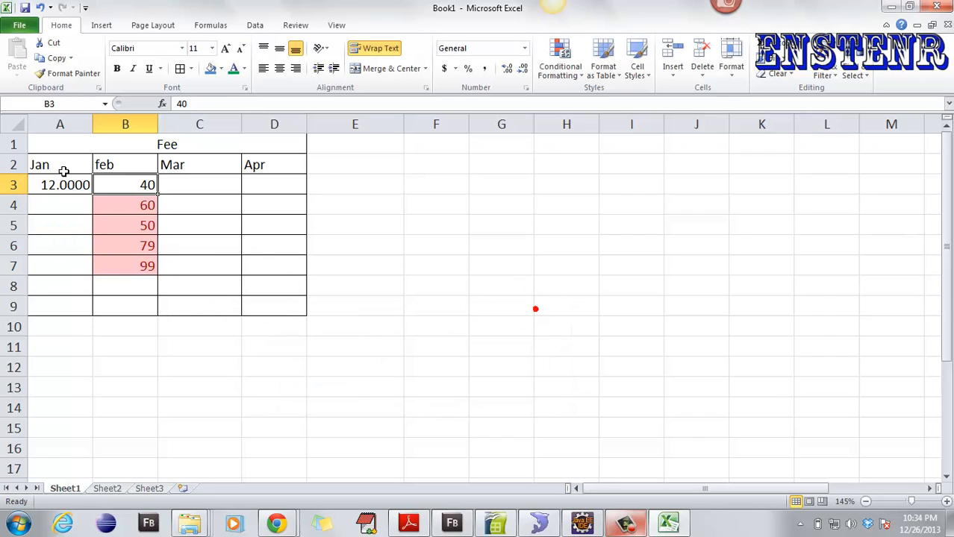
click(171, 309)
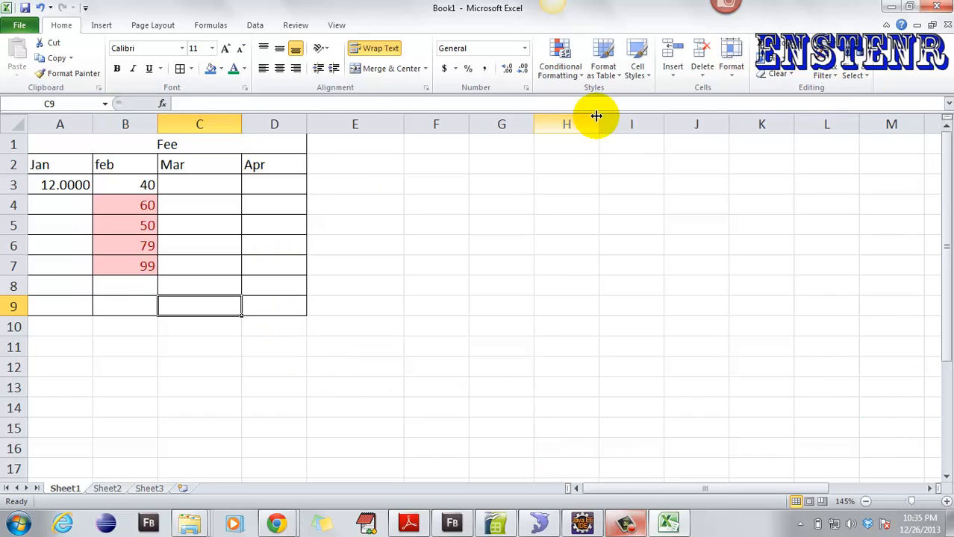
- Paint blank E2's plain formatting over A3:L16, removing shading, highlighting and borders
click(567, 69)
mouse_move(590, 97)
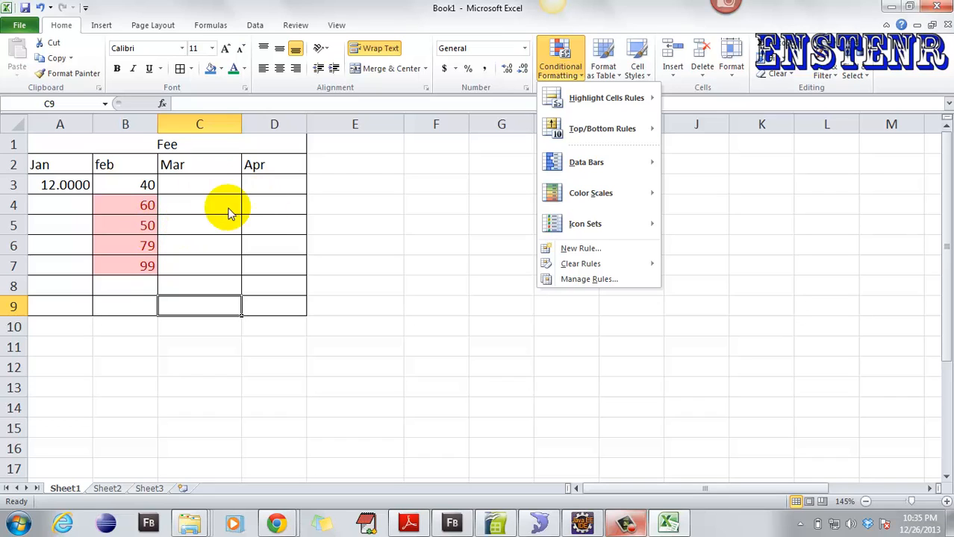
click(443, 196)
click(324, 157)
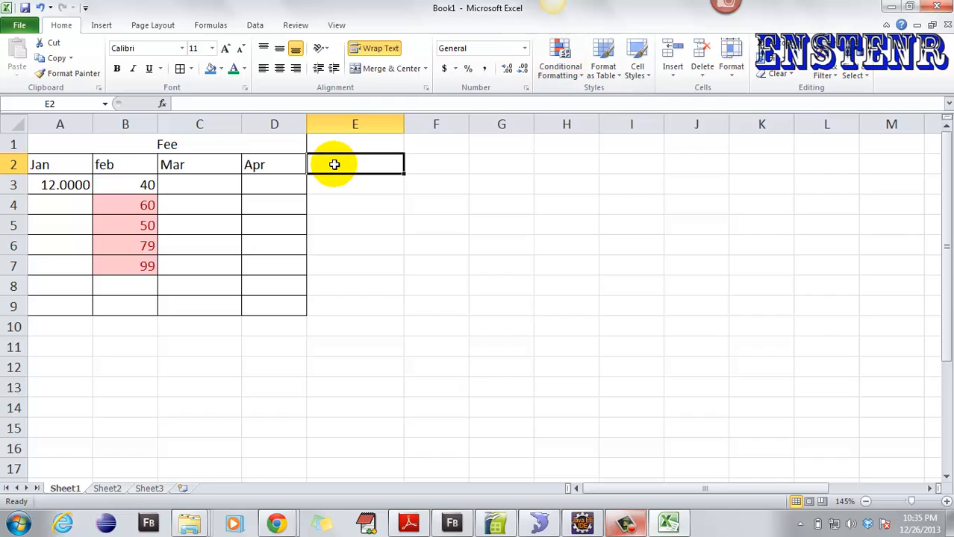
click(49, 75)
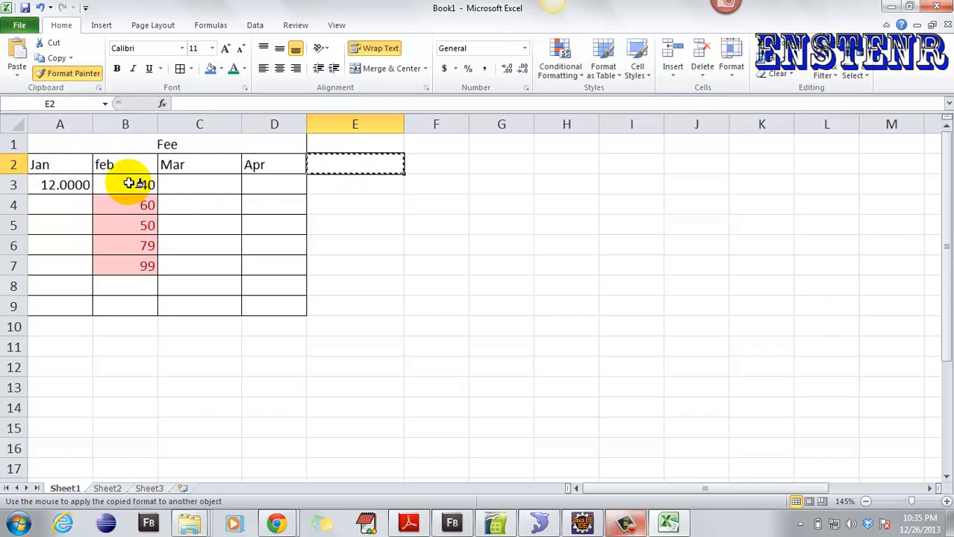
mouse_move(53, 185)
mouse_down()
mouse_move(307, 354)
mouse_move(760, 435)
mouse_move(836, 466)
mouse_move(880, 452)
mouse_up()
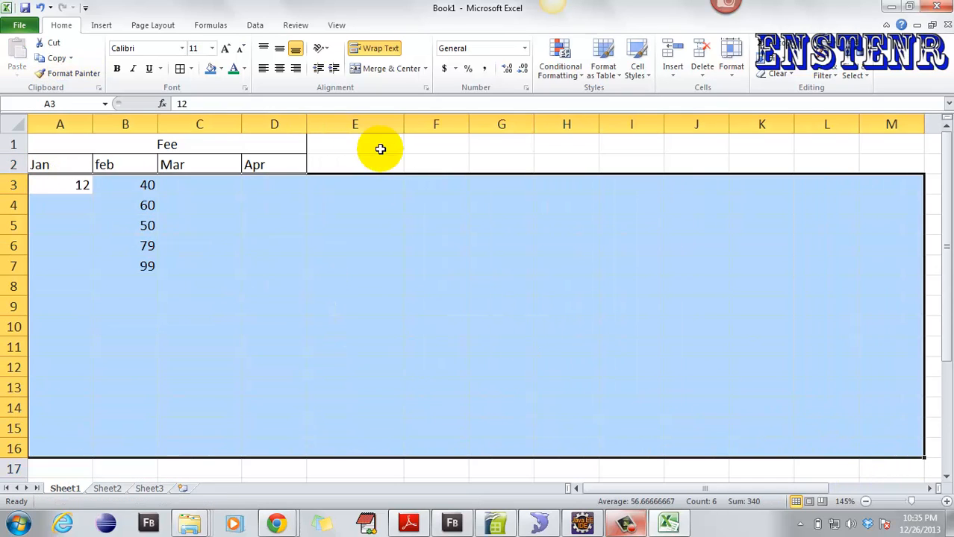
- Browse the Format as Table style gallery without applying a style
click(348, 229)
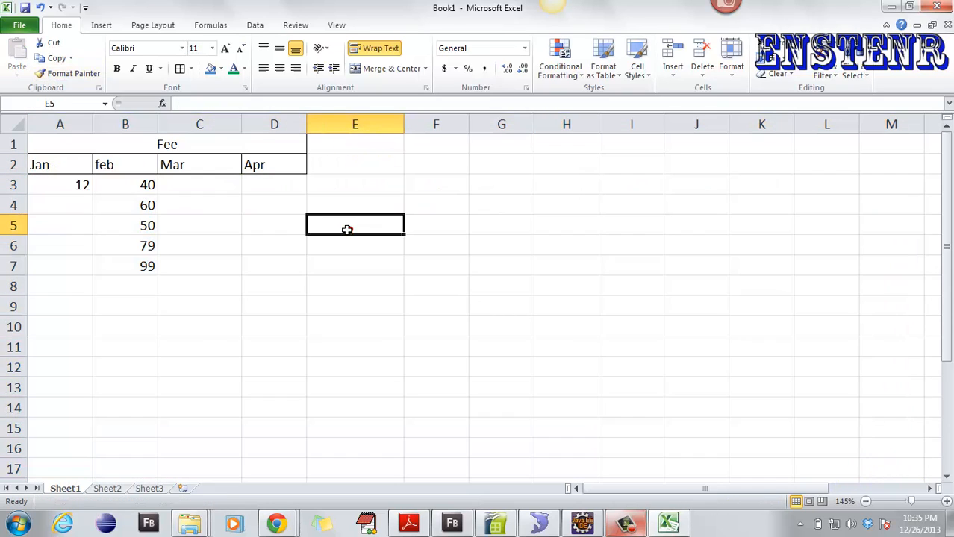
click(609, 74)
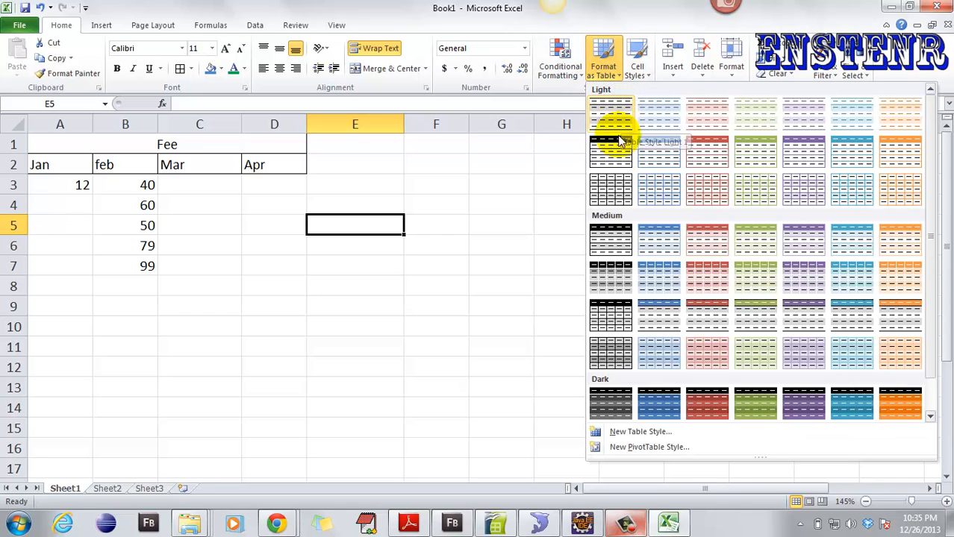
click(373, 182)
click(609, 61)
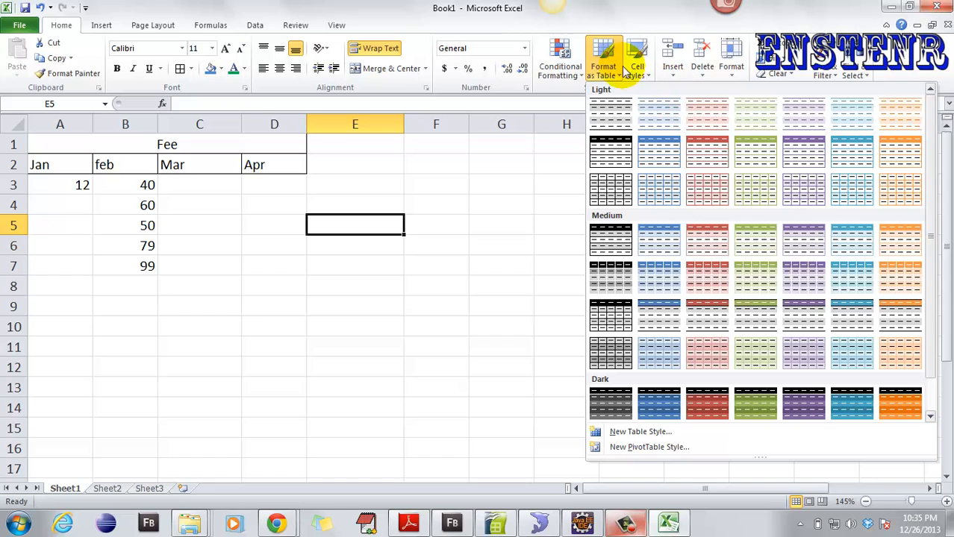
- Browse Cell Styles for the Mar heading in C2, then show the Insert options
click(638, 74)
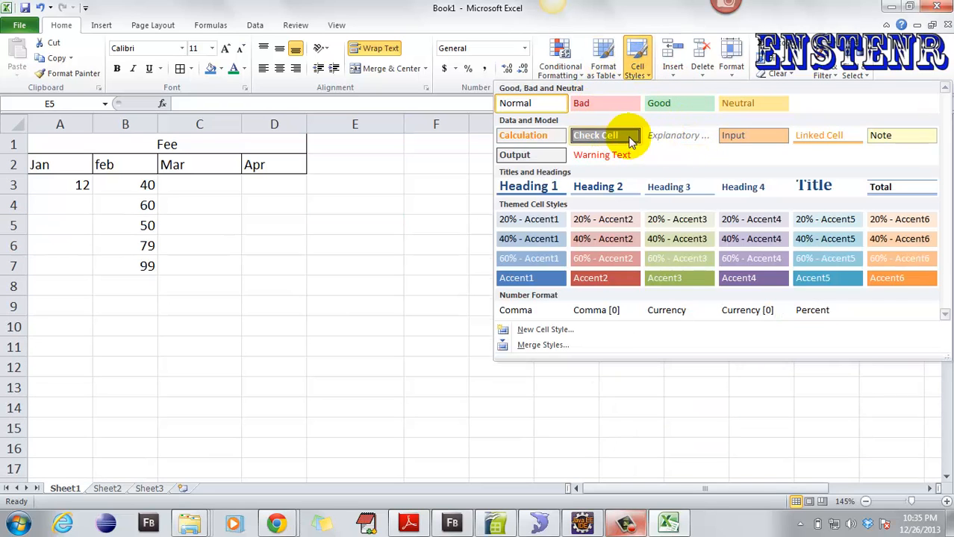
click(179, 163)
click(179, 162)
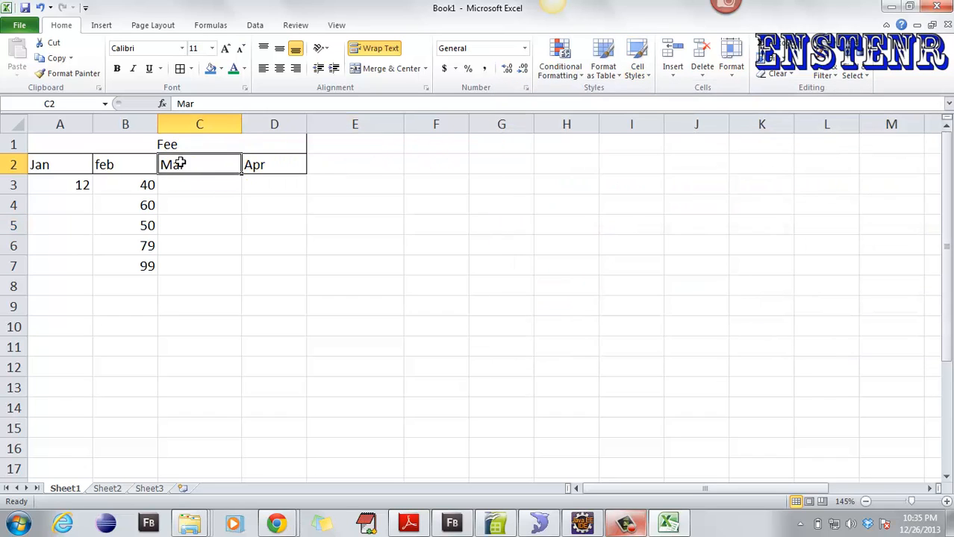
click(636, 74)
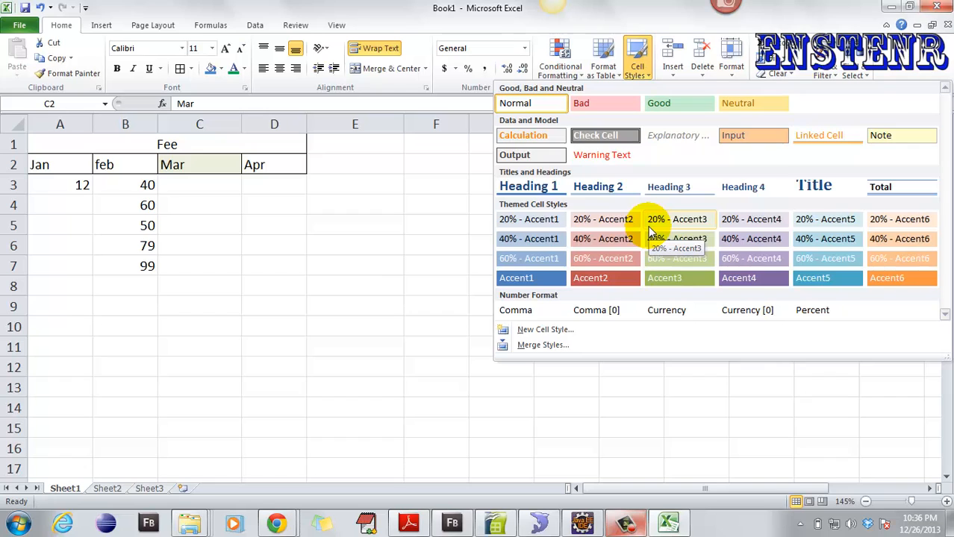
click(671, 64)
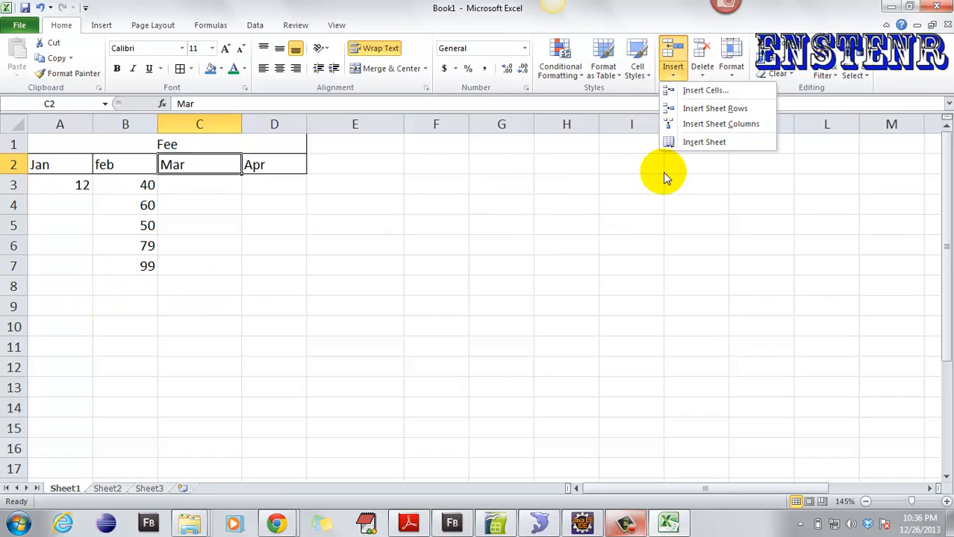
click(73, 219)
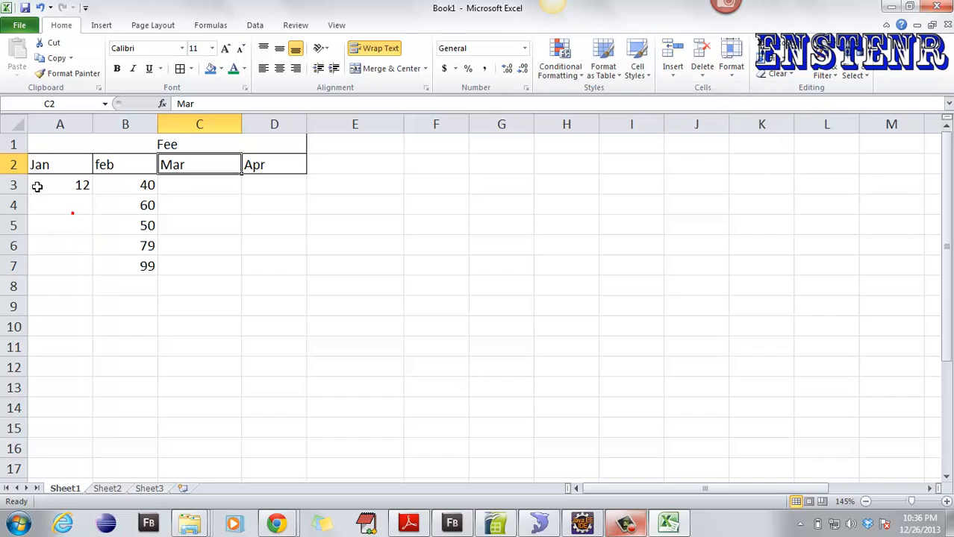
click(33, 163)
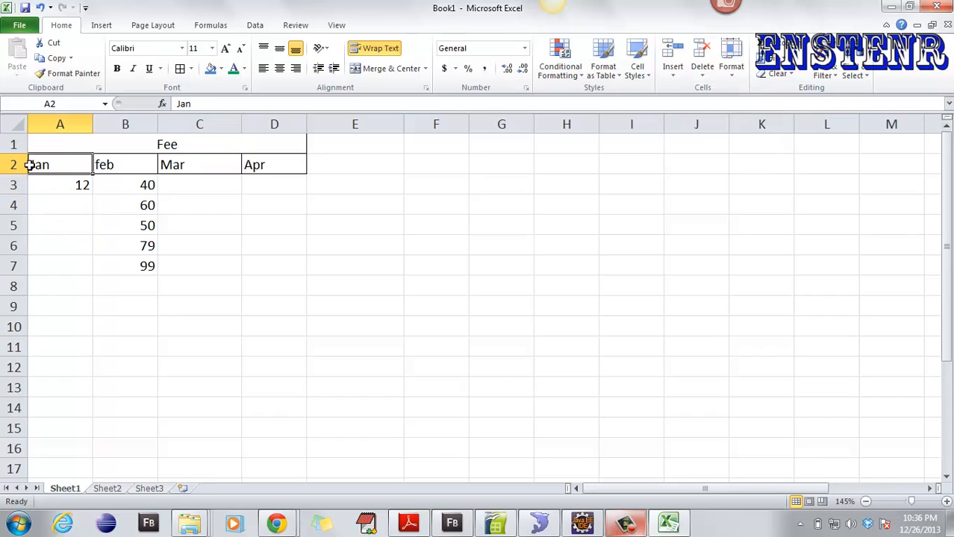
drag(59, 183, 213, 184)
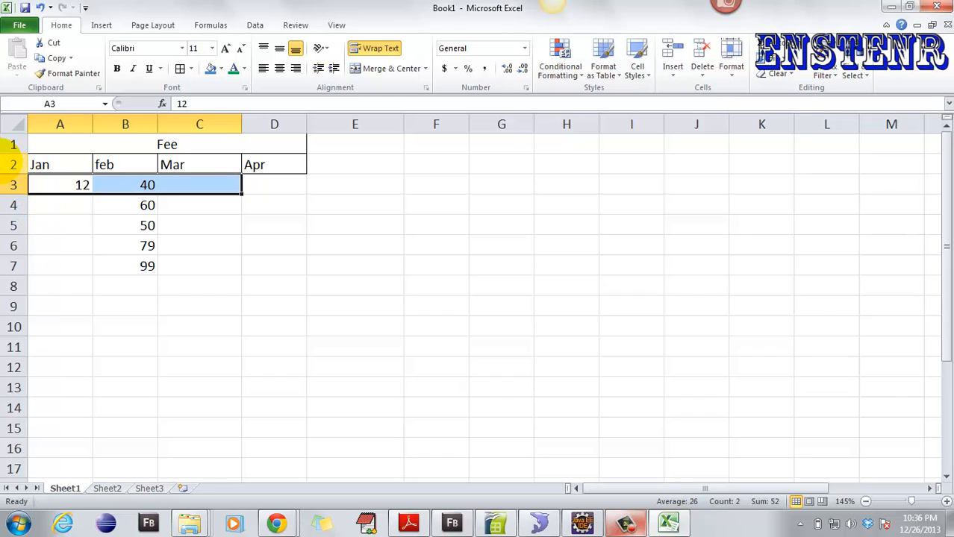
click(13, 185)
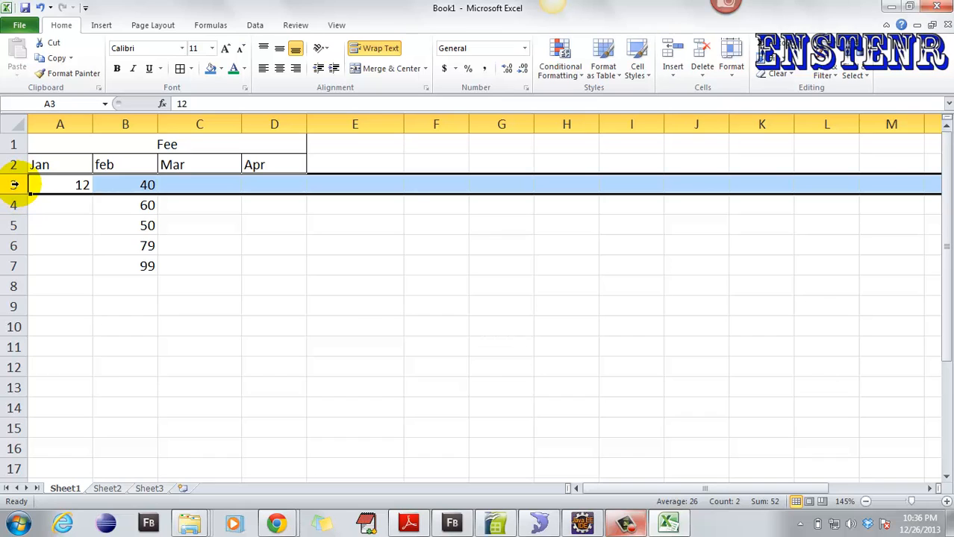
right_click(13, 185)
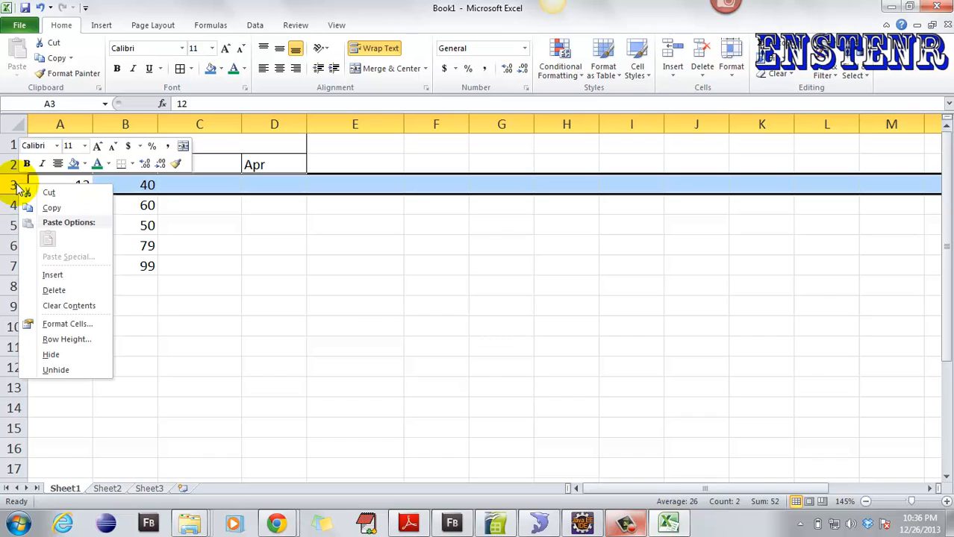
click(52, 275)
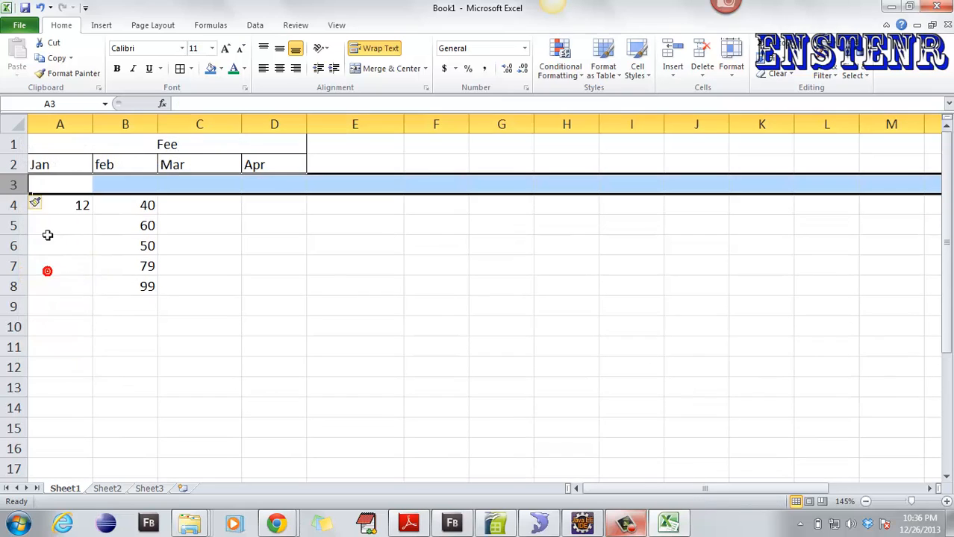
click(90, 314)
key(ctrl+z)
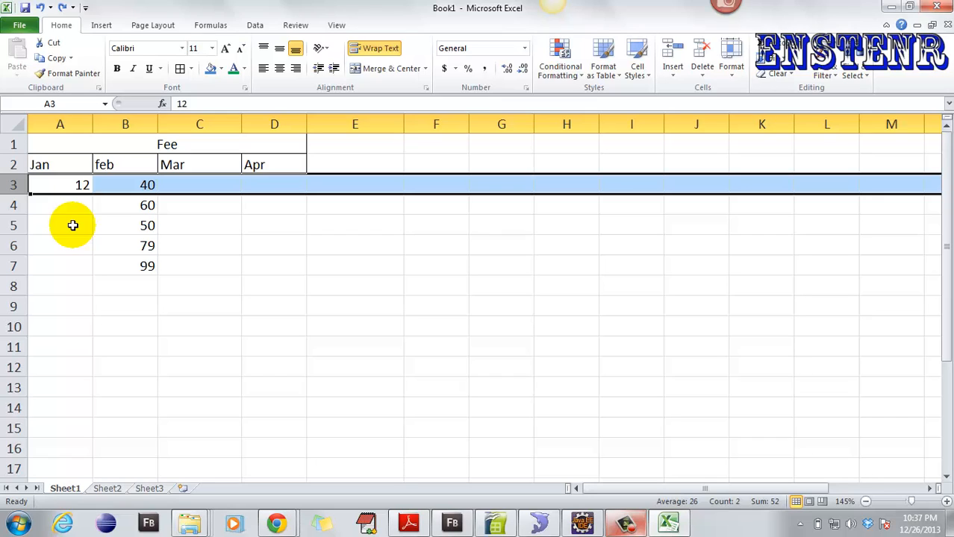
key(ctrl+shift+equal)
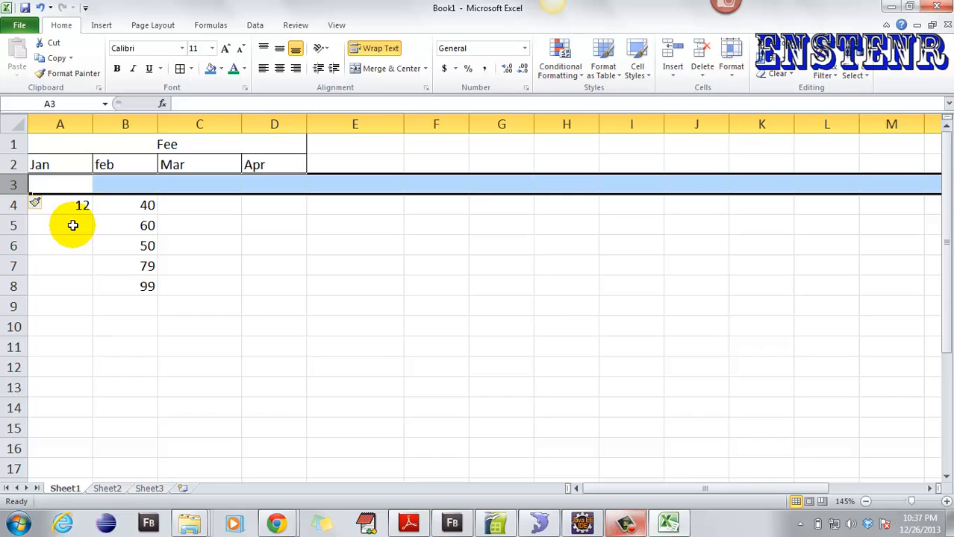
key(ctrl+minus)
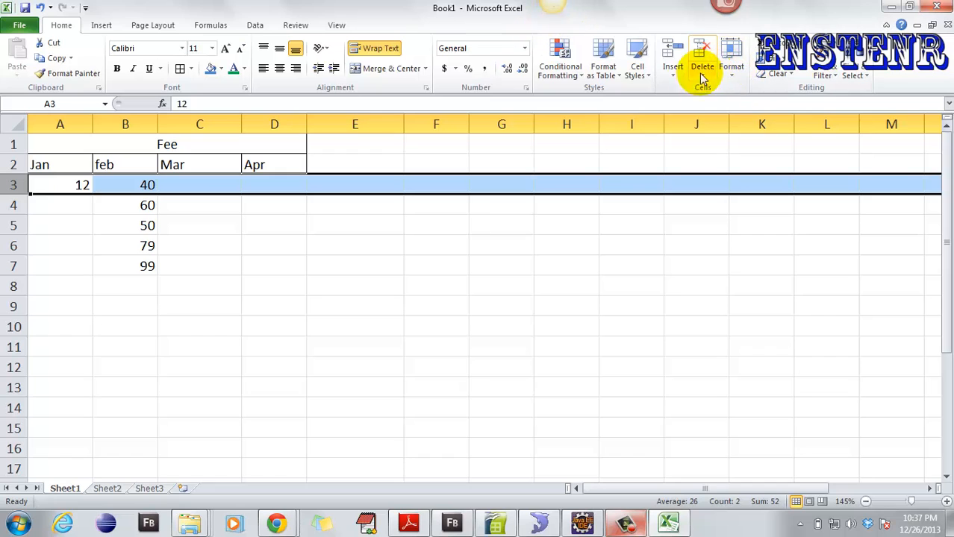
- Insert an empty column at column E with Ctrl+Shift+=
click(639, 74)
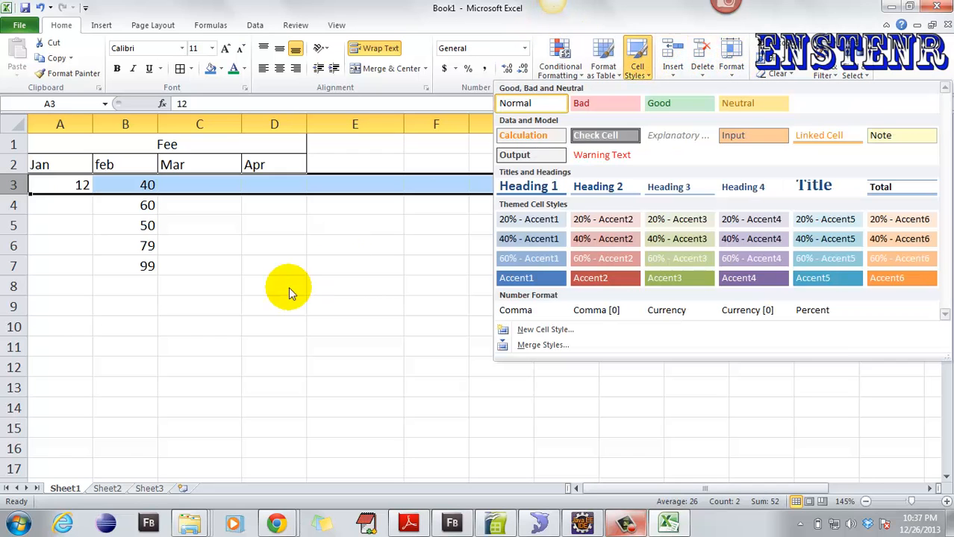
click(232, 182)
click(364, 249)
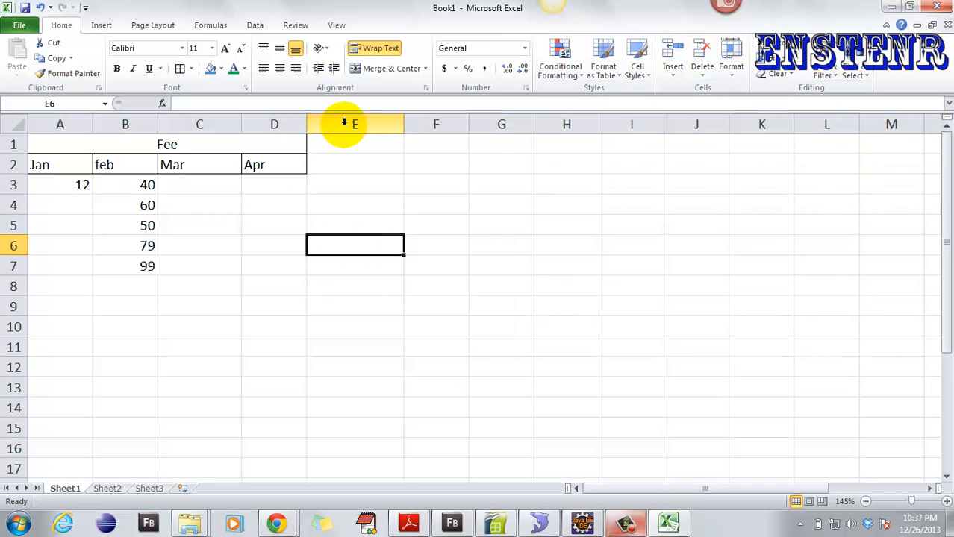
click(344, 124)
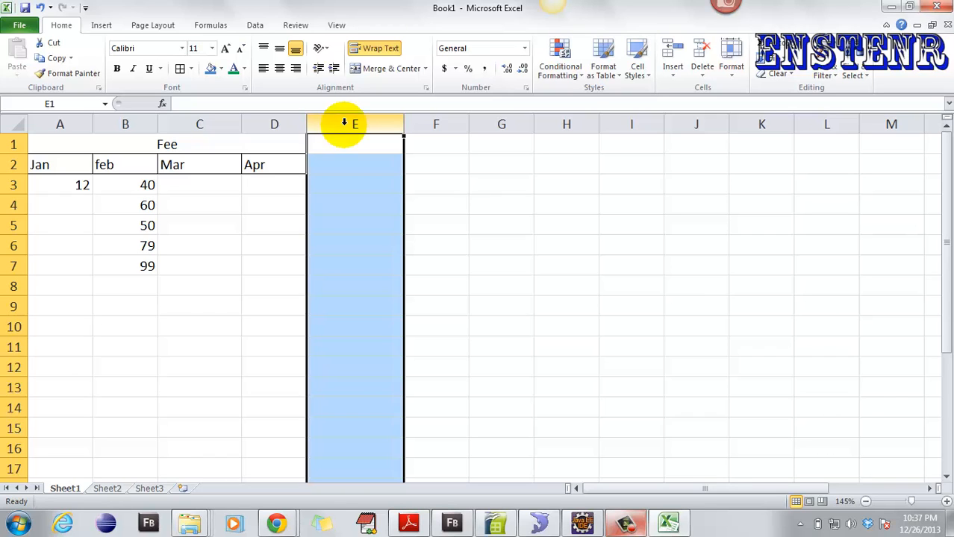
key(ctrl+shift+equal)
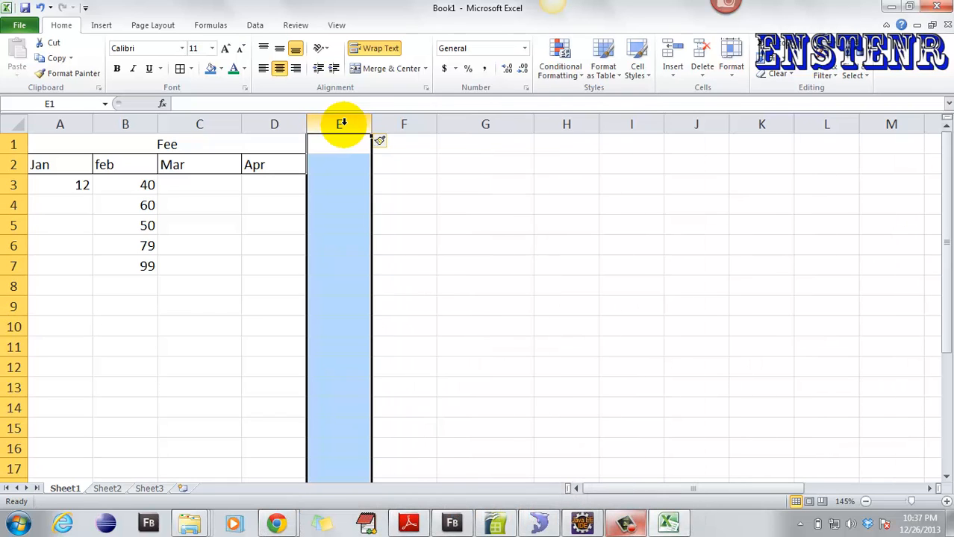
- Insert an empty column before Apr in column D, then delete it with Ctrl+-
click(253, 126)
click(252, 127)
key(ctrl+shift+equal)
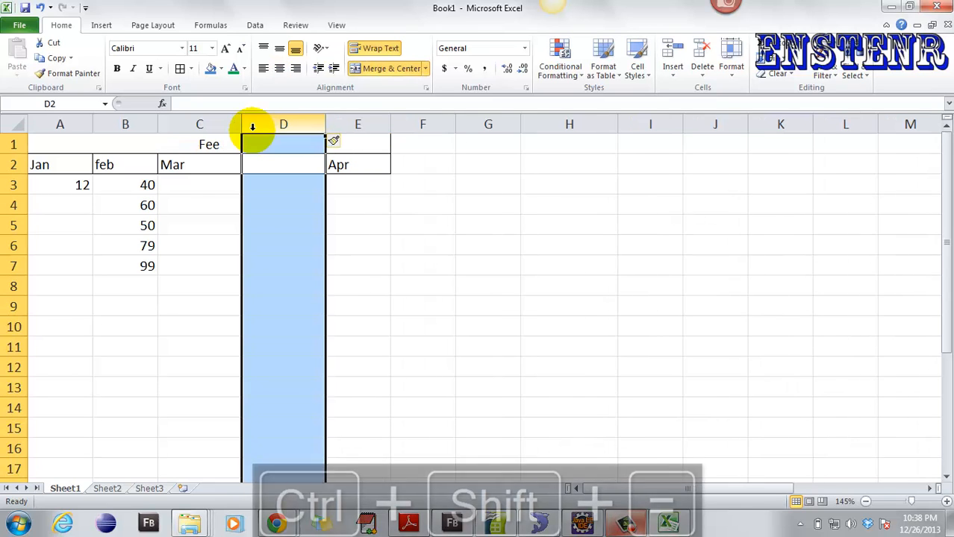
click(252, 127)
key(ctrl+minus)
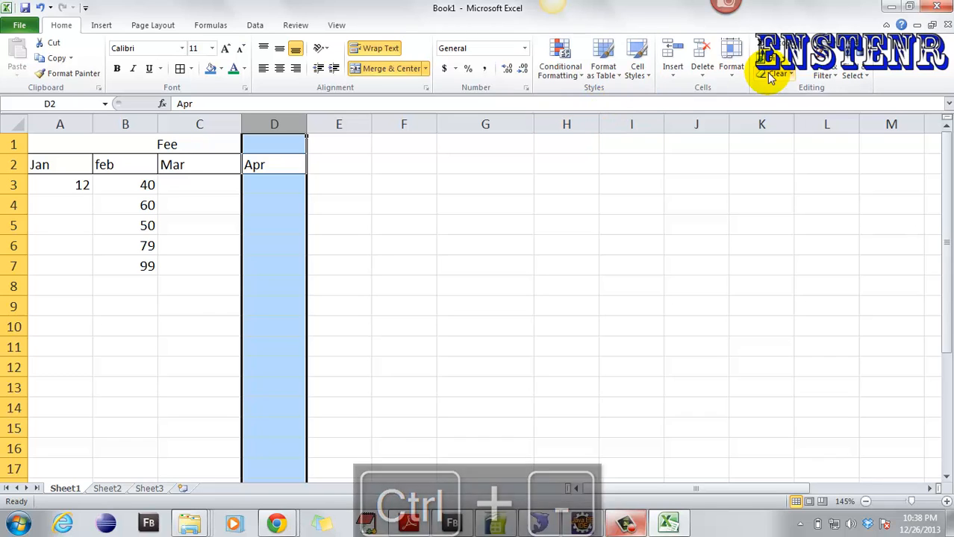
- Browse the Format, Insert and Delete dropdowns, ending with the Format options shown
click(730, 67)
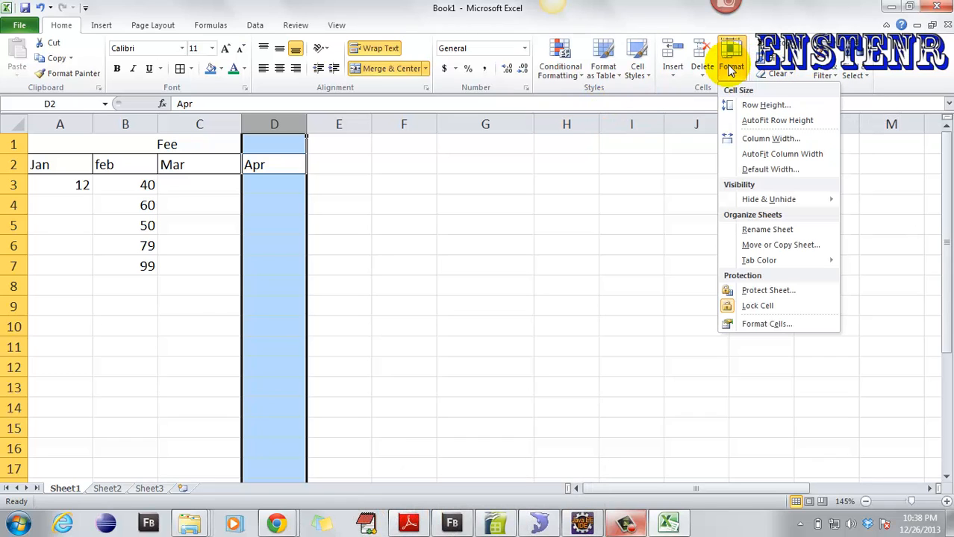
click(671, 69)
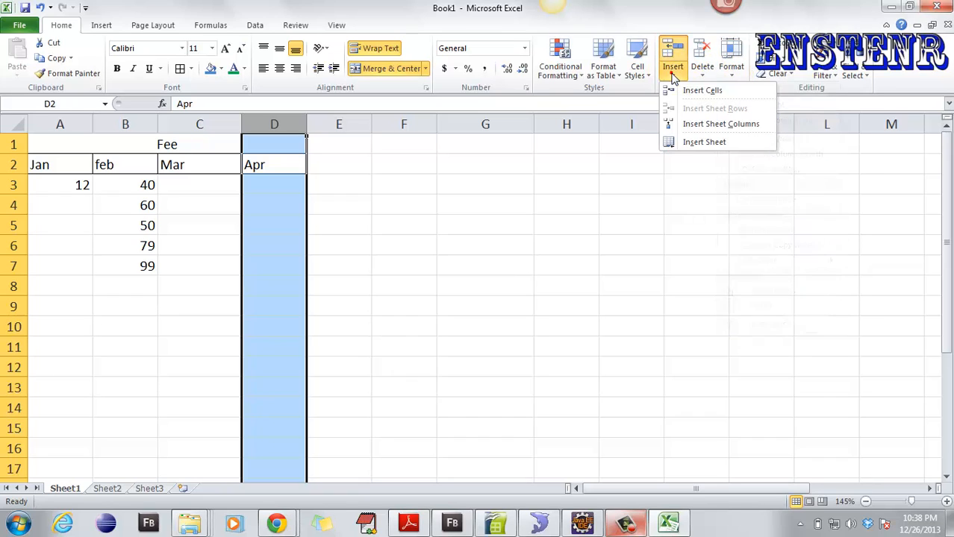
click(700, 66)
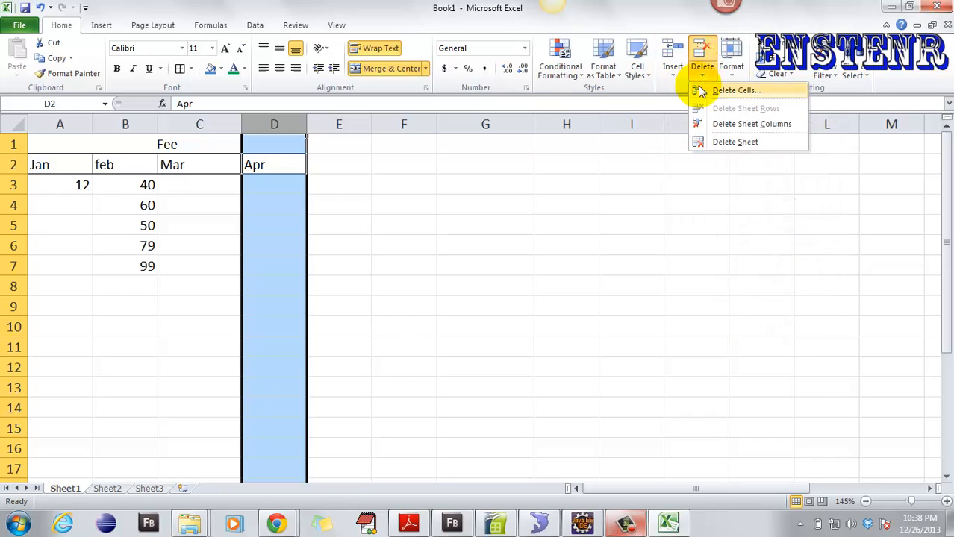
click(732, 77)
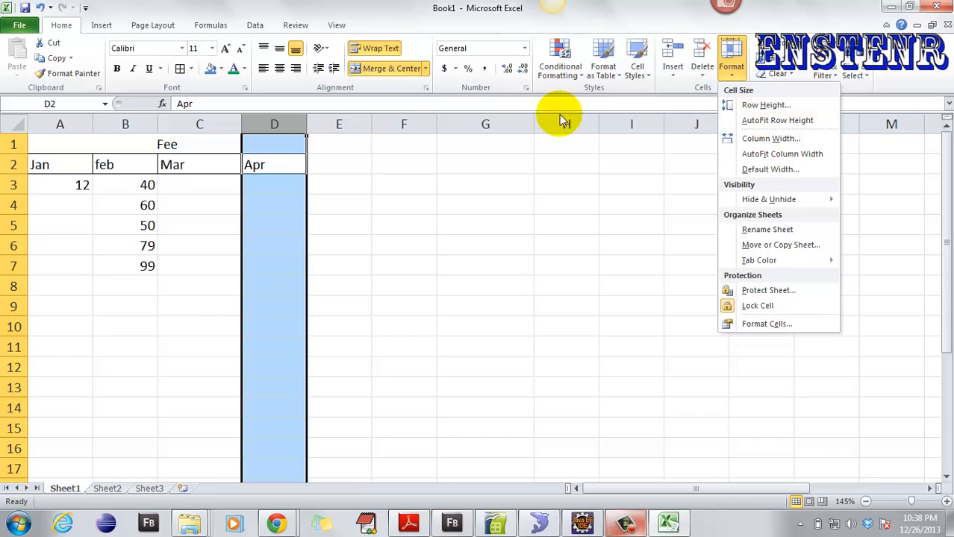
click(276, 156)
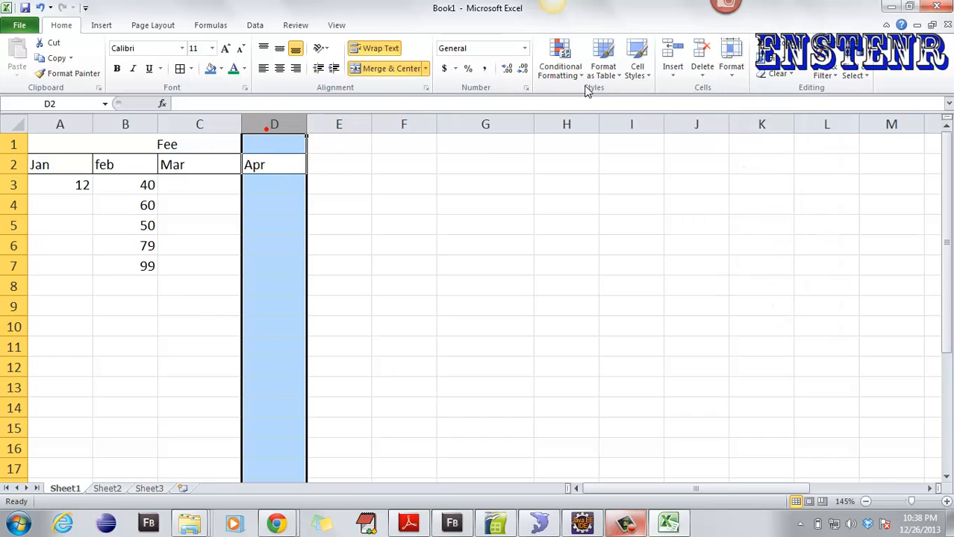
click(732, 68)
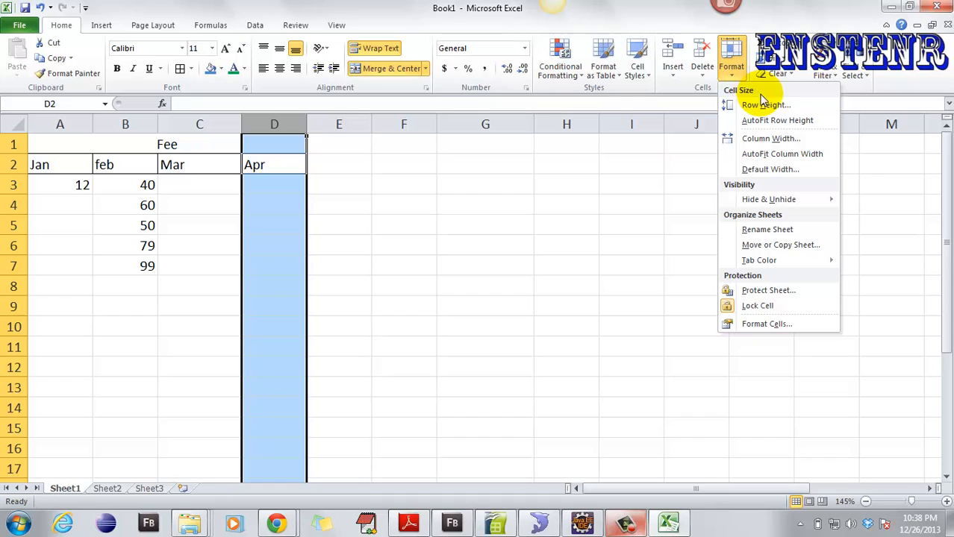
click(763, 105)
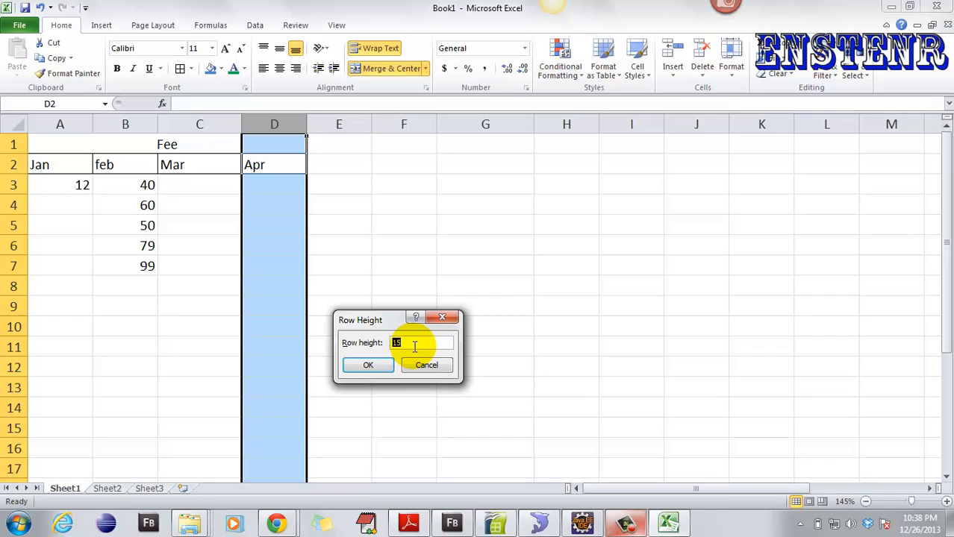
text(40)
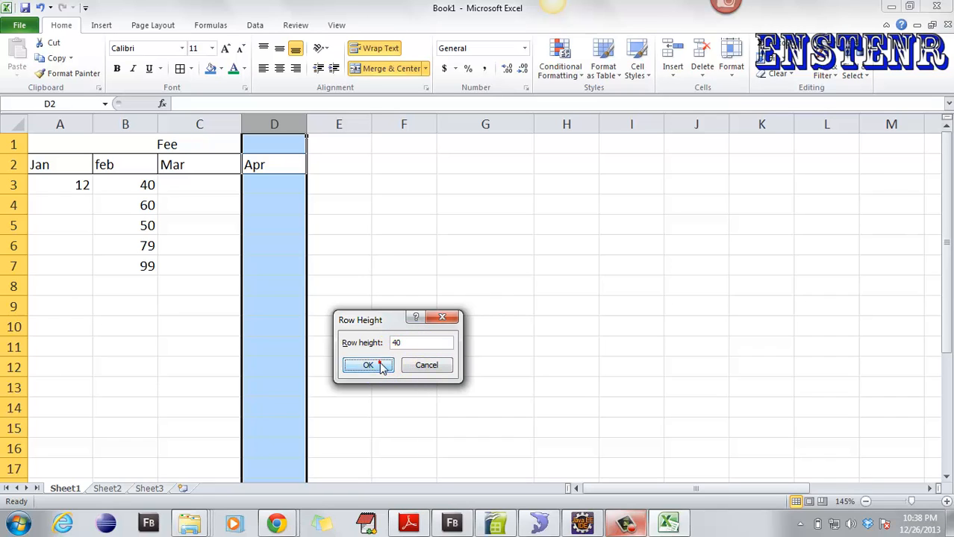
click(373, 364)
click(328, 247)
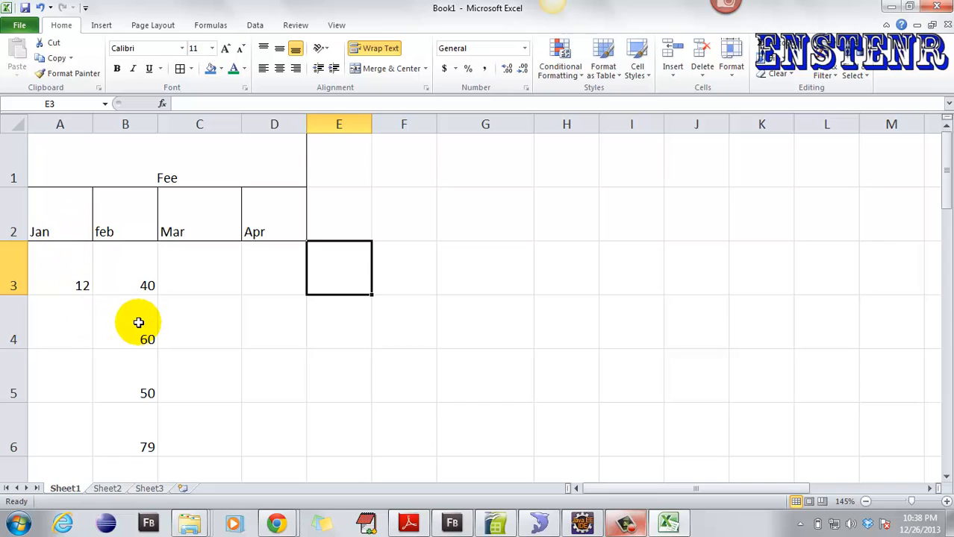
key(ctrl+z)
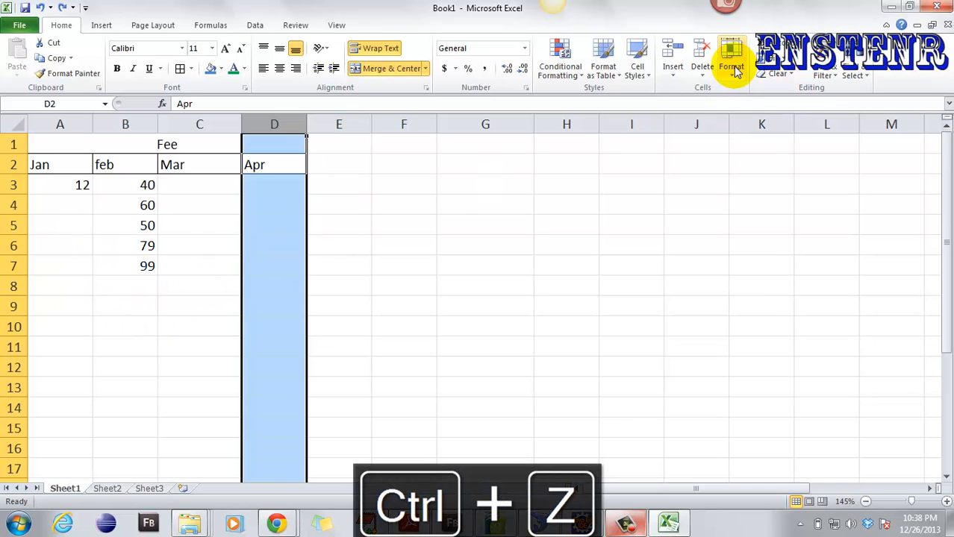
click(733, 67)
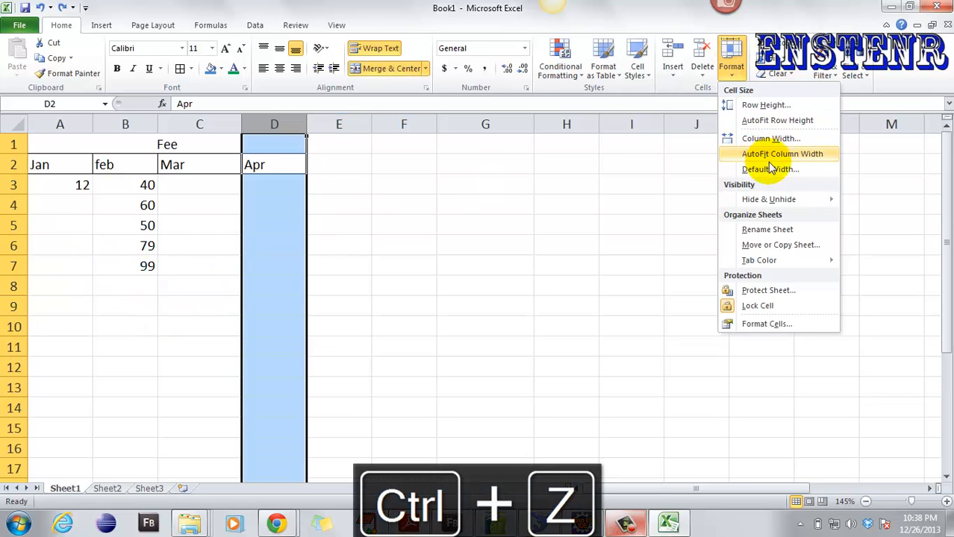
mouse_move(776, 199)
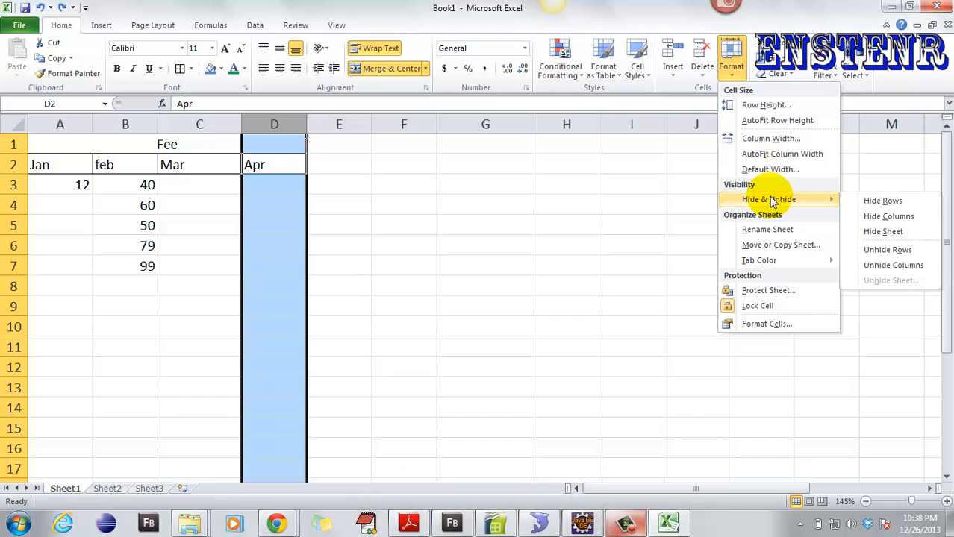
click(374, 146)
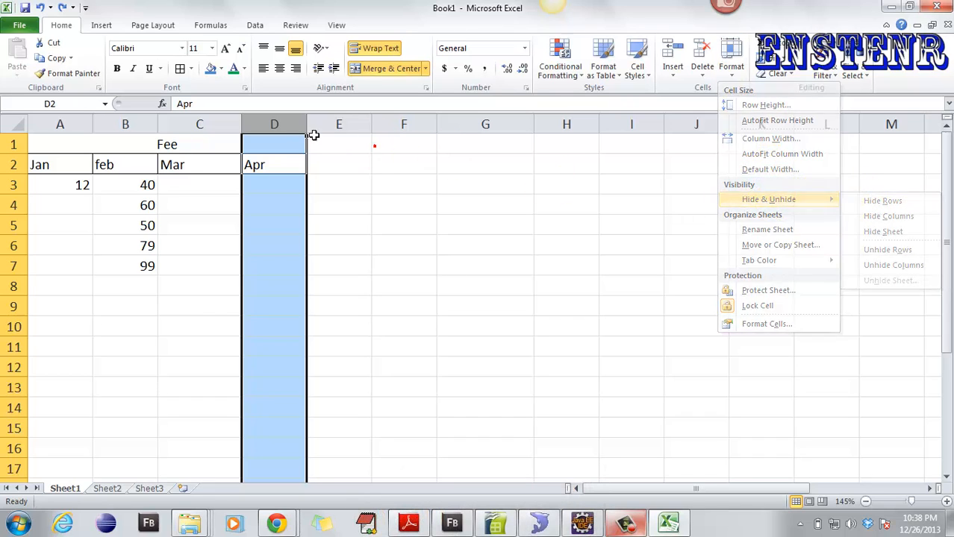
right_click(262, 126)
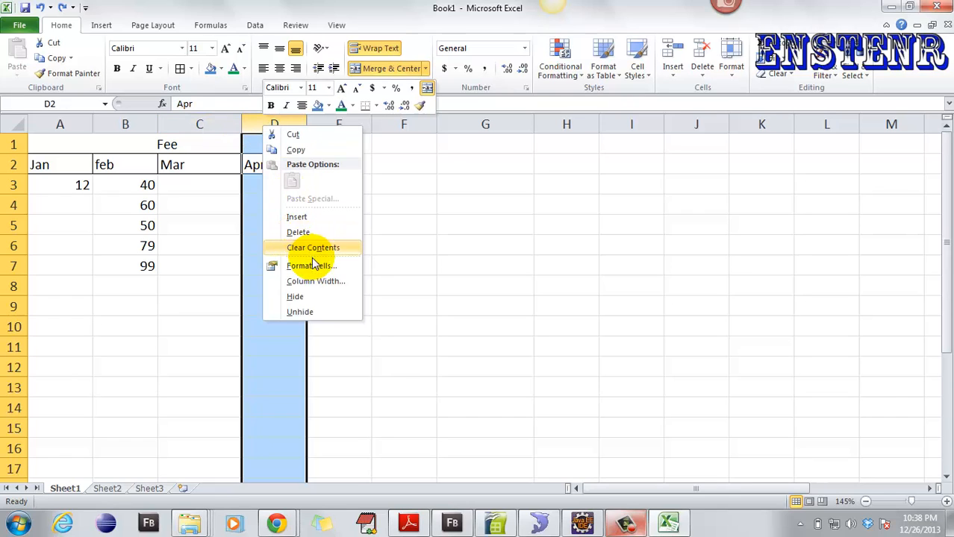
click(324, 299)
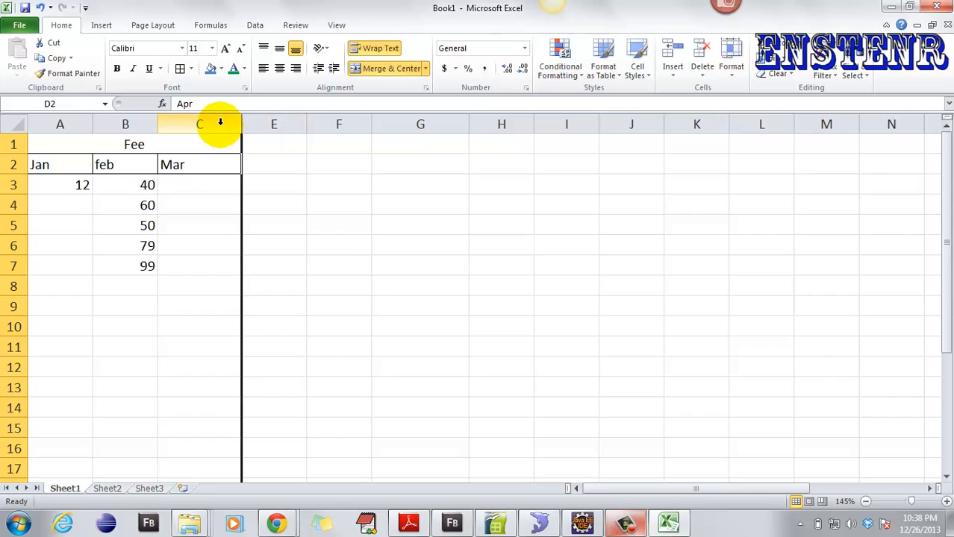
drag(220, 124, 257, 117)
click(263, 151)
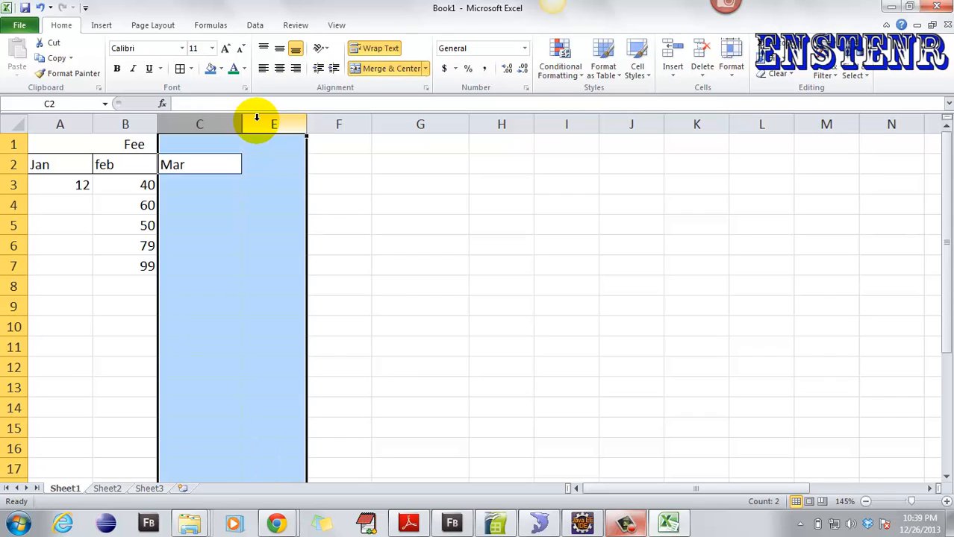
right_click(232, 120)
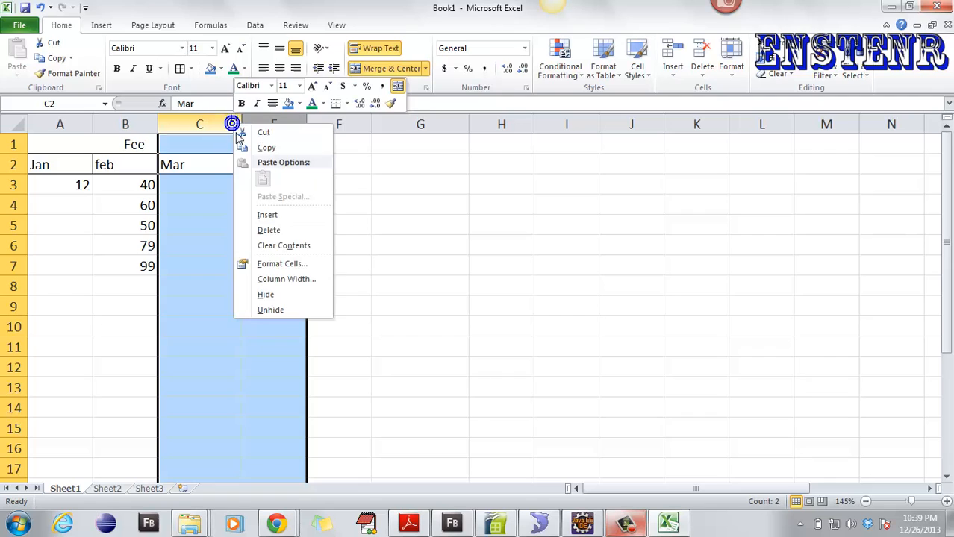
click(277, 308)
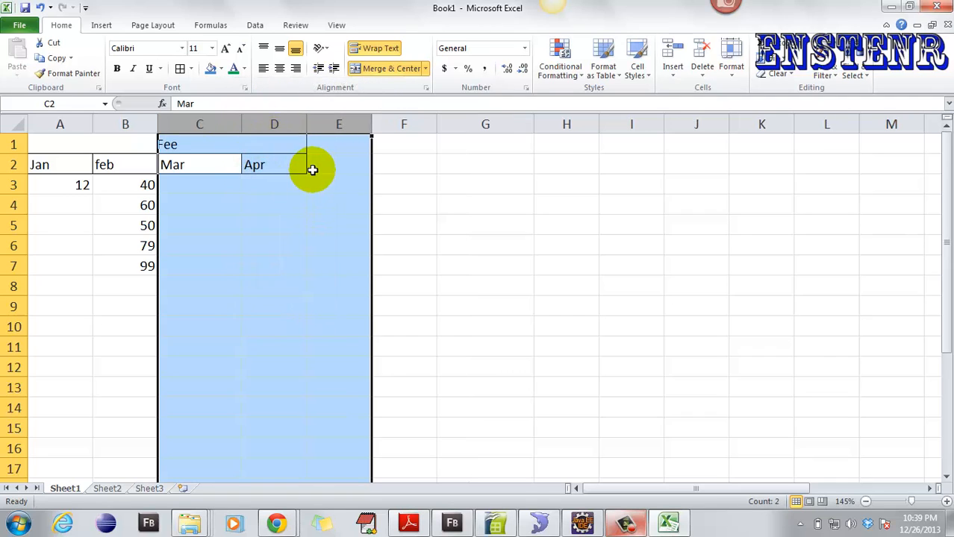
click(313, 144)
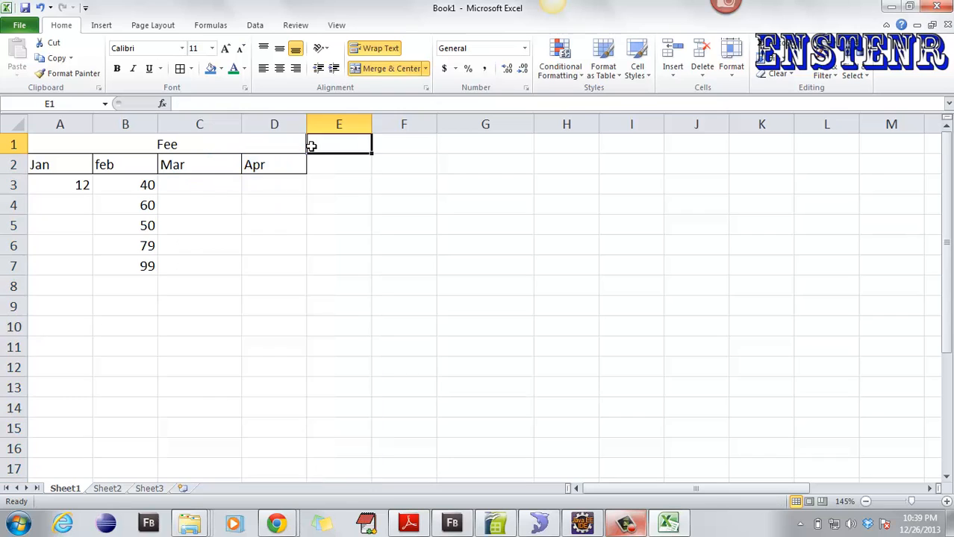
click(733, 71)
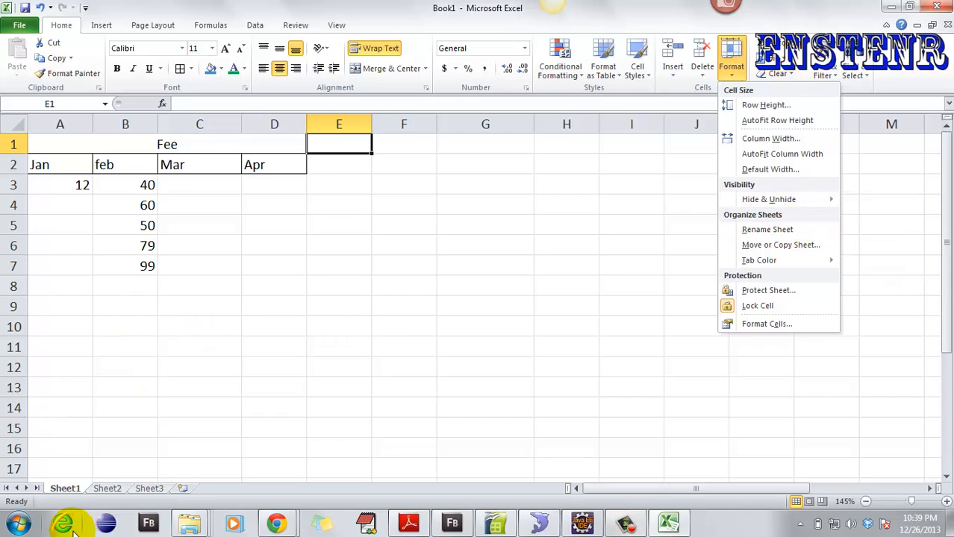
click(60, 491)
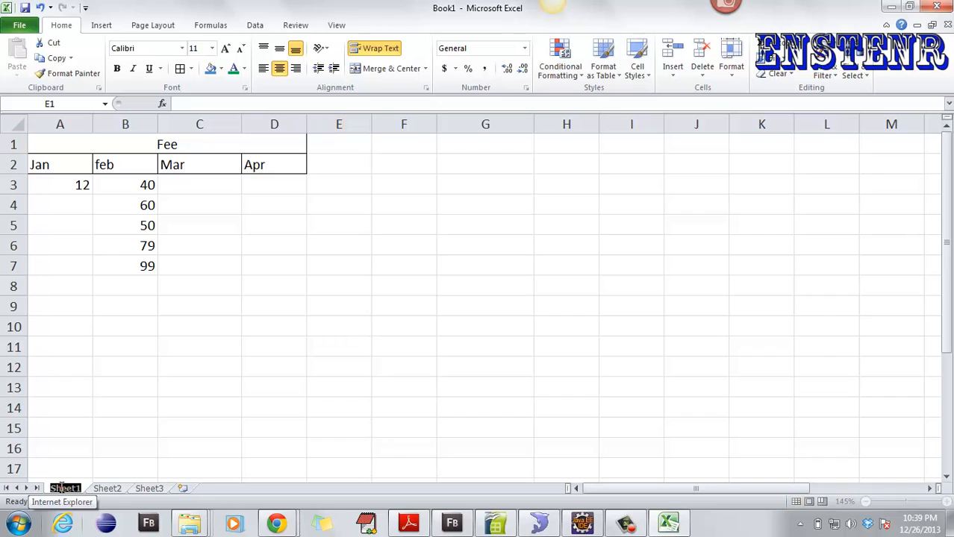
double_click(63, 489)
click(53, 489)
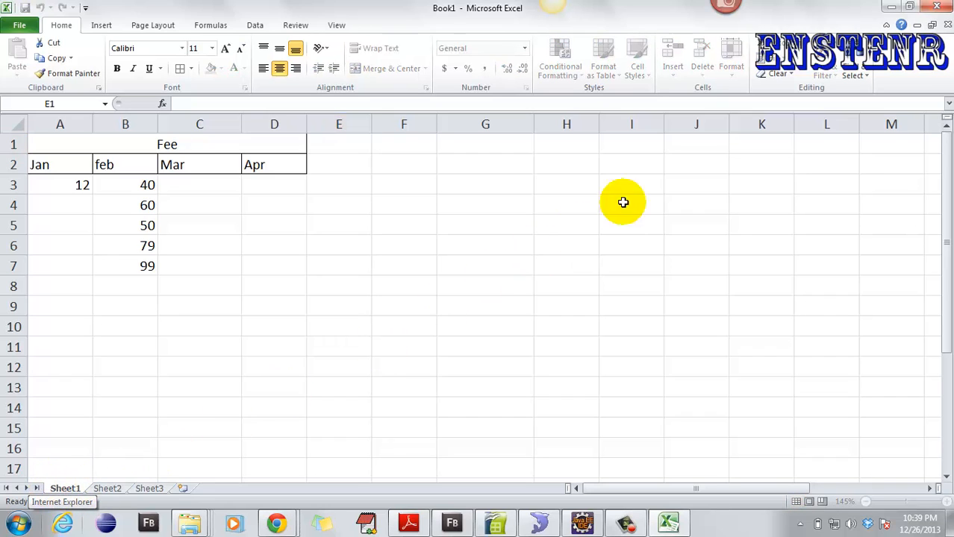
click(679, 245)
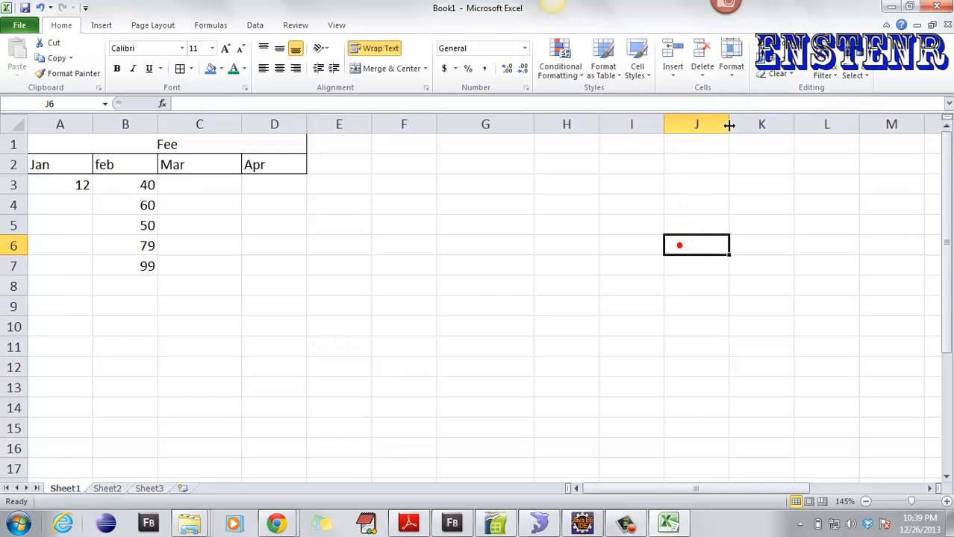
click(733, 67)
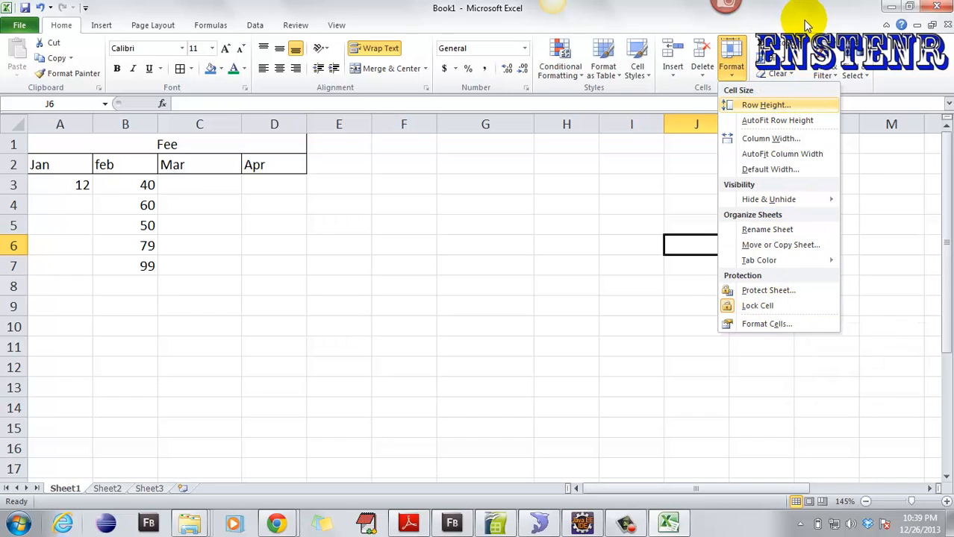
click(271, 264)
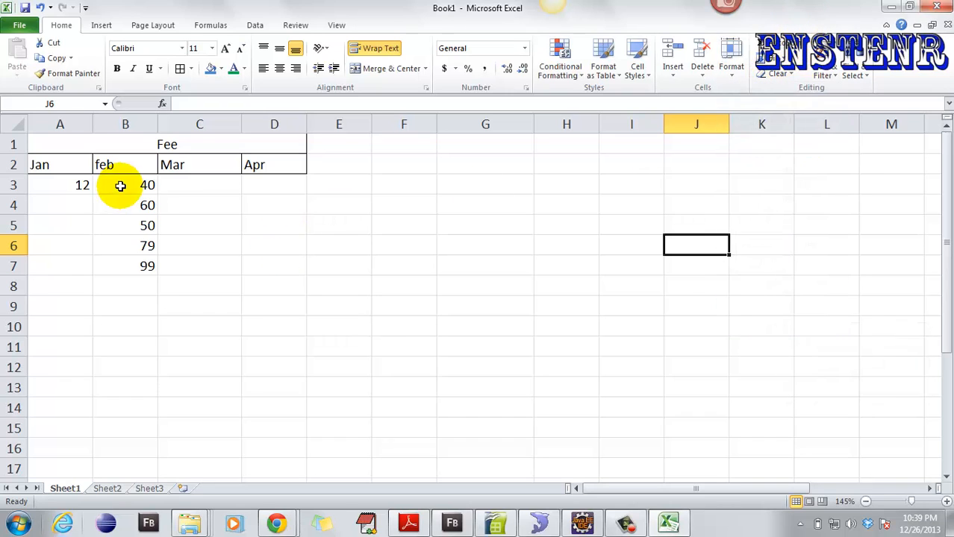
click(121, 185)
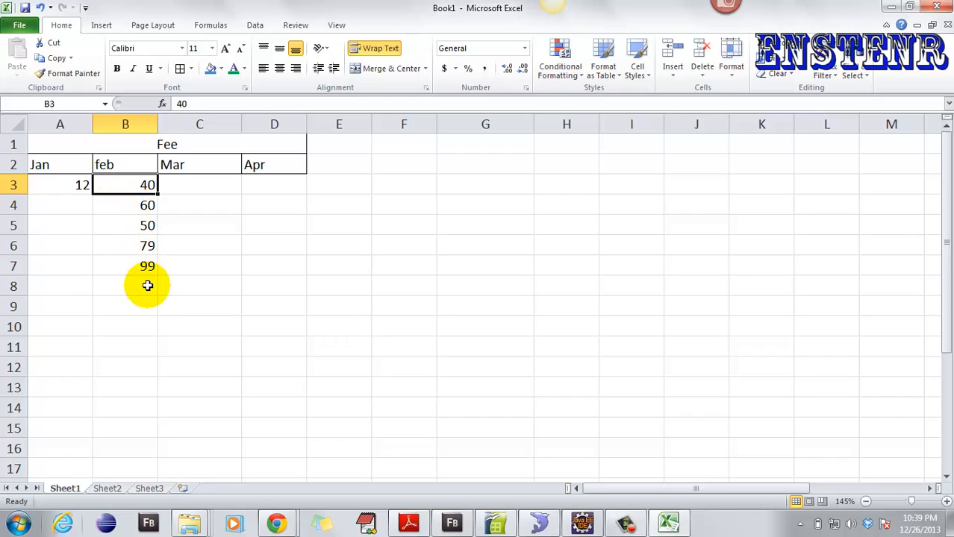
- Select the feb fees B3:B7 and untick Count and Average in the status bar
click(125, 210)
drag(137, 185, 147, 269)
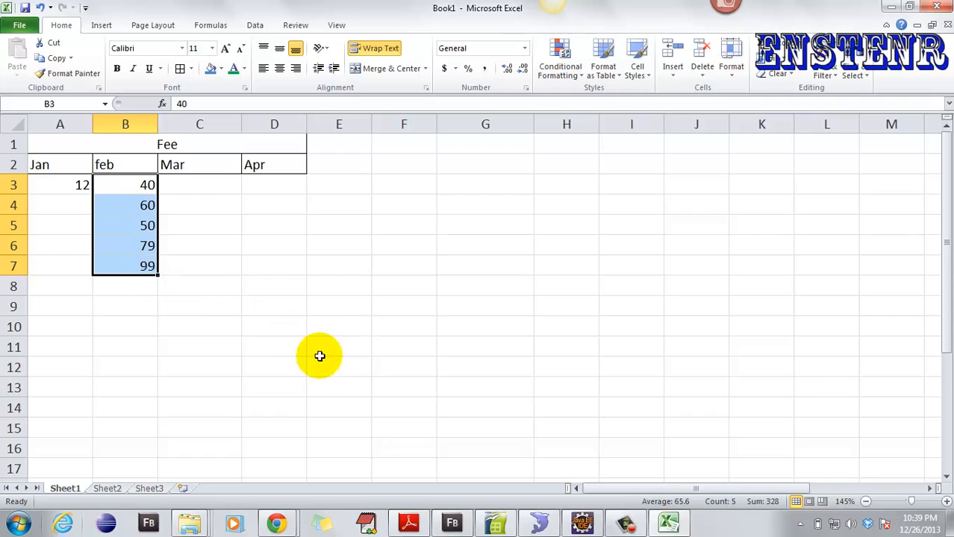
right_click(721, 505)
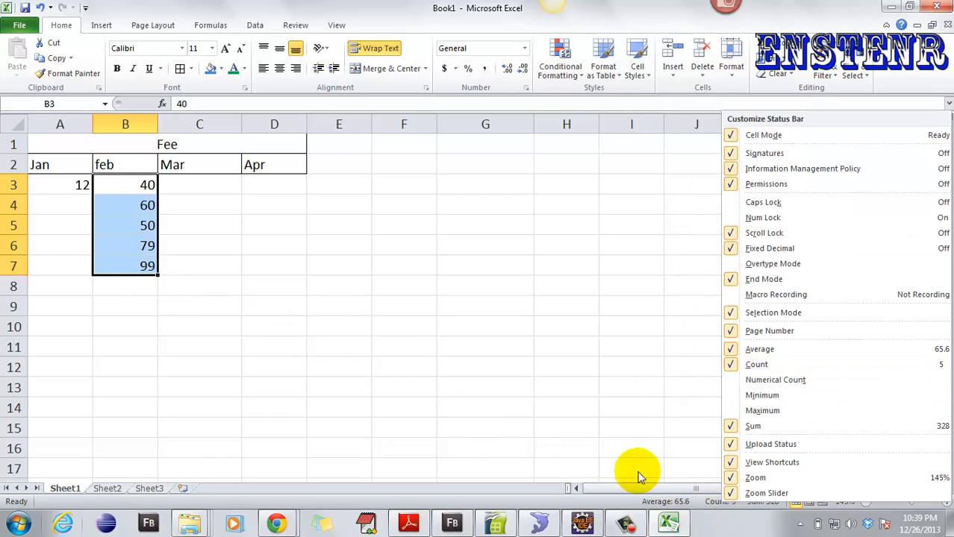
click(624, 505)
right_click(621, 502)
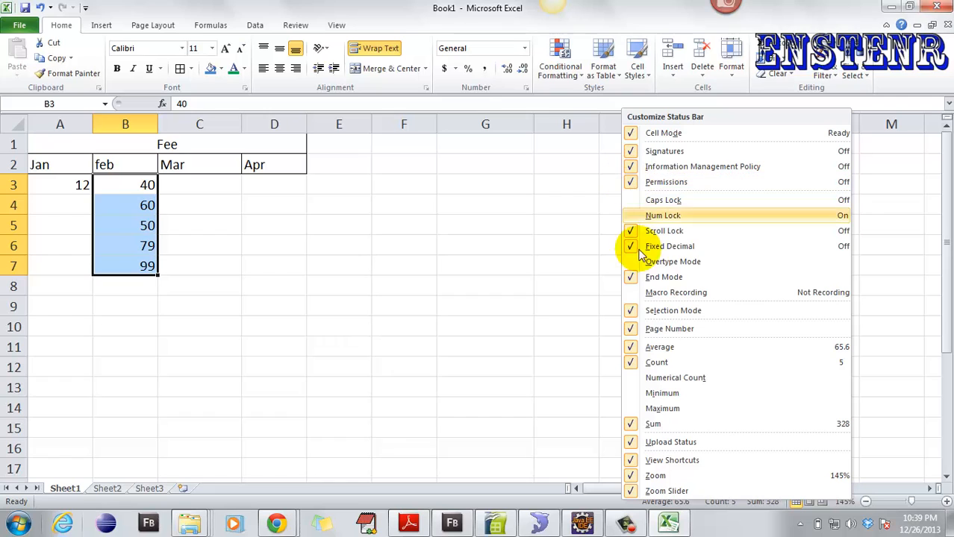
click(633, 364)
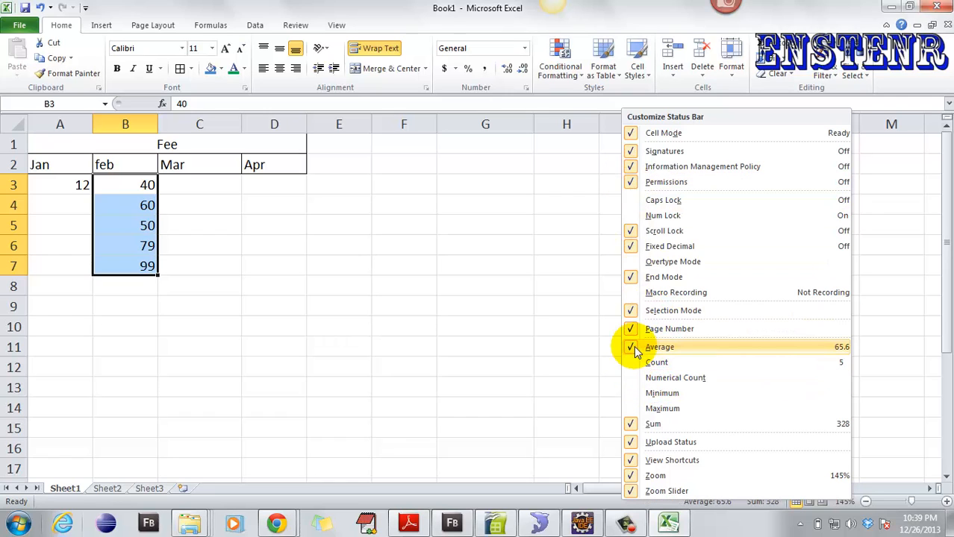
click(631, 348)
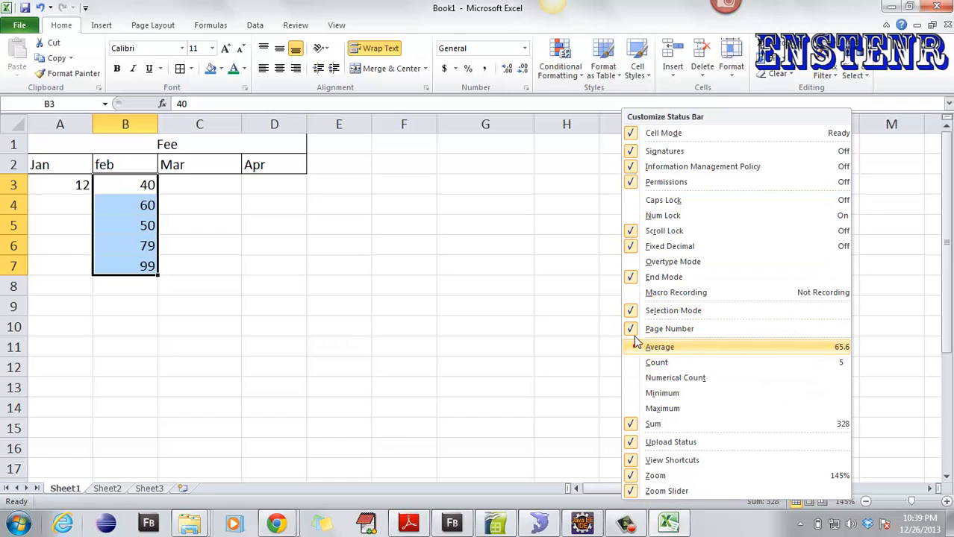
click(603, 504)
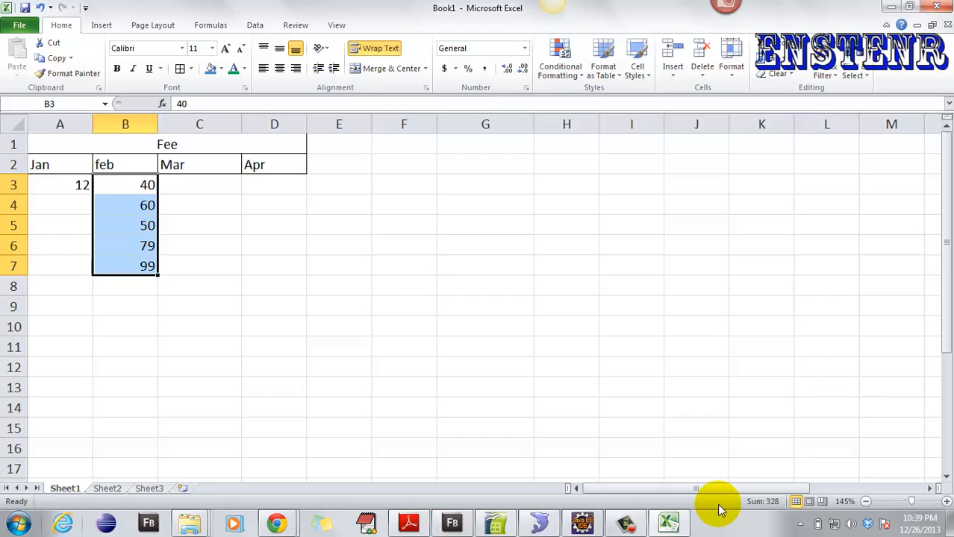
- Turn on Average, Count, Minimum, Maximum and Numerical Count in the status bar summary
right_click(645, 505)
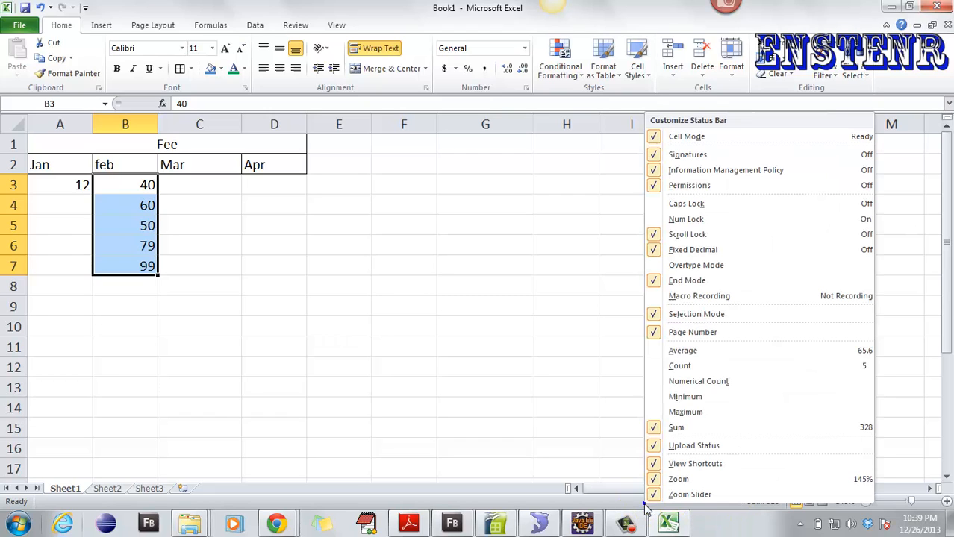
click(657, 349)
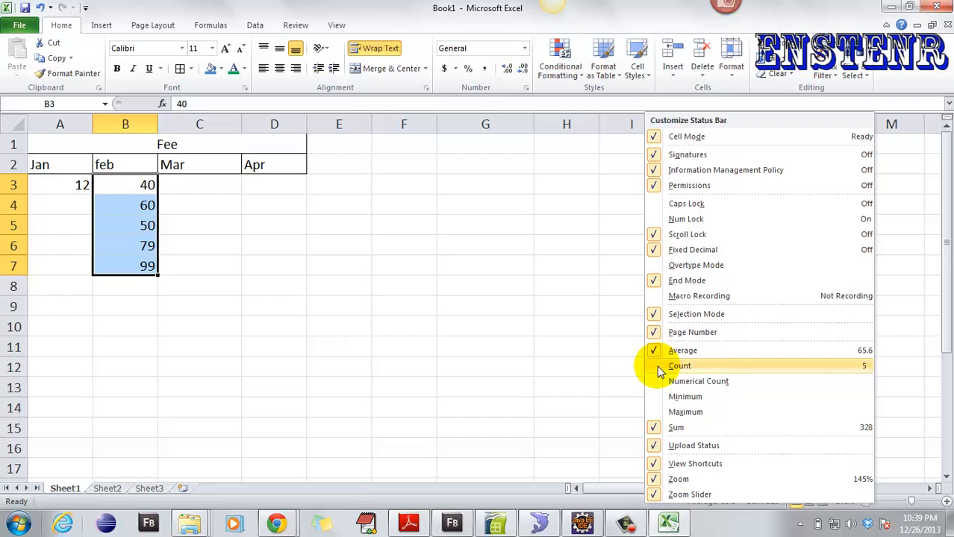
click(657, 366)
click(659, 396)
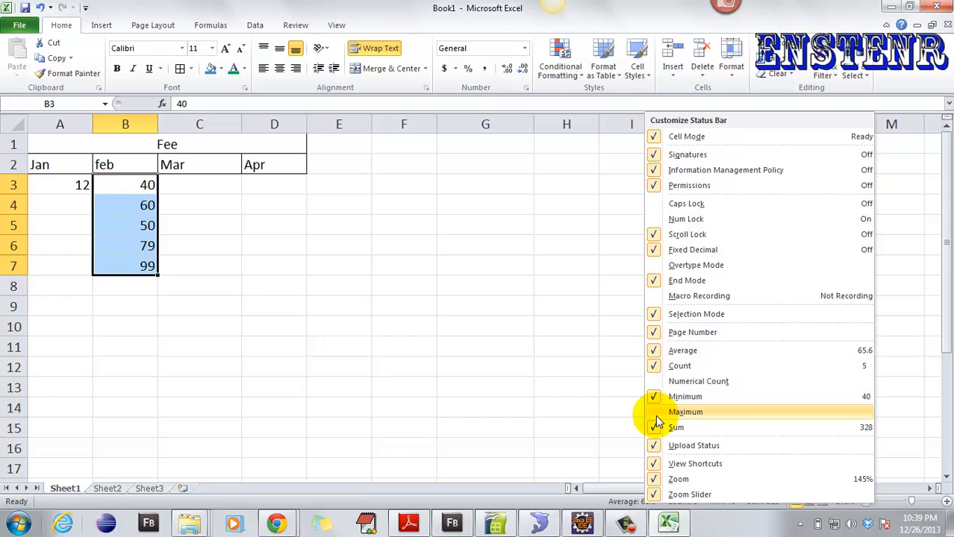
click(655, 412)
click(655, 382)
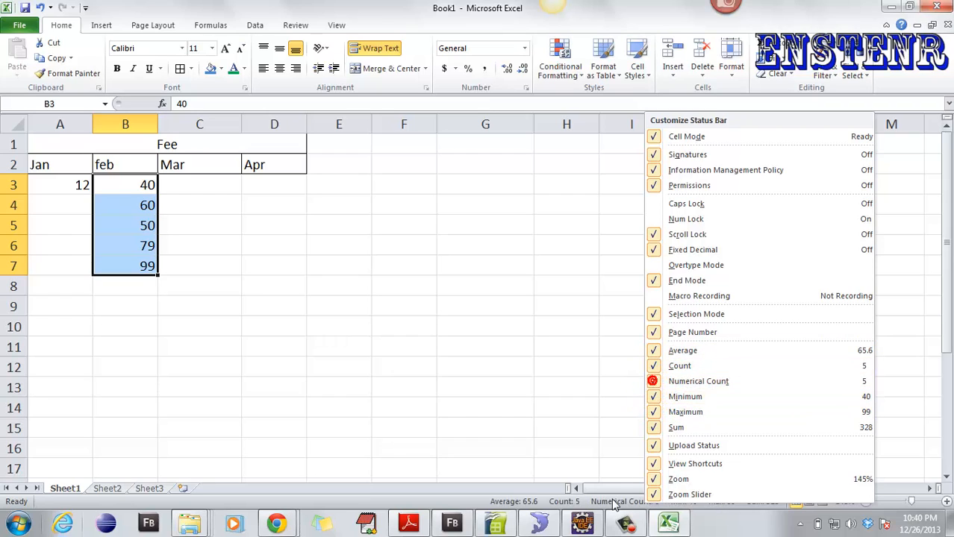
click(551, 507)
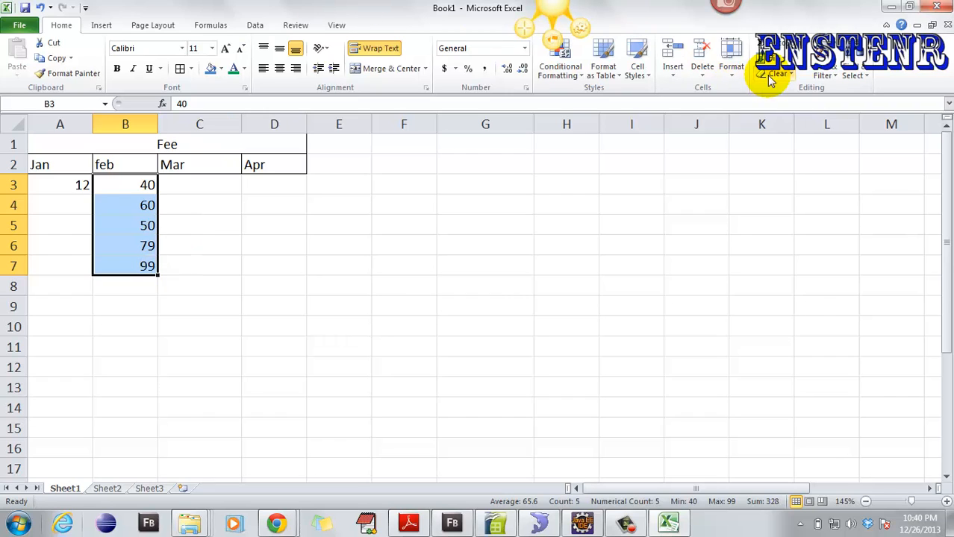
- Insert orange-style WordArt reading 'test'
click(829, 75)
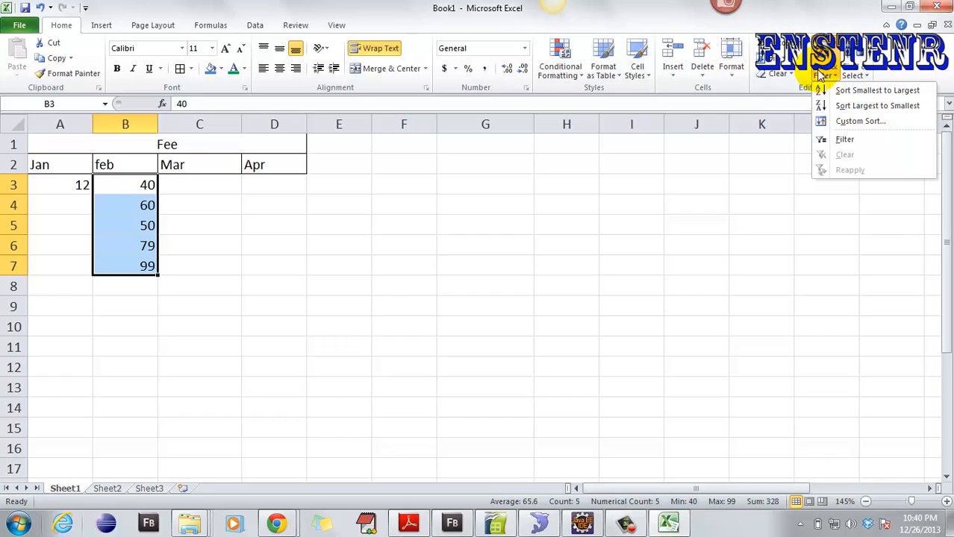
click(362, 15)
click(101, 25)
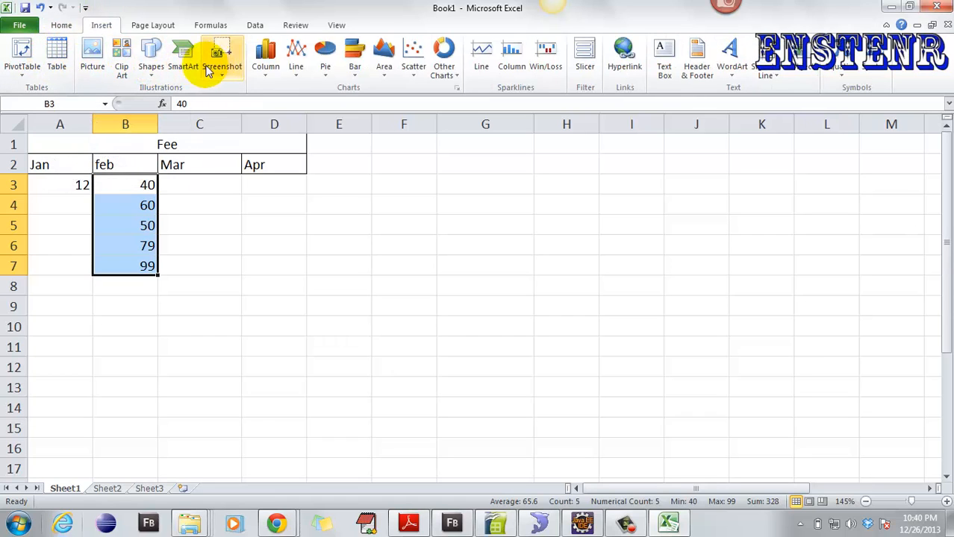
click(731, 74)
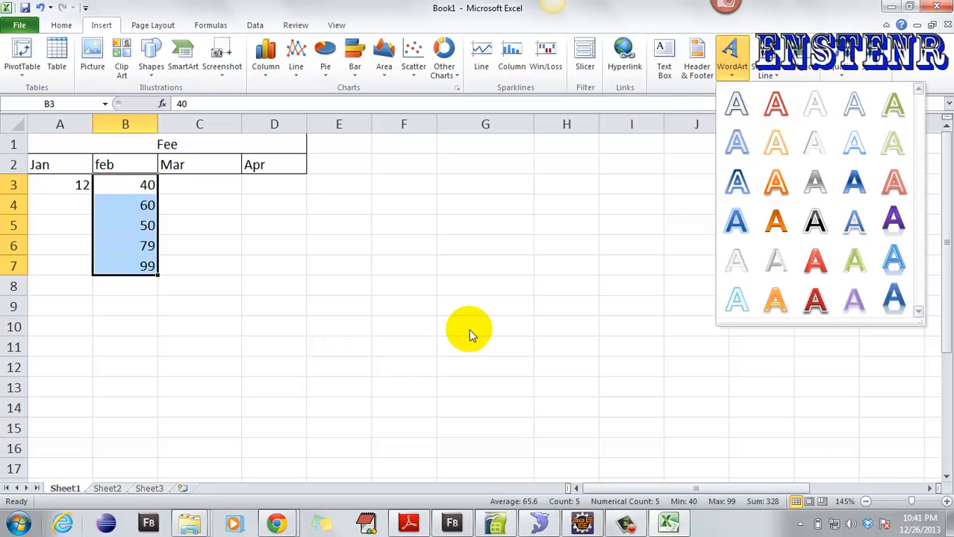
click(775, 183)
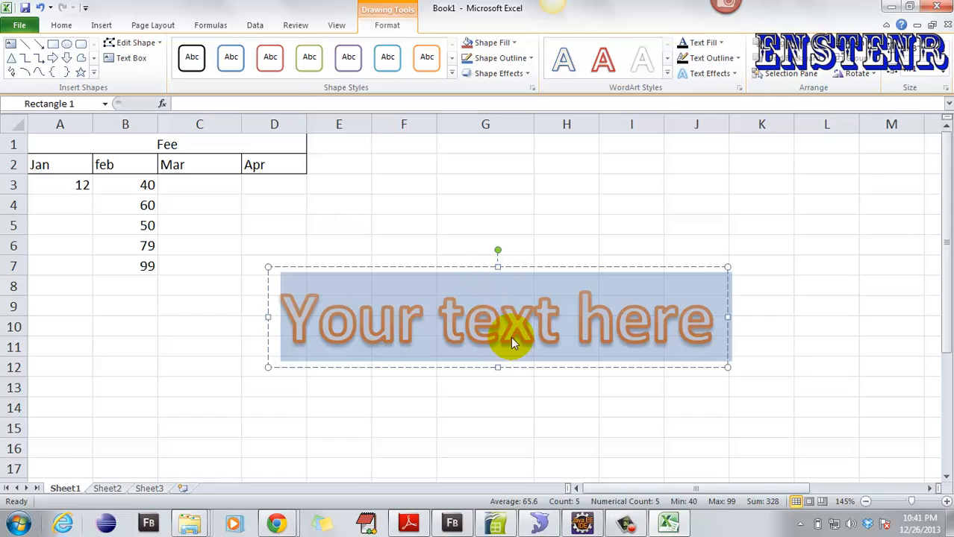
text(test)
- Drag the test WordArt up beside the Fee table around rows 3–4
click(634, 300)
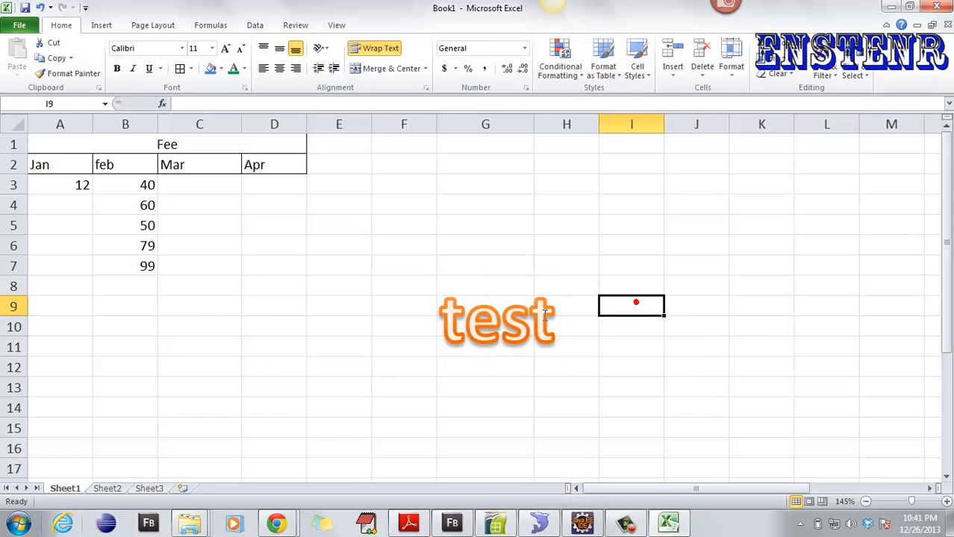
click(533, 320)
drag(476, 268, 467, 150)
click(614, 200)
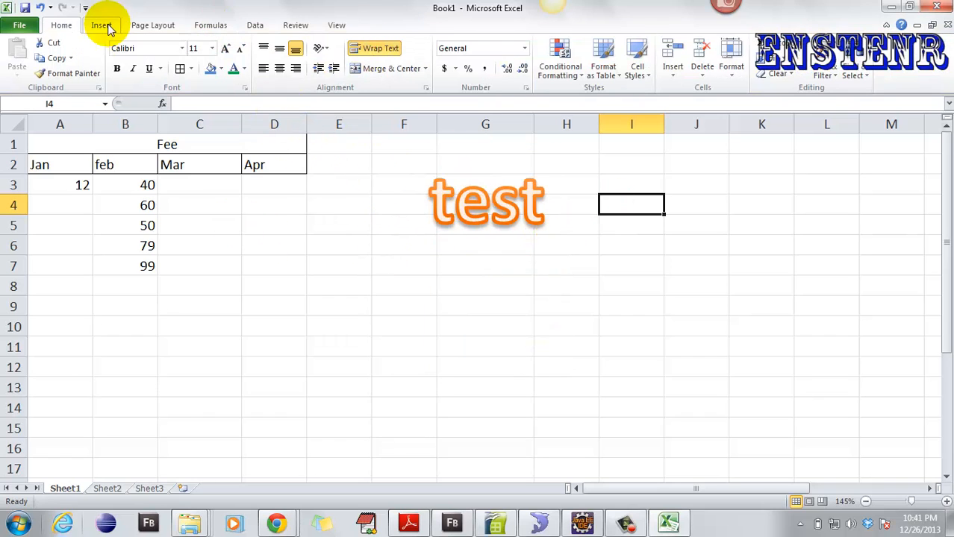
- Untick Gridlines View, delete the test WordArt, and select the table range A2:D7
click(153, 26)
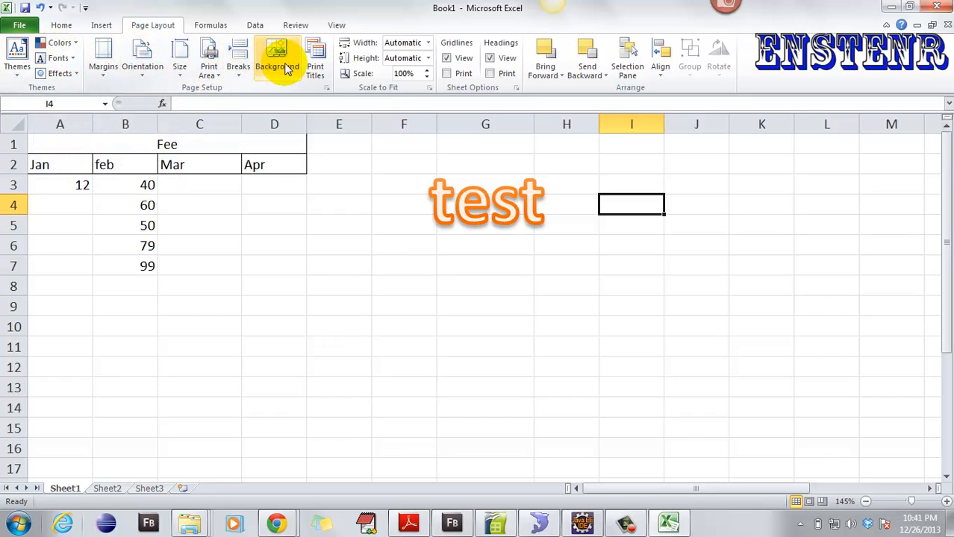
click(447, 59)
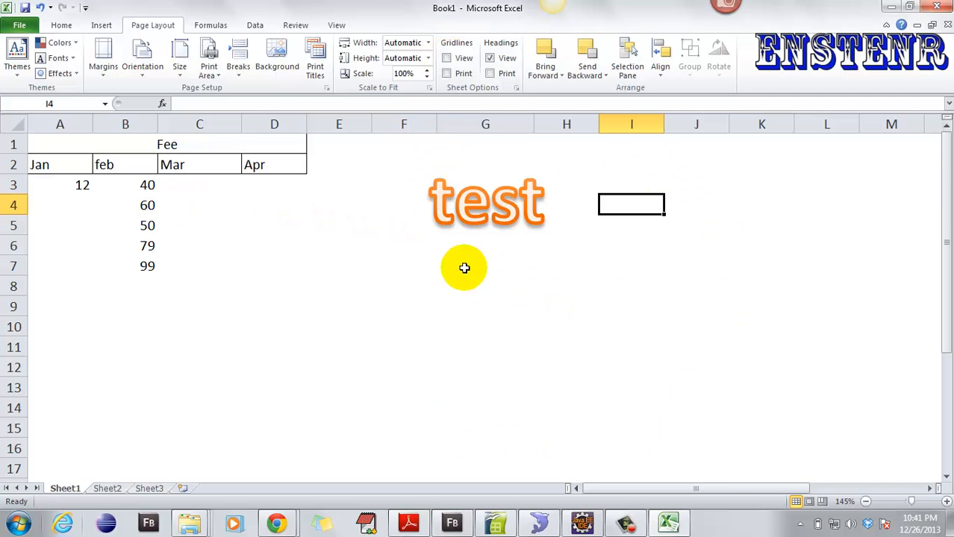
click(490, 203)
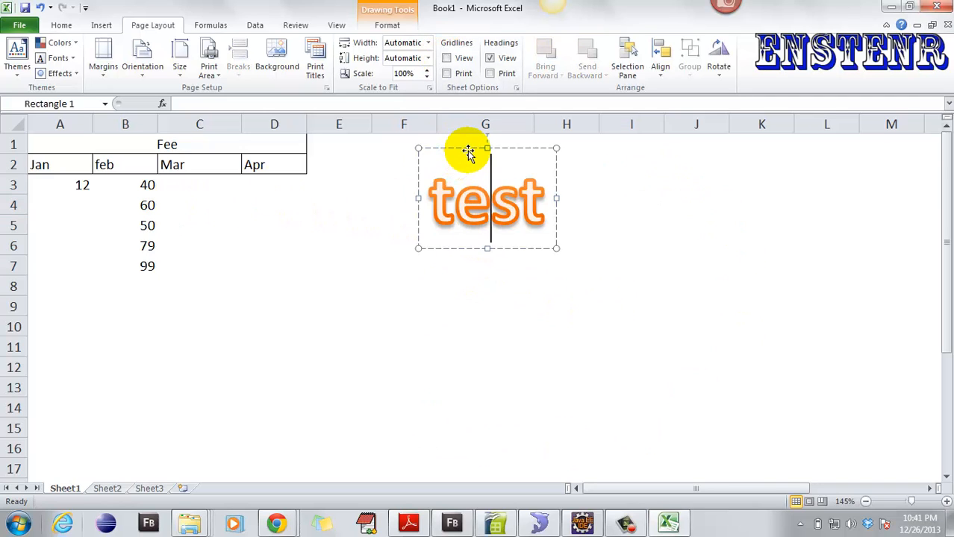
key(Delete)
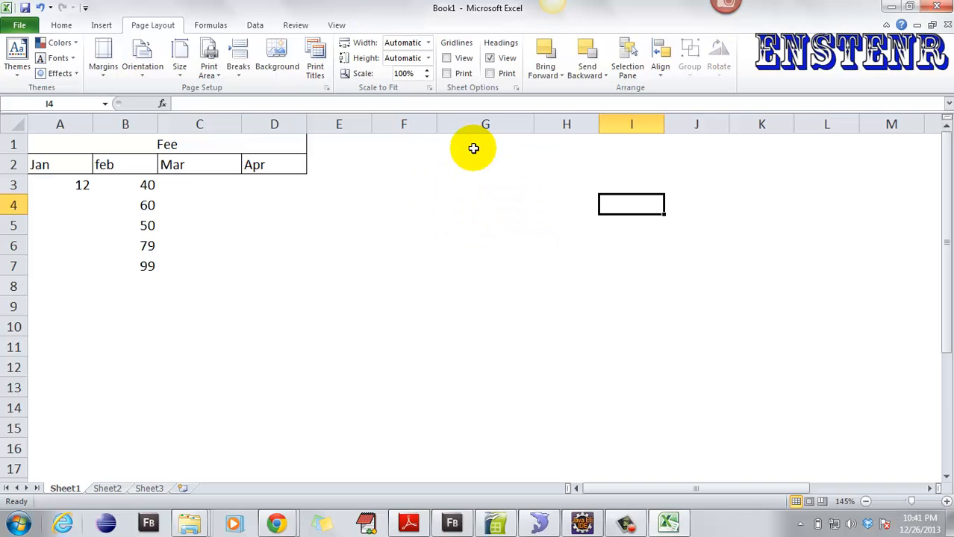
click(202, 223)
drag(52, 173, 270, 261)
- Apply All Borders to the table cells A2:D7
click(61, 25)
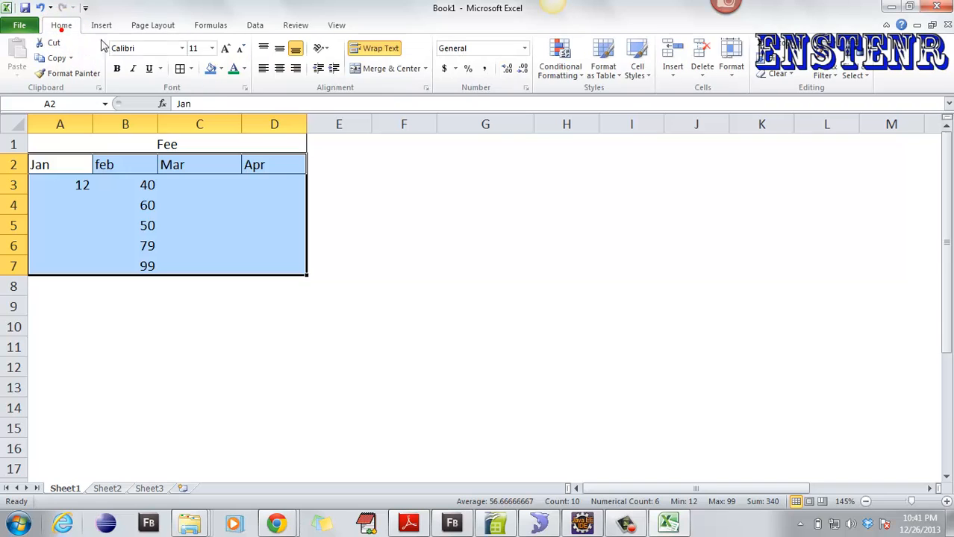
click(180, 68)
click(403, 179)
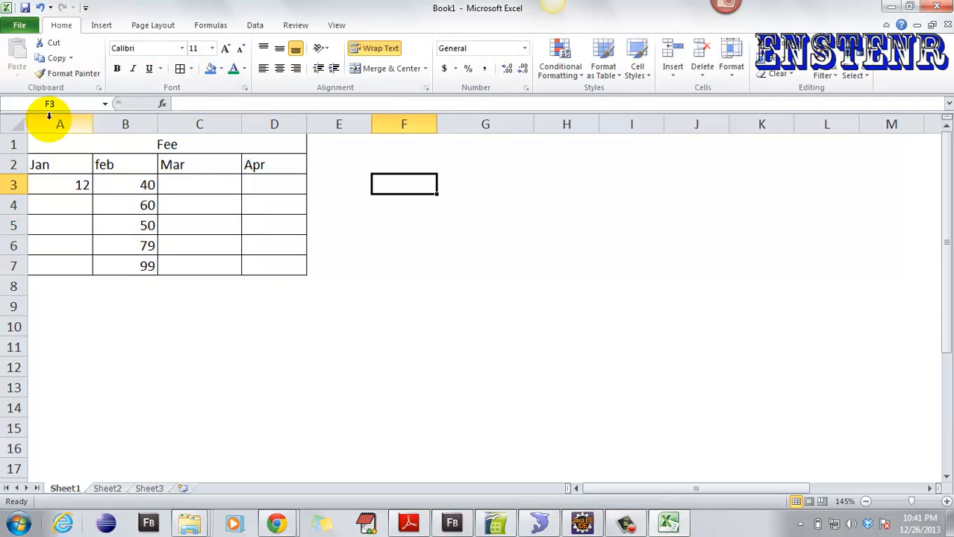
- Put a Thick Box Border around A1:D7 and drag the table to E5:H11
drag(51, 145, 272, 256)
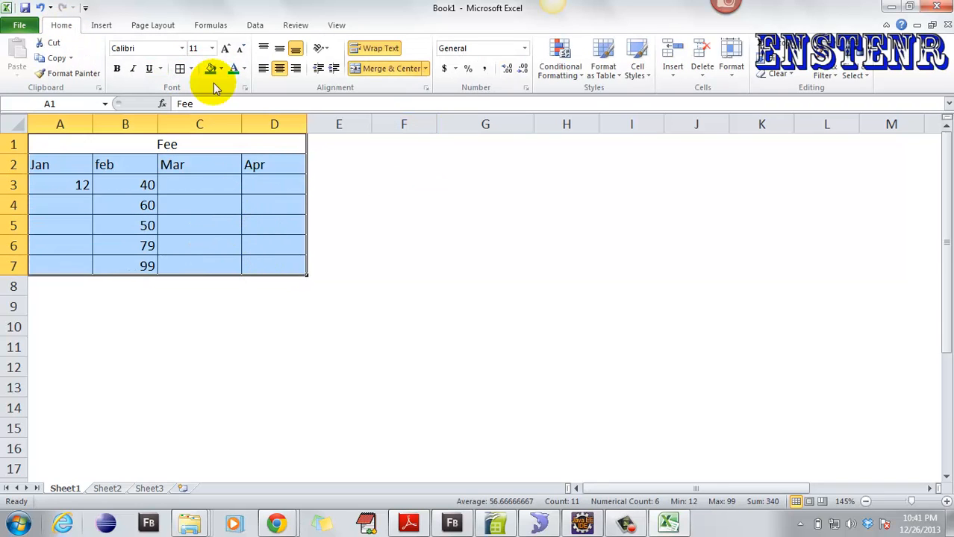
click(192, 67)
click(213, 211)
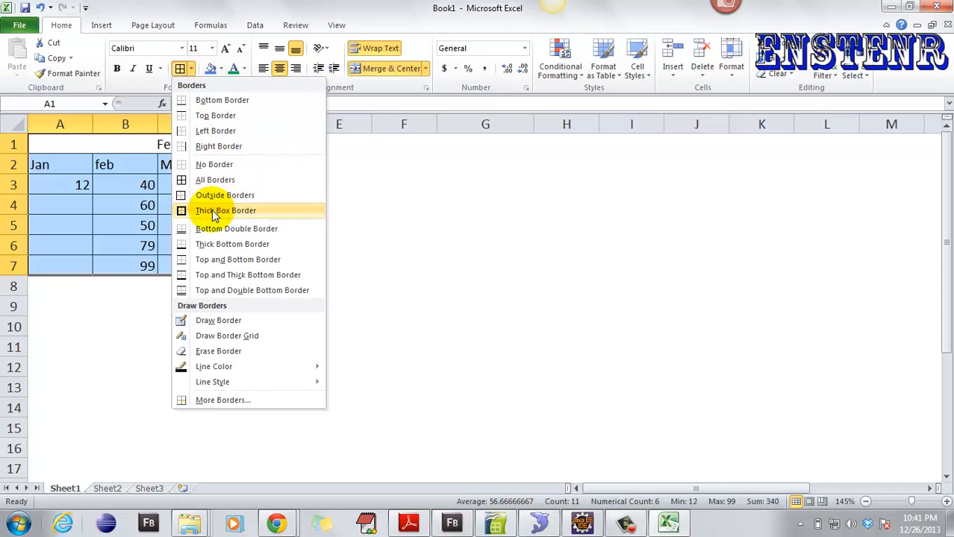
click(354, 212)
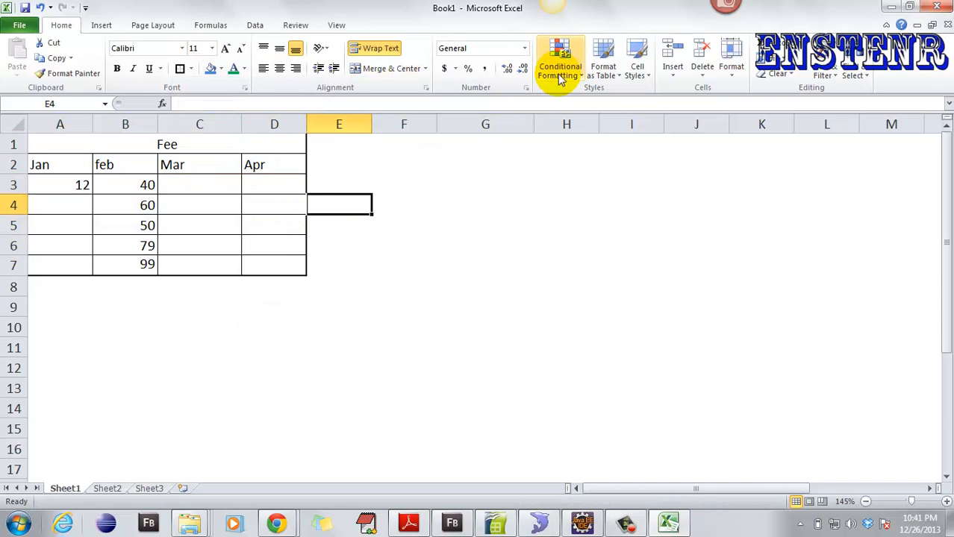
drag(50, 138, 213, 260)
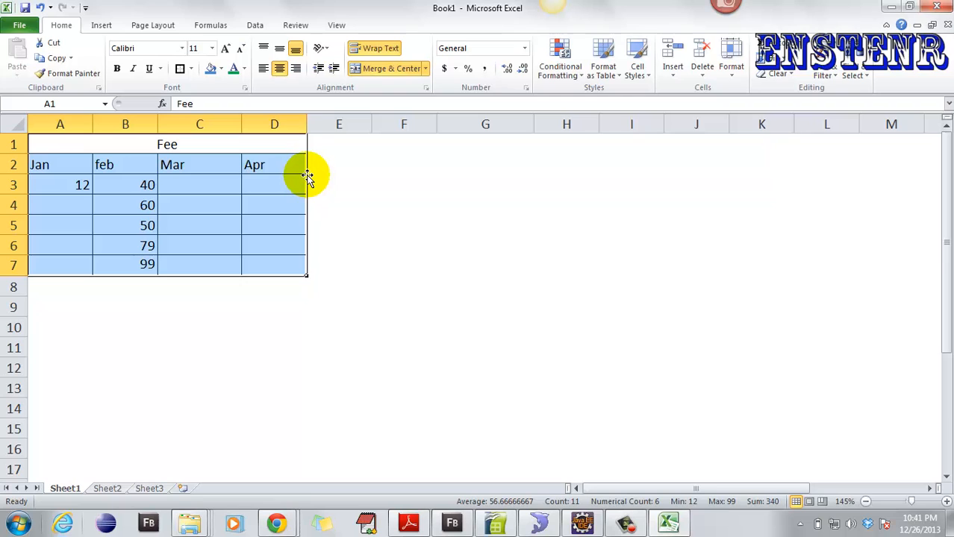
drag(307, 175, 551, 273)
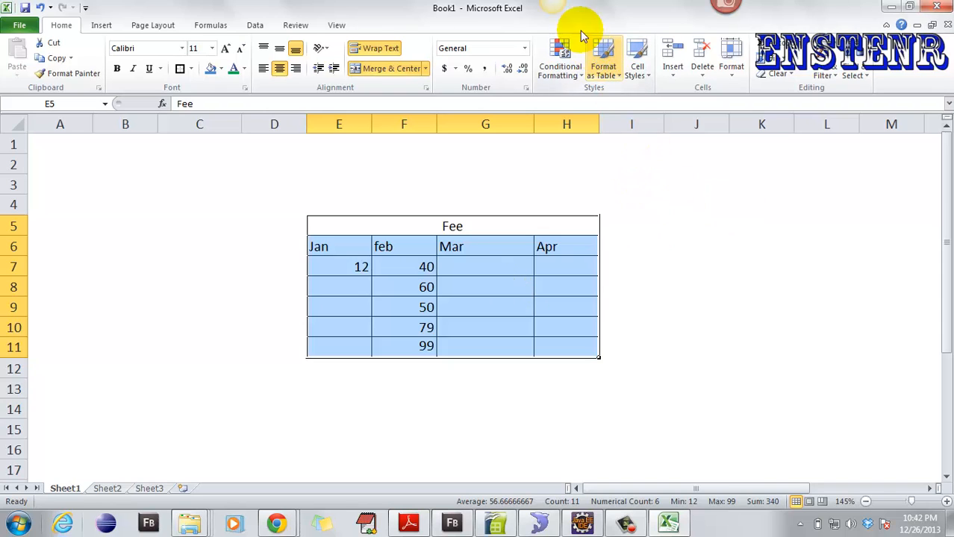
- Toggle the gridlines and headings display off and back on in Page Layout sheet options
click(208, 26)
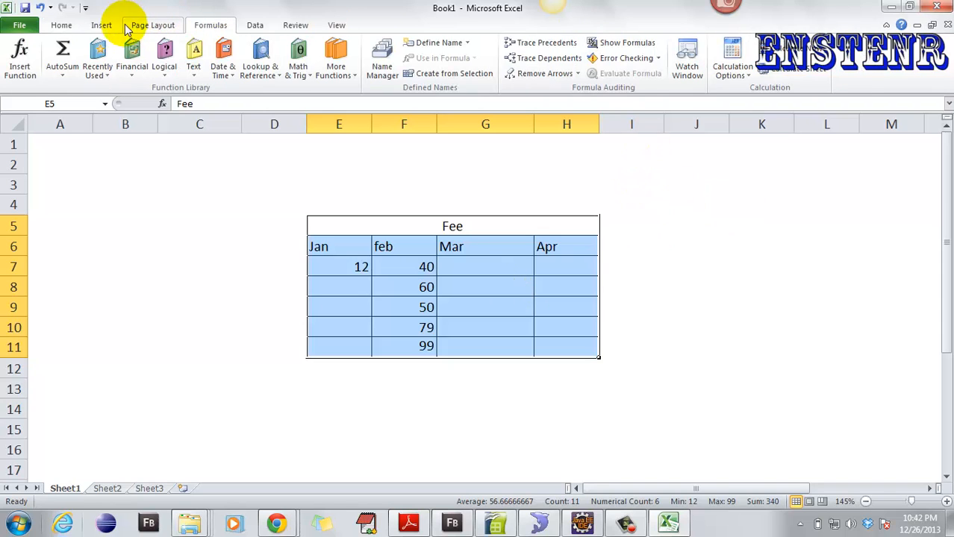
click(101, 25)
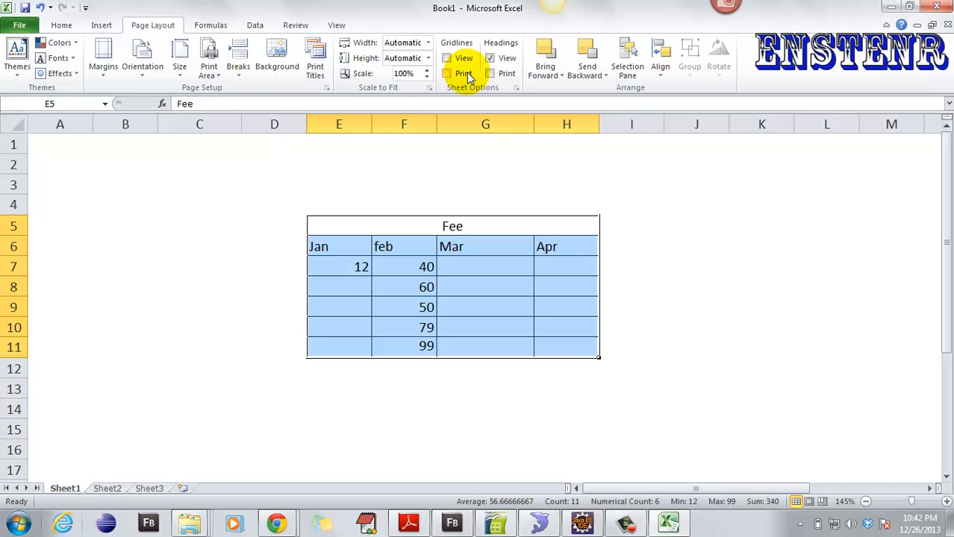
click(447, 58)
click(450, 59)
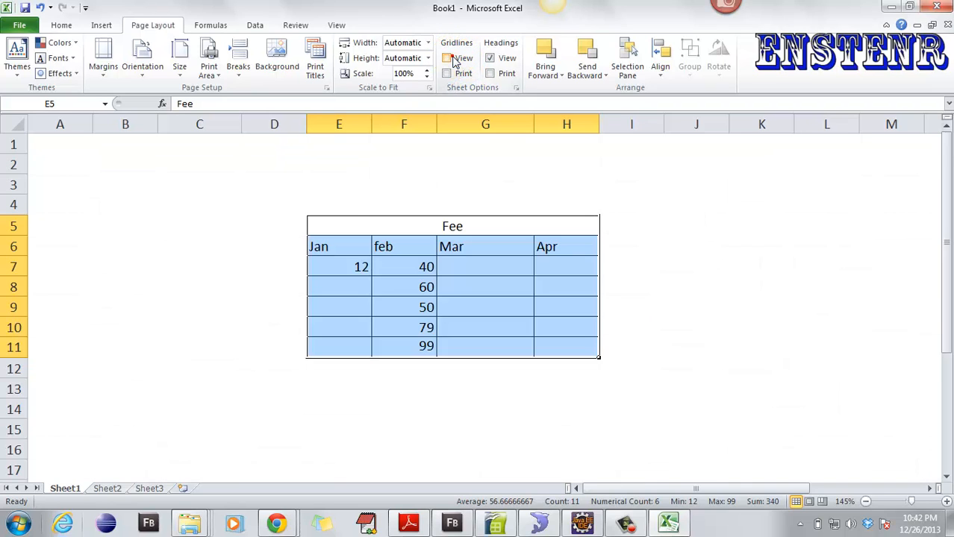
click(491, 58)
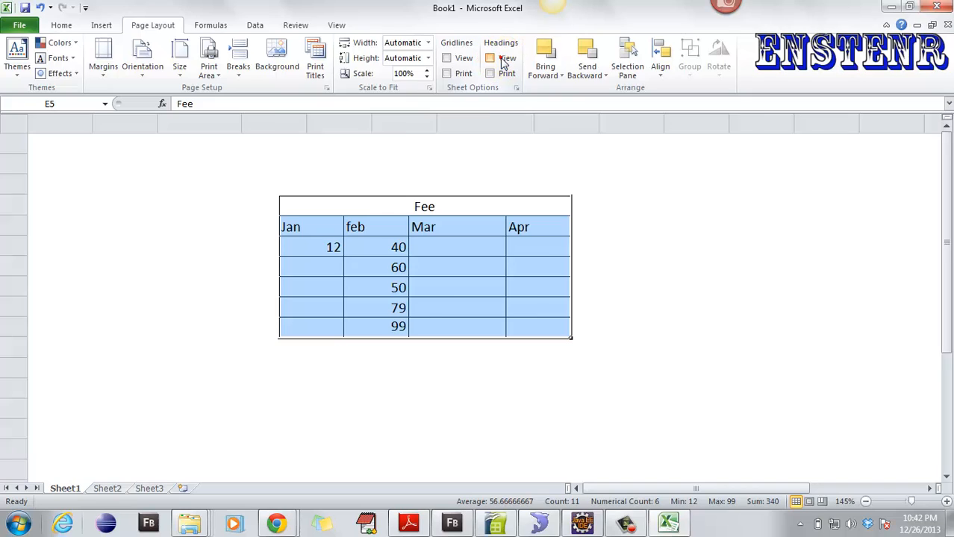
click(503, 60)
- Turn on printing of both gridlines and headings
click(462, 77)
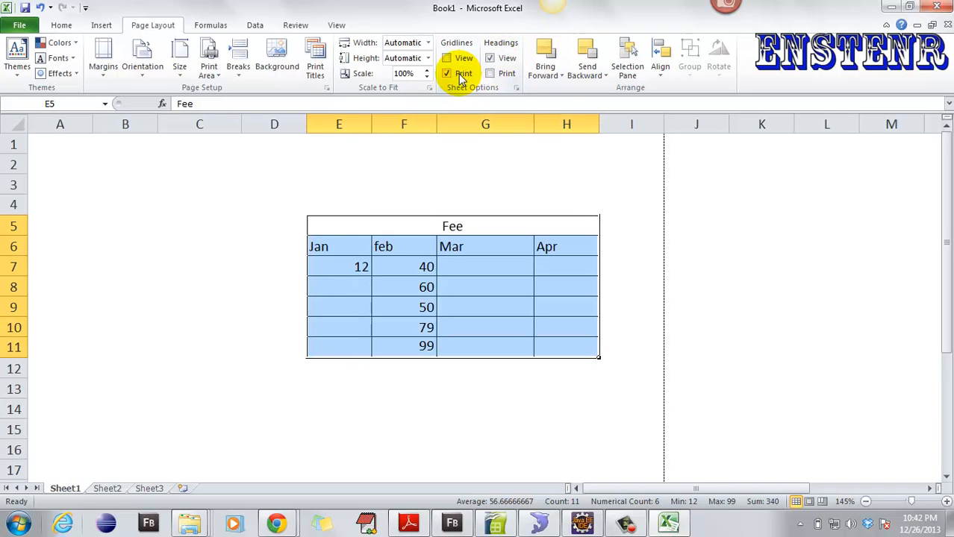
scroll(612, 286, down, 10)
scroll(613, 287, up, 10)
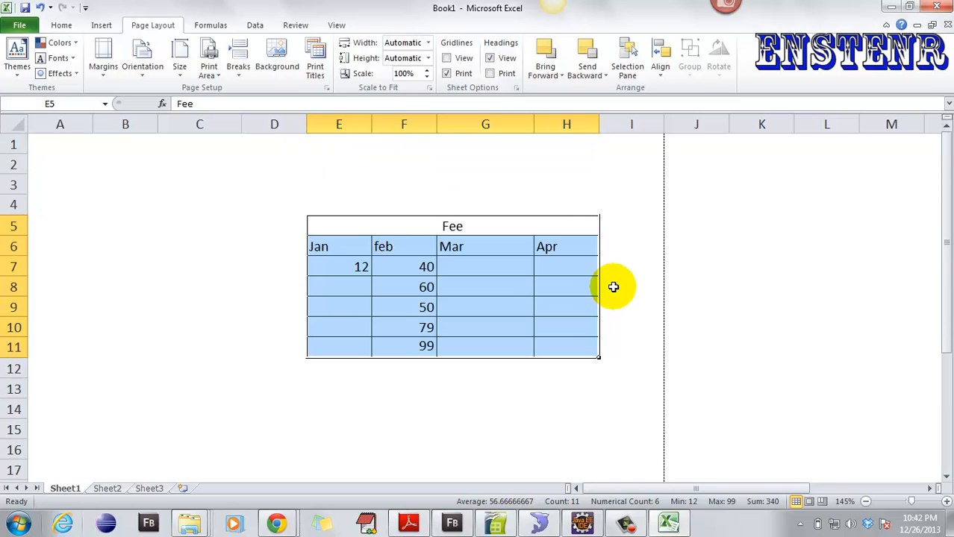
ctrl+scroll(613, 287, down, 7)
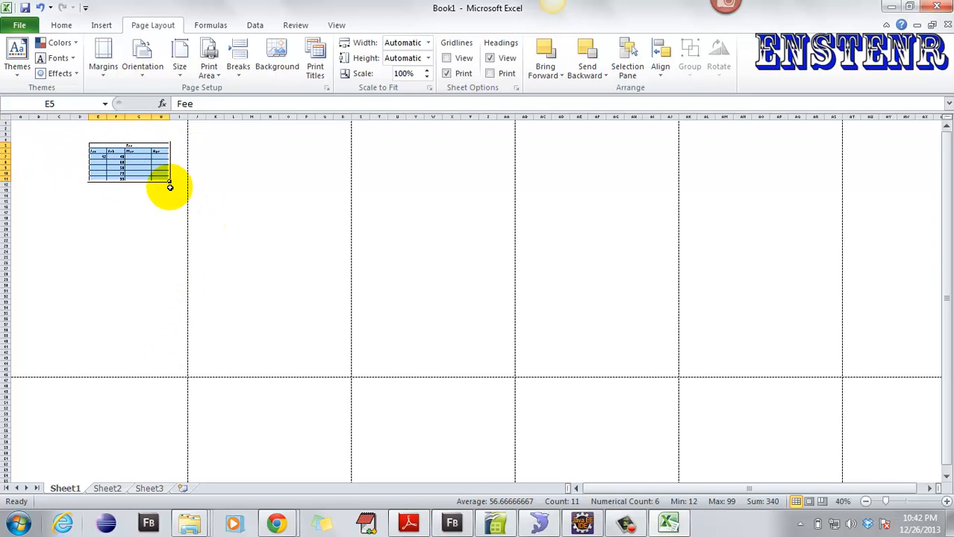
ctrl+scroll(170, 185, up, 5)
ctrl+scroll(194, 188, up, 2)
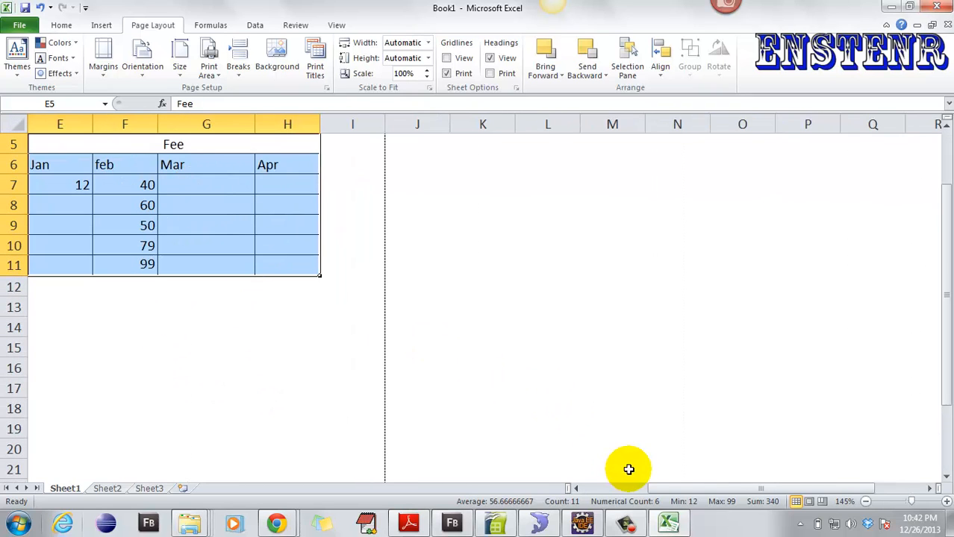
drag(666, 490, 566, 489)
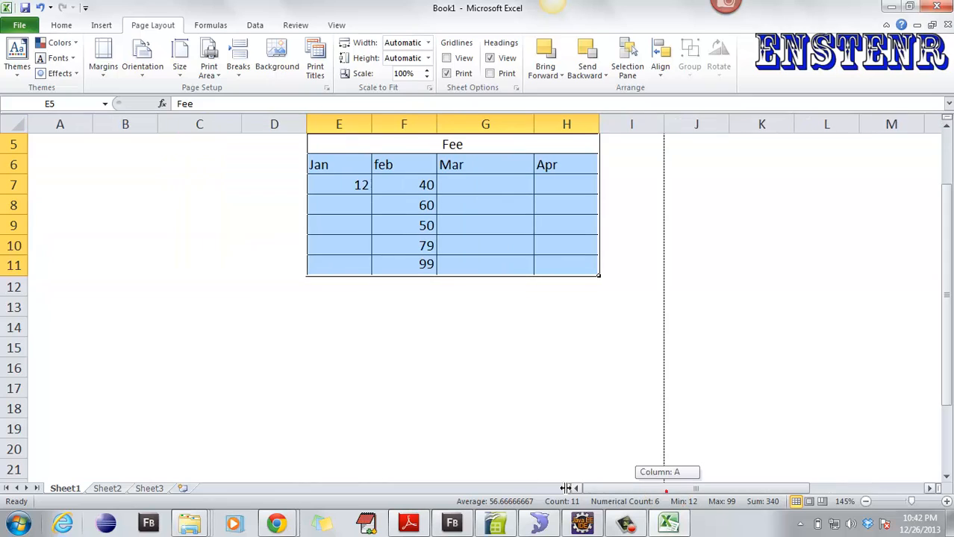
click(493, 74)
scroll(558, 269, up, 2)
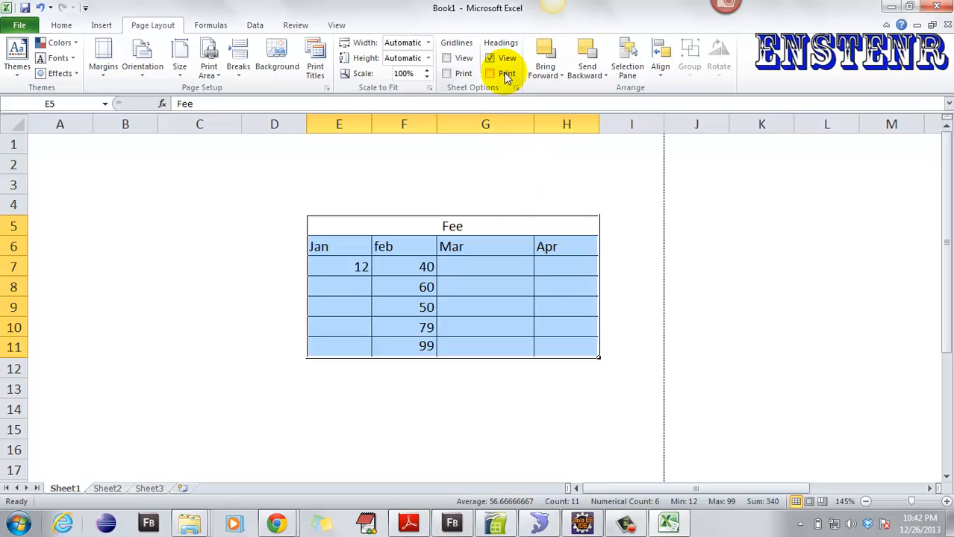
click(202, 26)
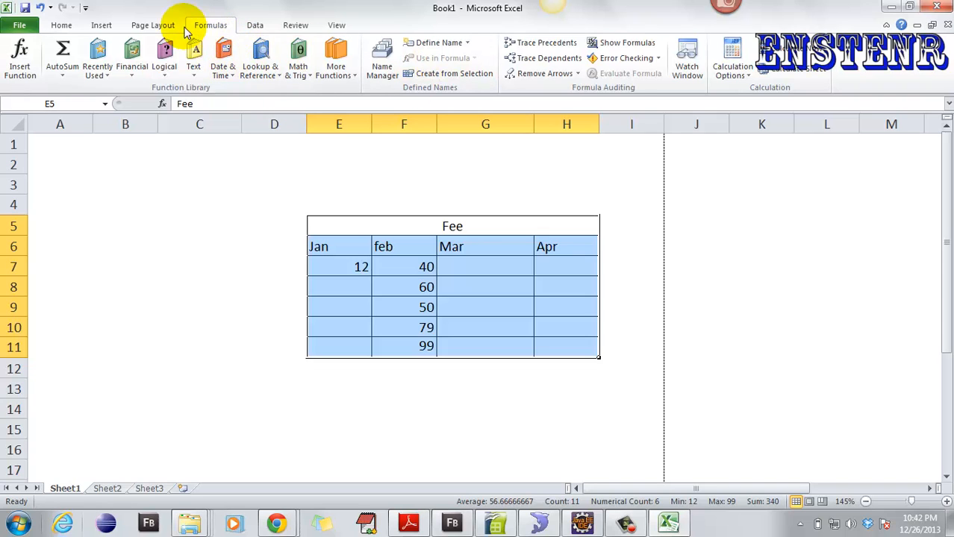
click(154, 26)
- Show the sheet gridlines again
click(448, 59)
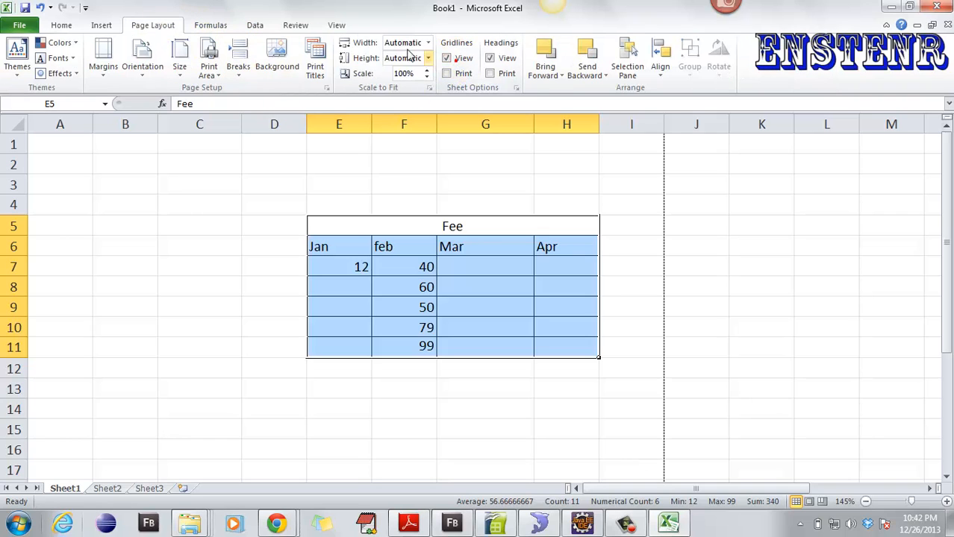
click(212, 25)
click(254, 25)
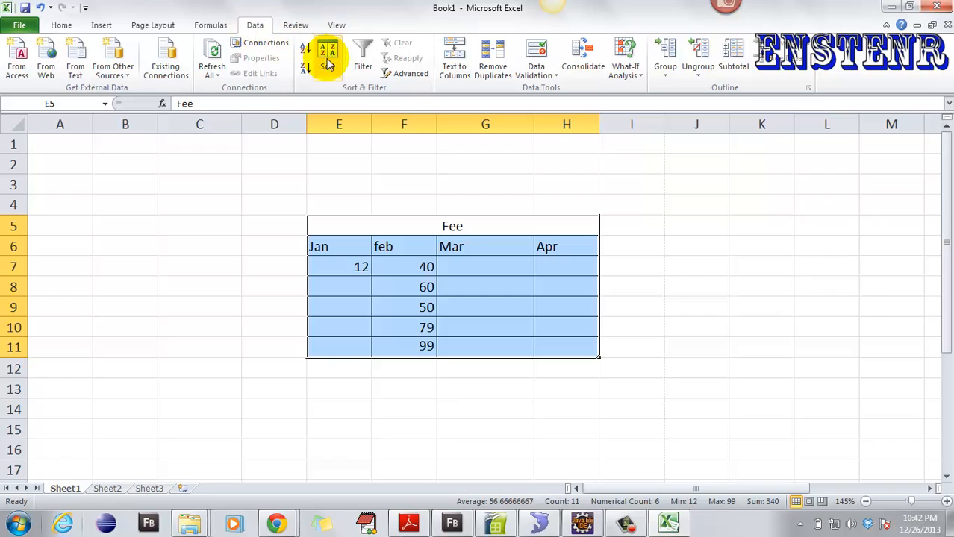
- Enter the letters z, w, s, a in cells C3:C6
click(207, 188)
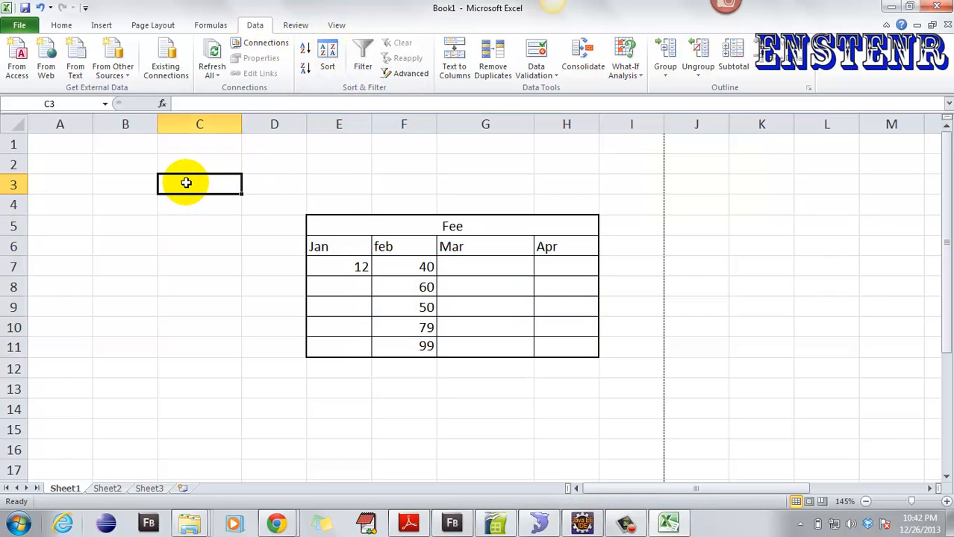
text(z)
key(Return)
text(w)
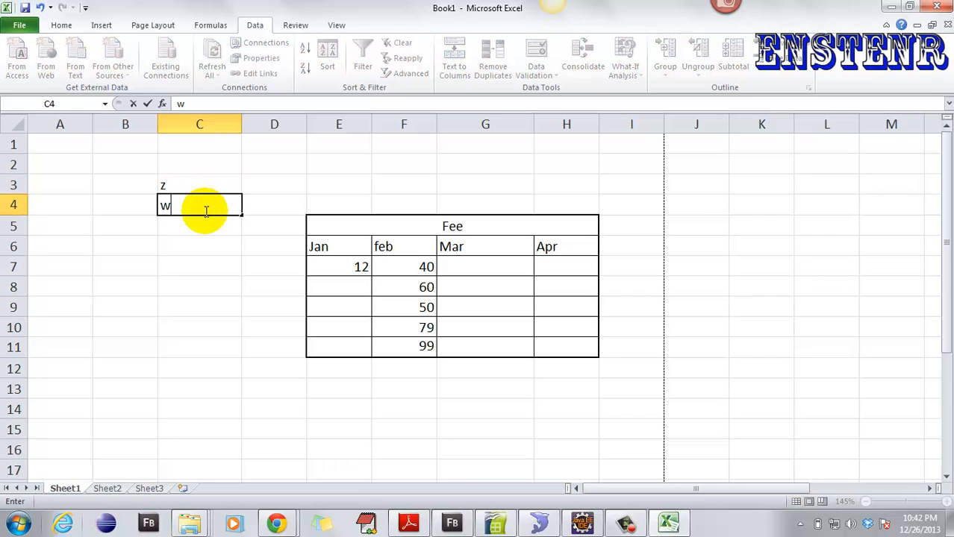
key(Return)
text(s)
key(Return)
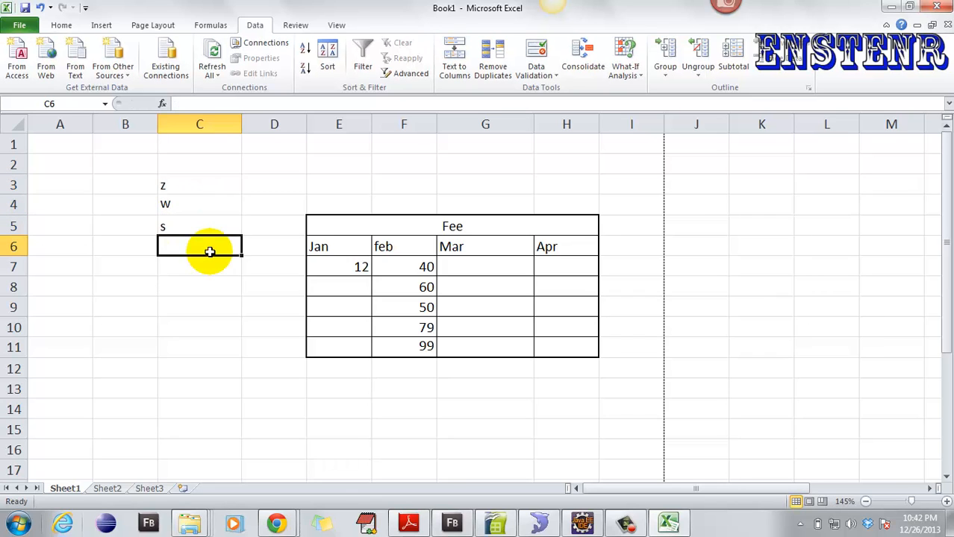
text(a)
click(248, 175)
- Sort C3:C6 from A to Z, giving a, s, w, z
drag(197, 185, 205, 245)
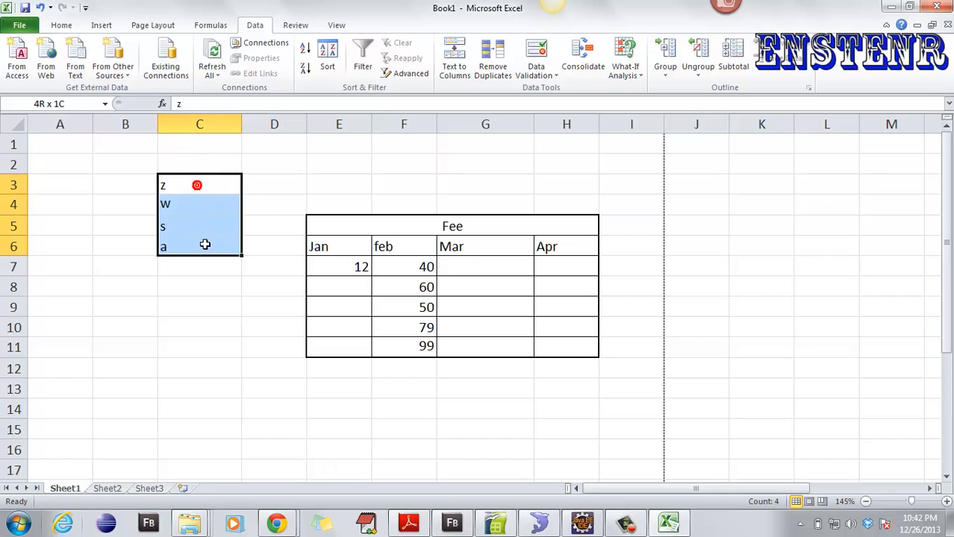
click(328, 68)
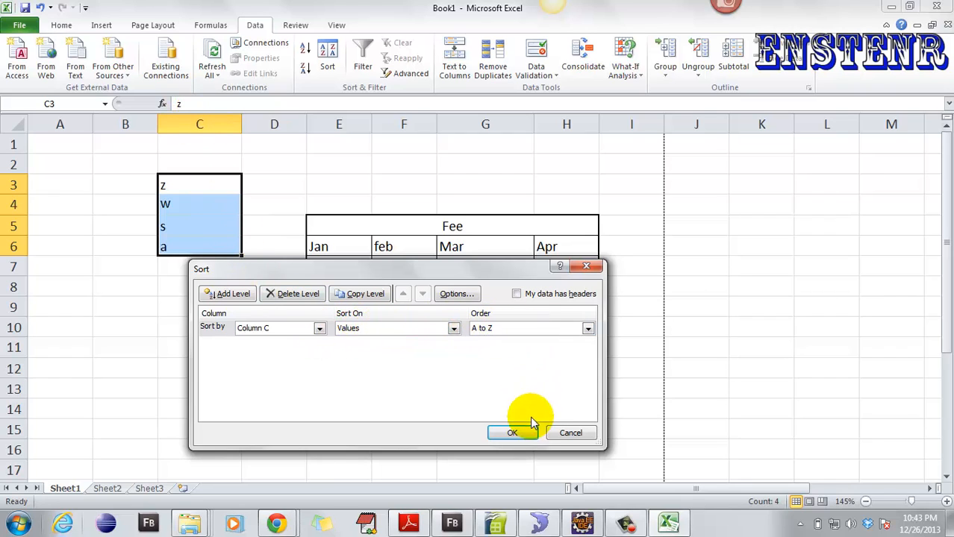
click(512, 433)
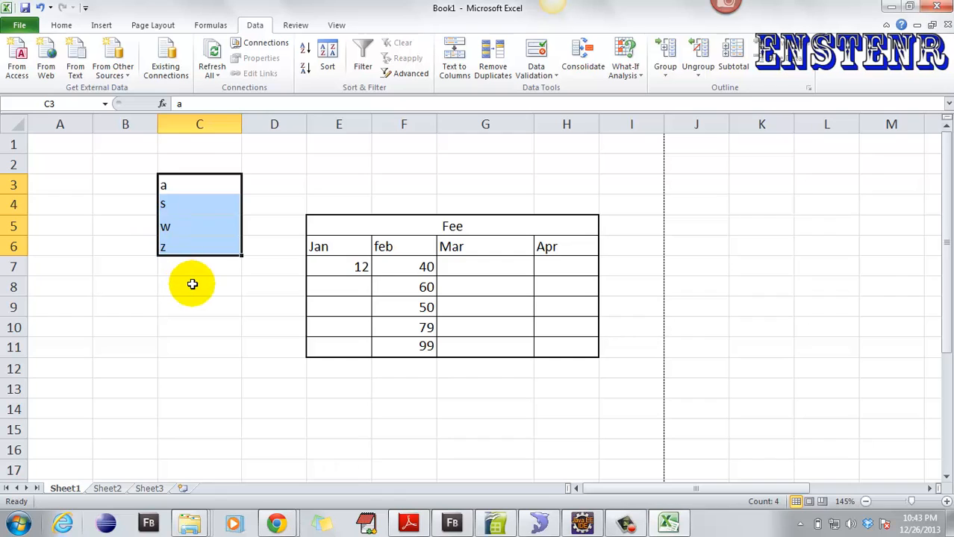
- Clear the sorted letter list from column C
click(194, 174)
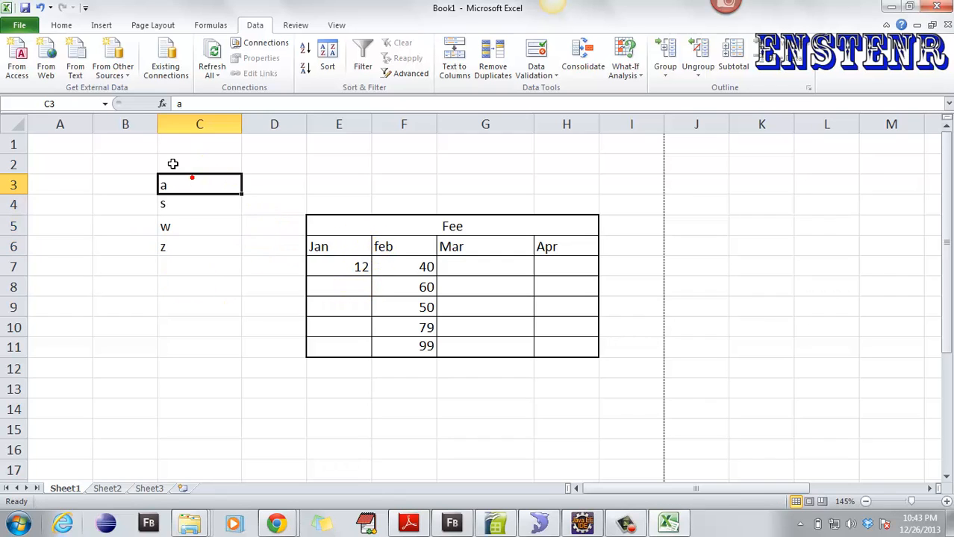
drag(172, 162, 220, 259)
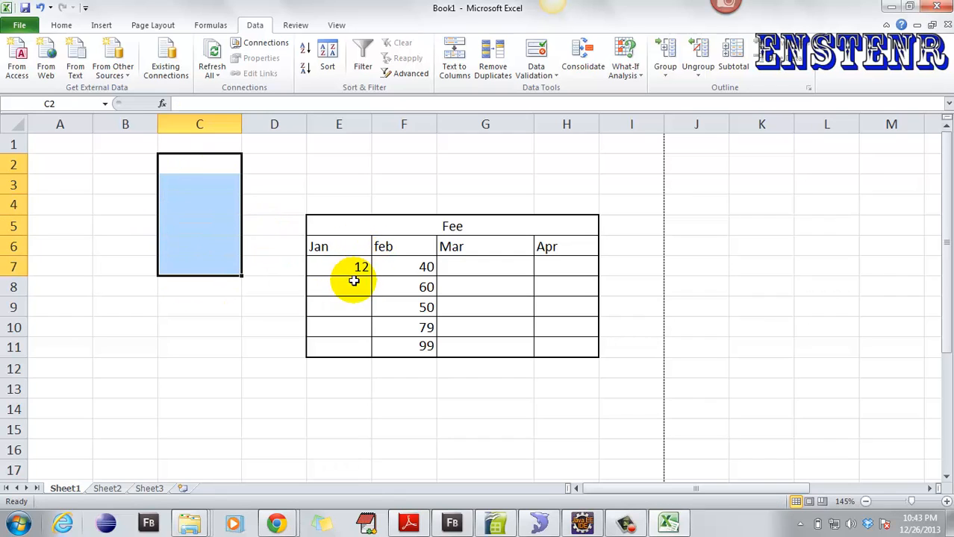
click(294, 290)
- Replace the Jan values in E7:E11 with z, y, a, b, c and select the data rows
click(333, 264)
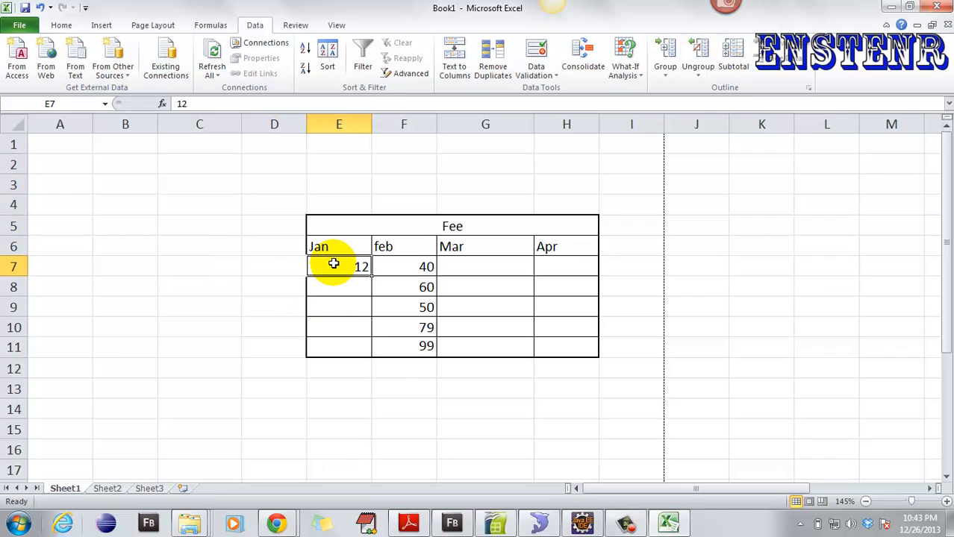
text(z)
click(347, 284)
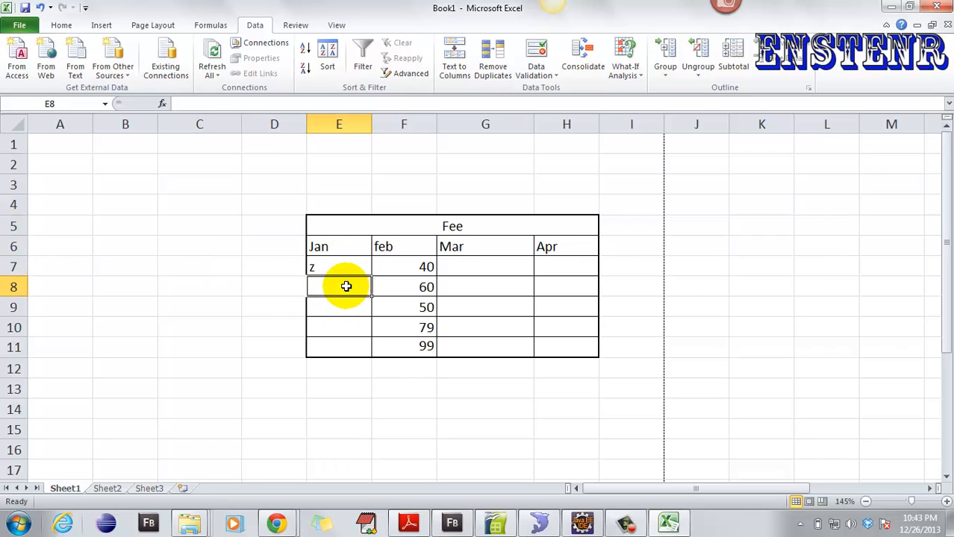
text(y)
click(345, 312)
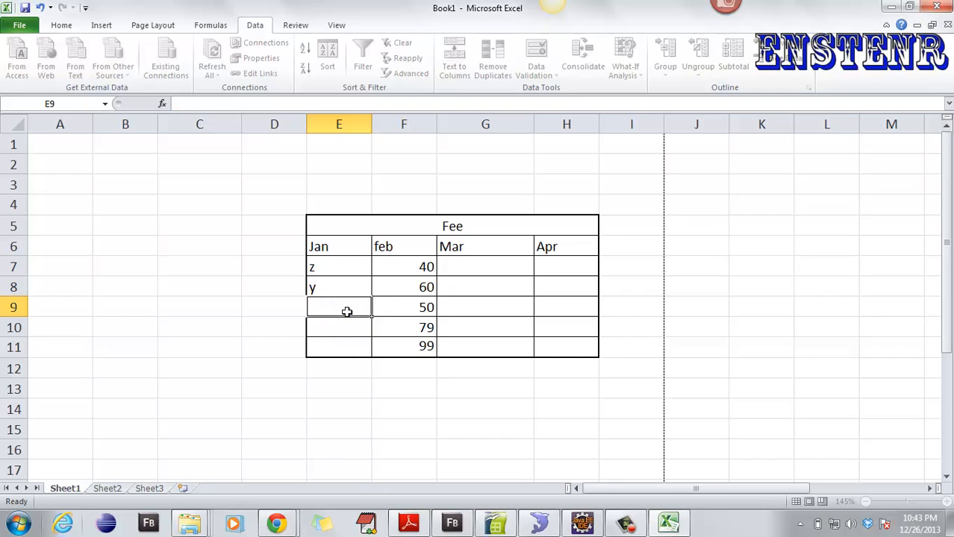
text(a)
click(347, 327)
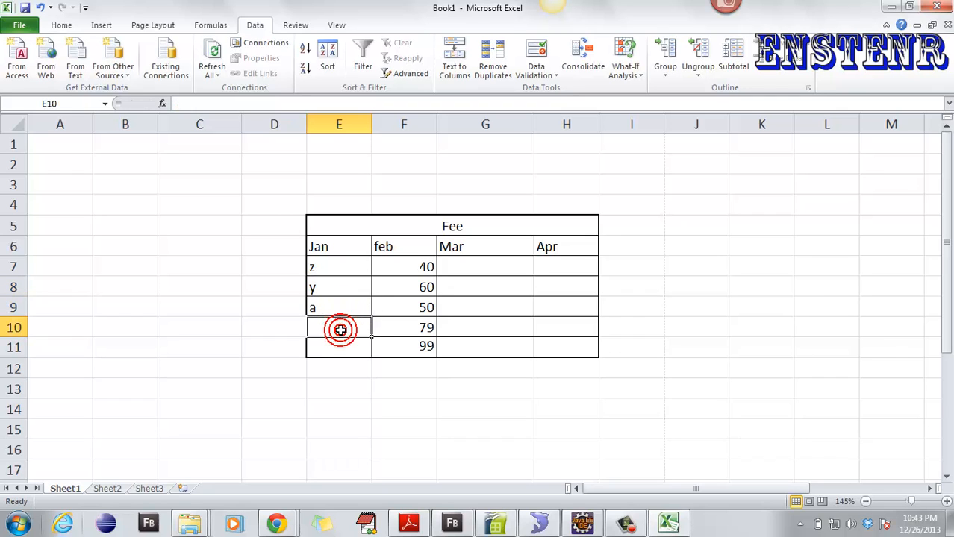
text(b)
click(343, 342)
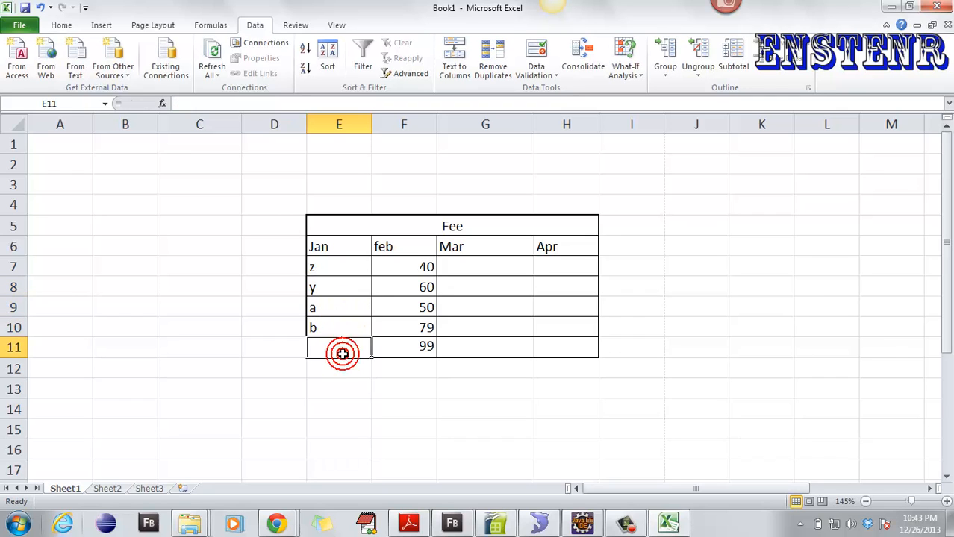
text(c)
click(354, 372)
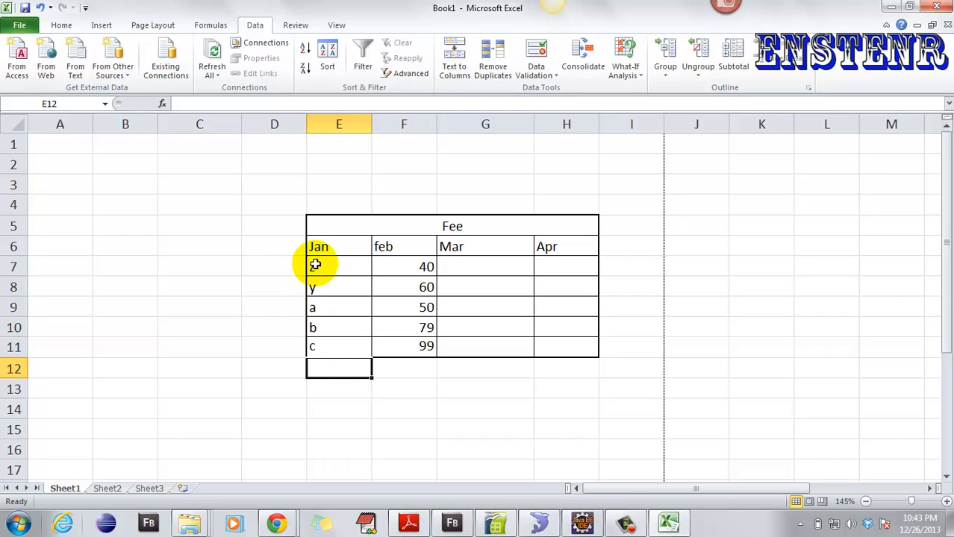
drag(315, 263, 545, 343)
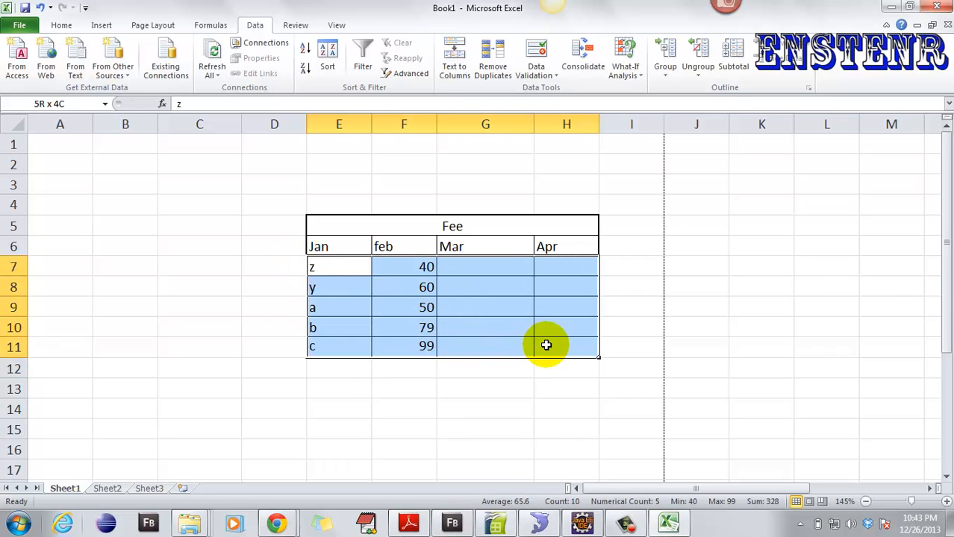
drag(320, 266, 335, 345)
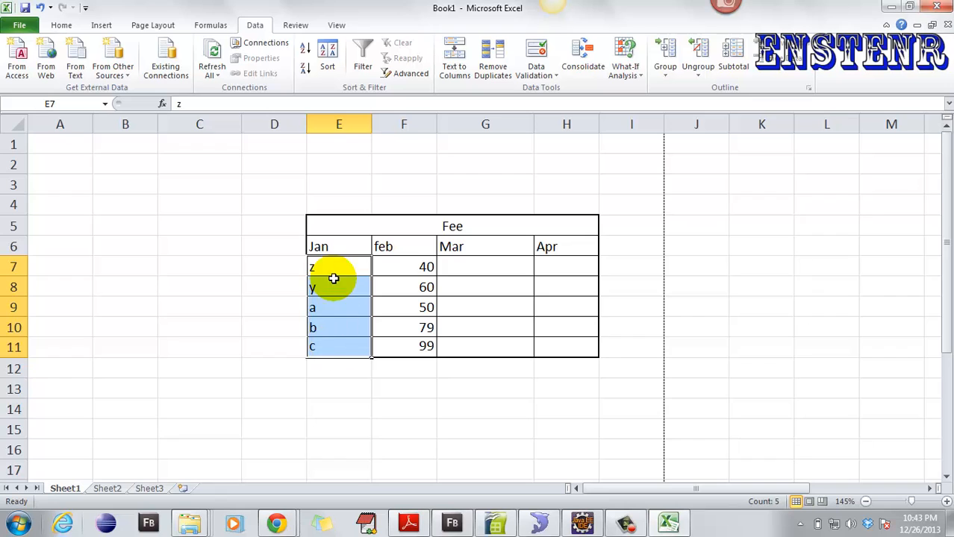
drag(314, 263, 554, 347)
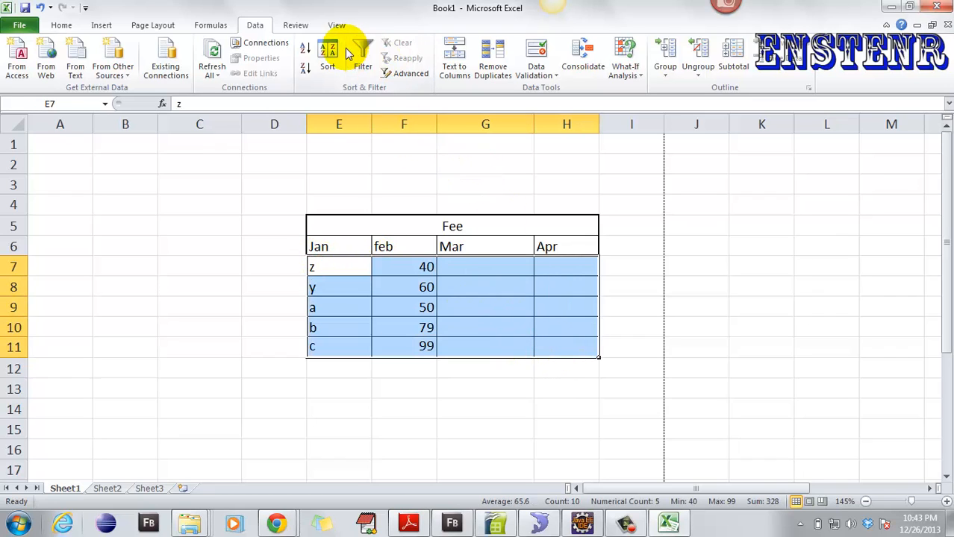
click(325, 59)
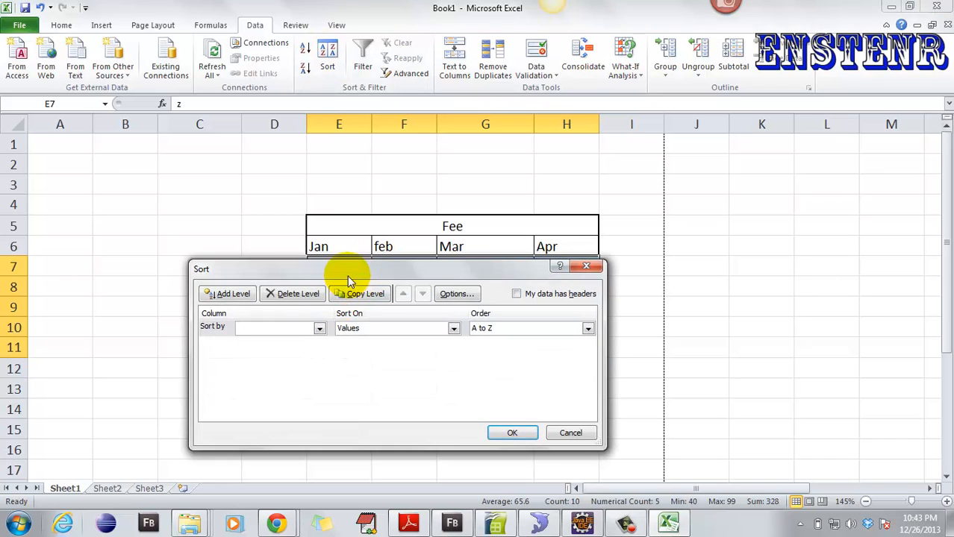
drag(348, 281, 728, 117)
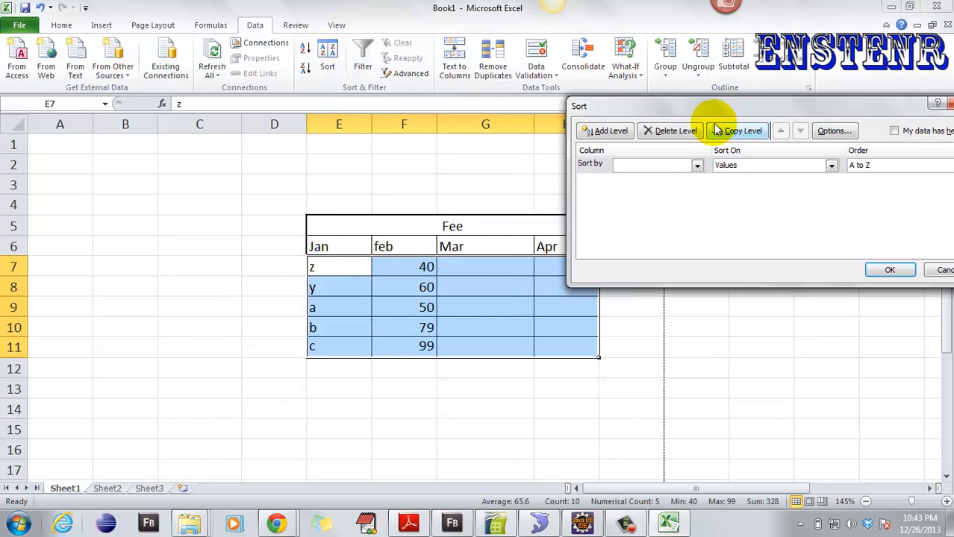
click(697, 165)
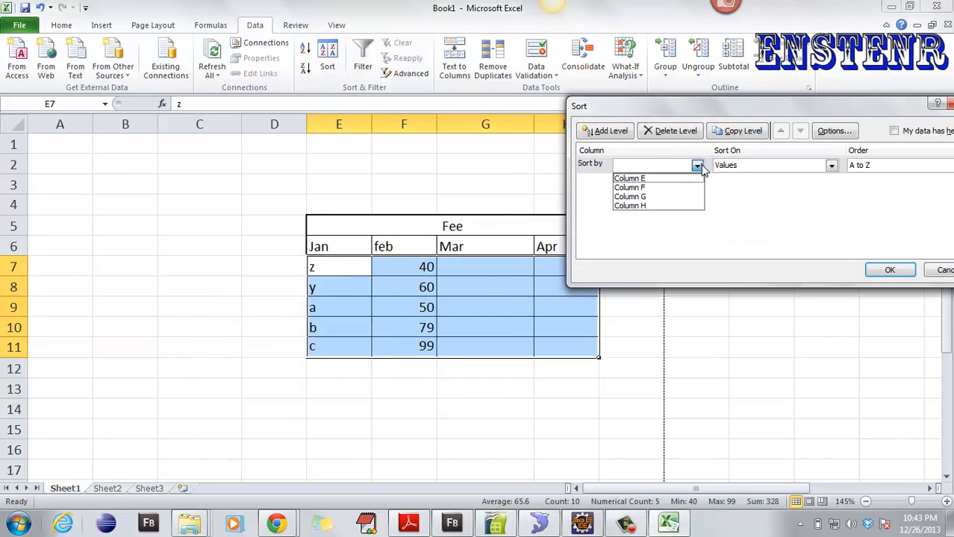
click(639, 179)
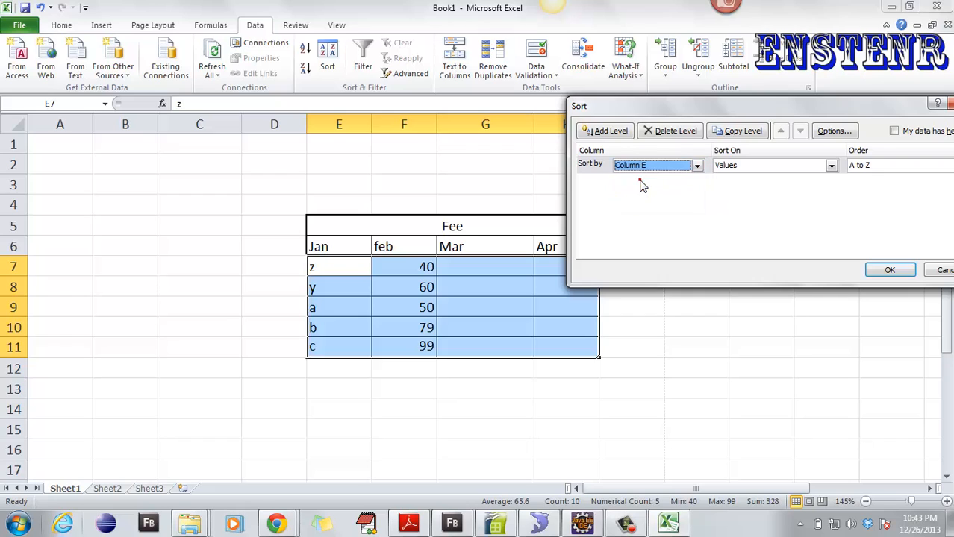
click(830, 165)
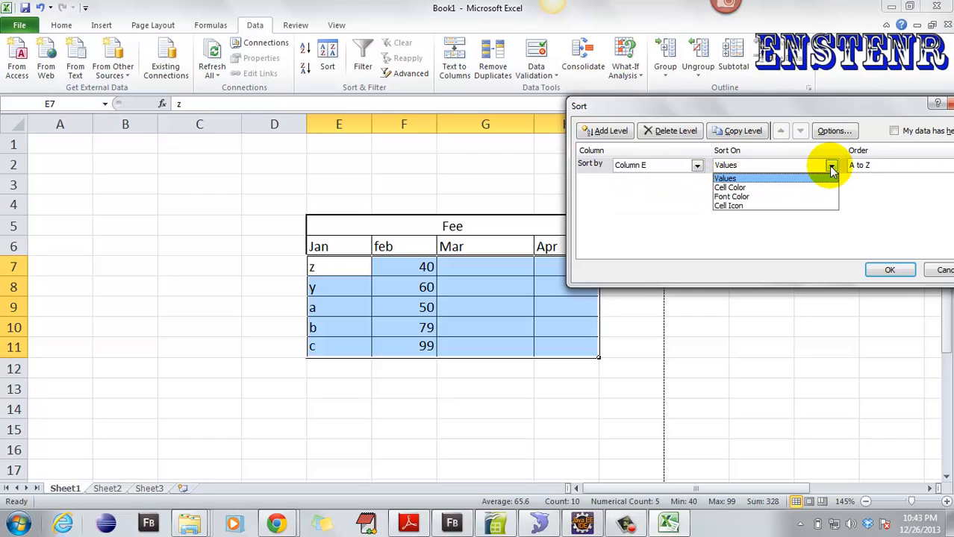
click(830, 166)
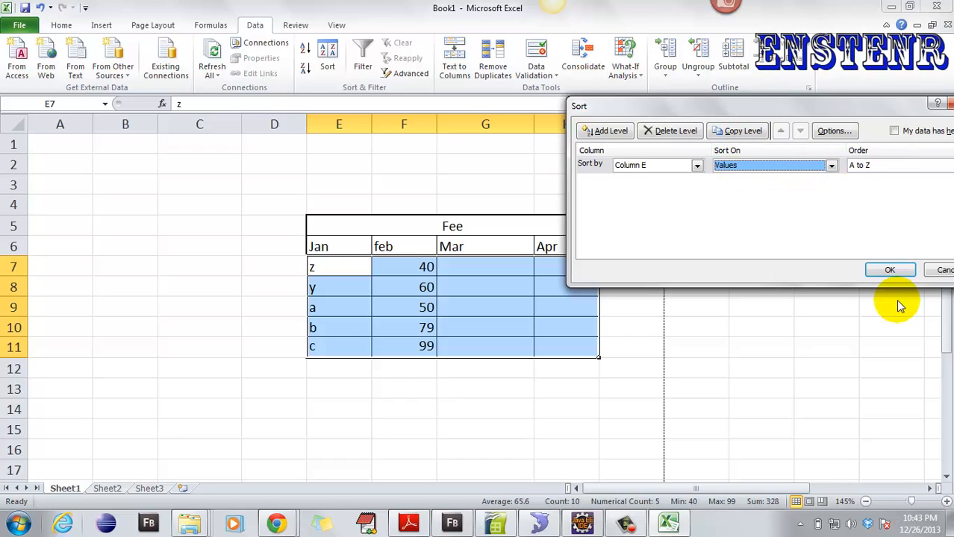
click(891, 270)
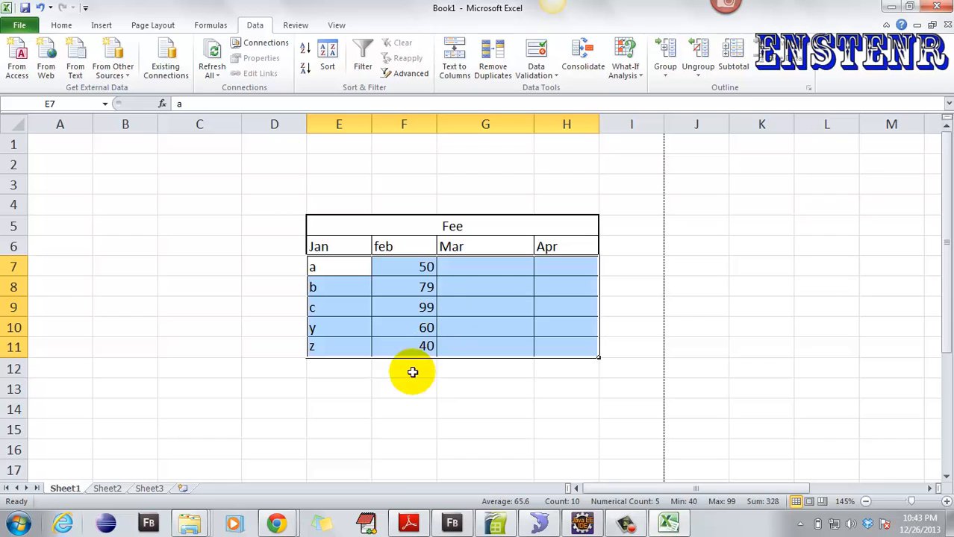
key(ctrl+z)
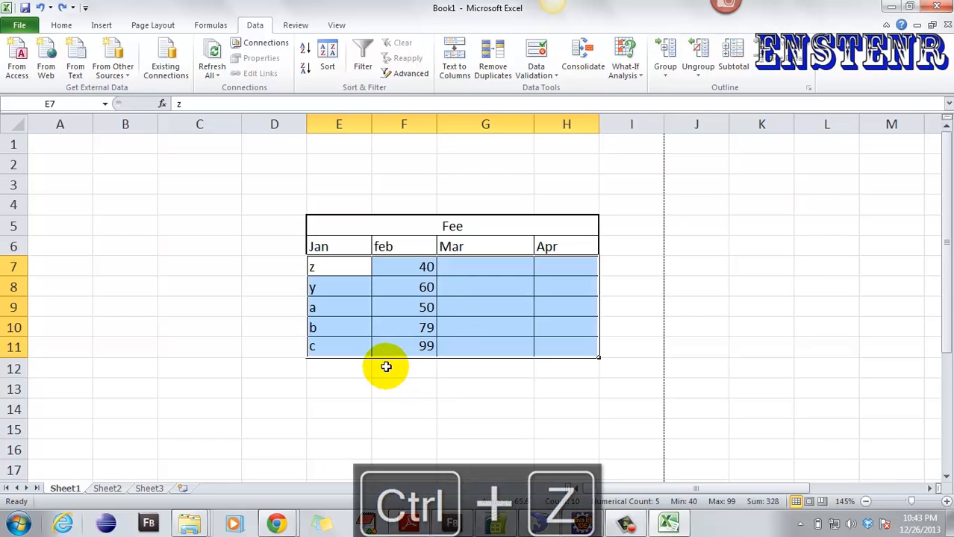
- Turn on filtering, sort only the Jan cells A to Z, then undo that sort
click(383, 367)
click(415, 274)
drag(319, 266, 340, 353)
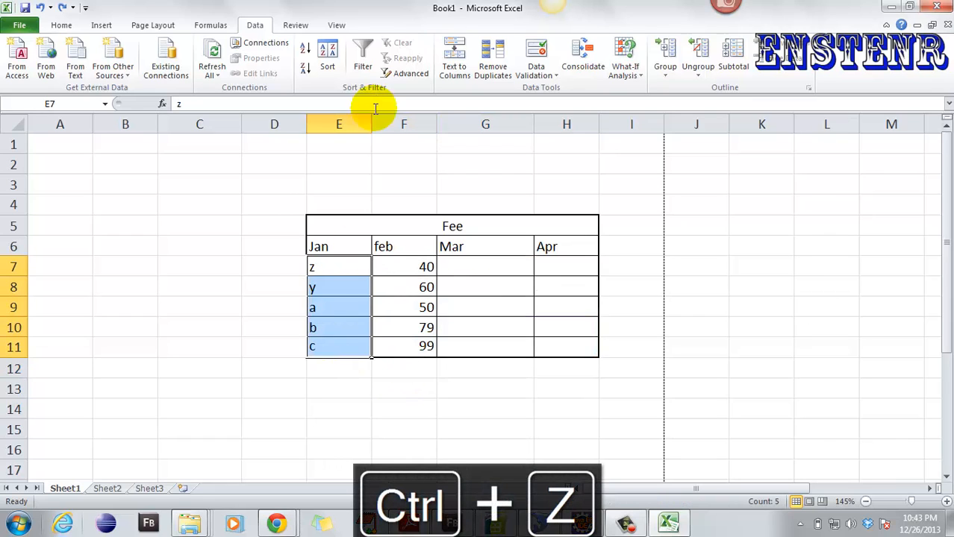
click(362, 65)
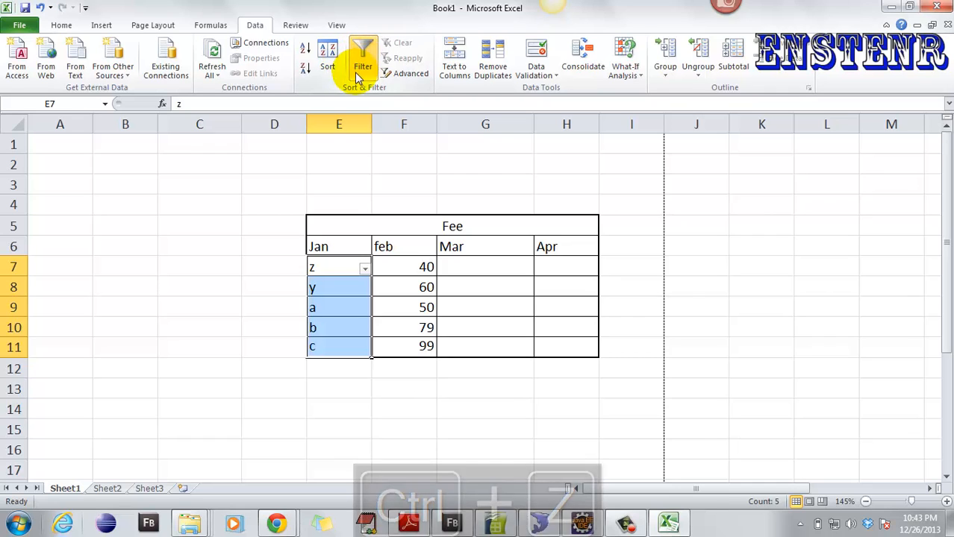
click(328, 58)
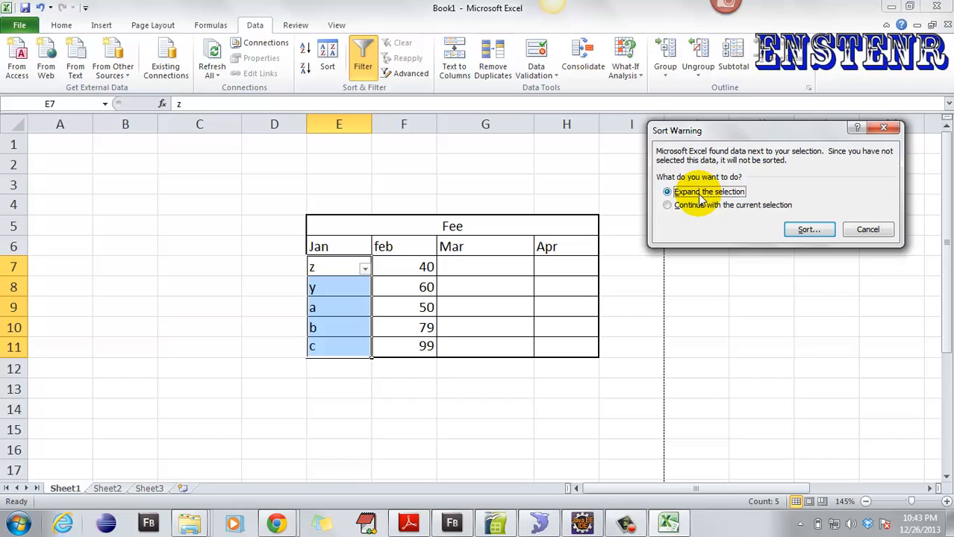
click(717, 206)
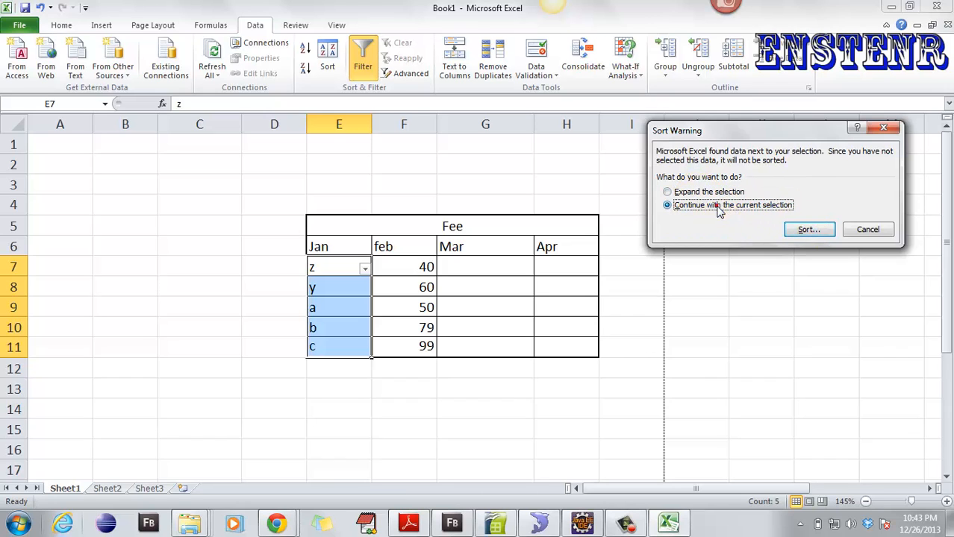
click(810, 230)
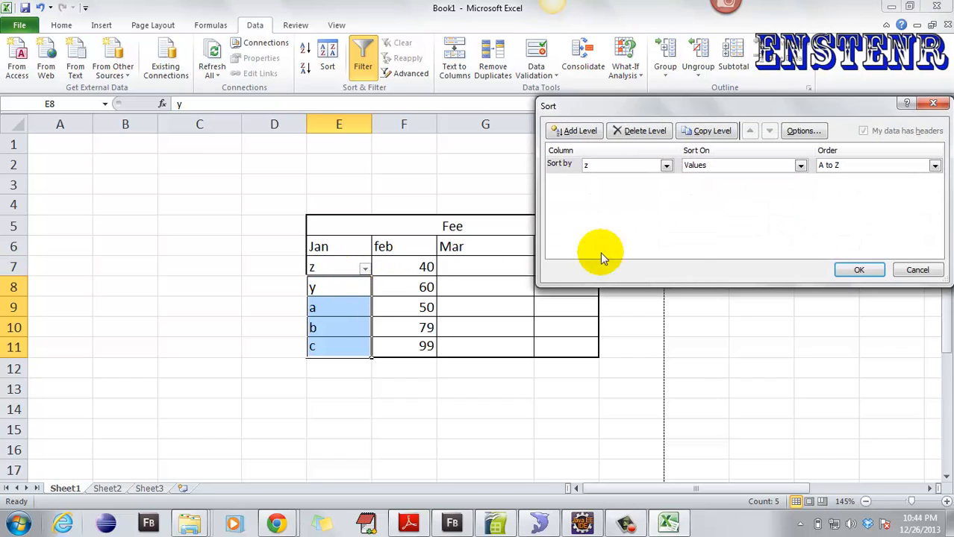
click(859, 270)
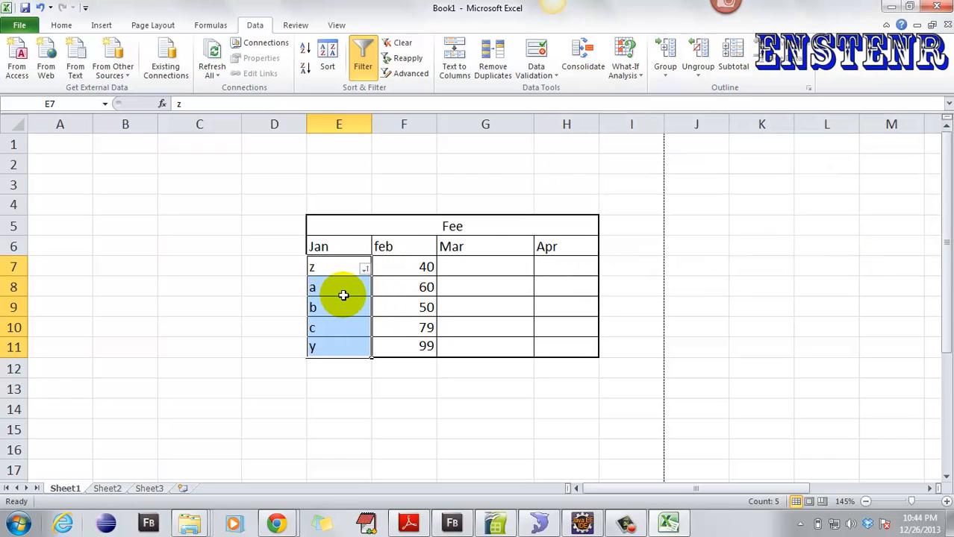
key(ctrl+z)
- Sort E7:H11 by column E from A to Z, then turn filtering off
click(333, 271)
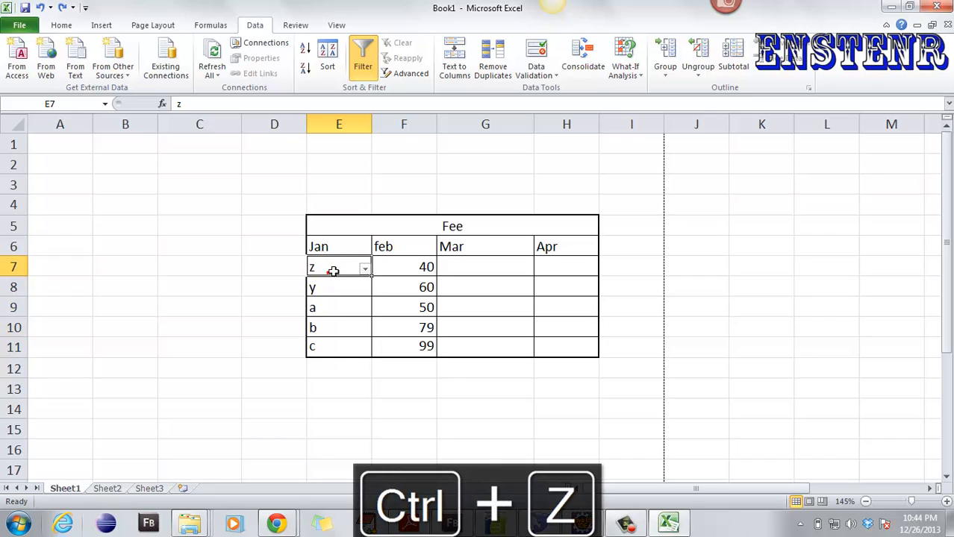
drag(351, 274, 542, 348)
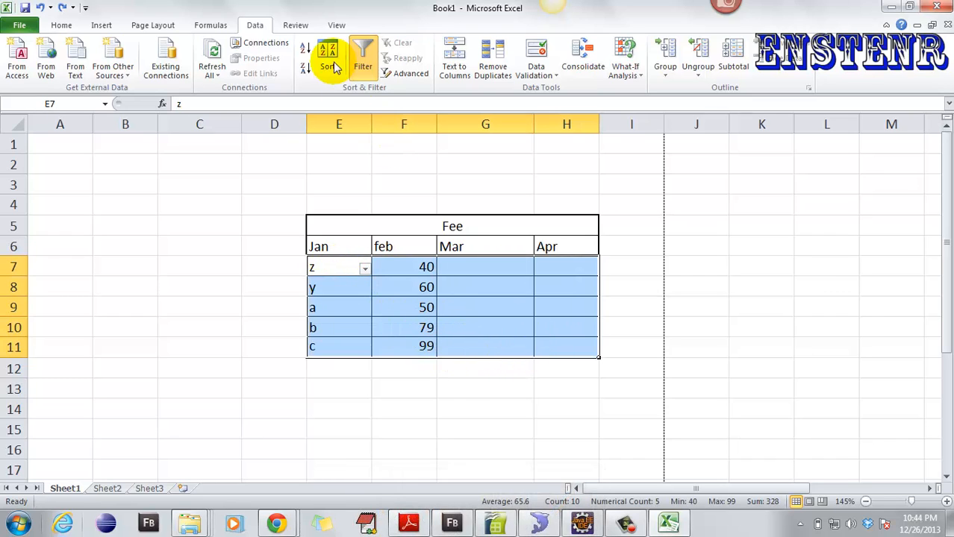
click(328, 60)
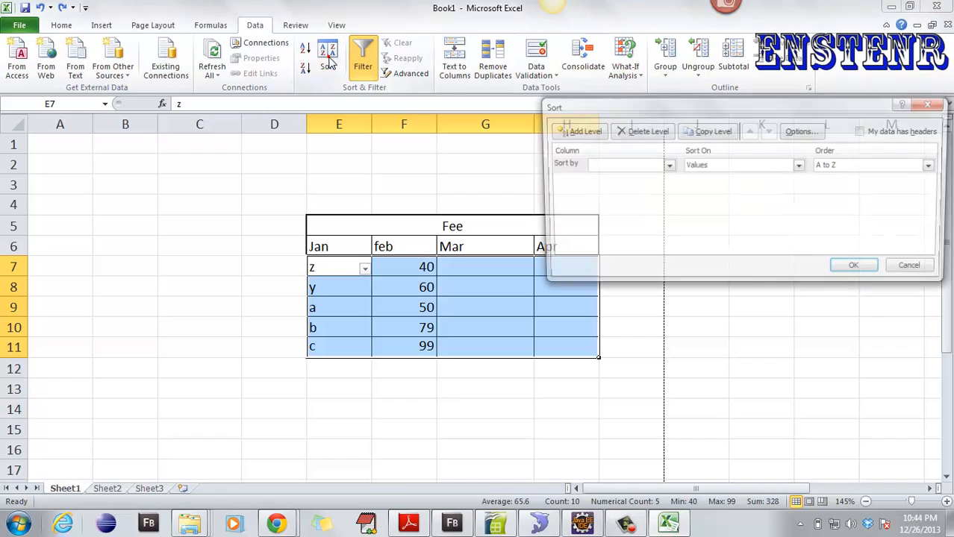
click(667, 166)
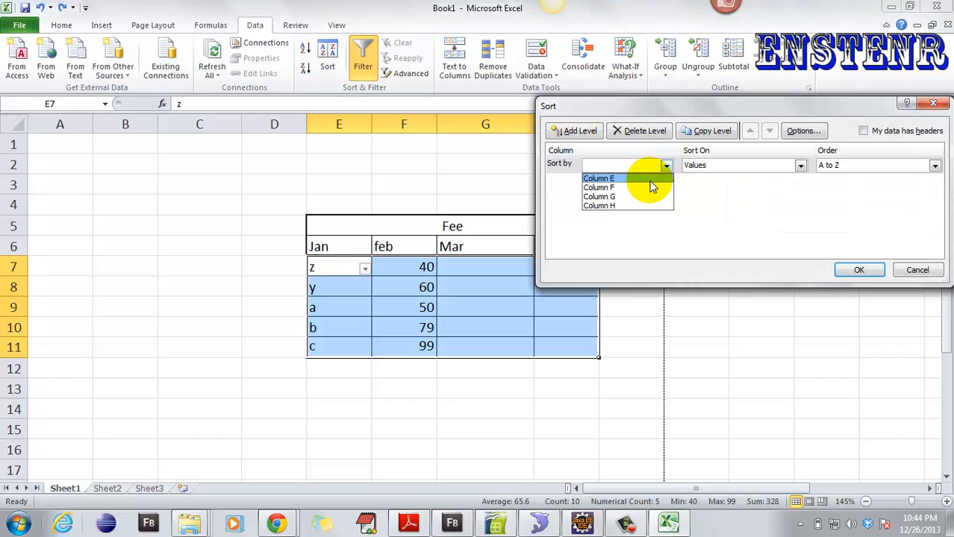
click(649, 180)
click(857, 270)
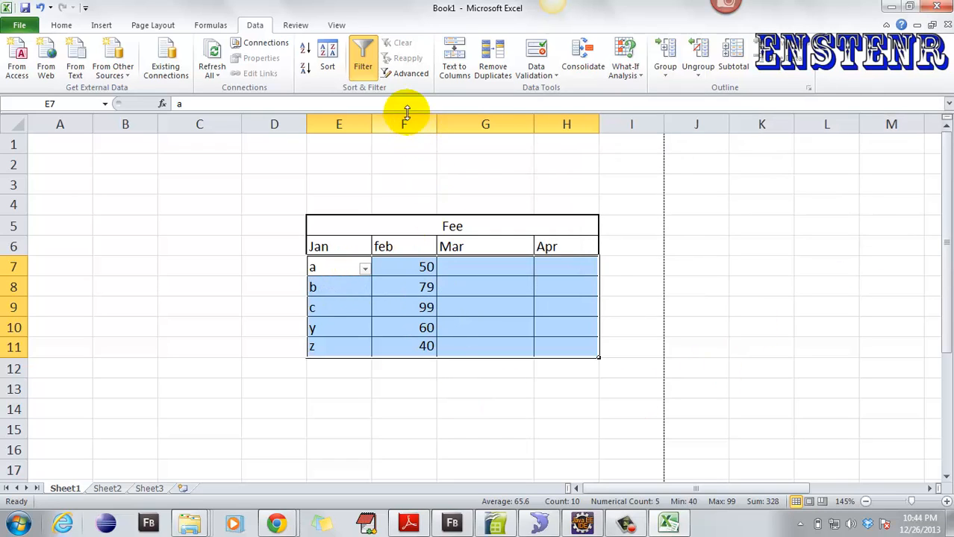
click(358, 79)
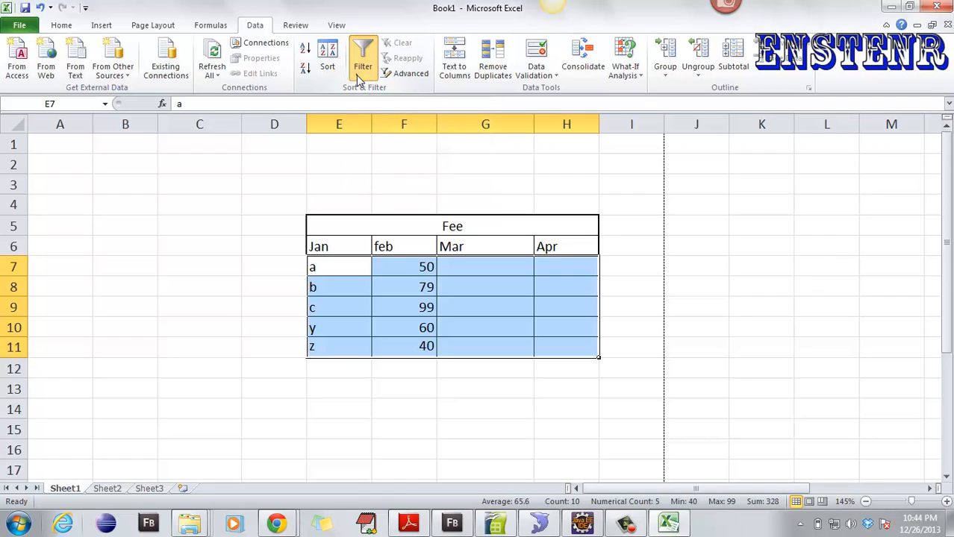
- Filter the Jan column to show only b, then undo so all five rows show
click(378, 312)
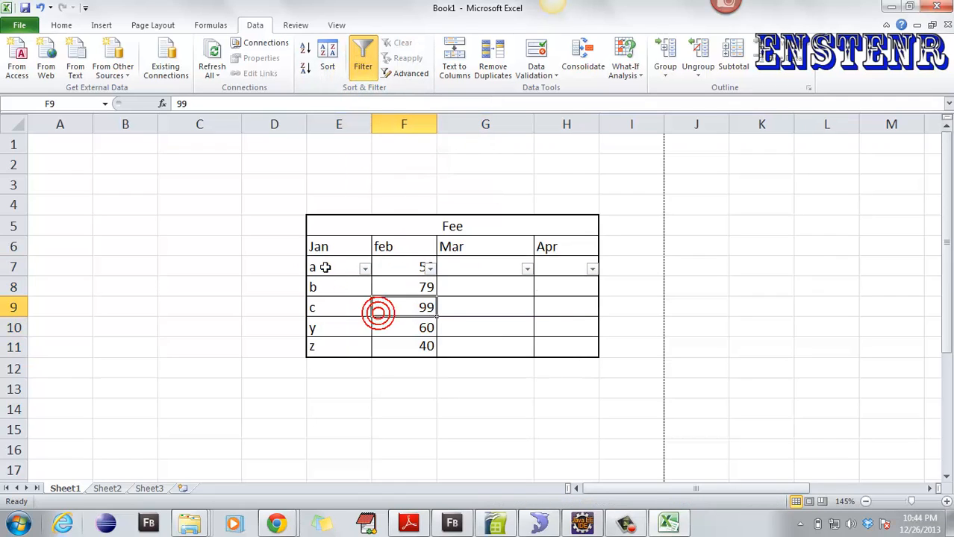
drag(325, 268, 582, 262)
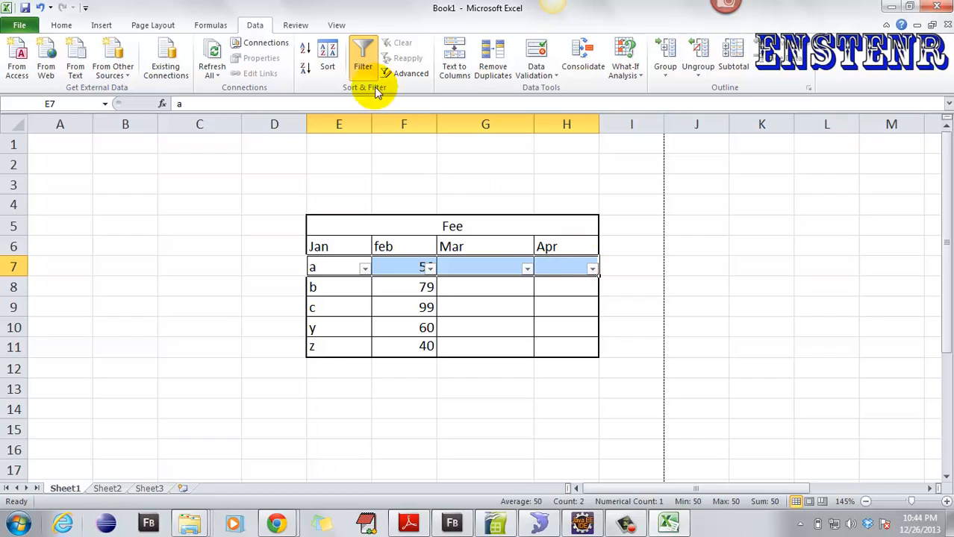
click(364, 269)
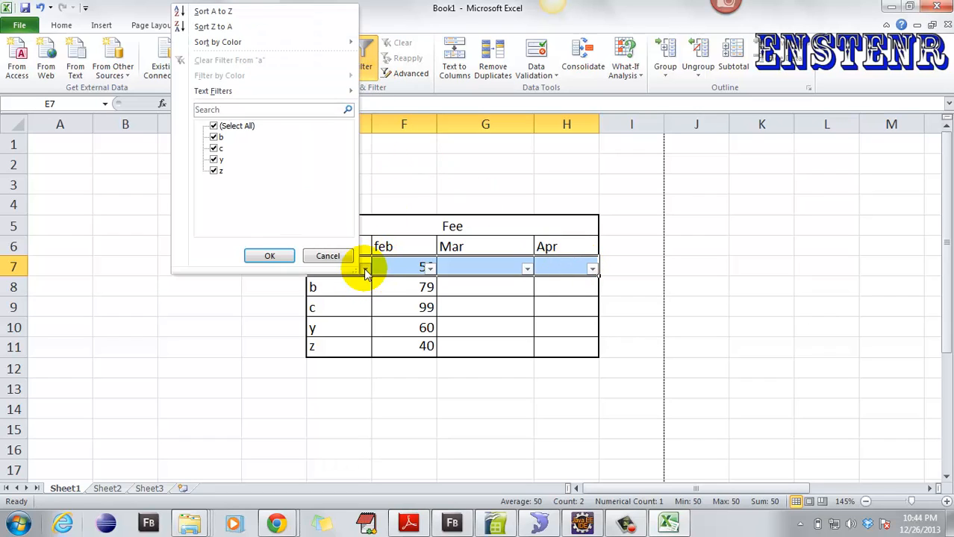
click(215, 127)
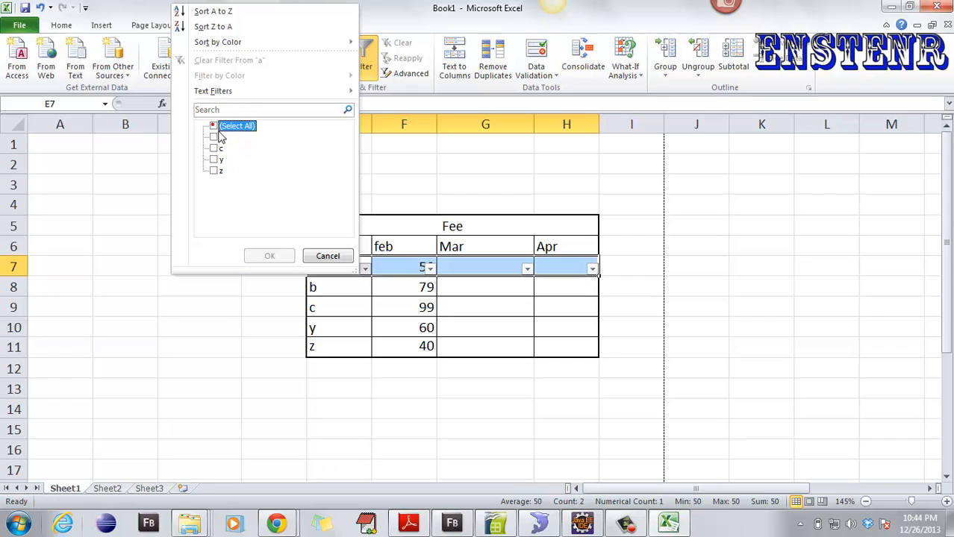
click(215, 138)
click(266, 257)
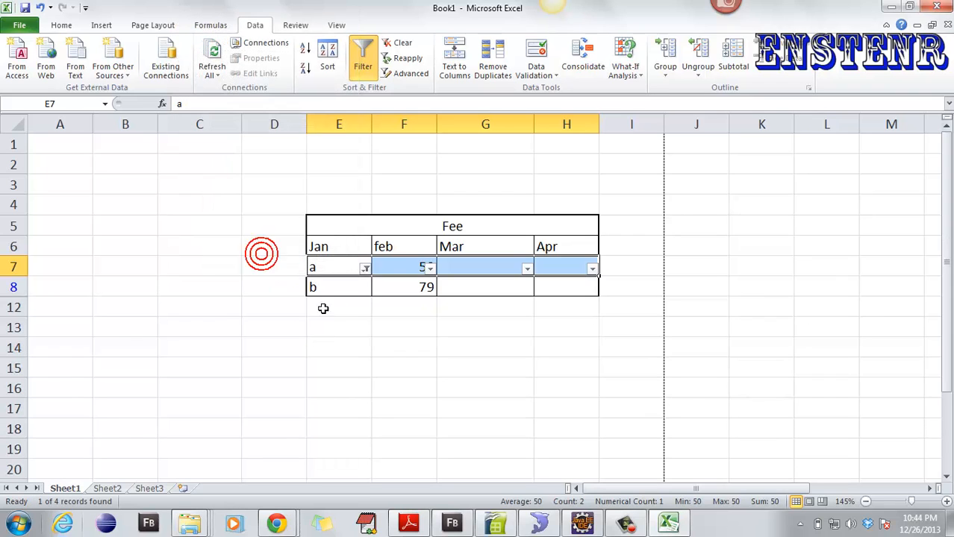
click(444, 361)
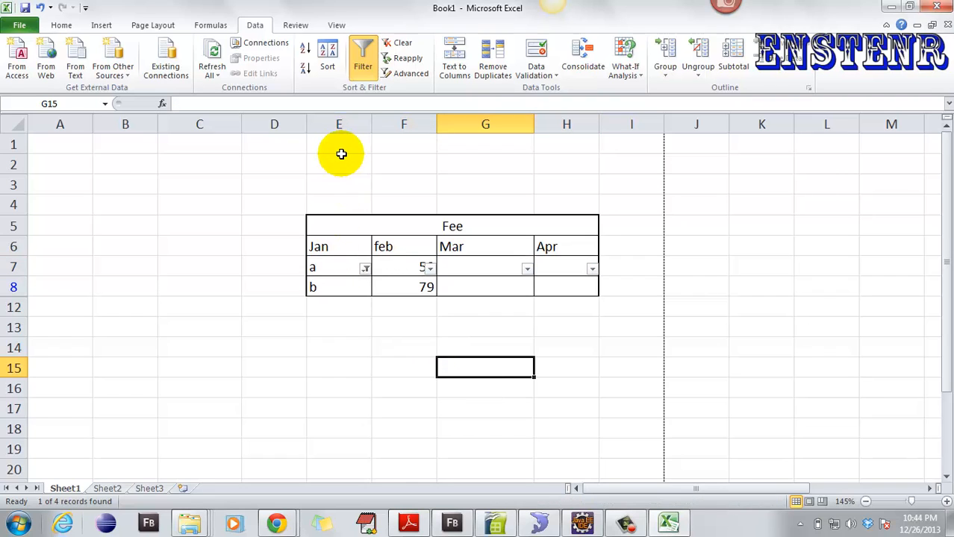
key(ctrl+z)
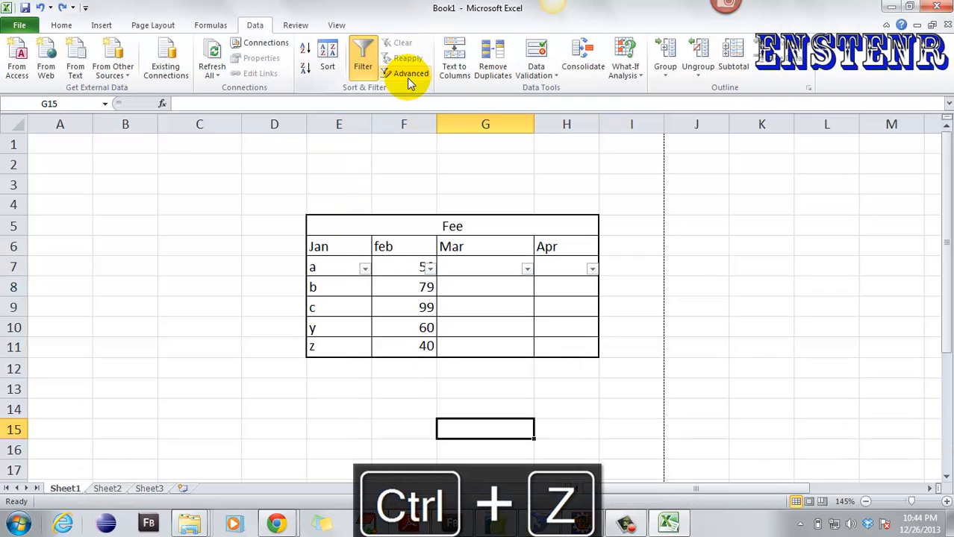
- After a dismissed Text to Columns attempt, add a duplicate 'a' in cell E12
click(456, 71)
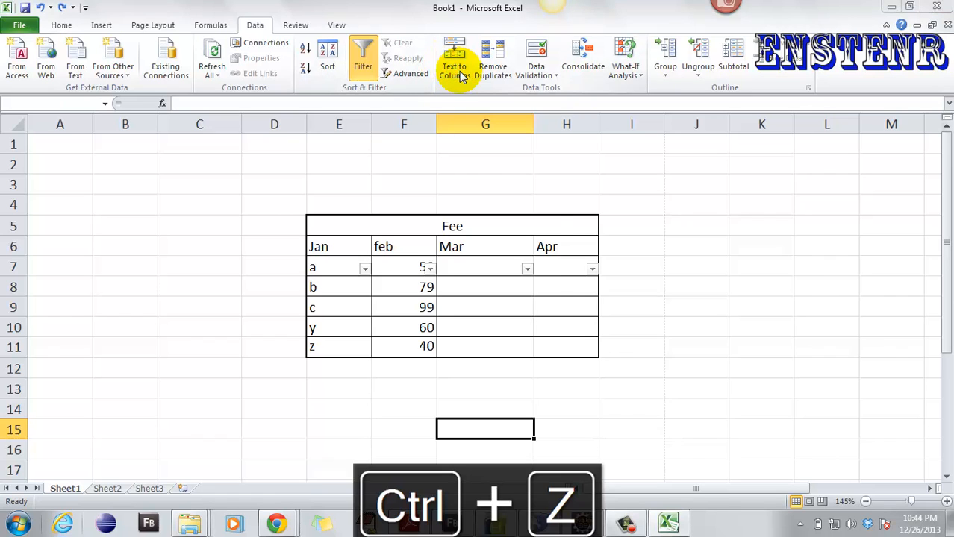
click(479, 296)
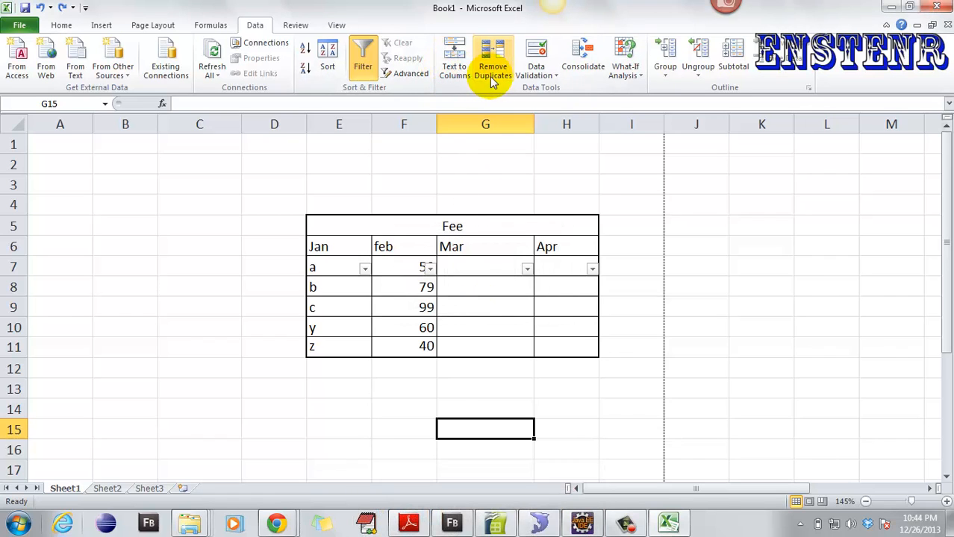
click(337, 374)
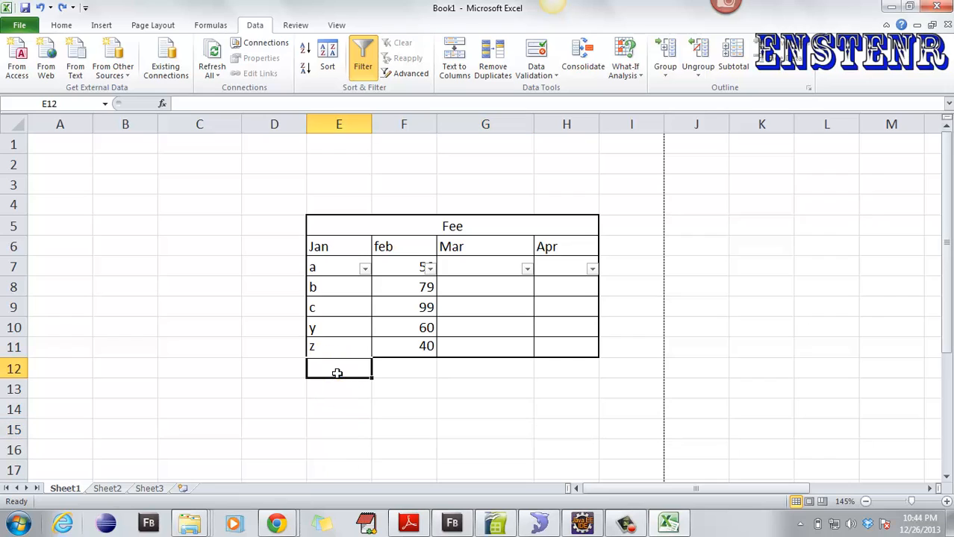
text(a)
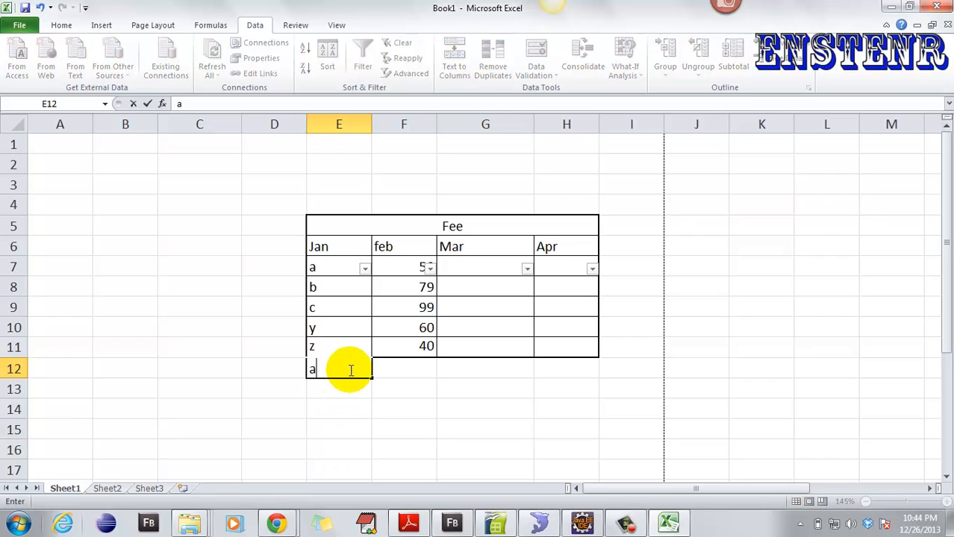
click(404, 369)
- Remove duplicates from the expanded table, checking only the Jan column
drag(335, 269, 358, 360)
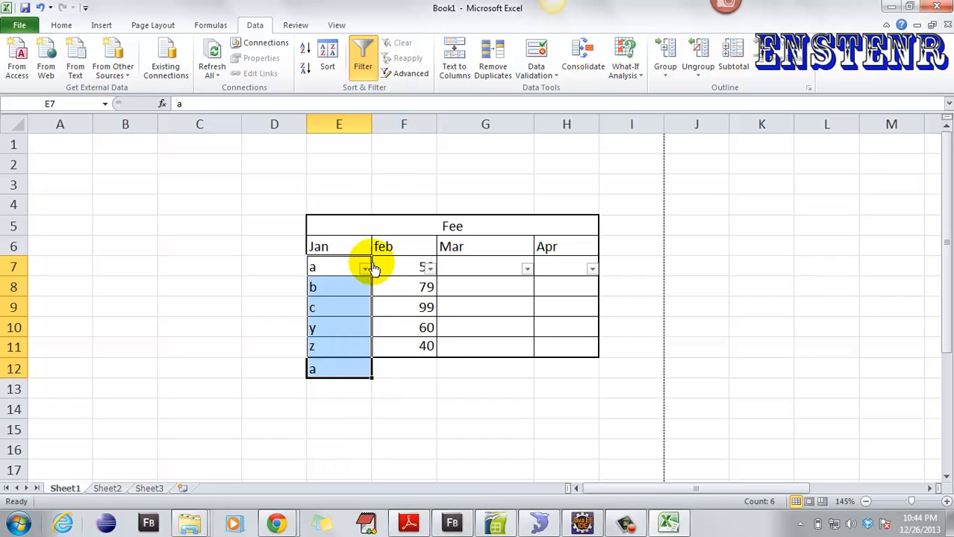
click(493, 60)
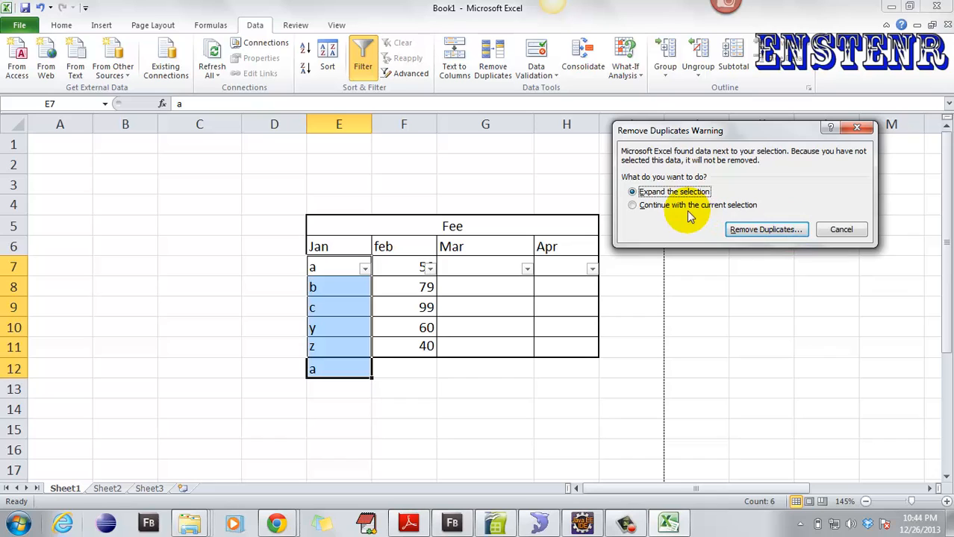
click(752, 231)
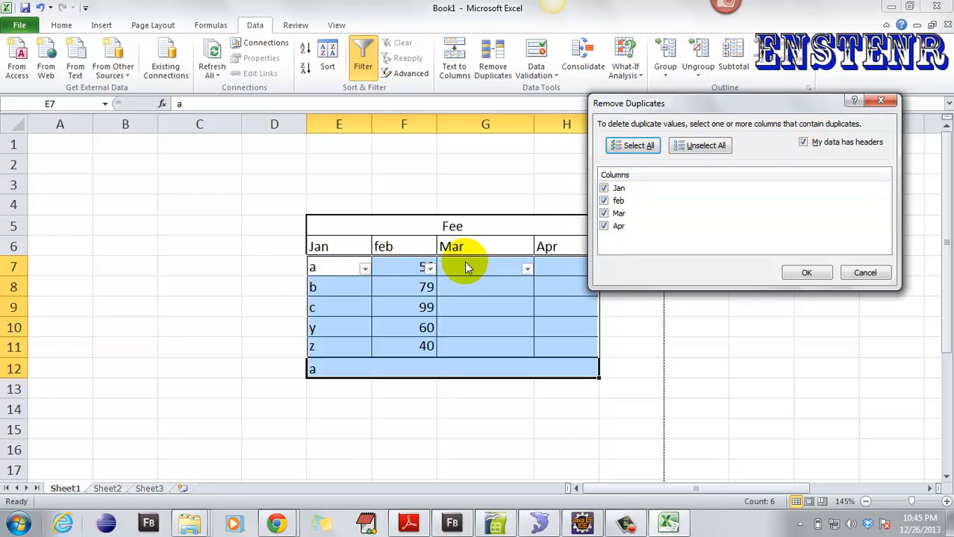
click(605, 201)
click(604, 214)
click(604, 226)
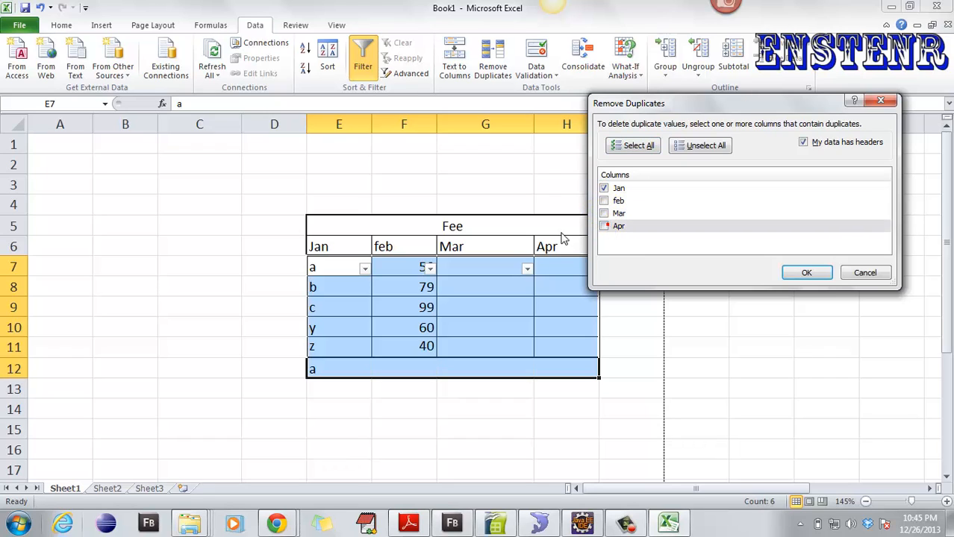
click(801, 274)
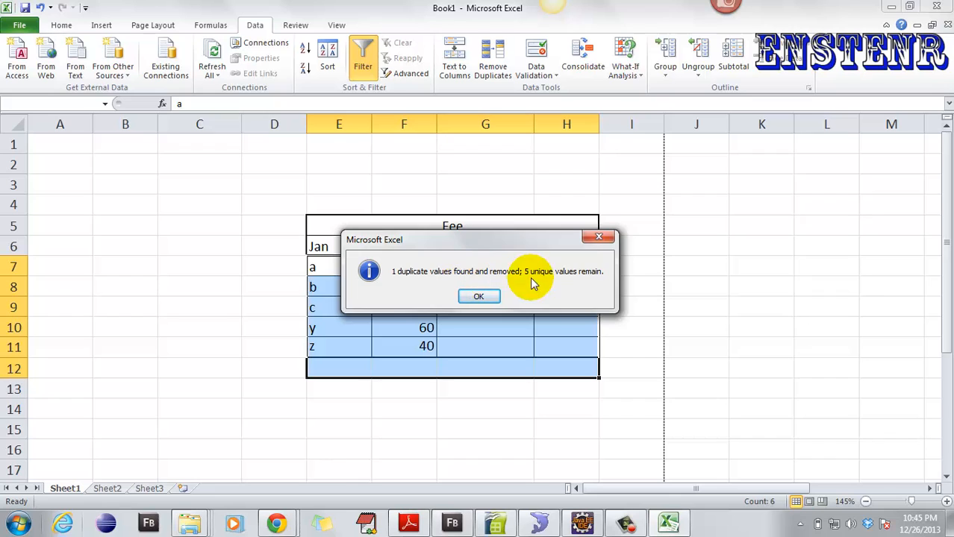
- Dismiss the duplicates-removed message and browse a few cells and the validation menu
click(478, 297)
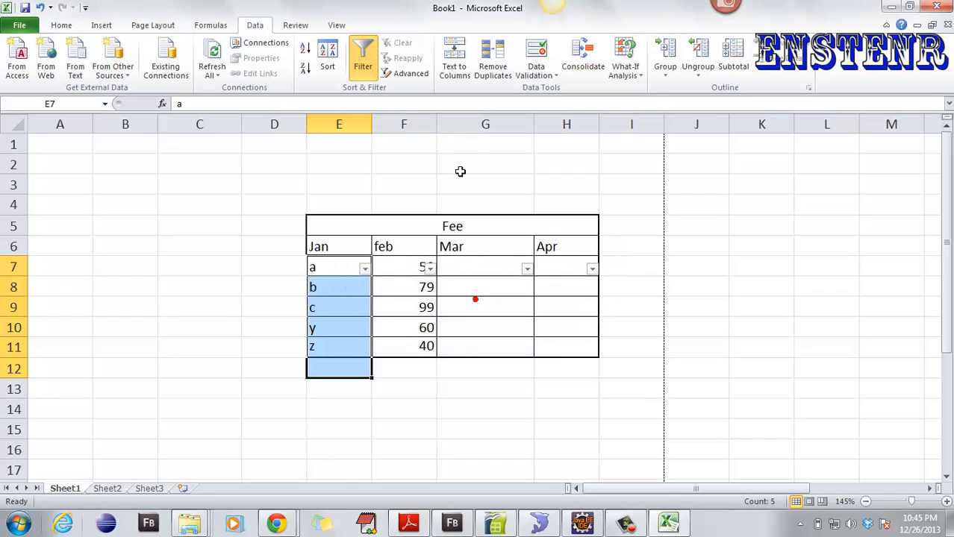
click(566, 204)
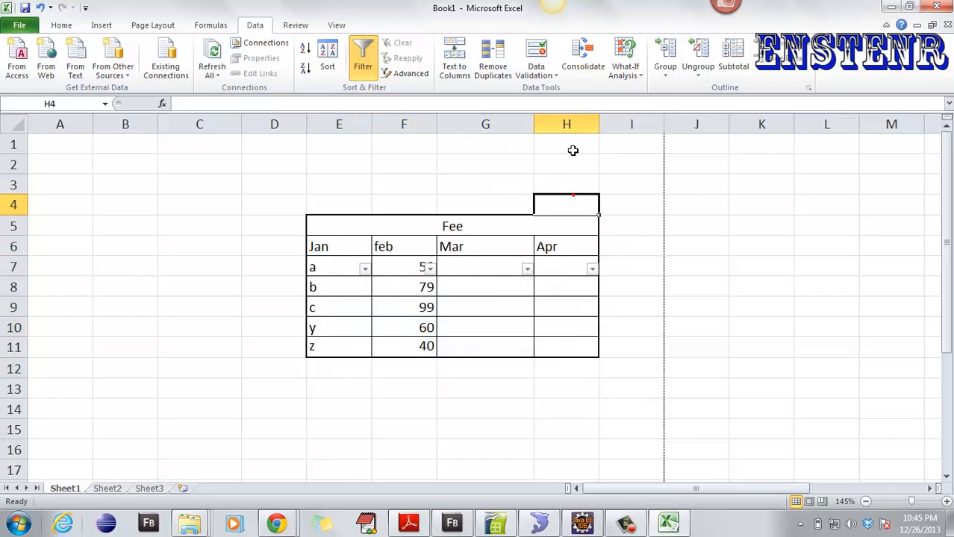
click(549, 73)
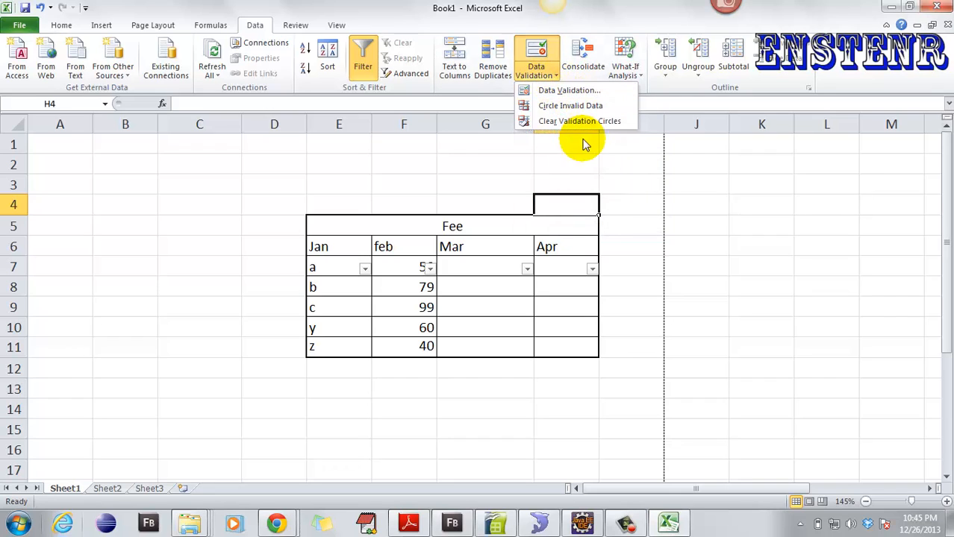
click(634, 192)
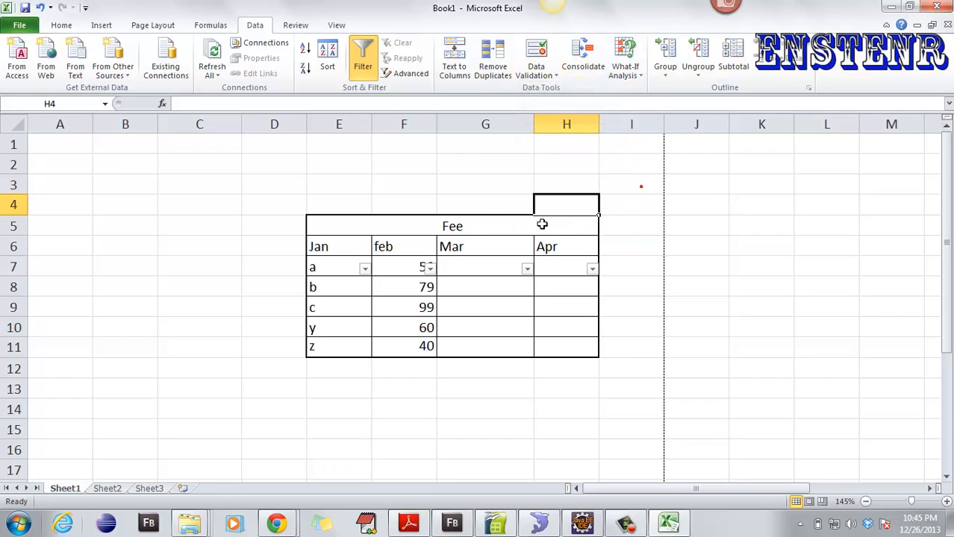
click(136, 168)
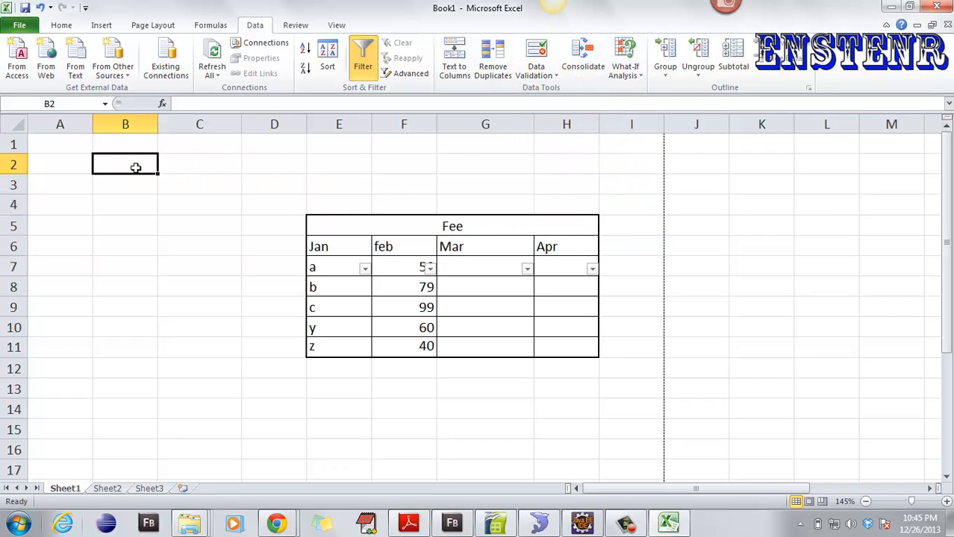
click(569, 286)
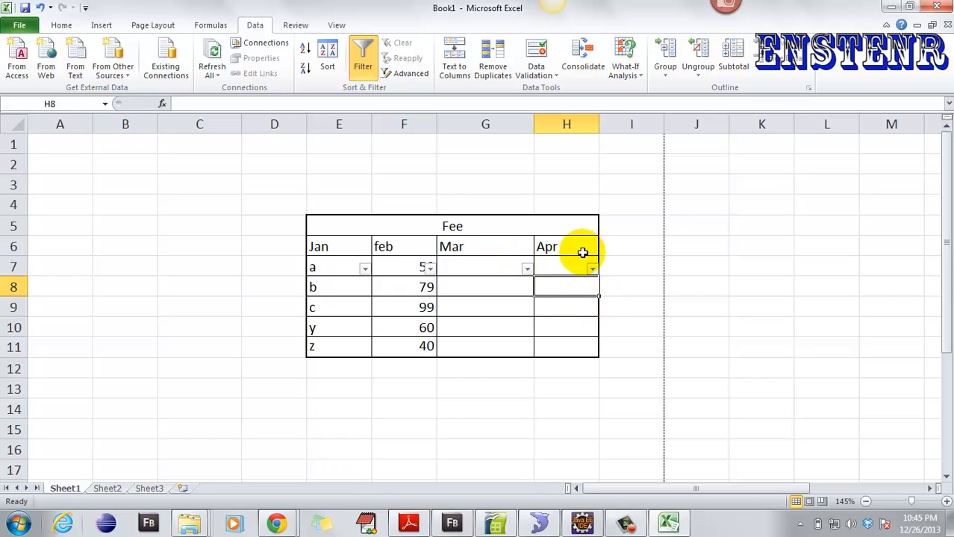
- Give cell I1 a List validation with source Male,Female
click(618, 145)
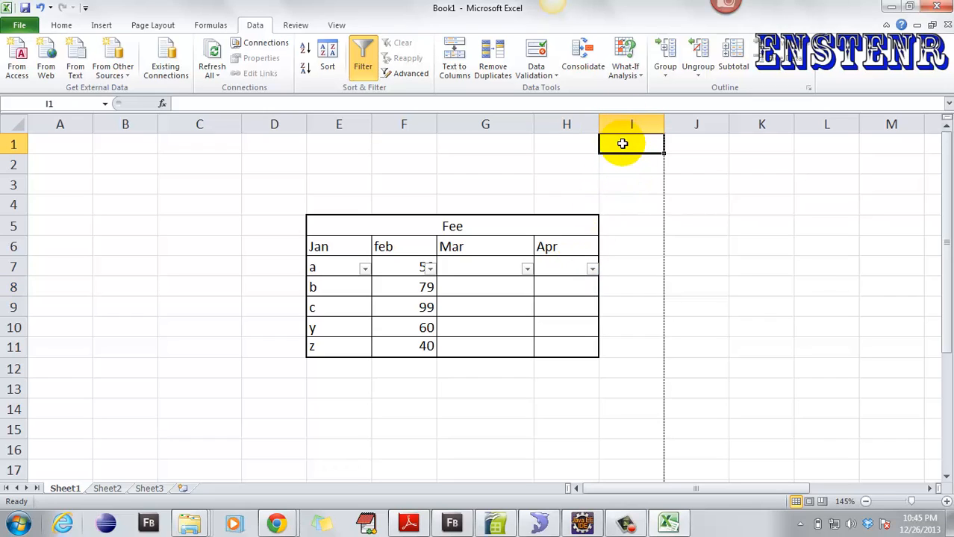
click(534, 67)
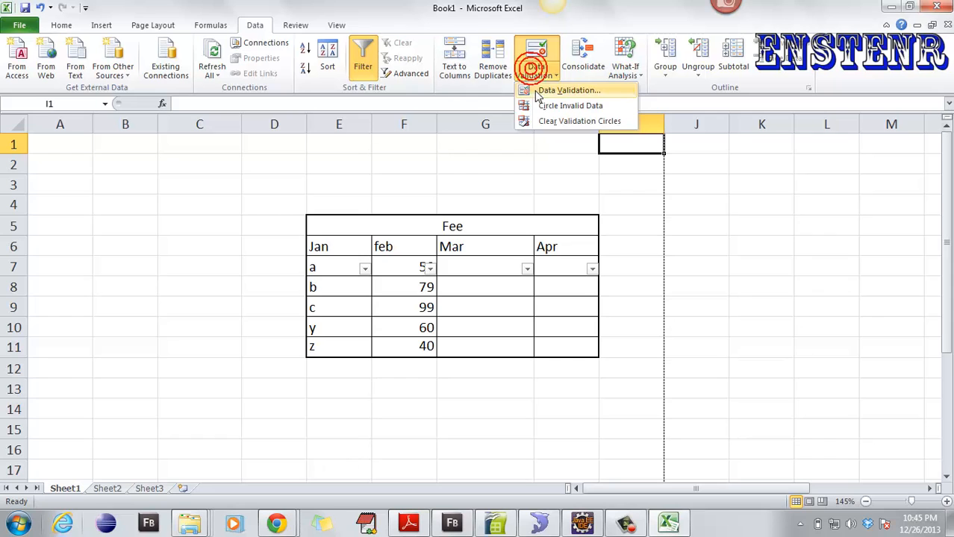
click(539, 92)
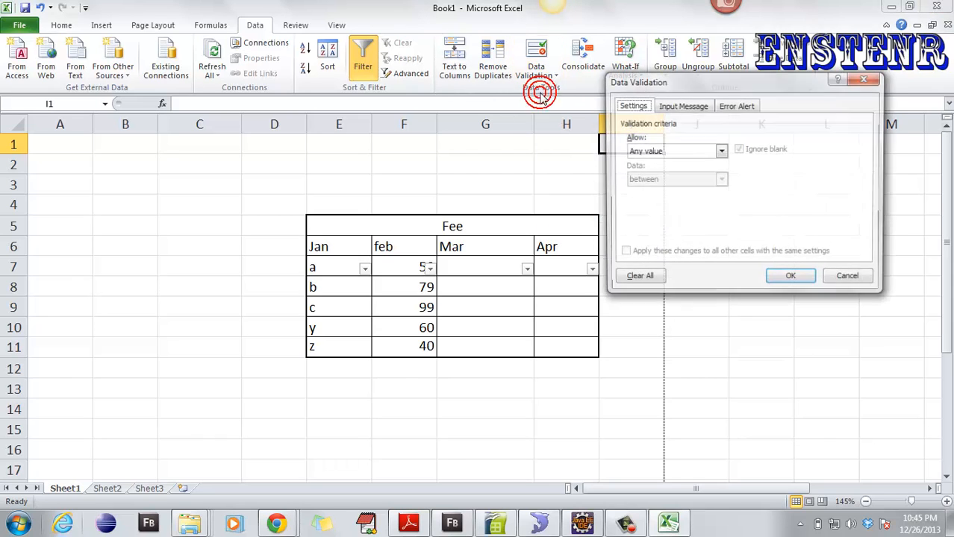
click(666, 153)
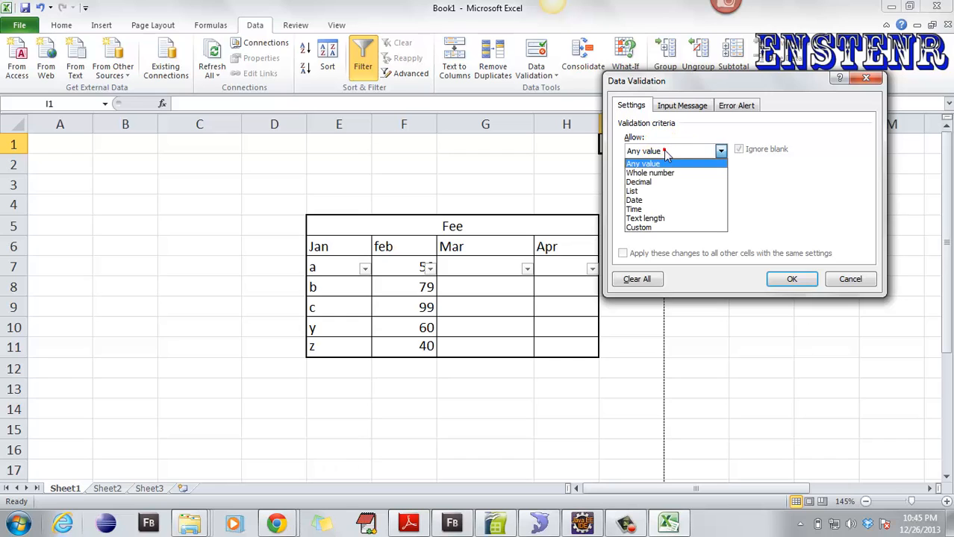
click(662, 193)
drag(687, 87, 351, 95)
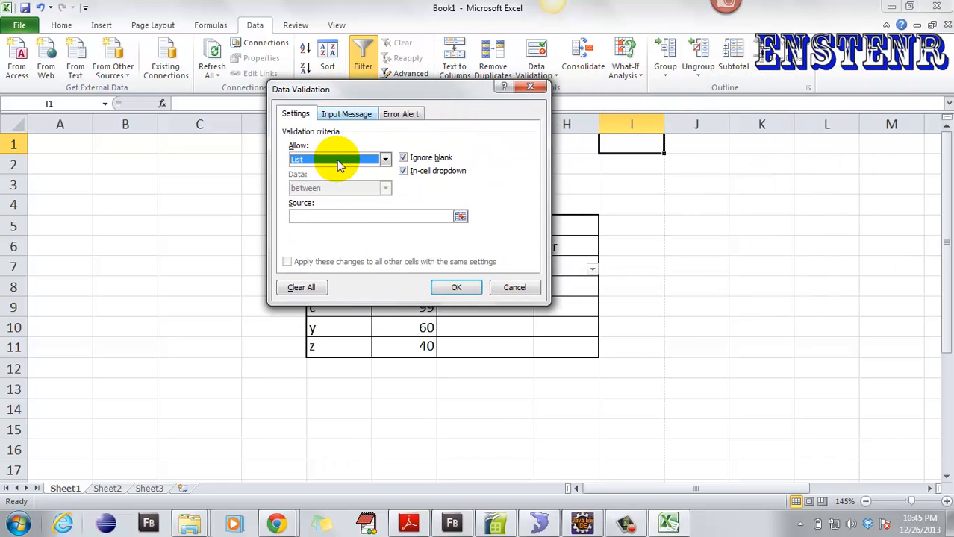
click(348, 216)
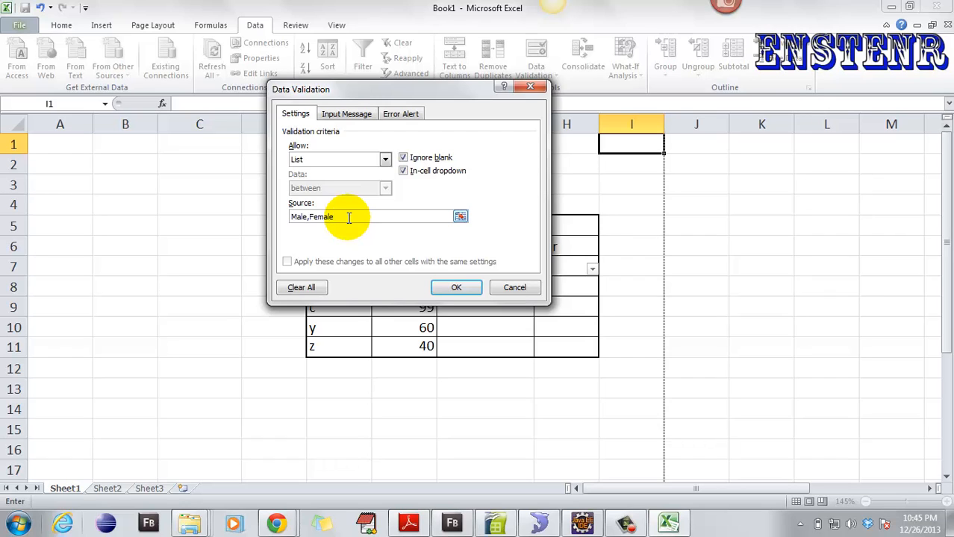
click(457, 288)
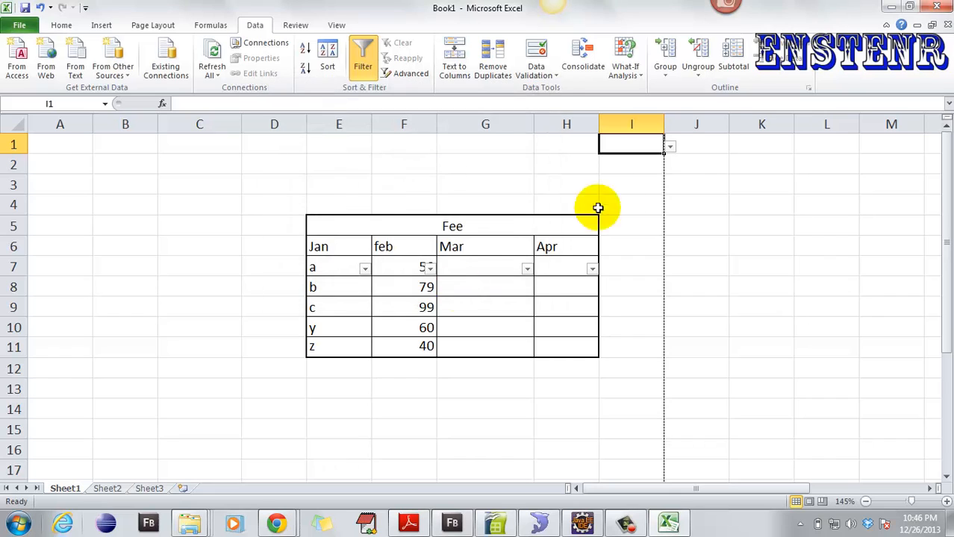
- Test I1's dropdown, which offers Male and Female, and reselect I1
click(671, 147)
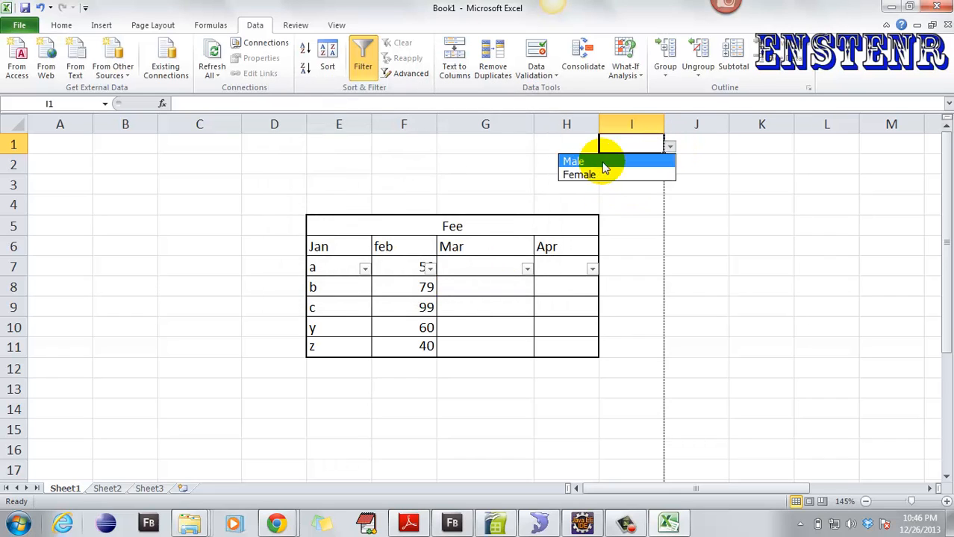
click(639, 185)
click(631, 143)
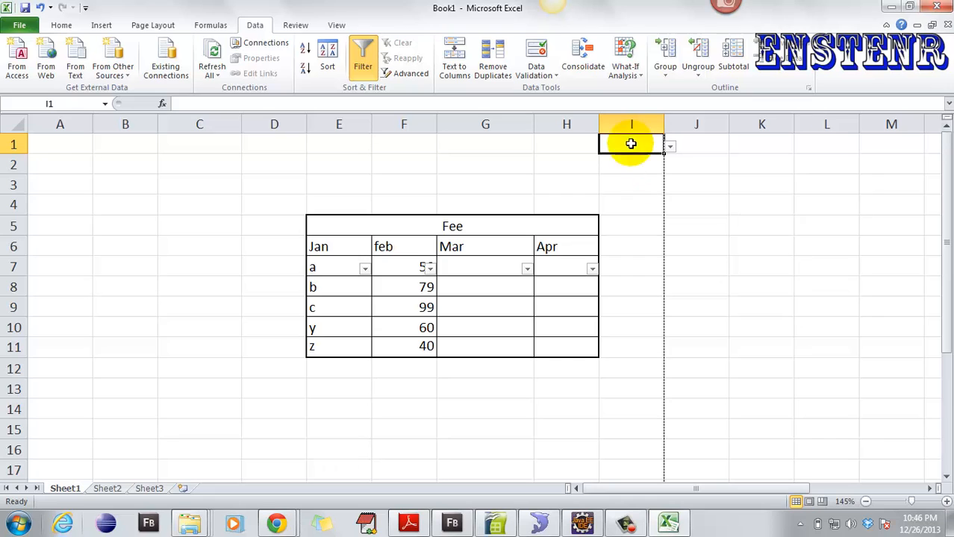
click(62, 25)
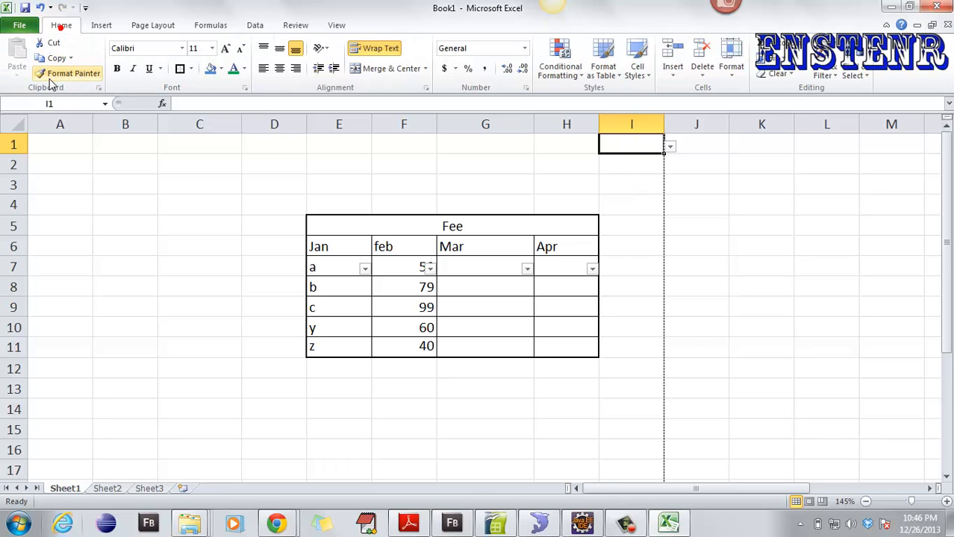
click(54, 74)
double_click(625, 155)
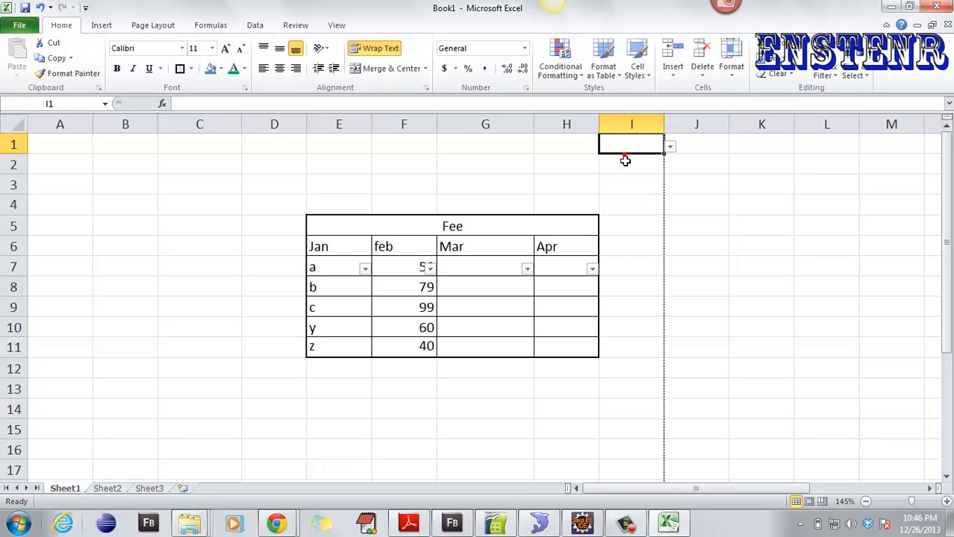
click(637, 147)
key(ctrl+shift+Down)
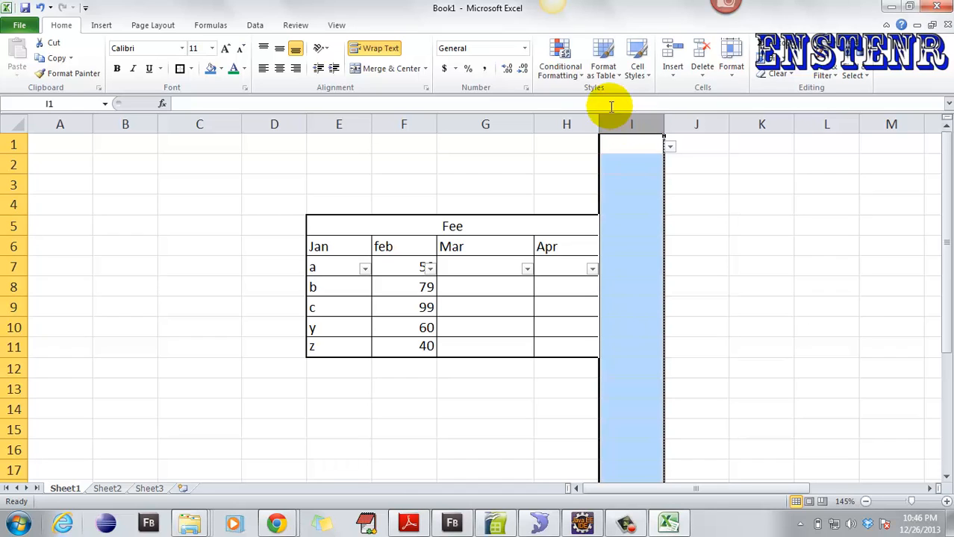
click(255, 24)
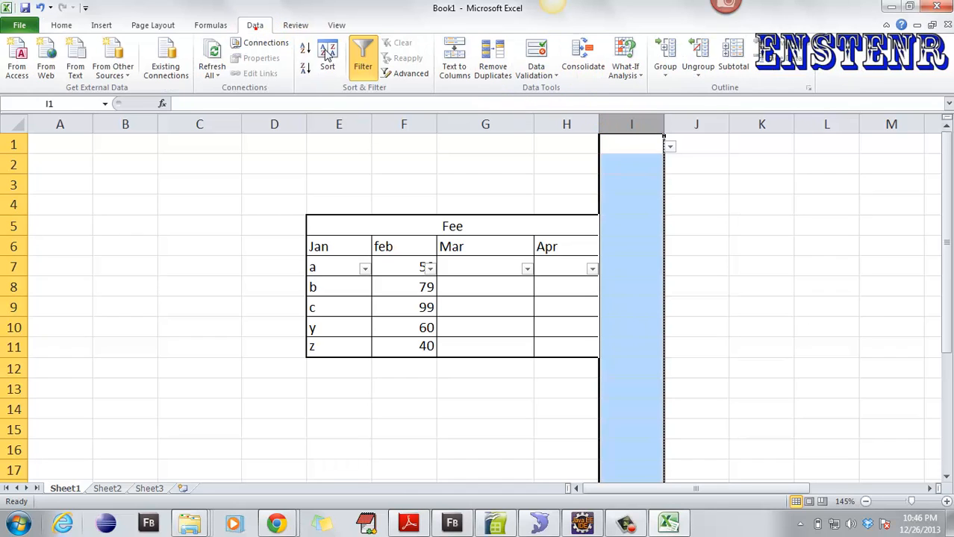
click(534, 75)
click(558, 91)
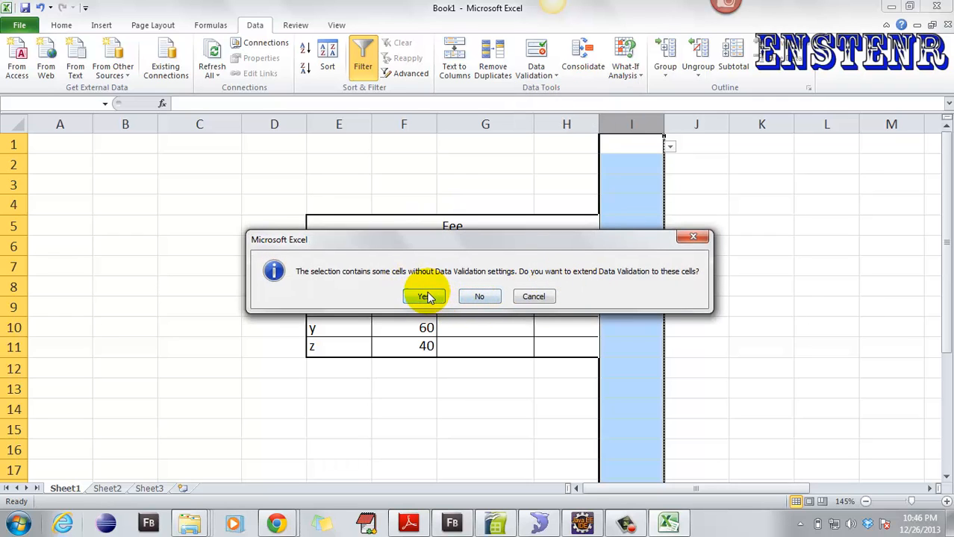
click(426, 296)
click(437, 286)
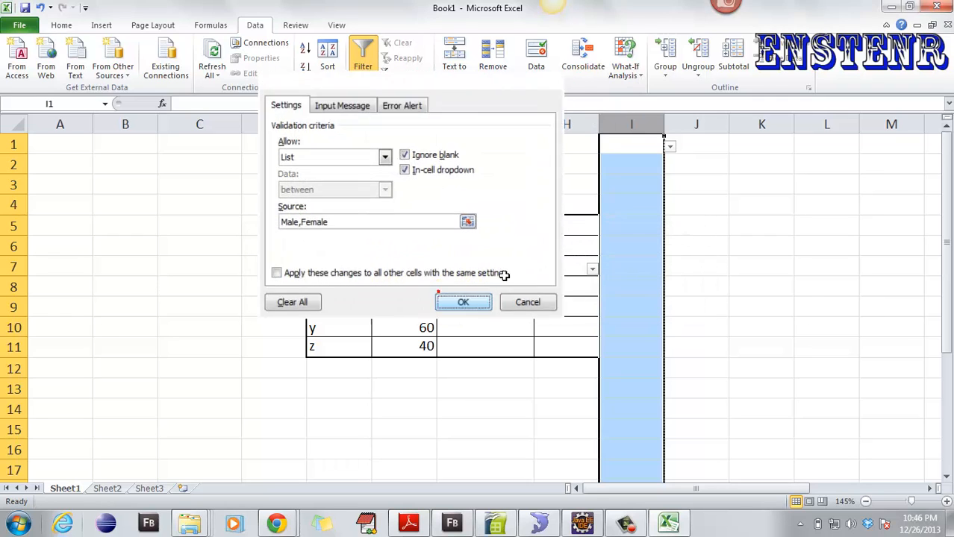
click(621, 217)
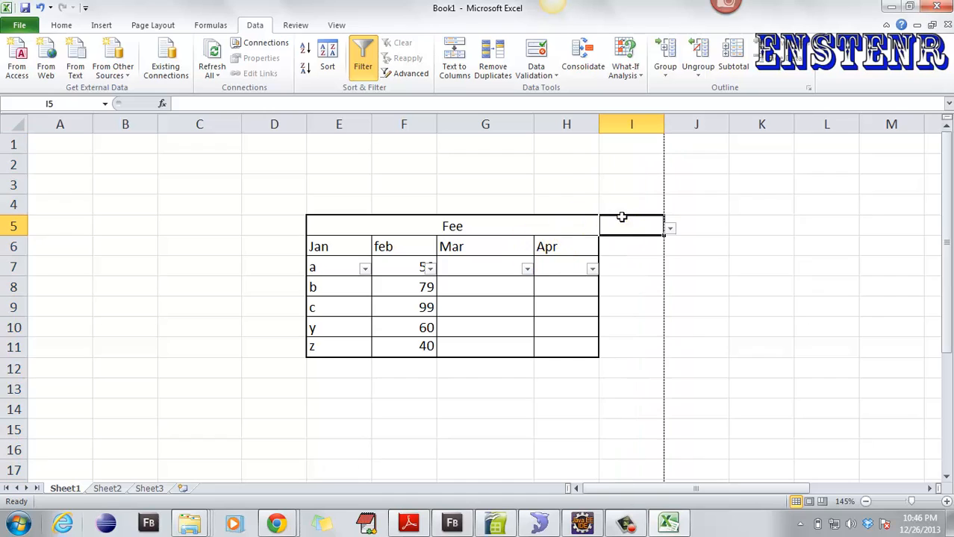
click(650, 167)
click(669, 168)
click(643, 212)
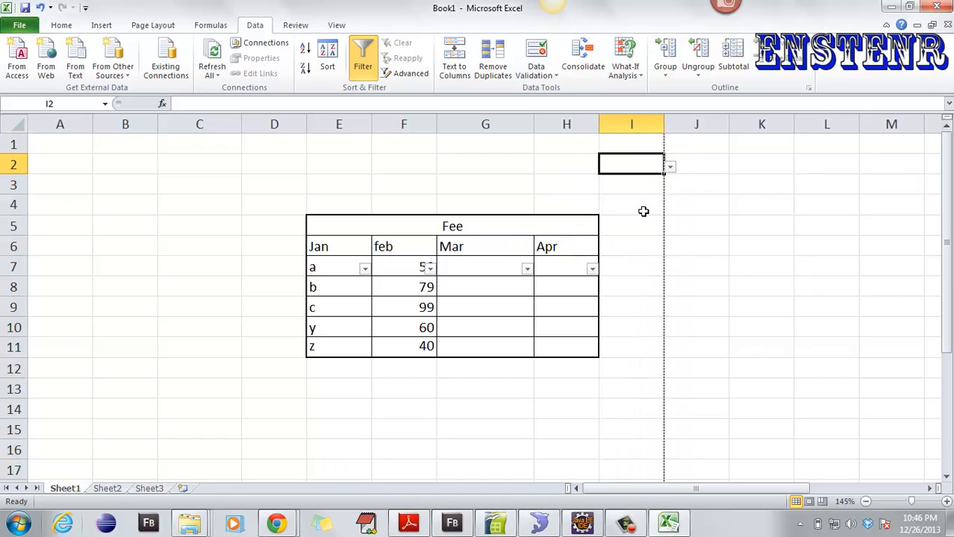
click(643, 211)
click(670, 208)
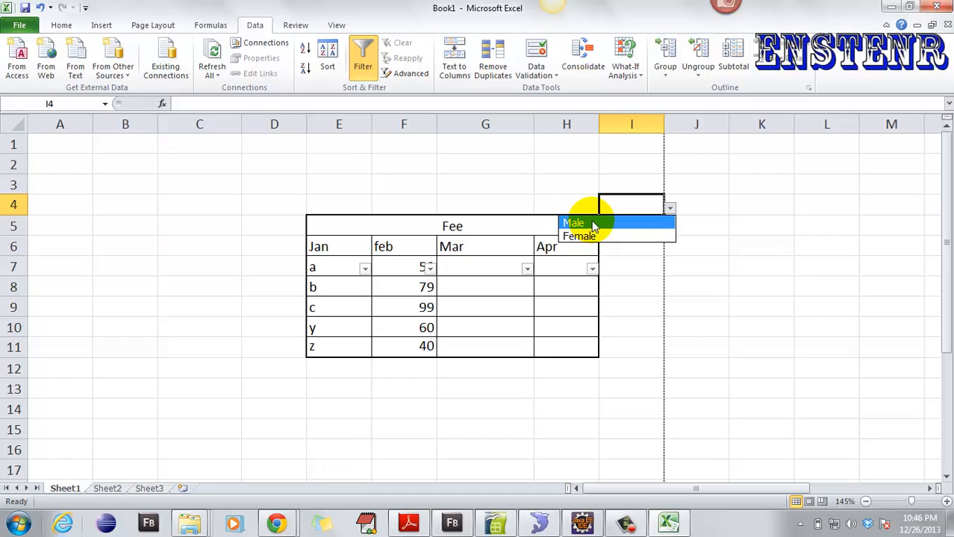
click(618, 160)
click(635, 172)
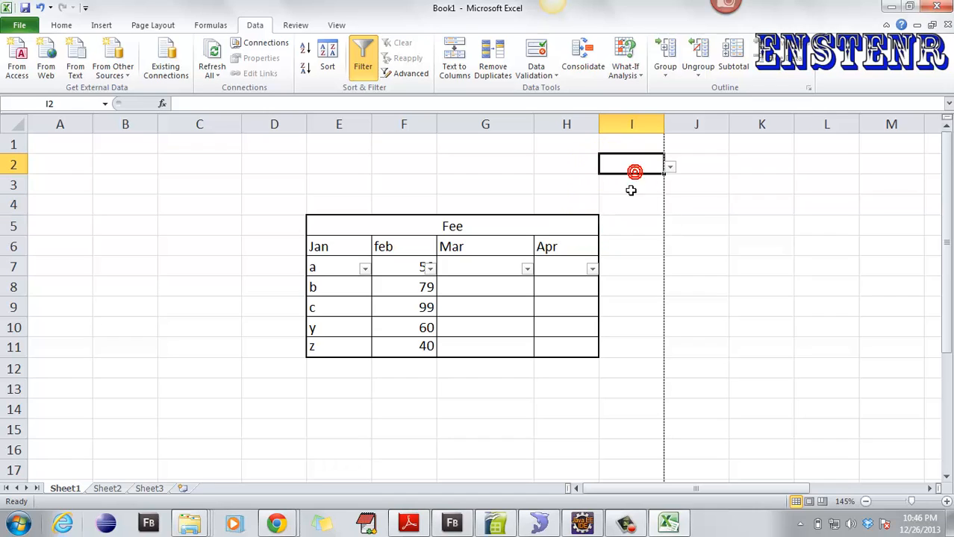
click(224, 209)
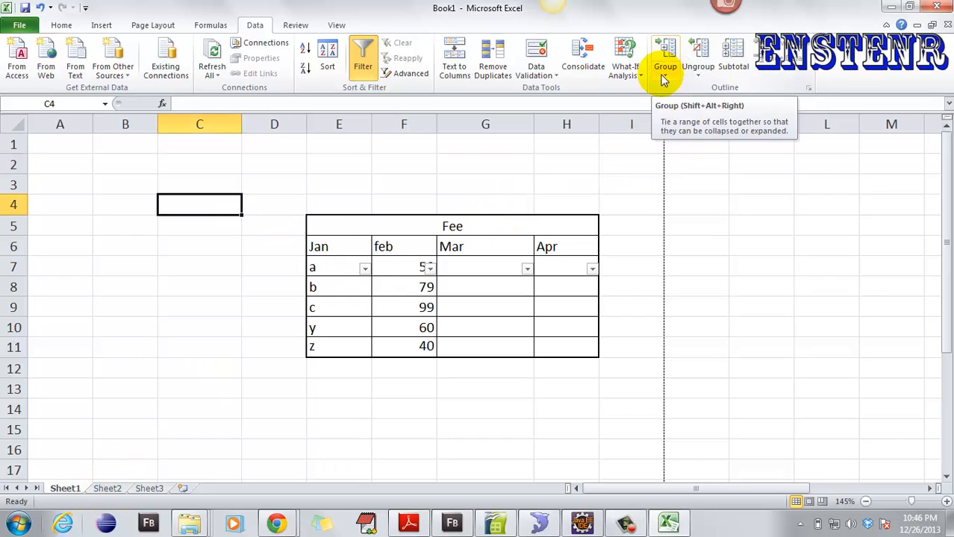
- On Sheet2, enter Films, Tamil, English and Hindi in A1:A4
click(107, 489)
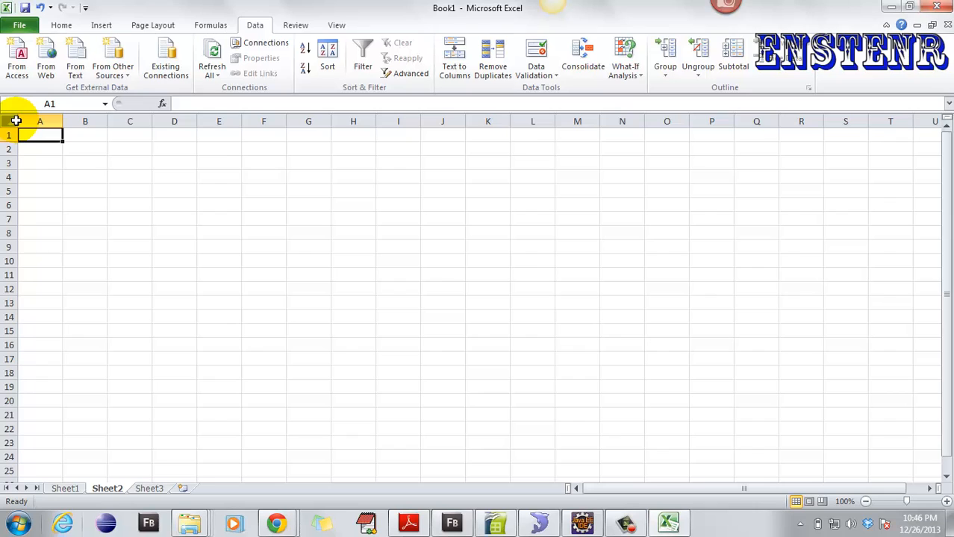
text(Films)
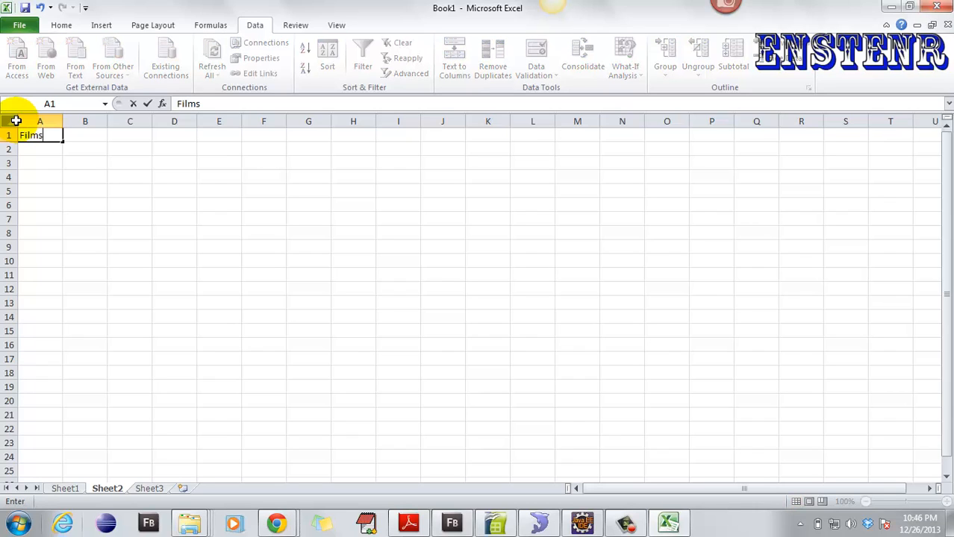
key(Return)
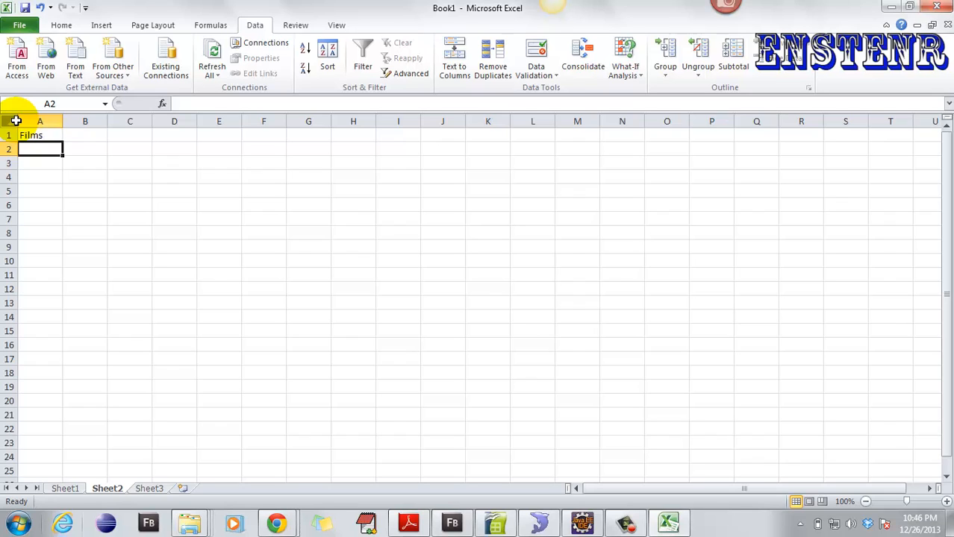
text(Tamil)
key(Return)
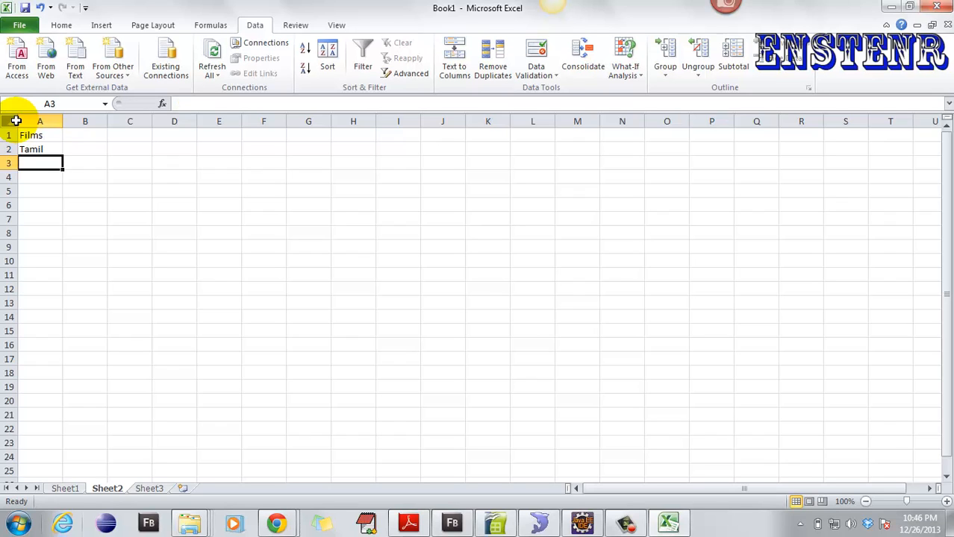
text(e)
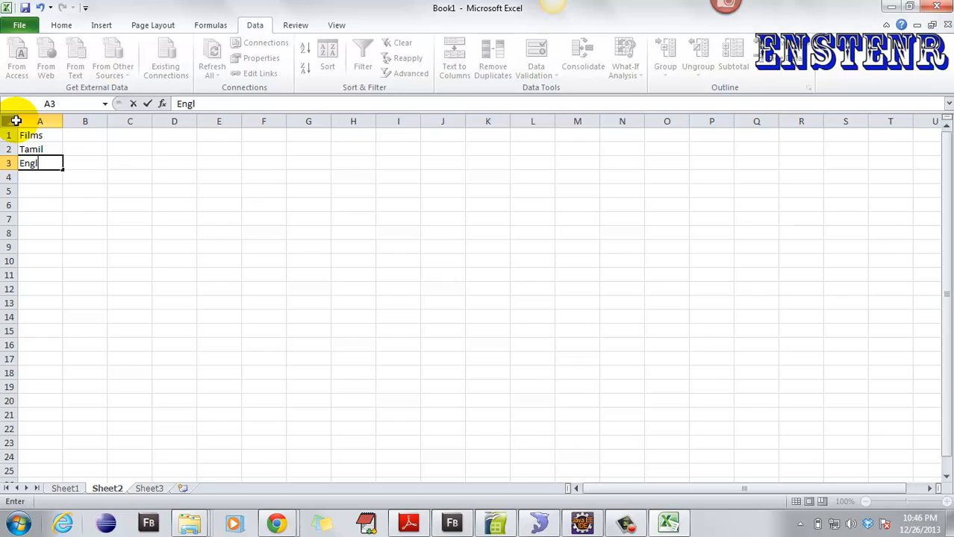
text(nglish)
key(Return)
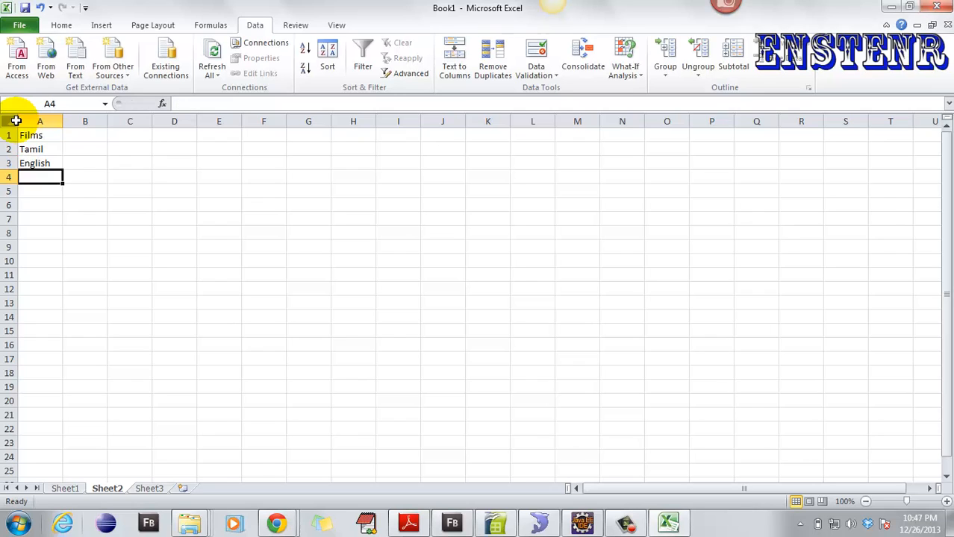
text(Hindi)
key(Return)
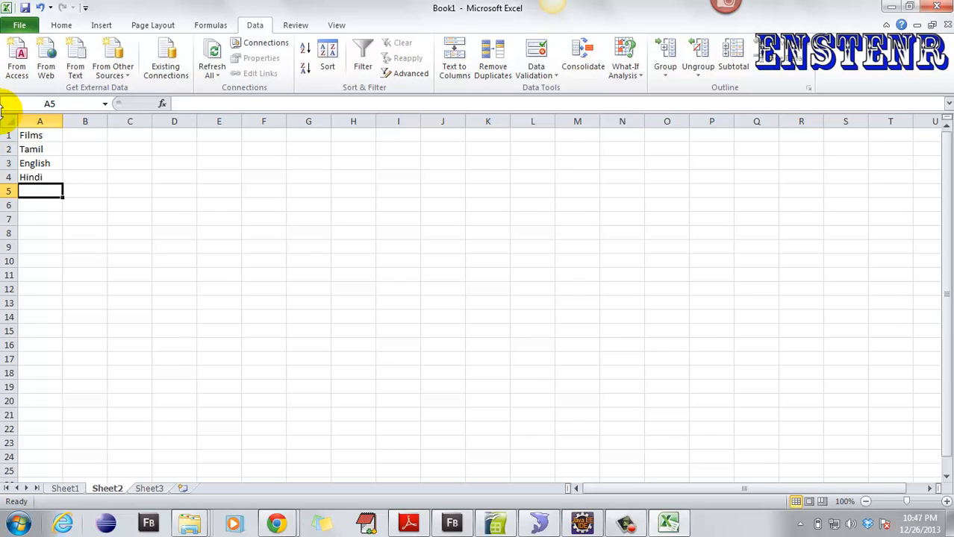
- Insert two rows under Tamil and enter Rajini and Arunachalam in them
right_click(6, 163)
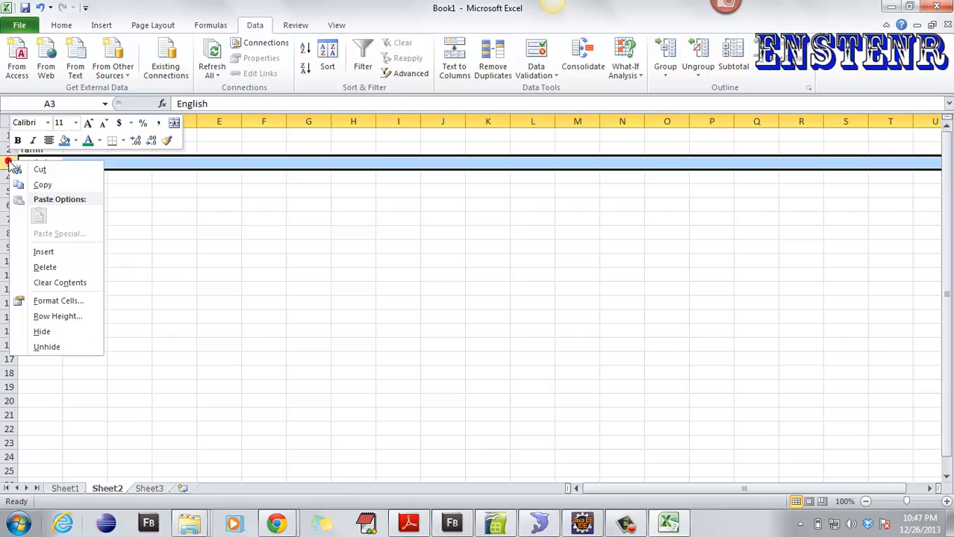
click(42, 252)
click(46, 161)
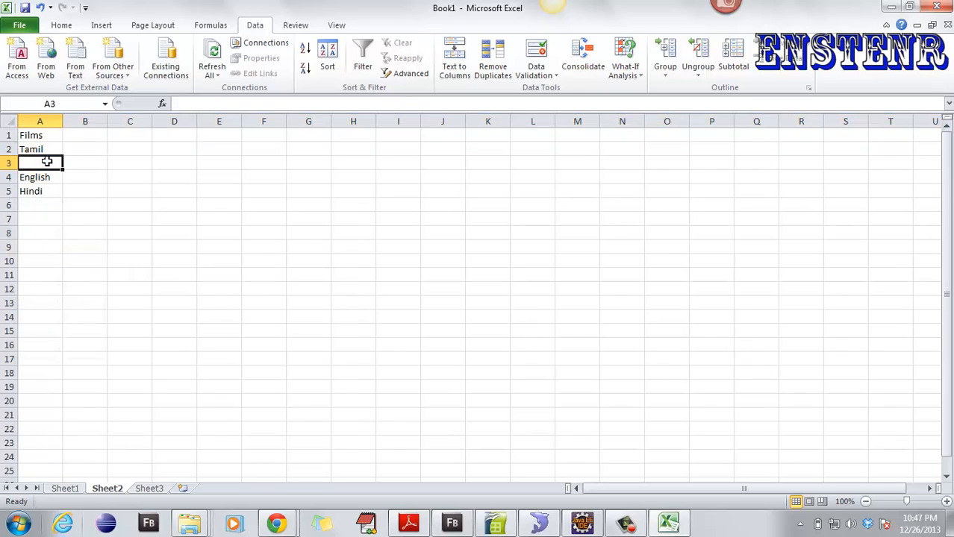
text(Rajini)
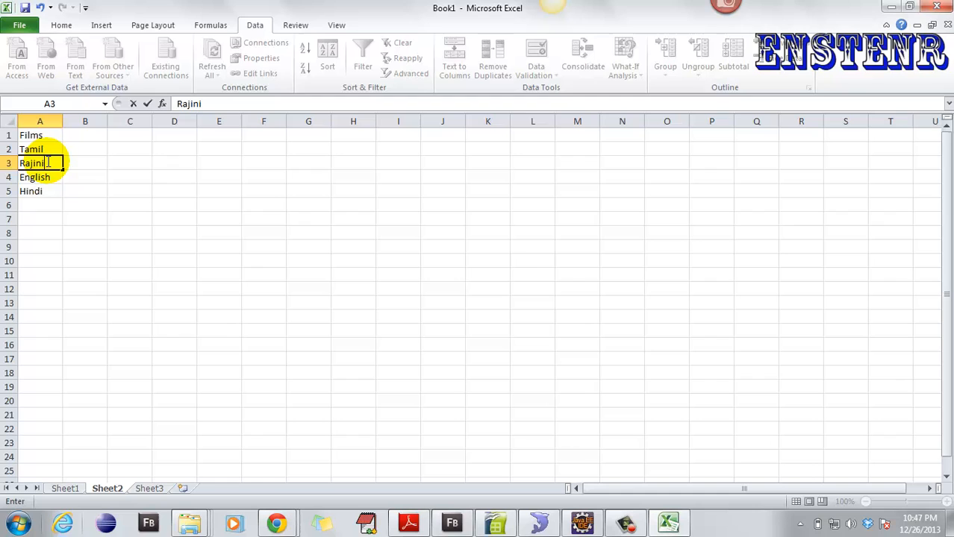
key(Return)
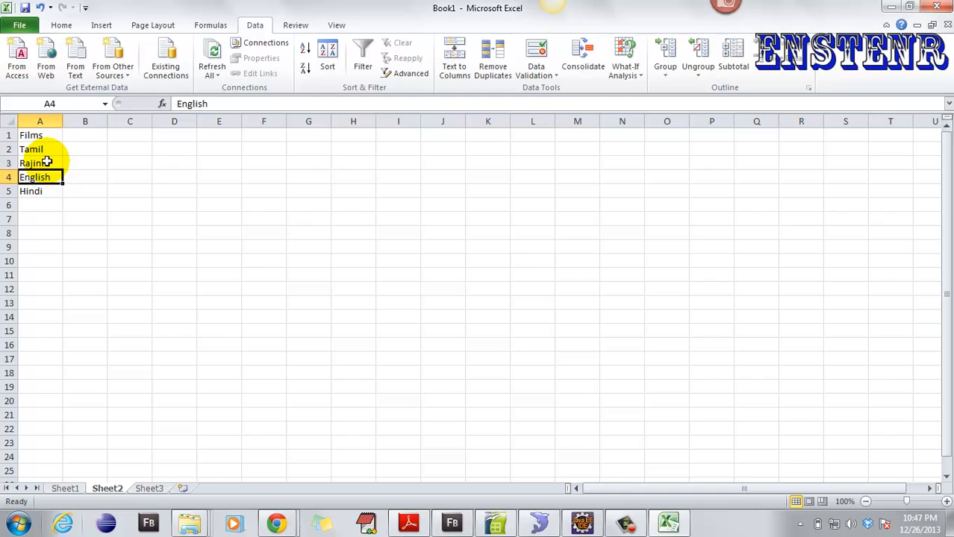
click(11, 177)
right_click(21, 180)
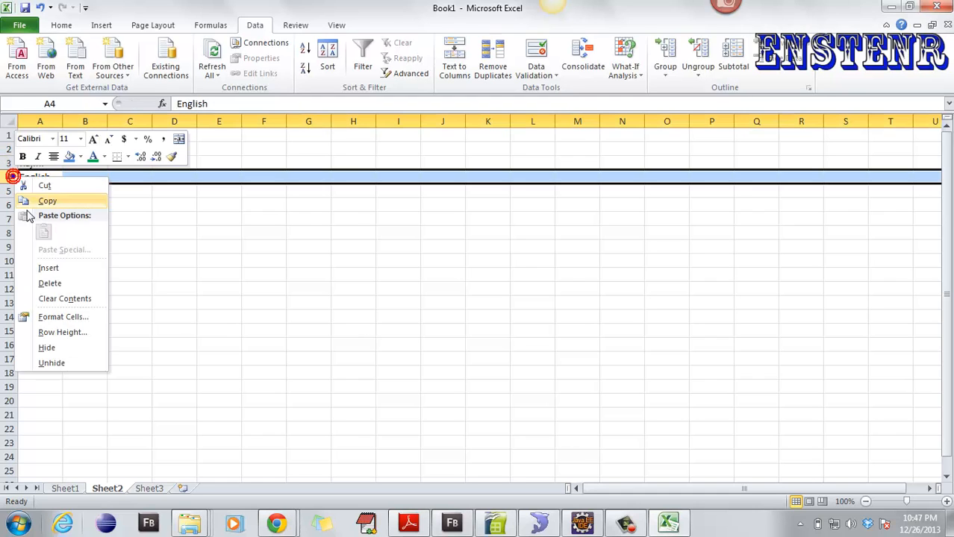
click(47, 267)
click(36, 178)
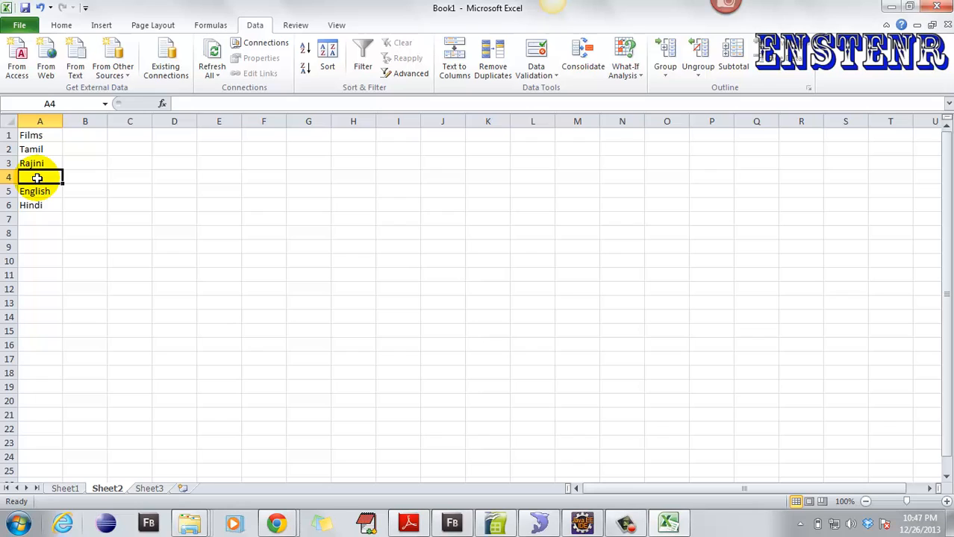
text(Arunachalam)
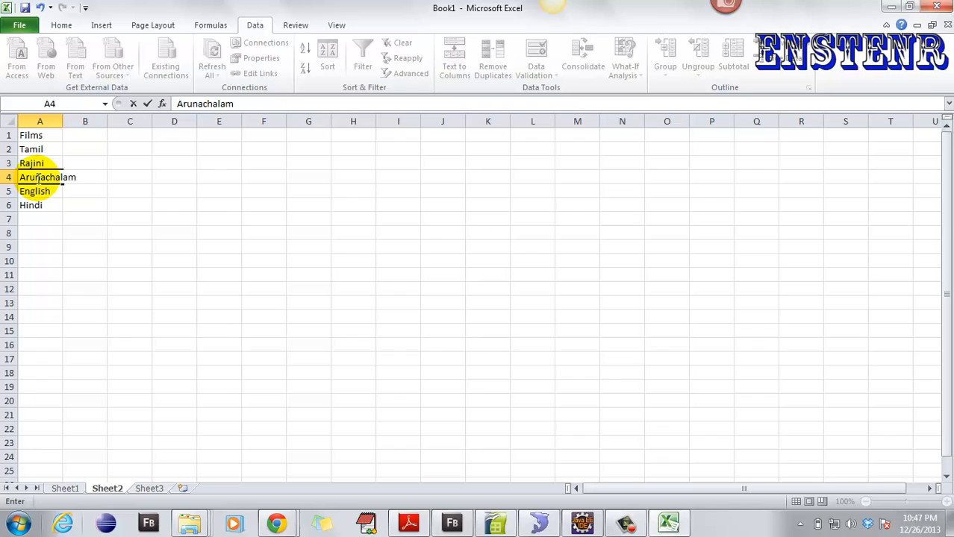
key(Return)
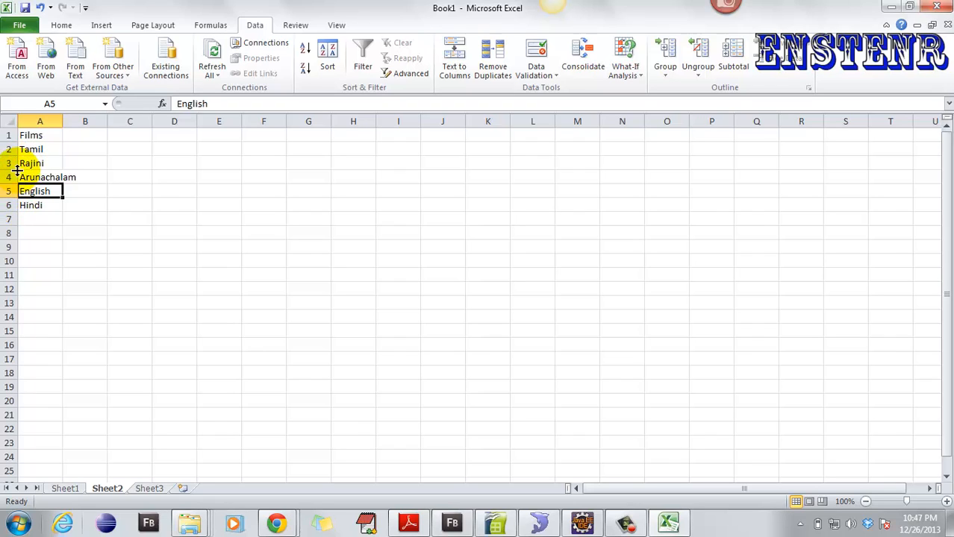
- Click through the entries in A1:A4, ending with row 4 selected
click(29, 136)
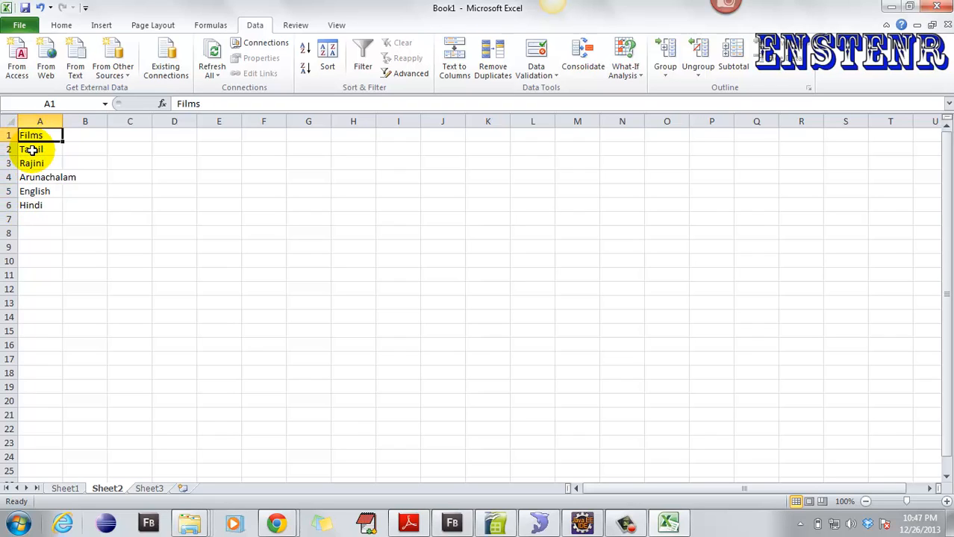
click(34, 150)
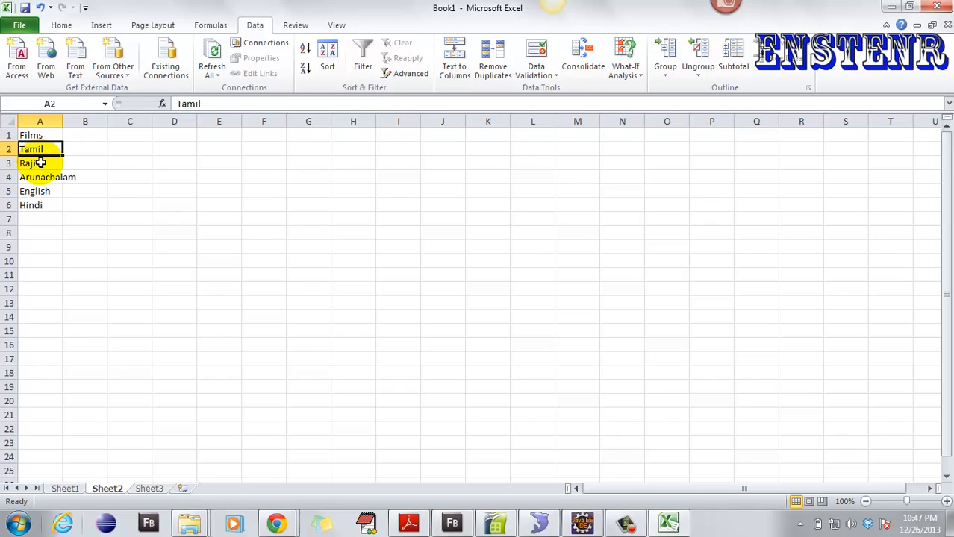
click(44, 165)
click(51, 176)
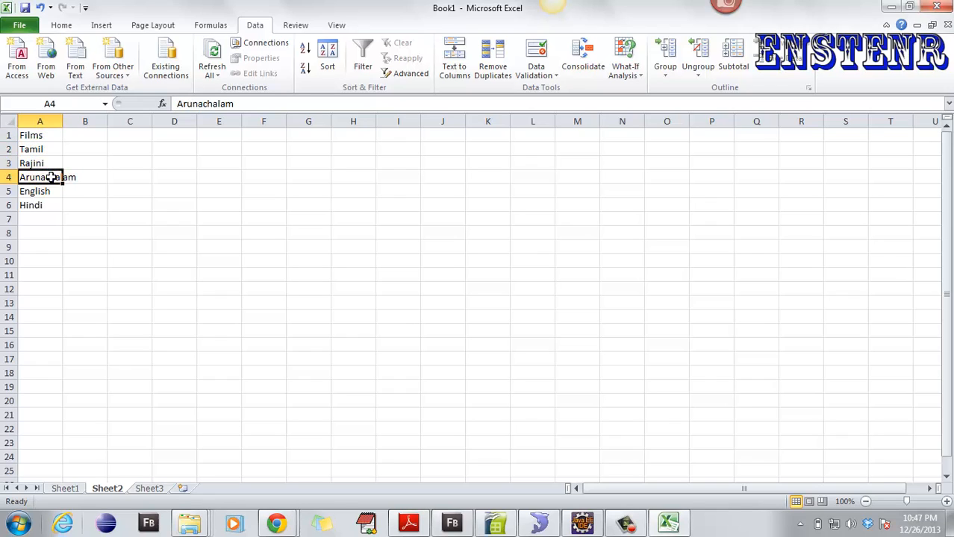
click(27, 162)
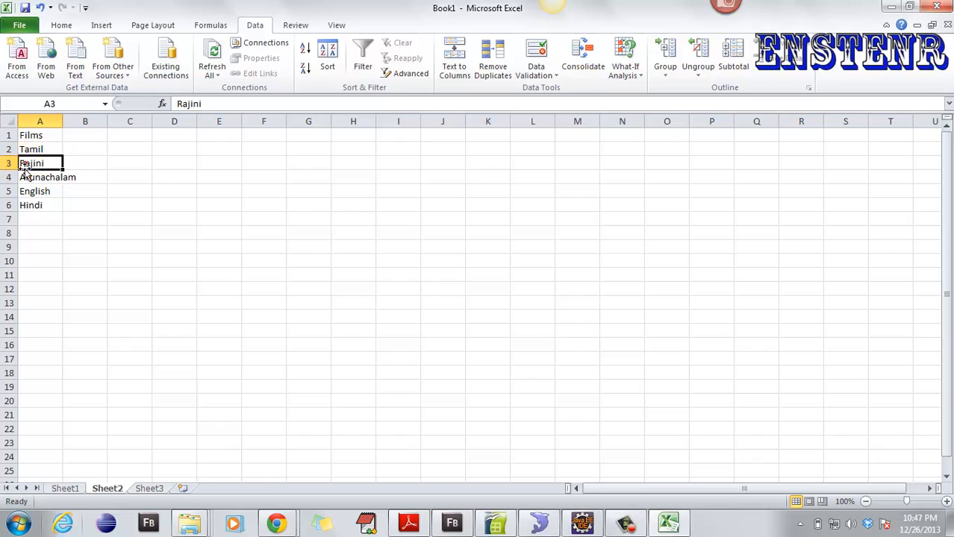
click(9, 176)
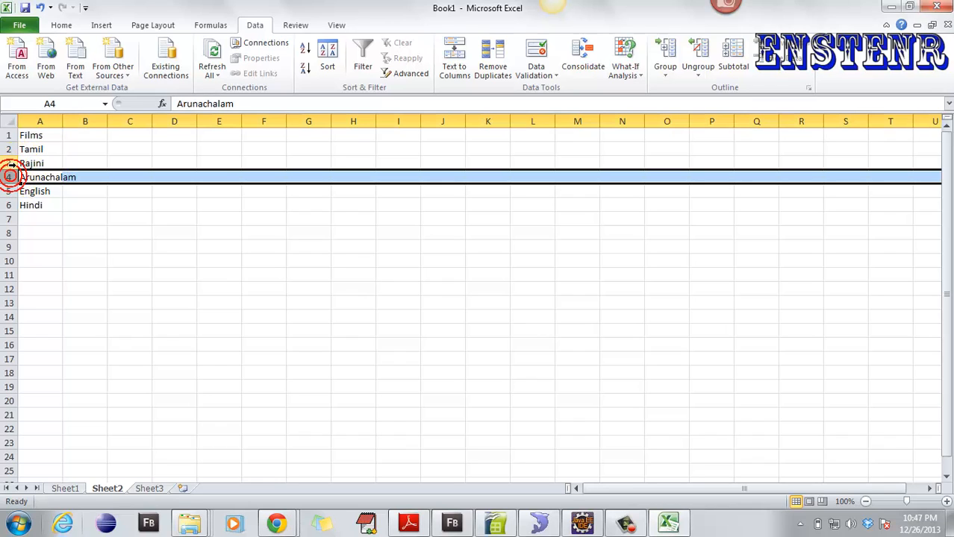
- With rows 3–4 selected, uncheck 'Summary rows below detail' in the Outline settings
click(9, 163)
drag(16, 171, 16, 171)
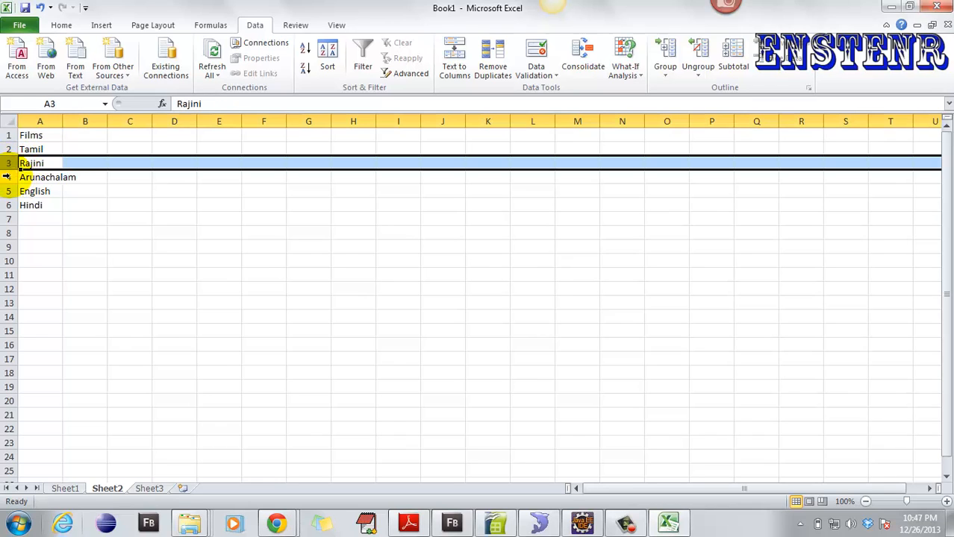
click(6, 177)
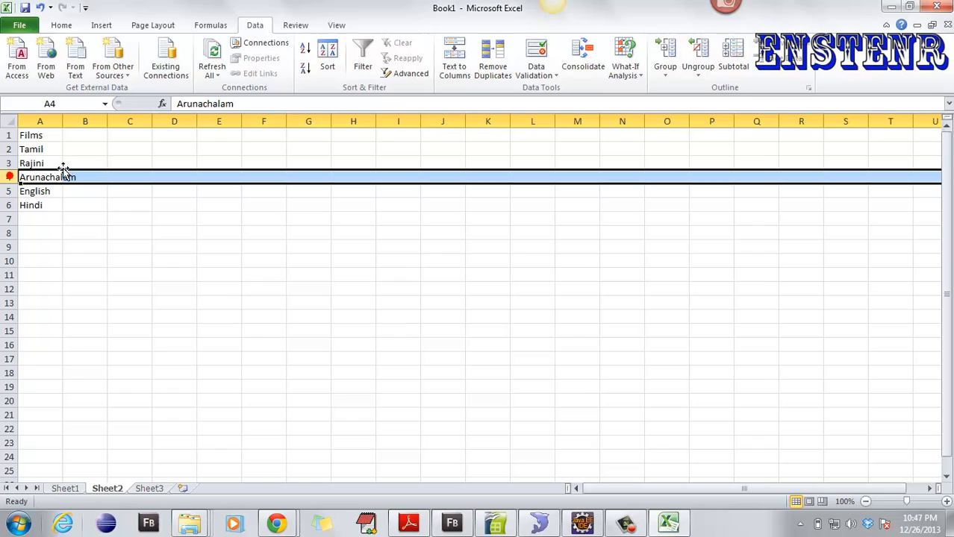
click(807, 87)
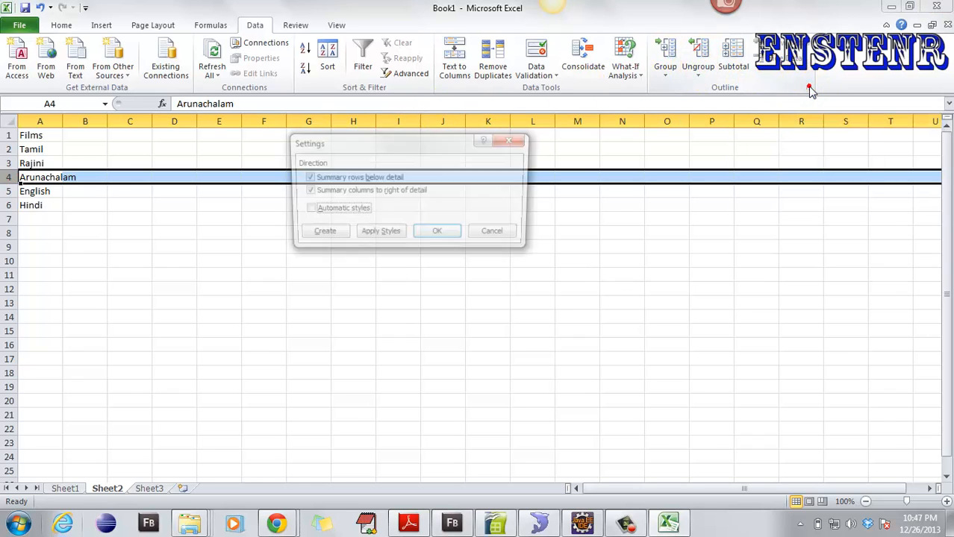
click(306, 179)
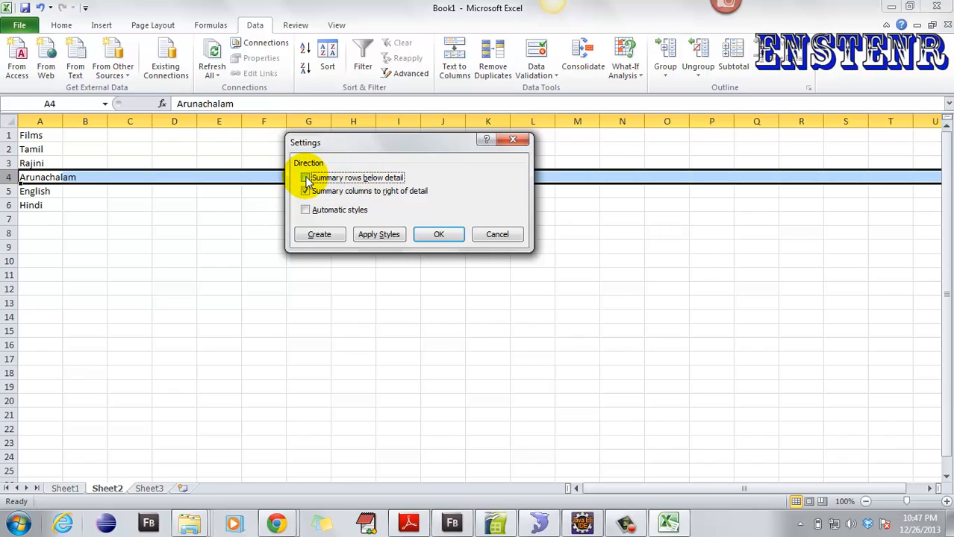
click(447, 236)
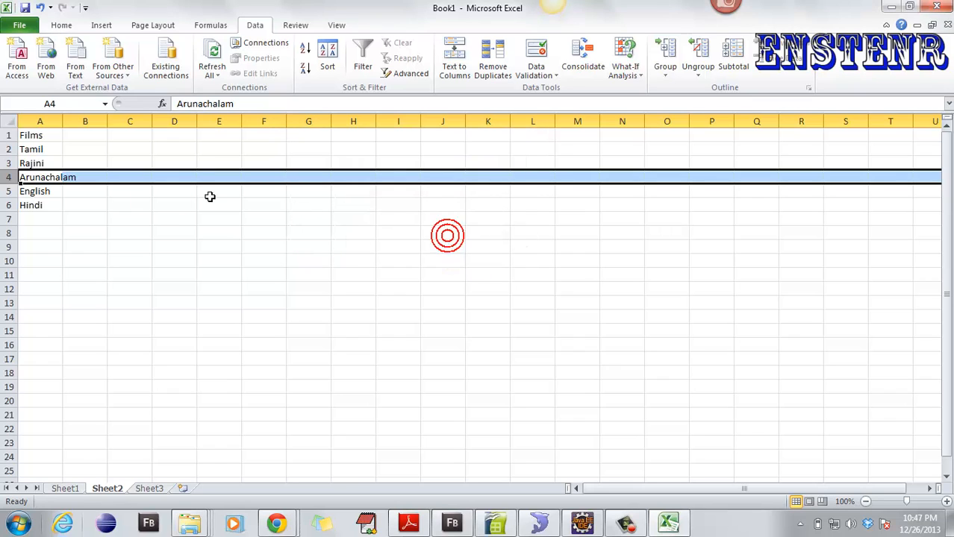
- Group row 4 and then row 3 into outlines, collapsing each to check the grouping
click(666, 67)
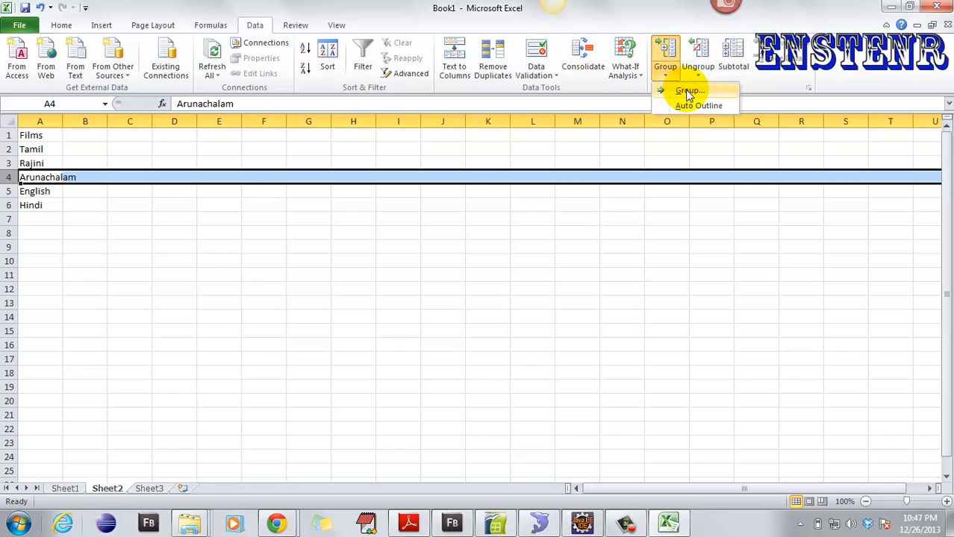
click(688, 92)
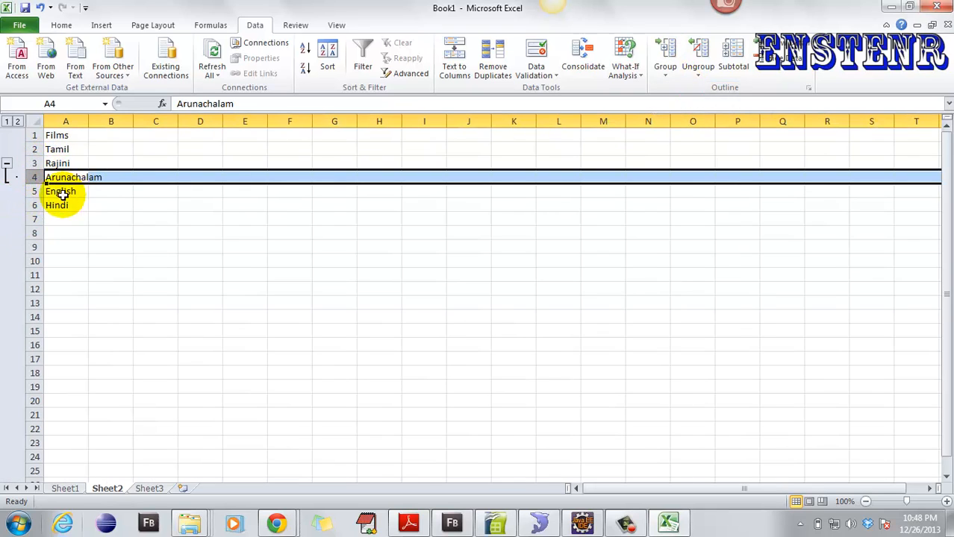
click(6, 168)
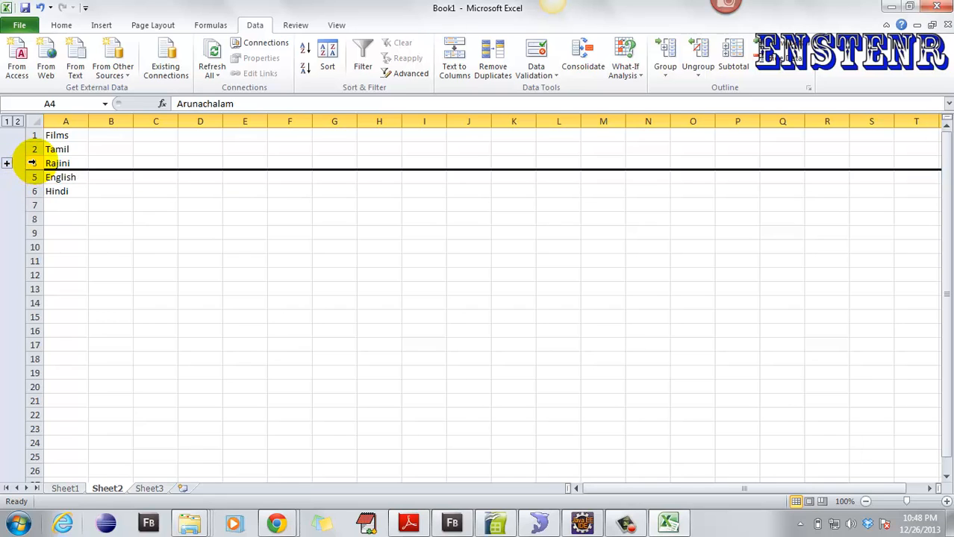
click(32, 163)
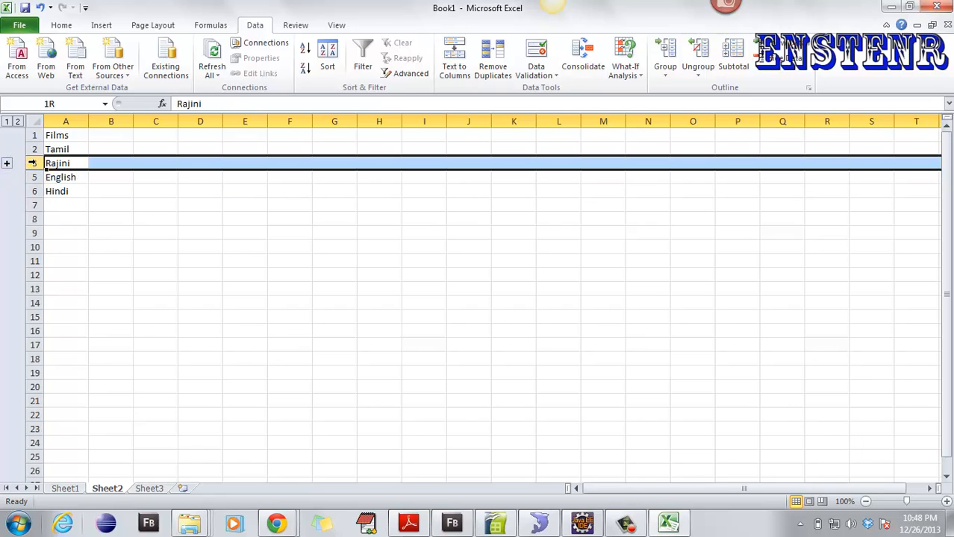
click(667, 57)
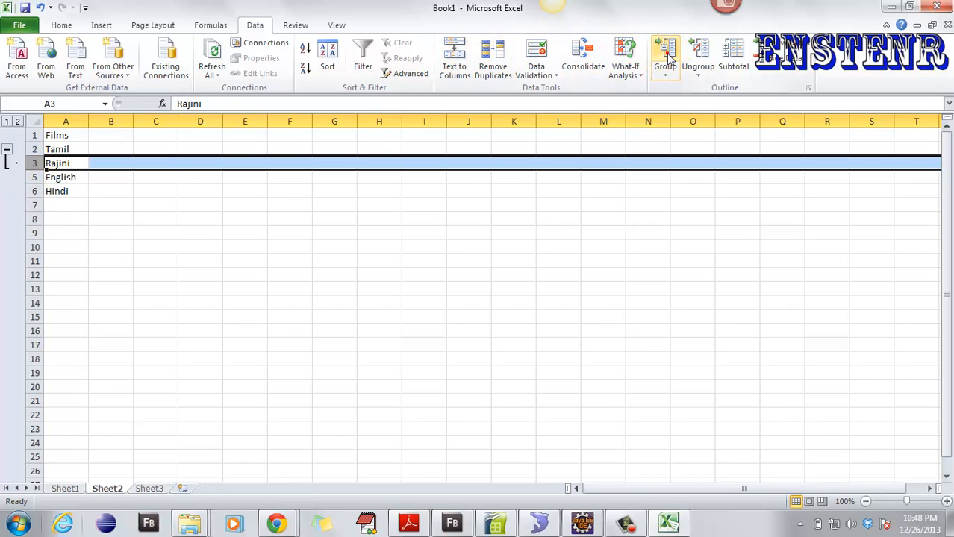
click(8, 153)
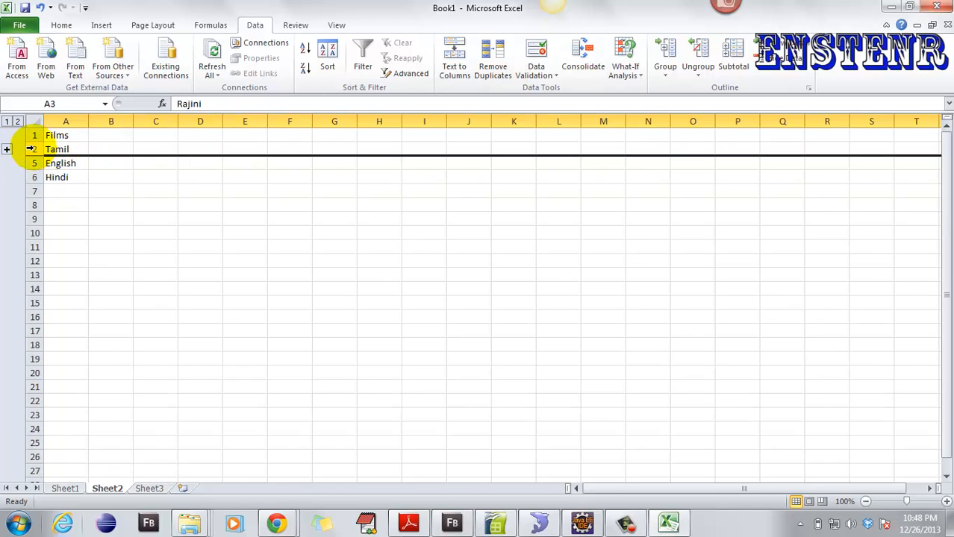
- Group rows 2–6 as an outer level, collapse it, then re-expand both groups so Rajini and Arunachalam show
drag(29, 149, 30, 177)
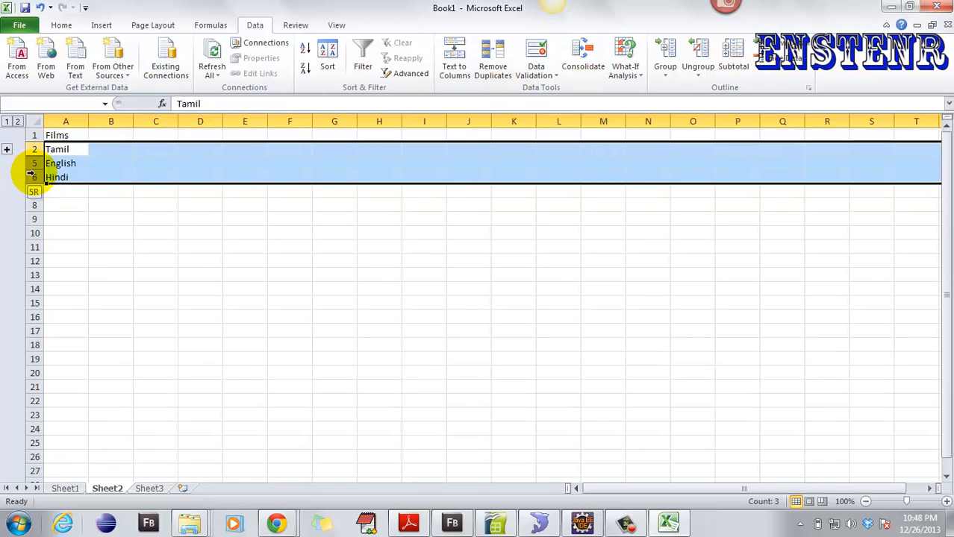
click(666, 52)
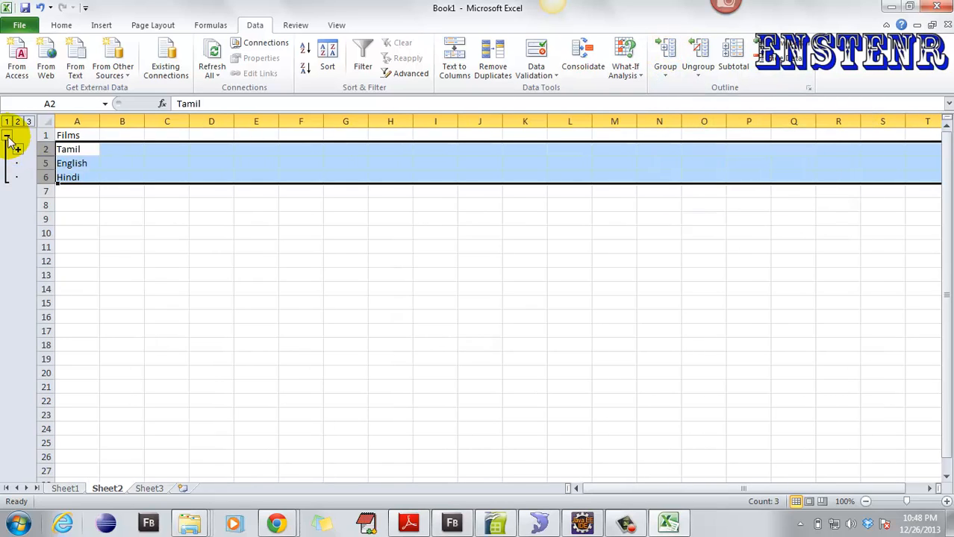
click(7, 139)
click(101, 189)
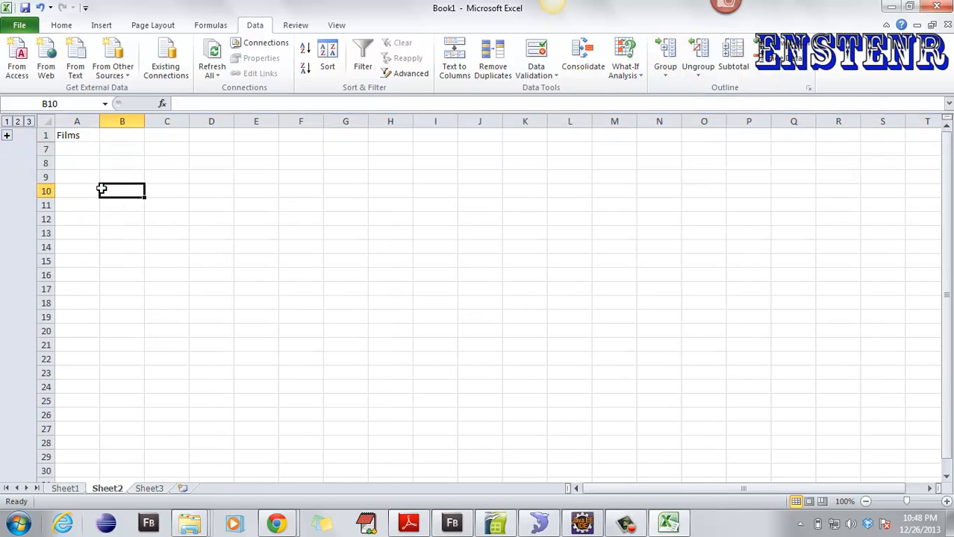
click(6, 135)
click(17, 149)
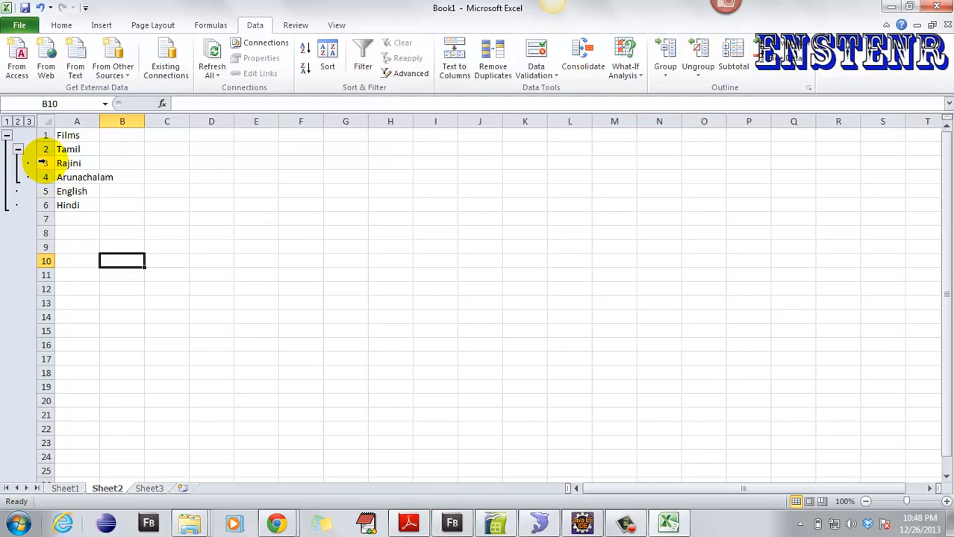
- Group the Arunachalam row 4 as a deeper nested level, then collapse and re-expand it
click(42, 163)
click(46, 177)
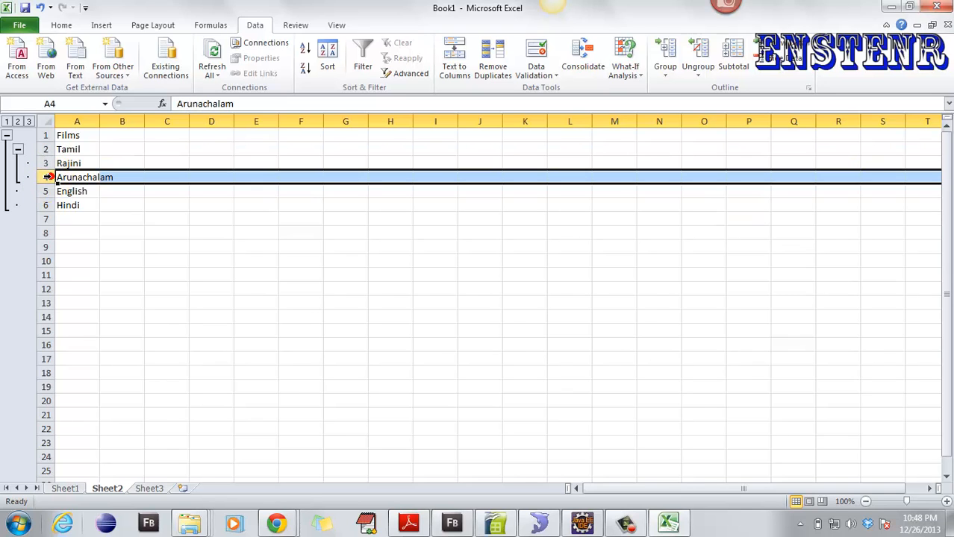
click(665, 56)
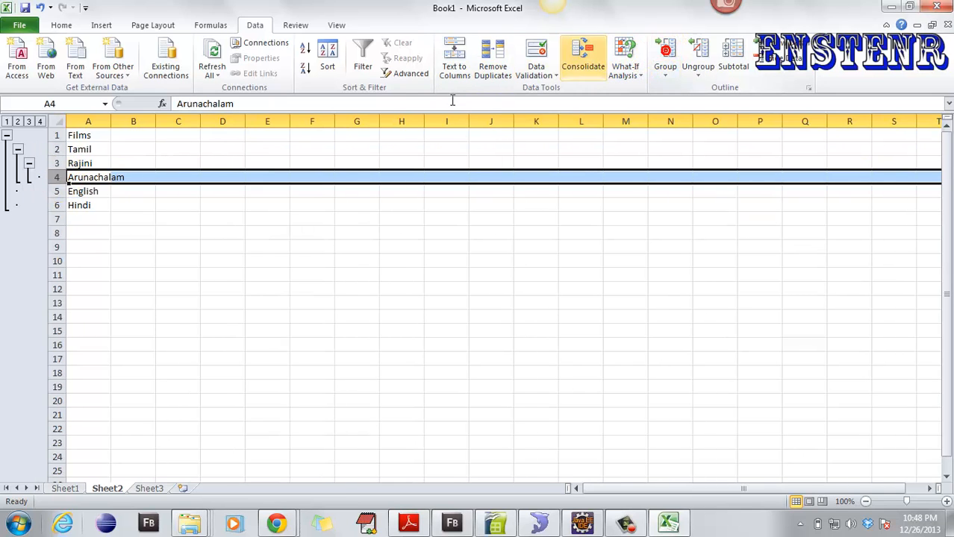
click(29, 162)
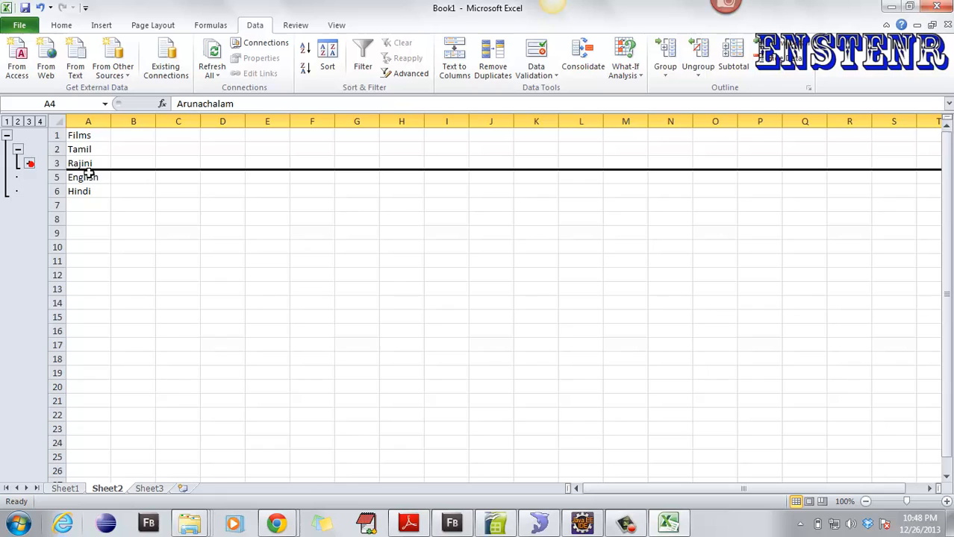
click(29, 163)
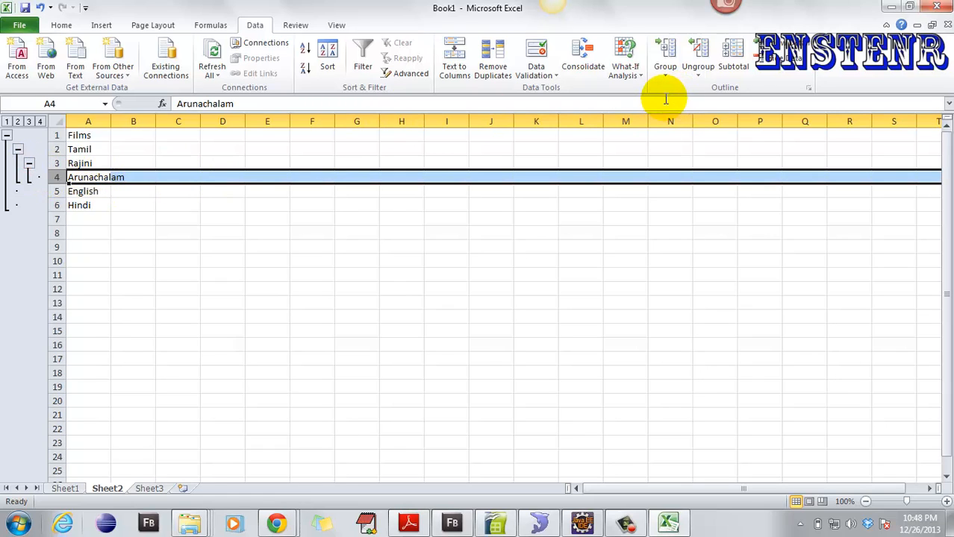
- Drag Tamil from A2 to B6, then undo so it stays in A2
click(91, 149)
drag(91, 145, 149, 206)
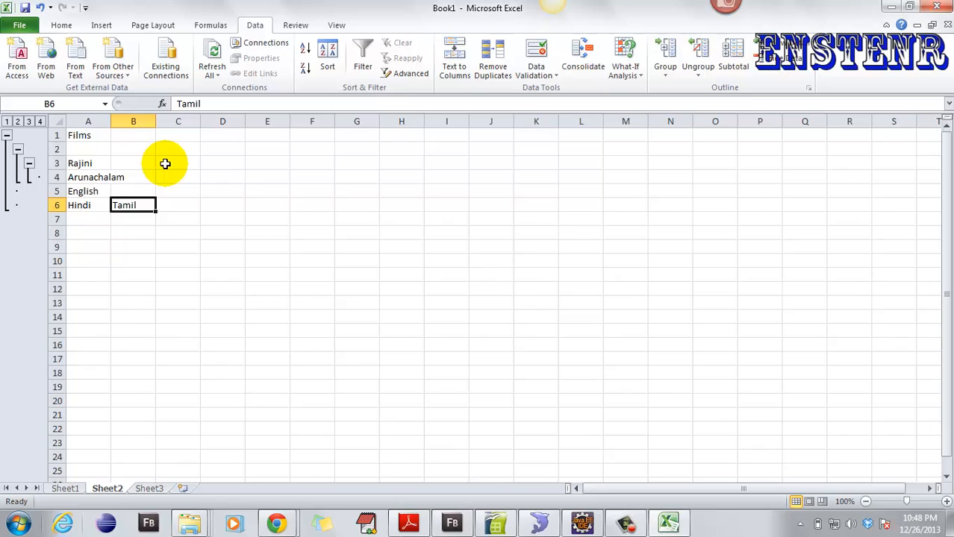
key(ctrl+z)
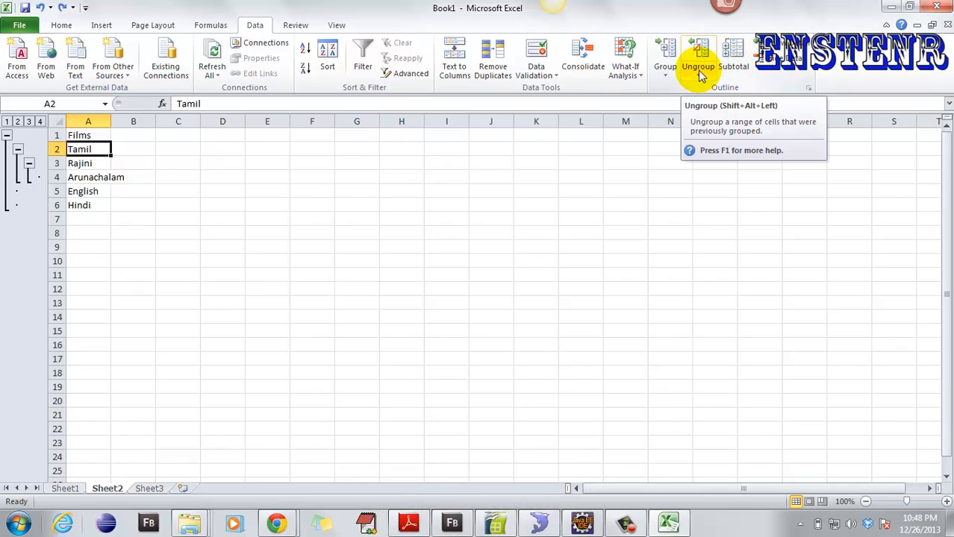
- Ungroup row 3 and remove outline levels from rows 1–6, dismissing the Subtotal column-labels warning
click(46, 164)
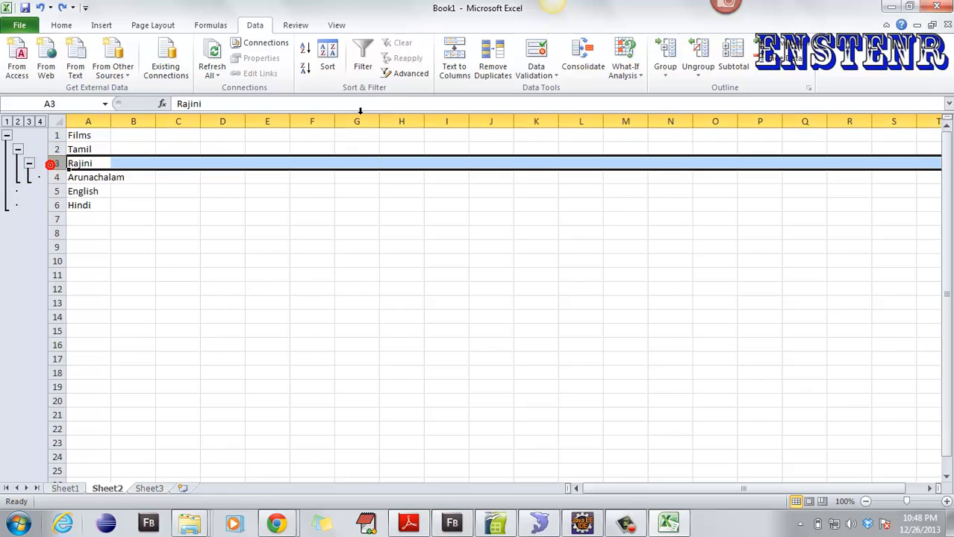
click(695, 56)
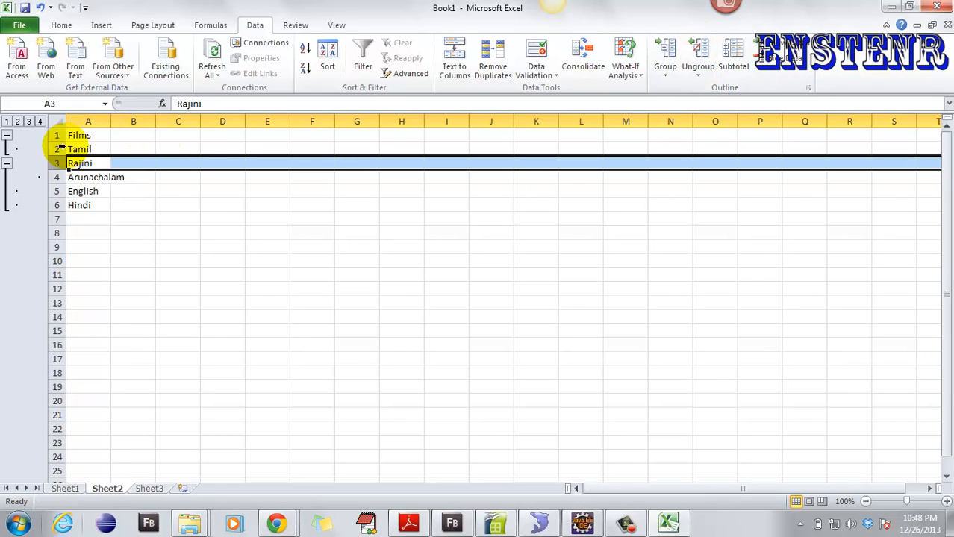
drag(57, 136, 57, 206)
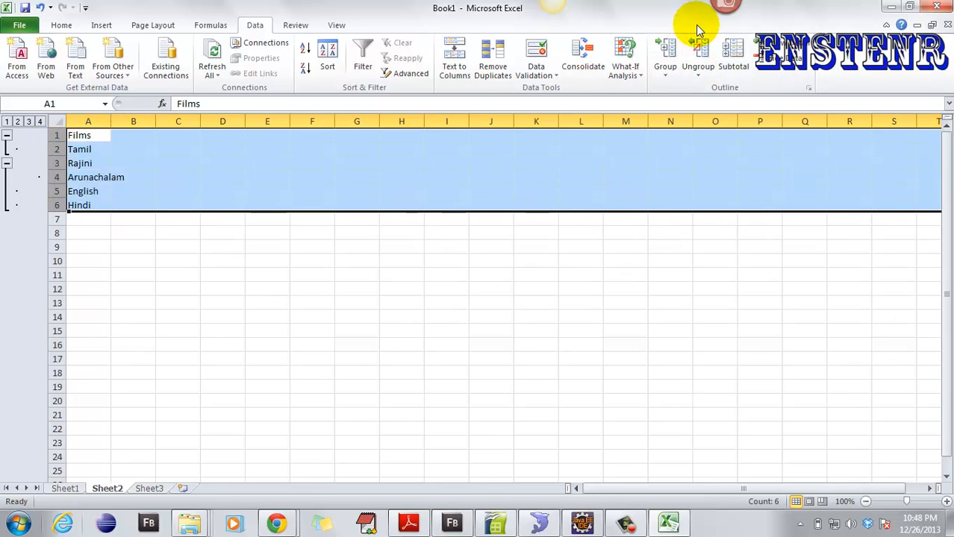
click(704, 47)
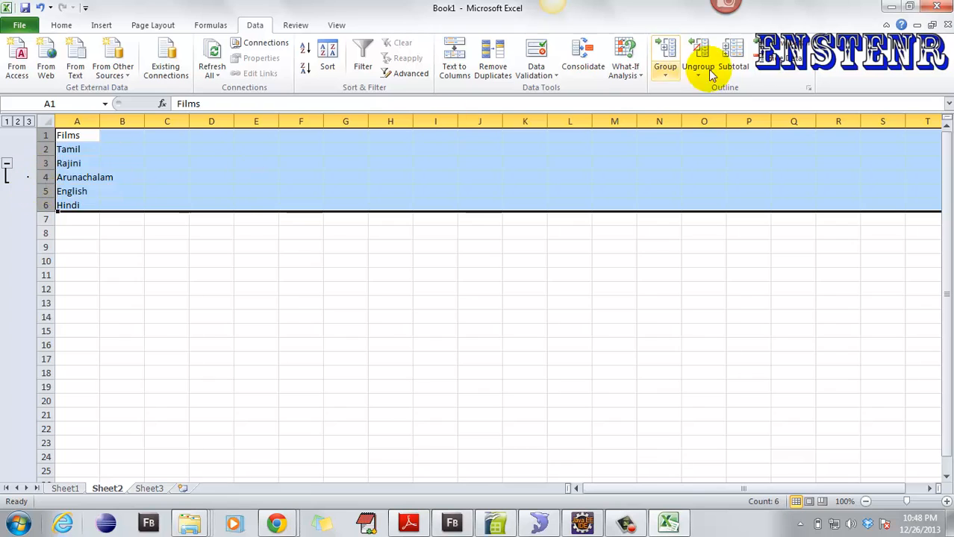
click(734, 53)
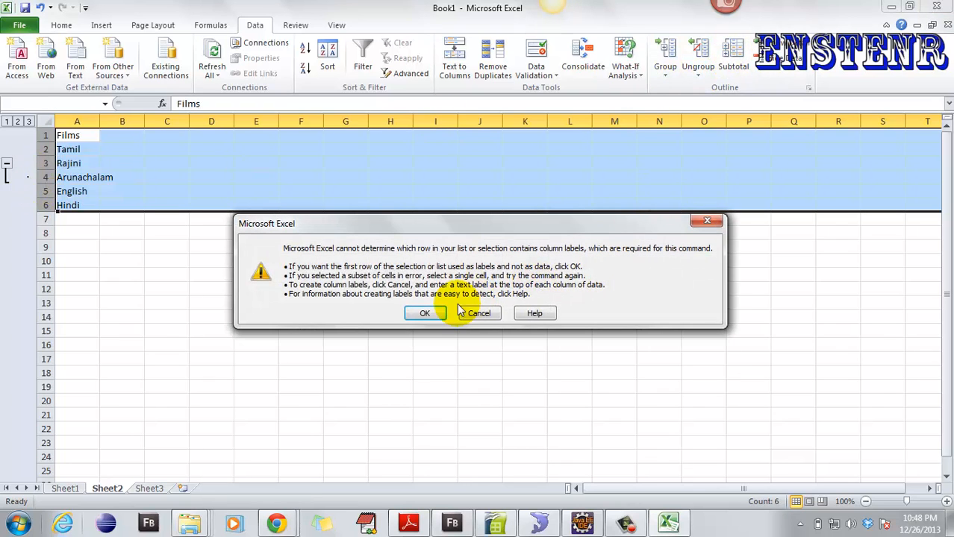
click(479, 313)
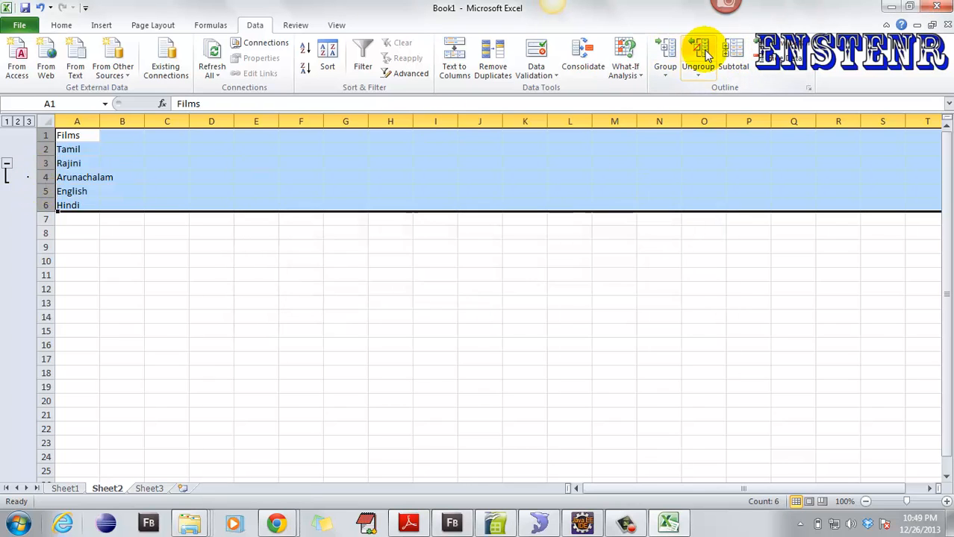
click(700, 48)
click(133, 192)
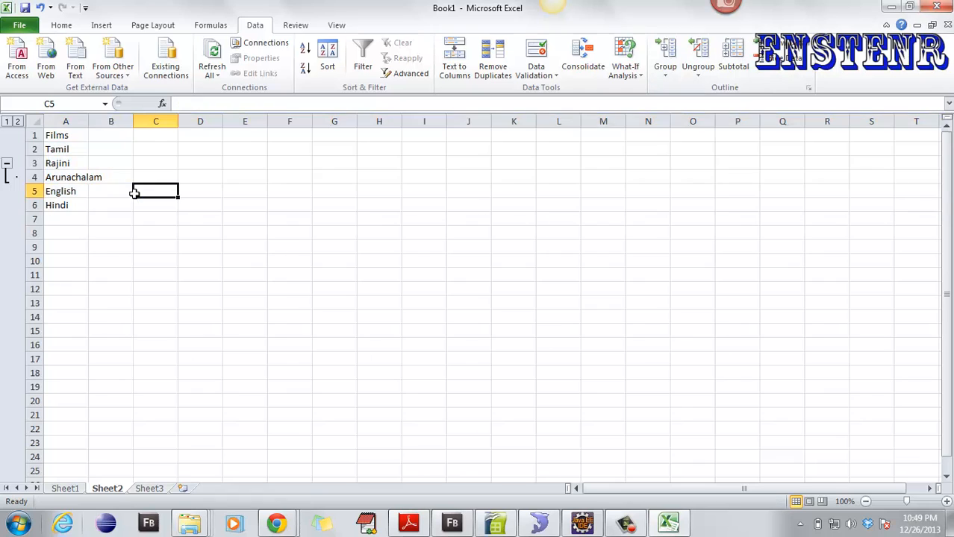
- Ungroup the last remaining group on row 4 and dismiss the Subtotal error message
click(32, 162)
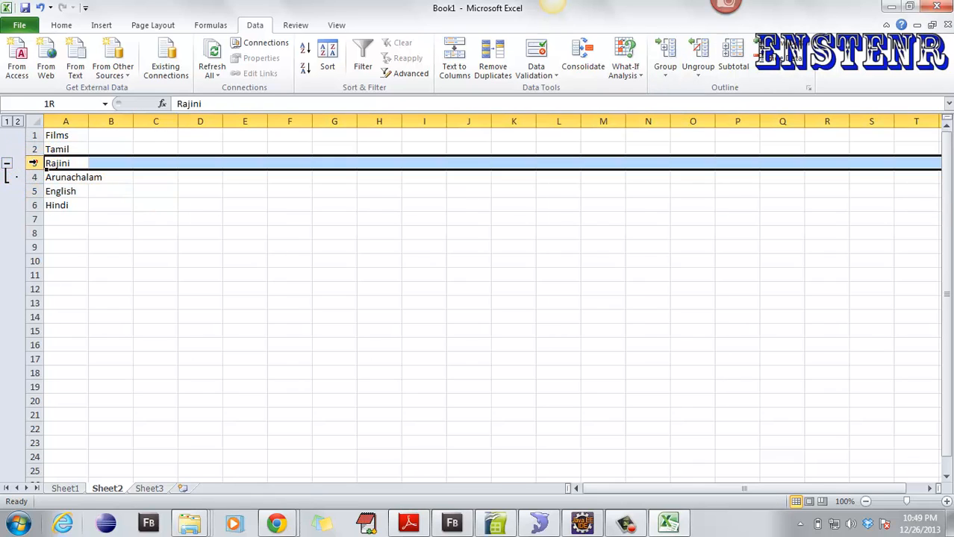
click(35, 177)
click(697, 48)
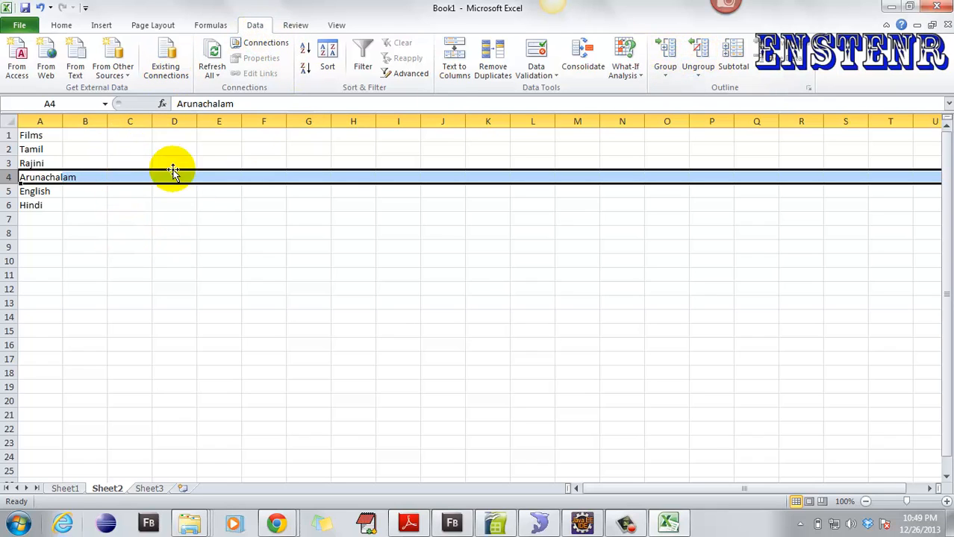
click(731, 66)
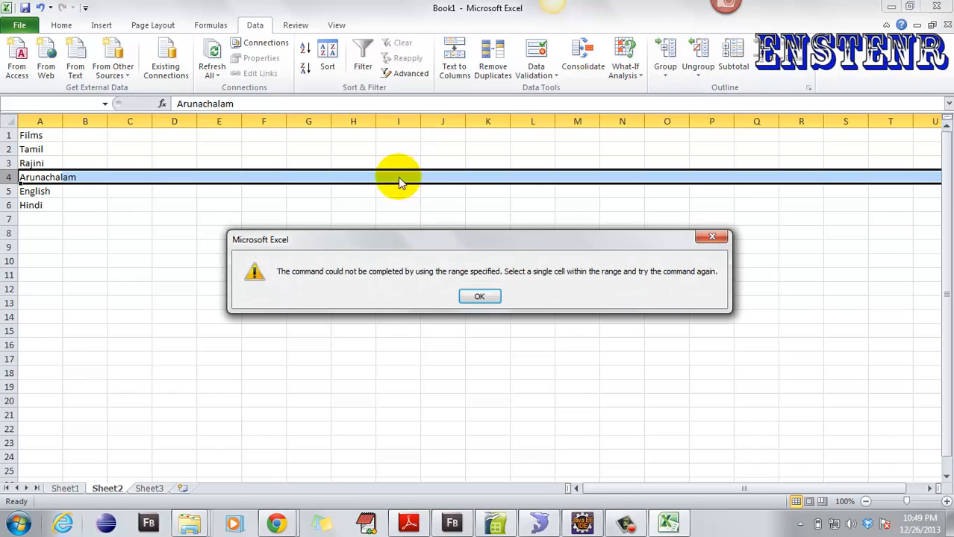
click(481, 300)
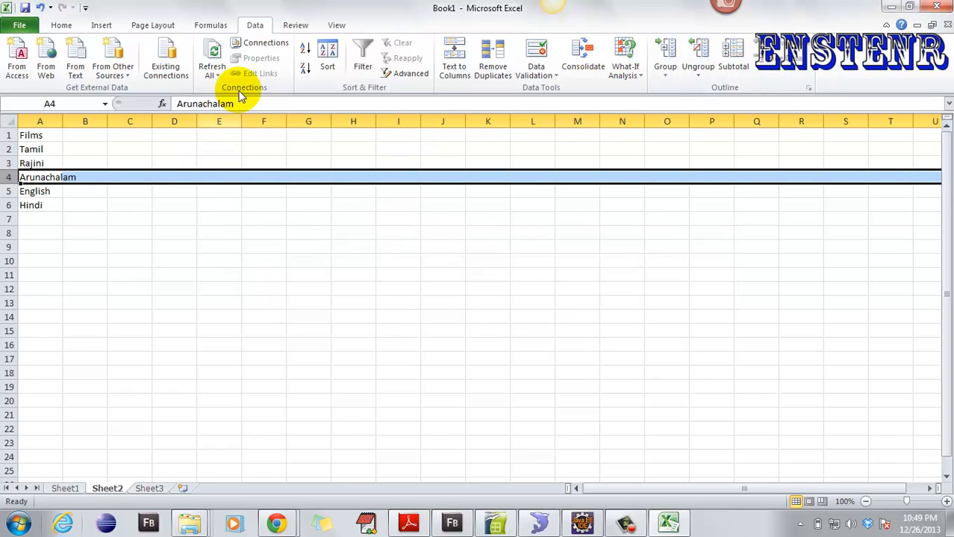
click(293, 27)
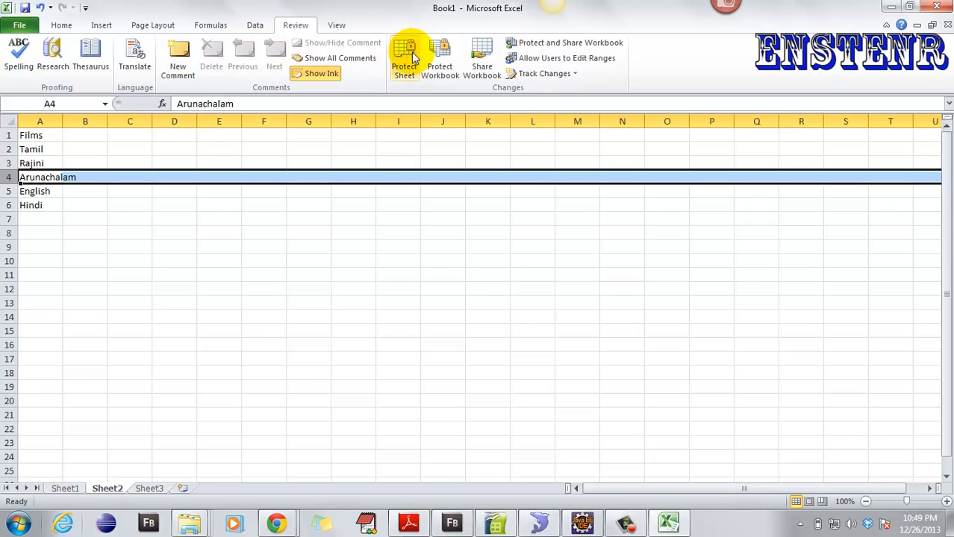
- Deselect the rows and open the Protect Sheet dialog for Sheet2
click(238, 305)
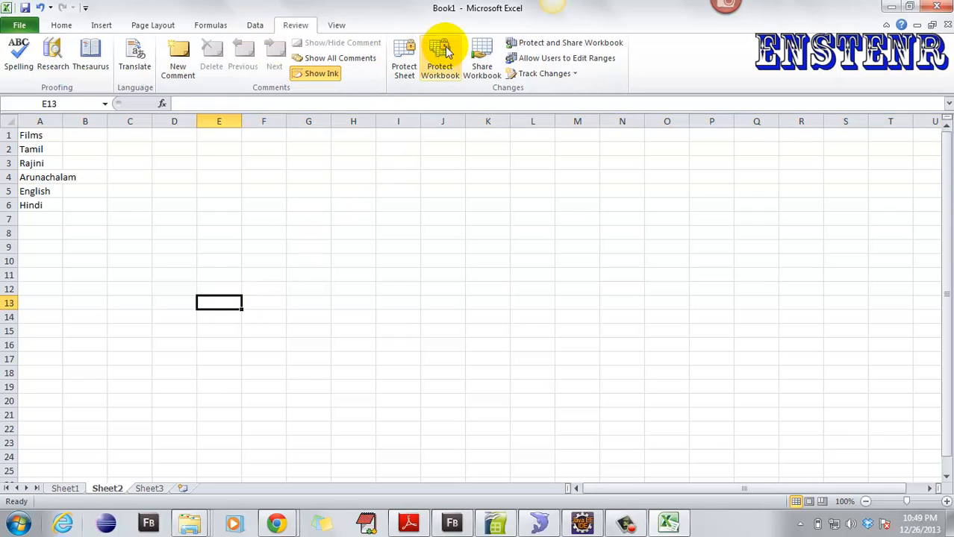
click(403, 75)
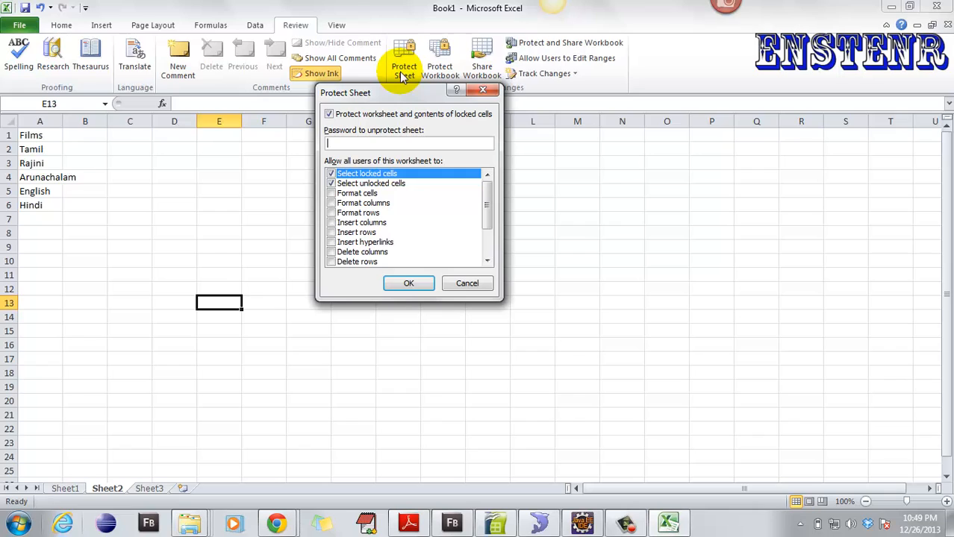
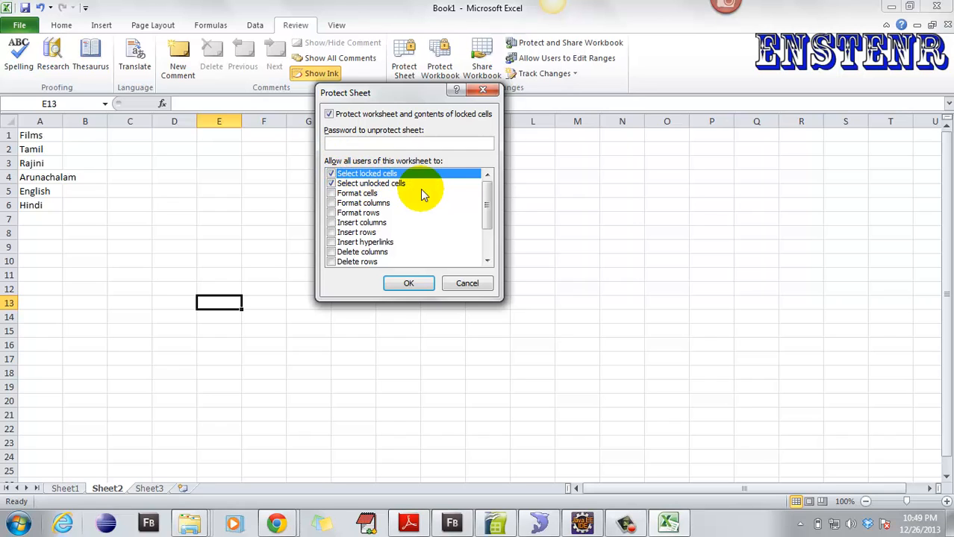
- Protect Sheet2 with a password, entering it a second time to confirm
click(353, 142)
text(•)
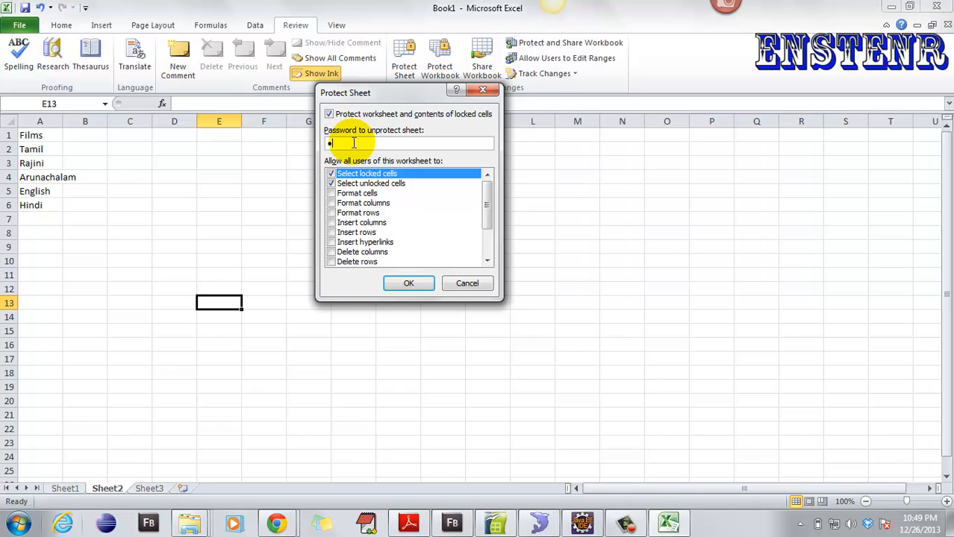
text(••)
click(412, 282)
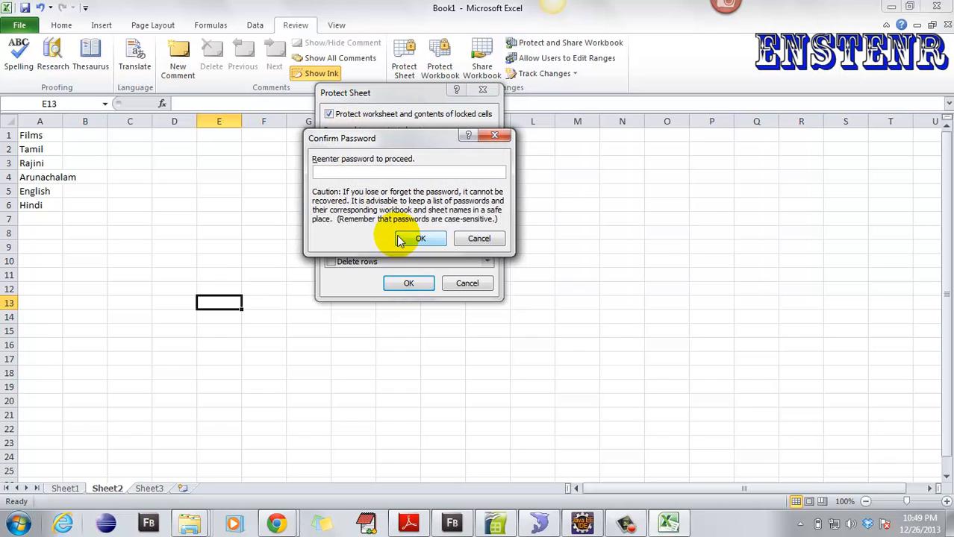
text(•)
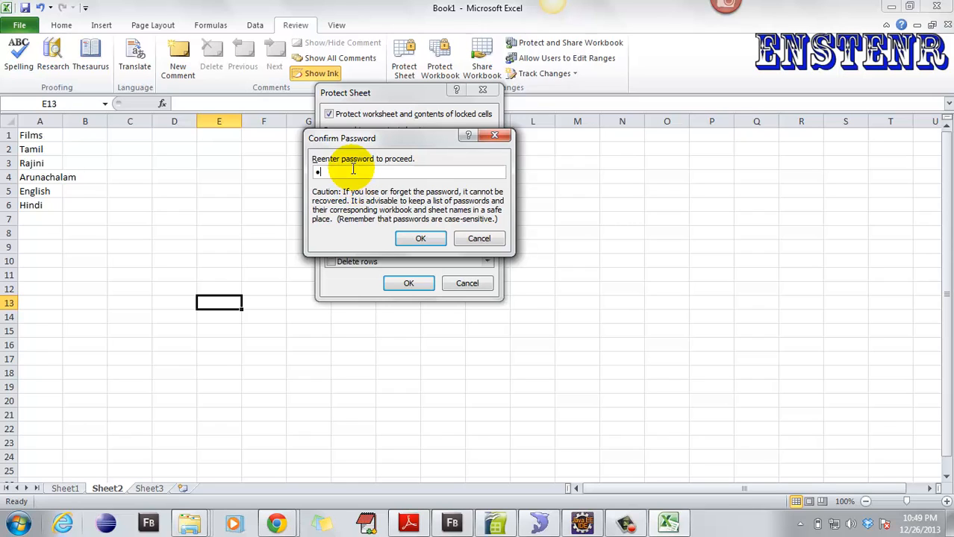
text(••)
key(Return)
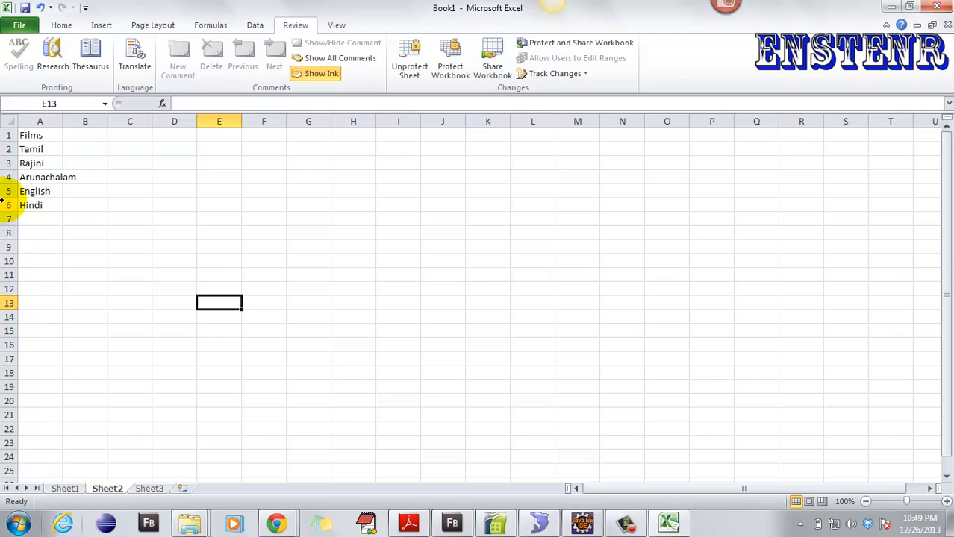
- Try editing the English cell on protected Sheet2 and dismiss the read-only warning
click(37, 166)
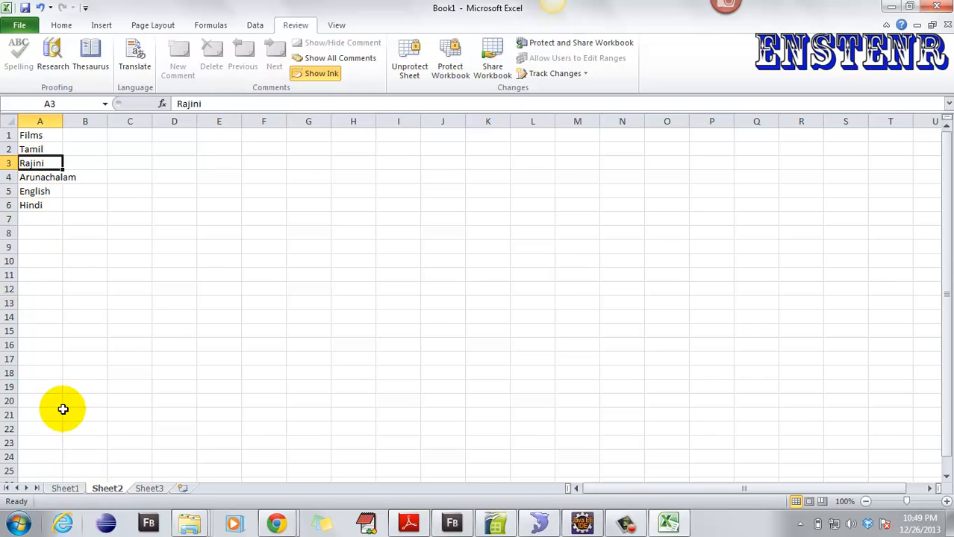
click(38, 193)
double_click(43, 195)
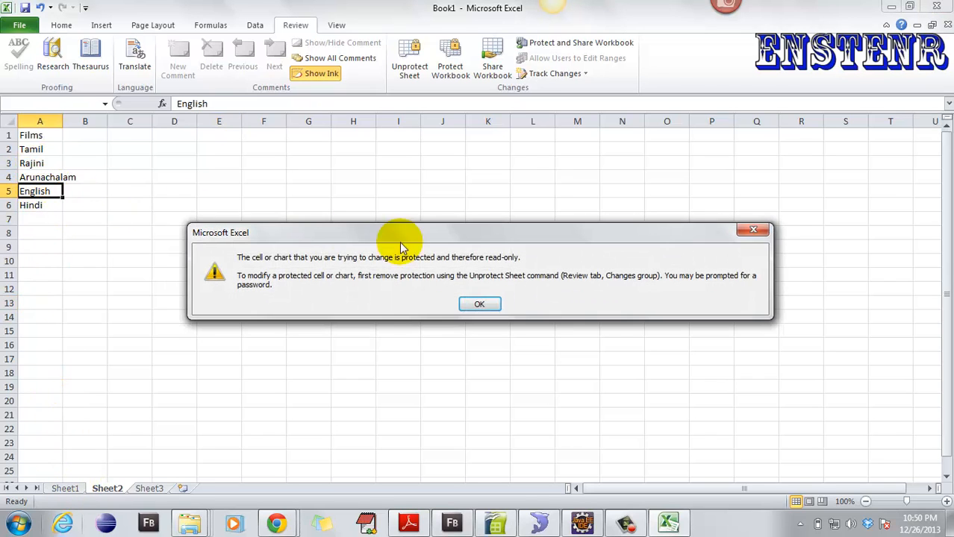
click(479, 306)
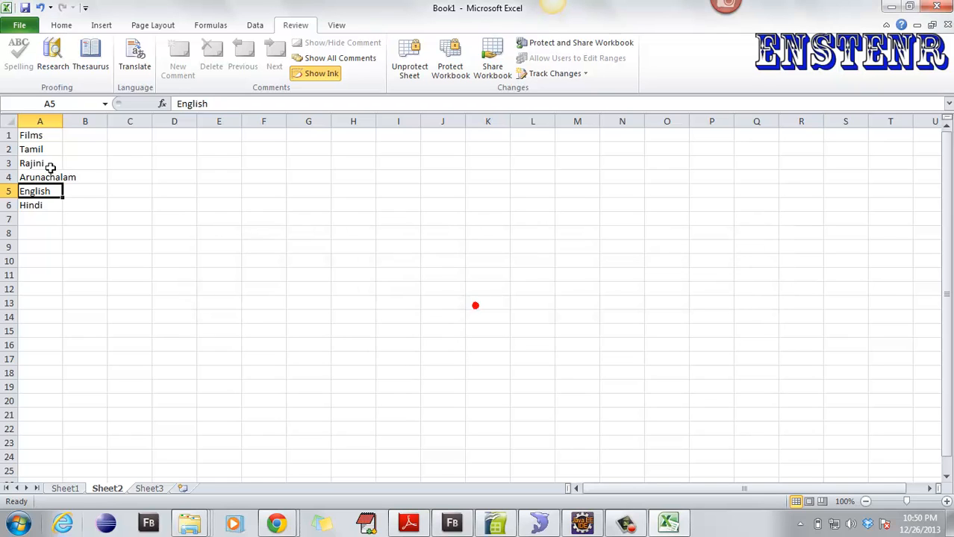
- Copy Arunachalam, English and Hindi from Sheet2 into Sheet1 starting at cell A5
drag(44, 177, 49, 214)
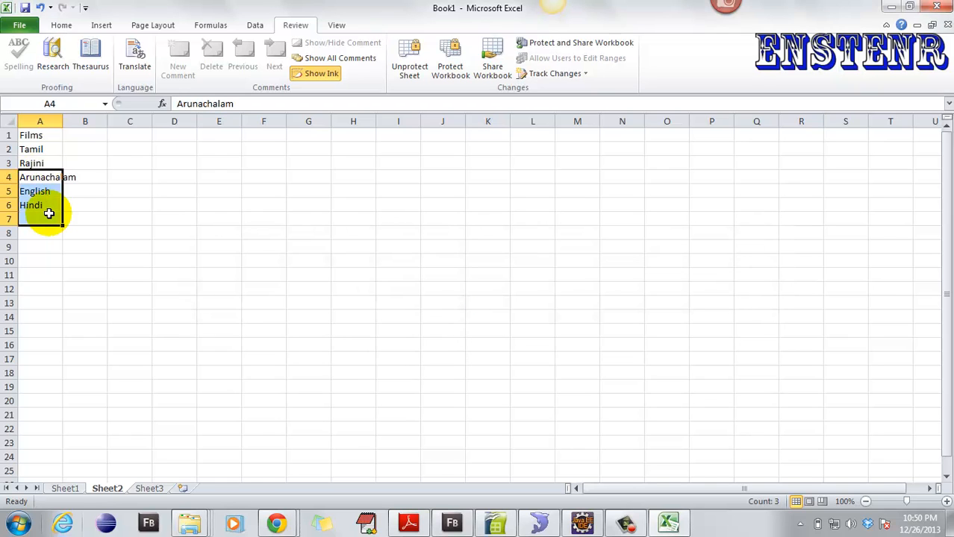
key(ctrl+c)
click(64, 489)
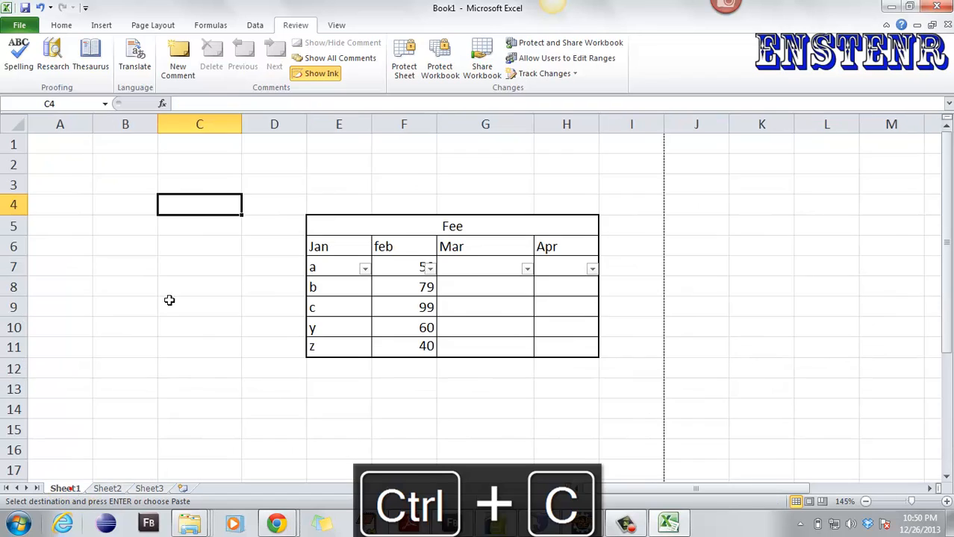
click(67, 220)
key(ctrl+v)
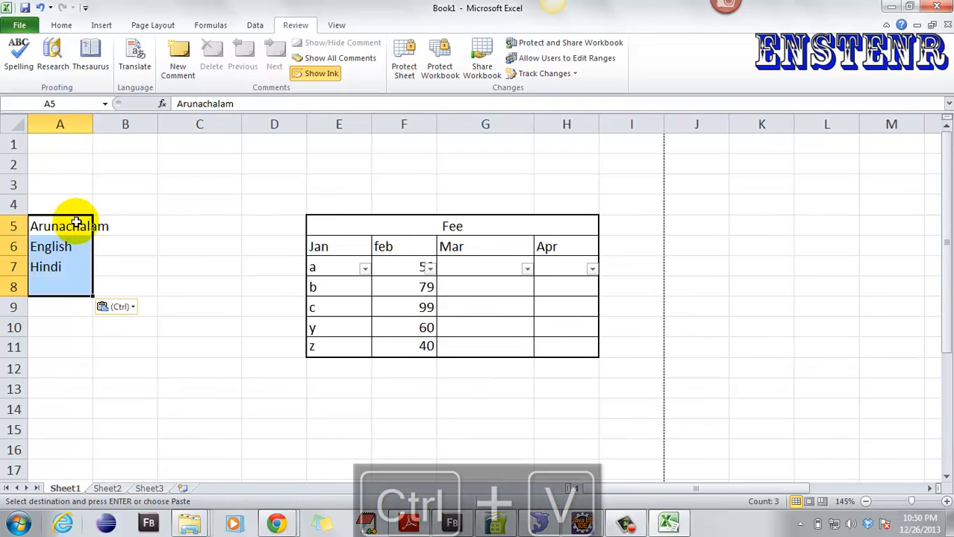
click(76, 223)
click(49, 264)
- Attempt a paste on protected Sheet2 and dismiss the protected-cell warning
click(116, 488)
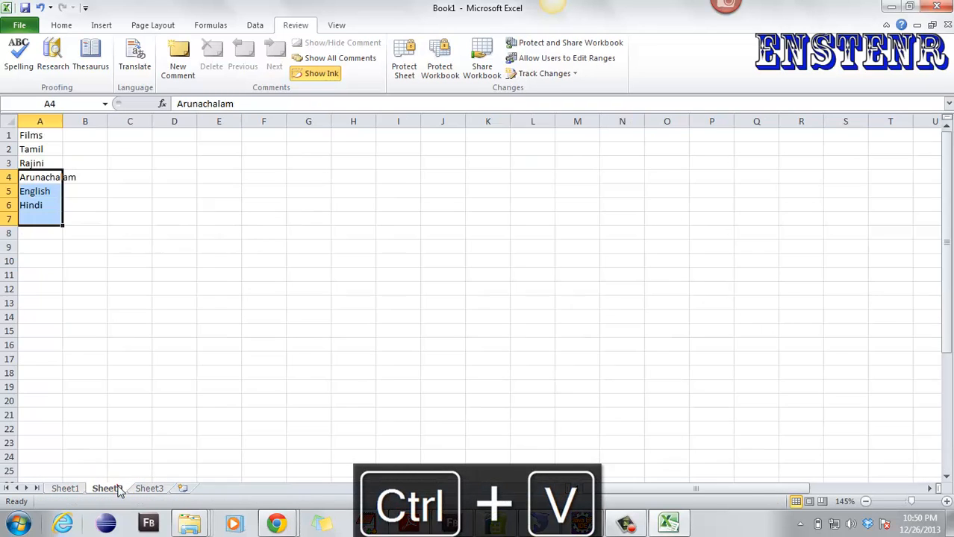
key(ctrl+v)
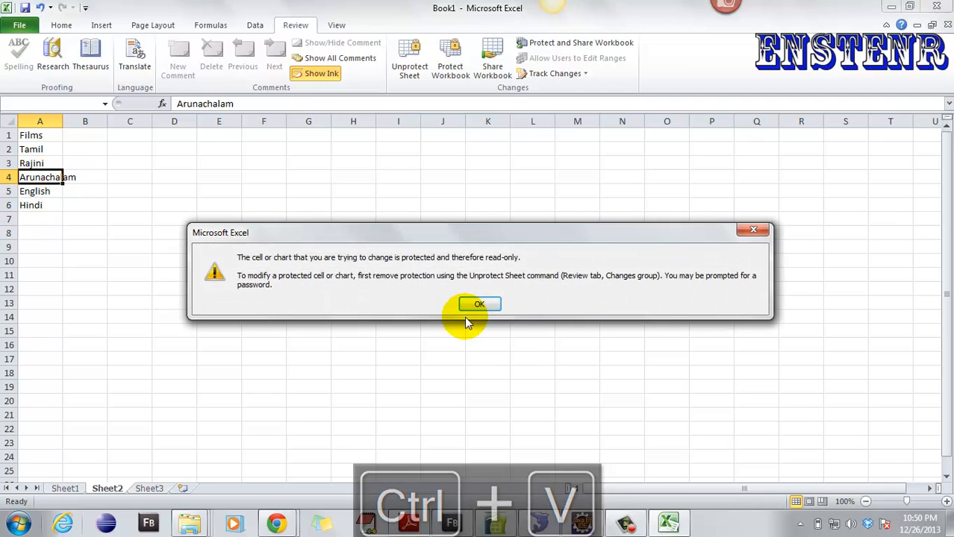
click(480, 303)
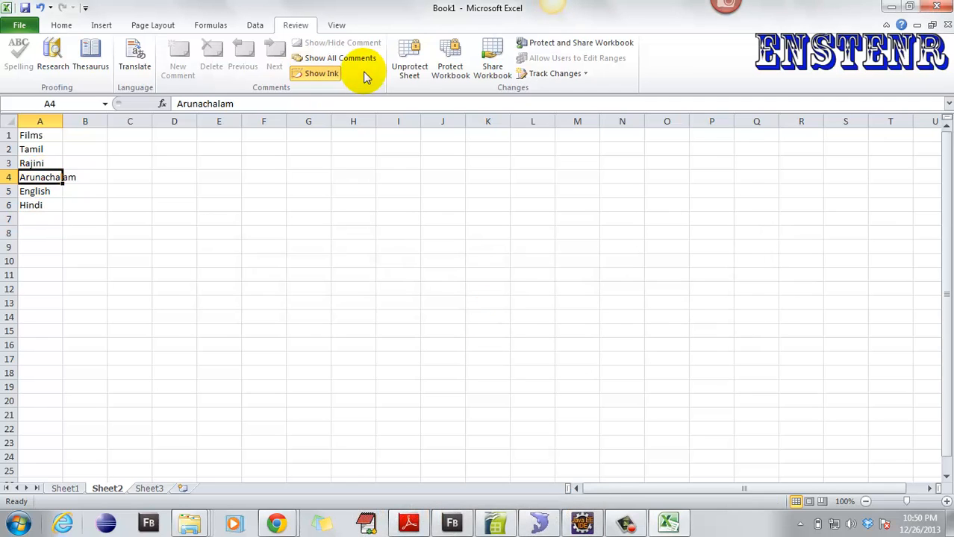
- Unprotect Sheet2 with its password, verify Arunachalam is editable, and cancel Protect Workbook
click(417, 77)
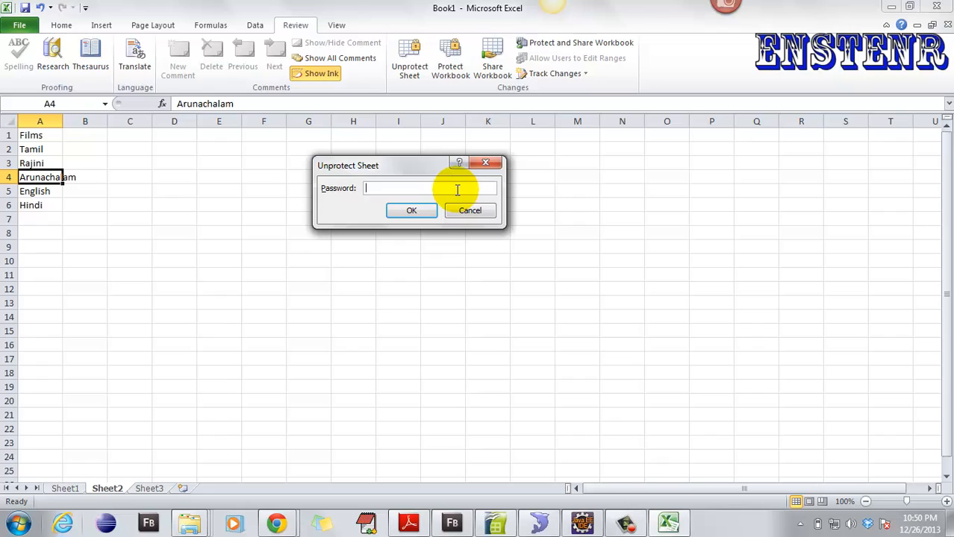
key(Return)
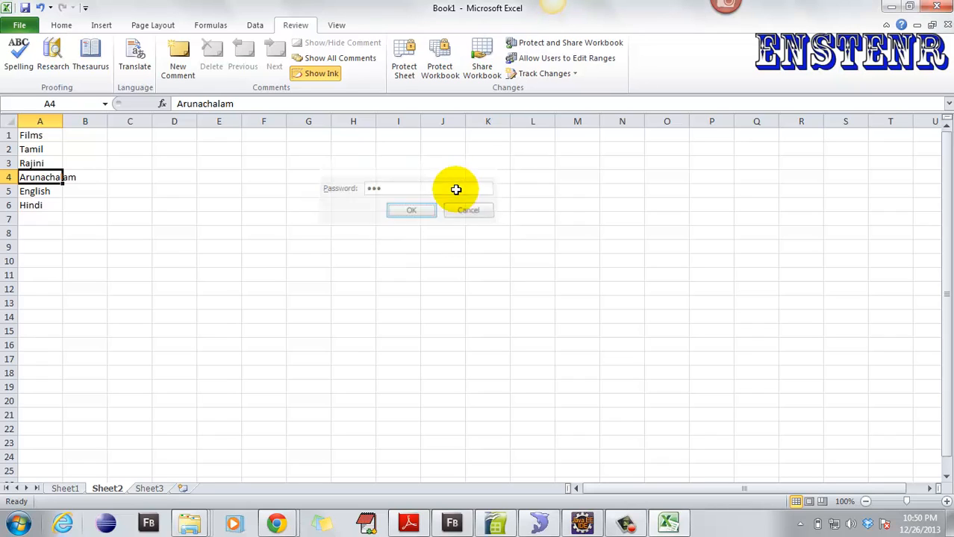
key(ctrl+Home)
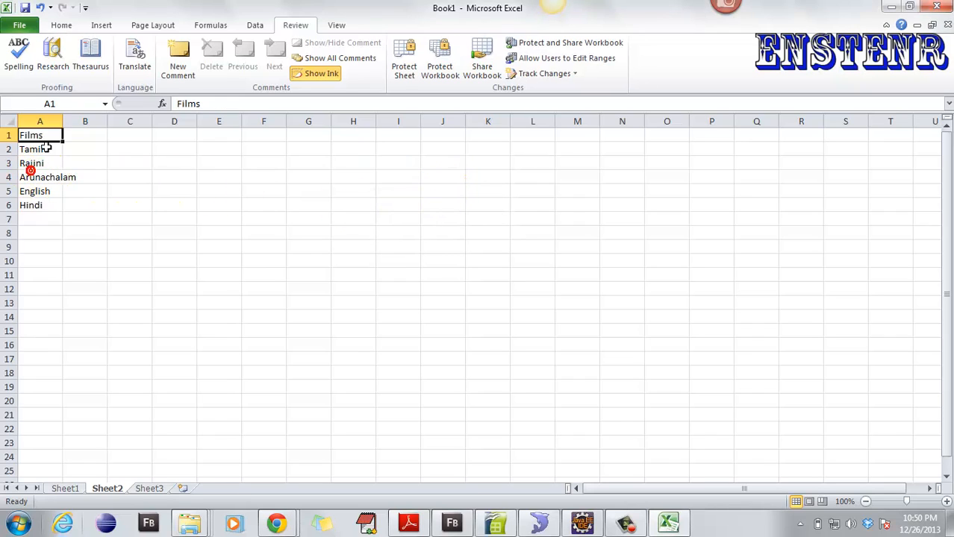
click(47, 176)
double_click(49, 177)
click(215, 234)
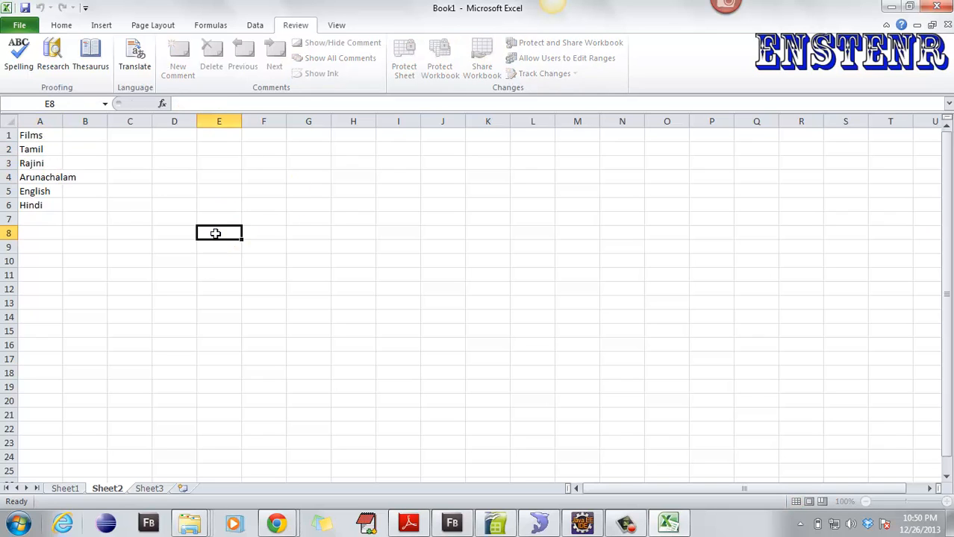
click(439, 53)
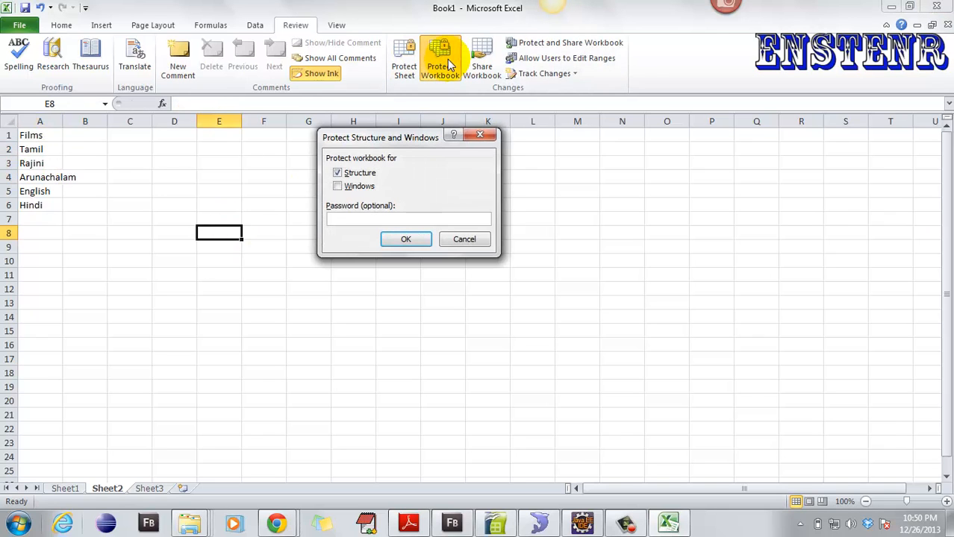
click(457, 243)
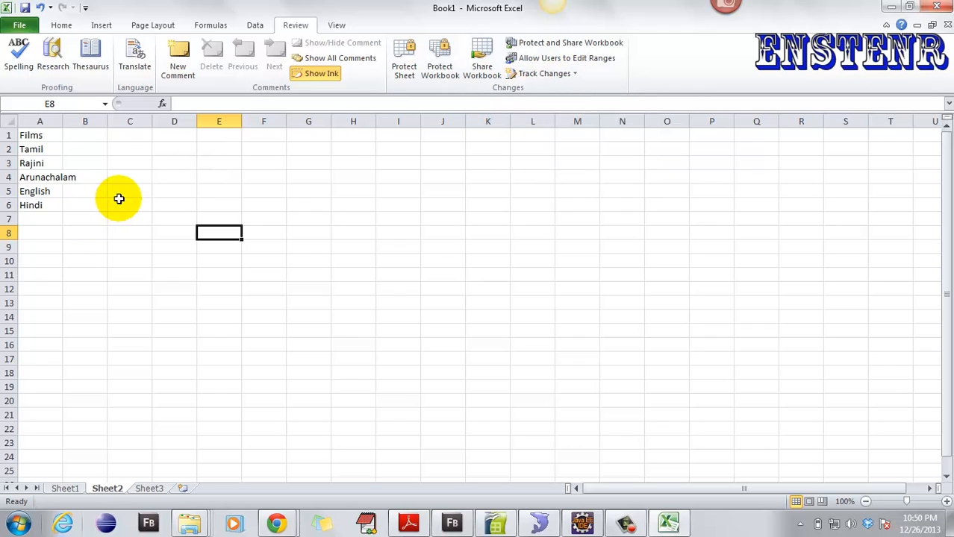
- Autofit Sheet2's column A so Arunachalam fits
click(561, 73)
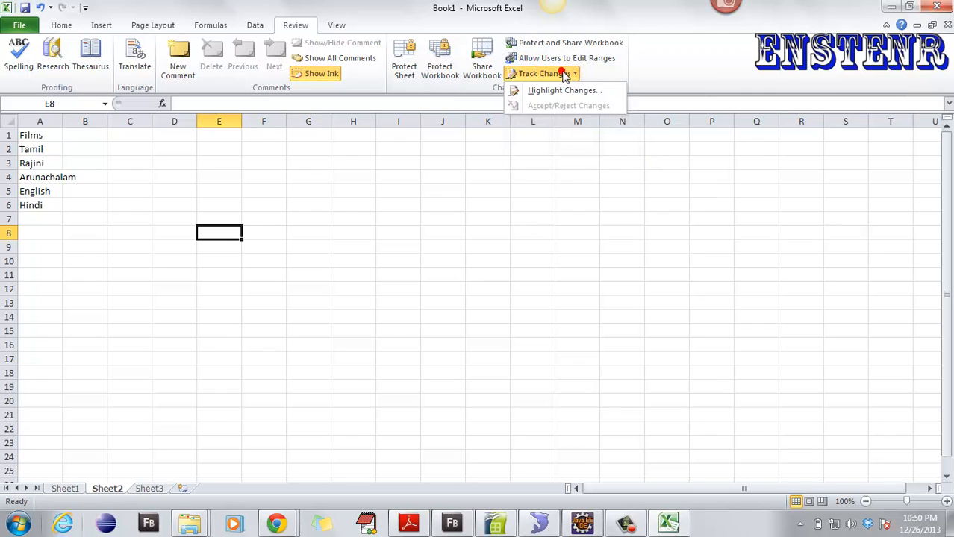
click(108, 239)
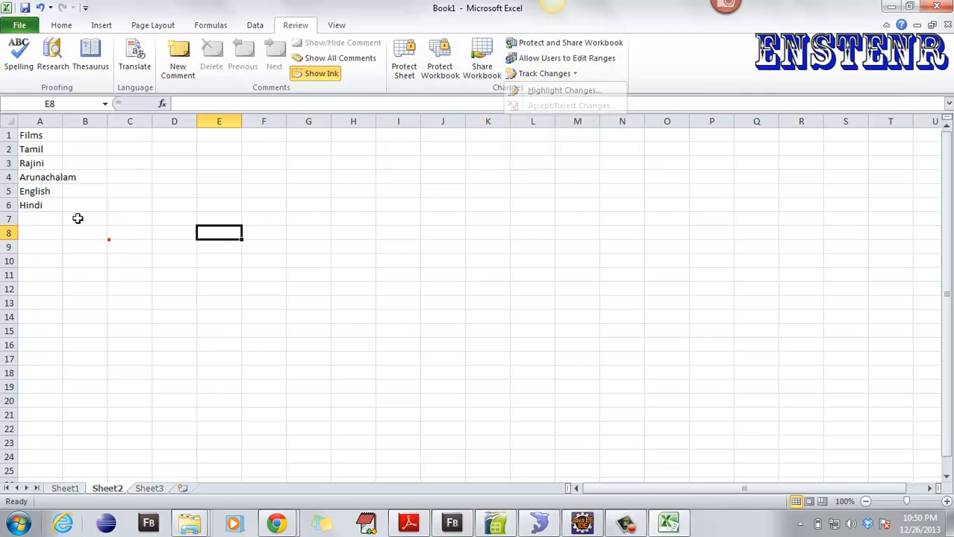
double_click(61, 122)
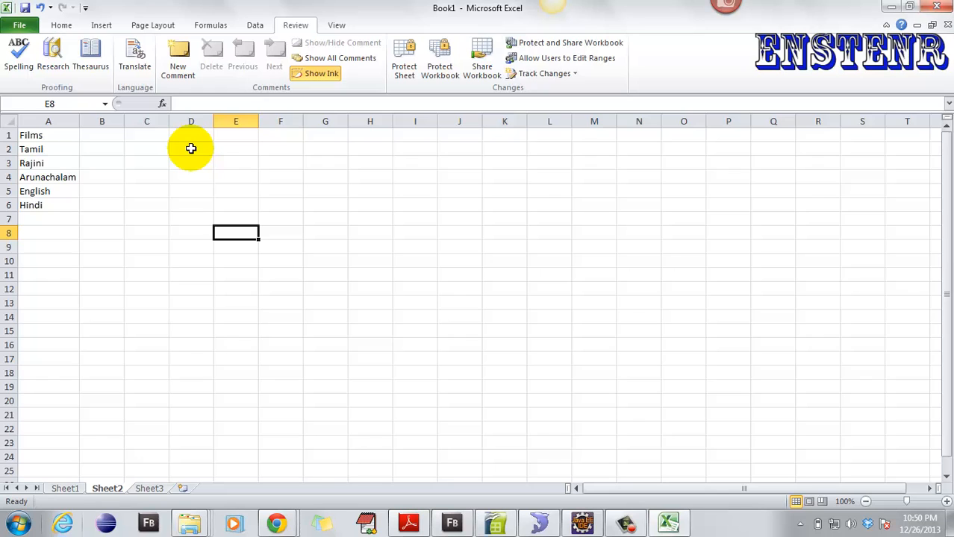
- Clear the pasted names block A3:B9 on Sheet1
click(65, 489)
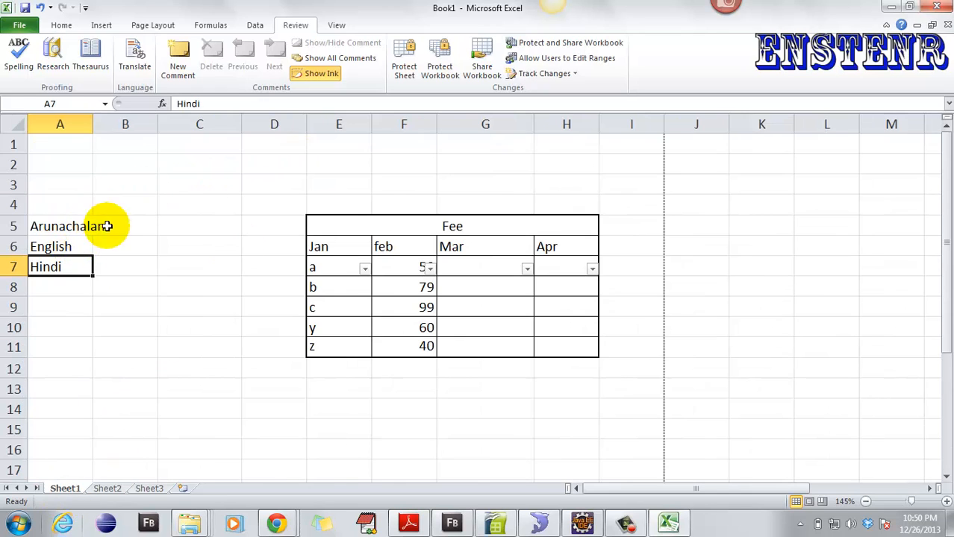
click(73, 192)
drag(73, 193, 94, 311)
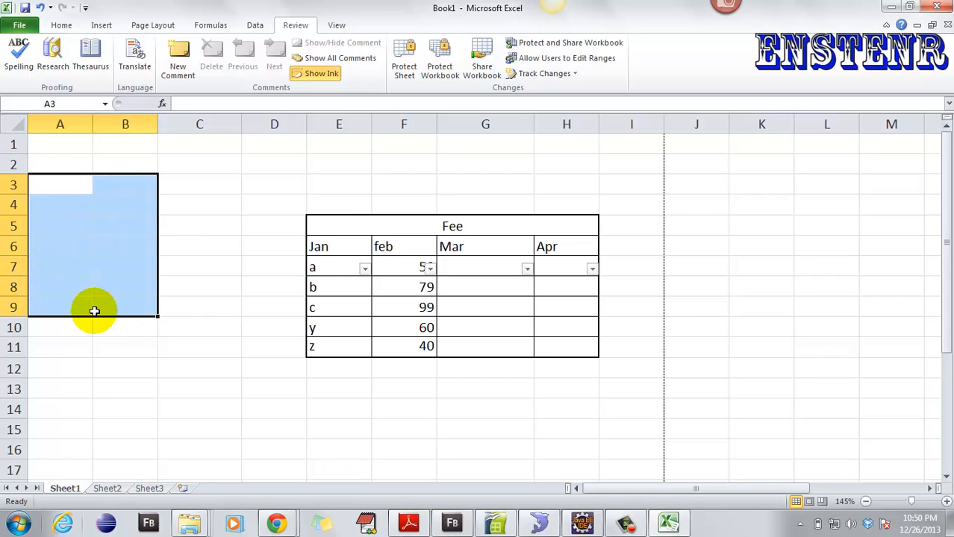
click(171, 203)
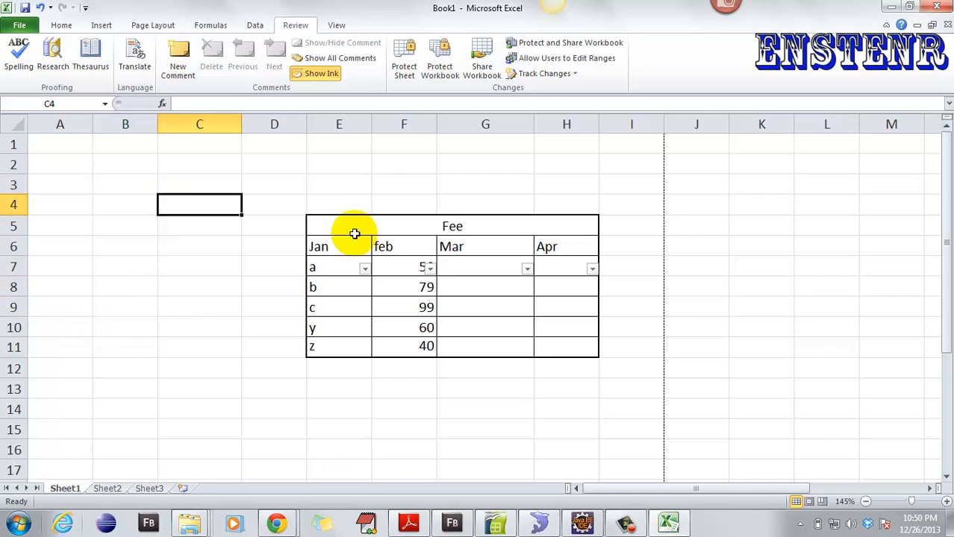
- Turn on Track changes while editing in the Highlight Changes settings
click(545, 73)
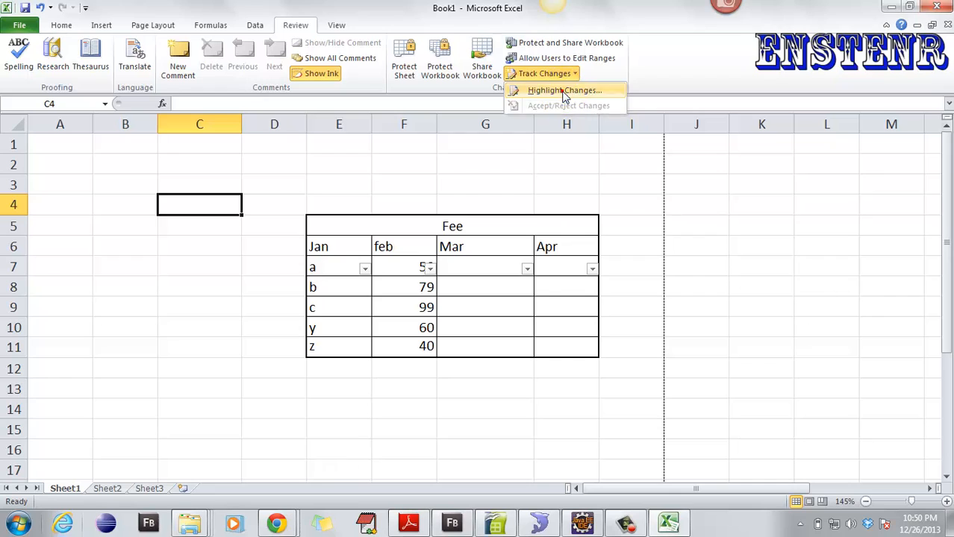
click(564, 90)
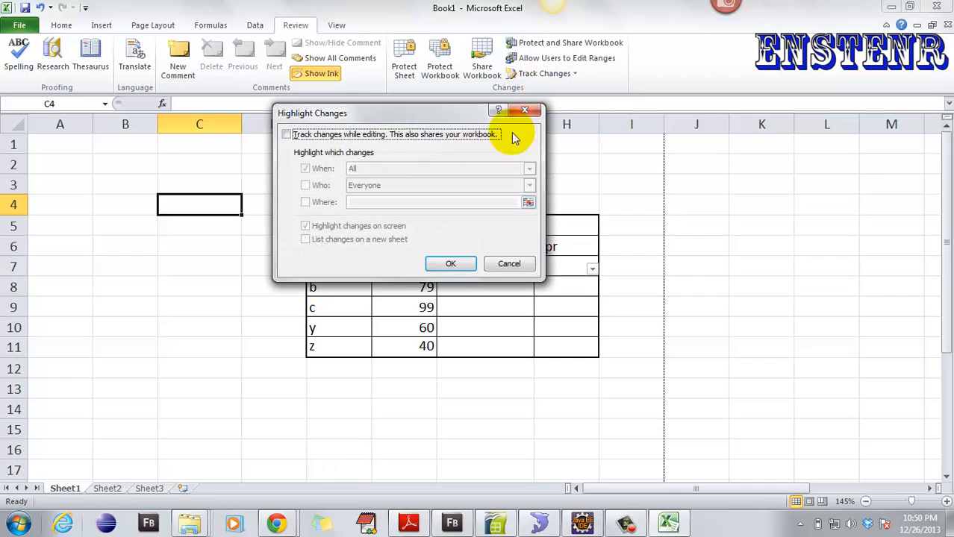
click(310, 136)
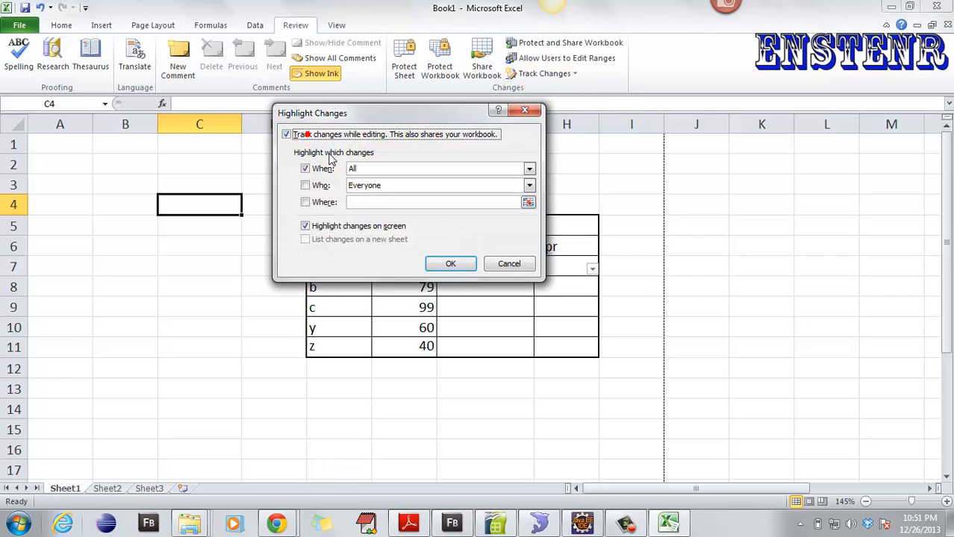
click(450, 265)
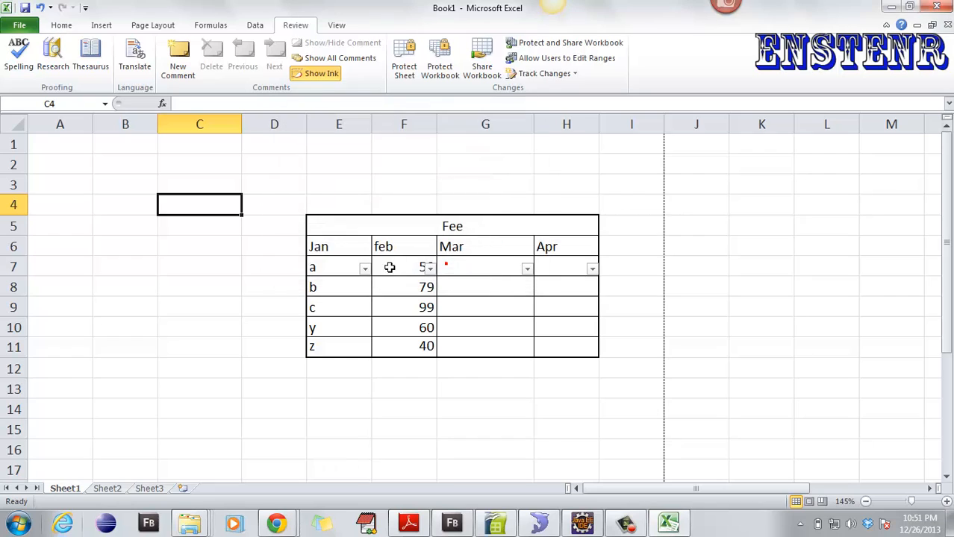
- Clear the a from cell E7 and save the workbook as Book12.xlsx
click(328, 273)
key(BackSpace)
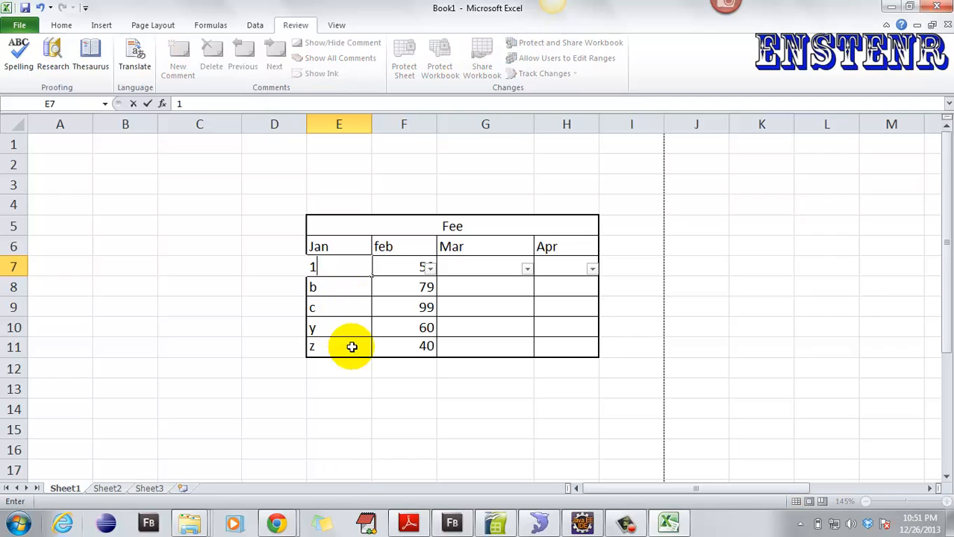
click(351, 346)
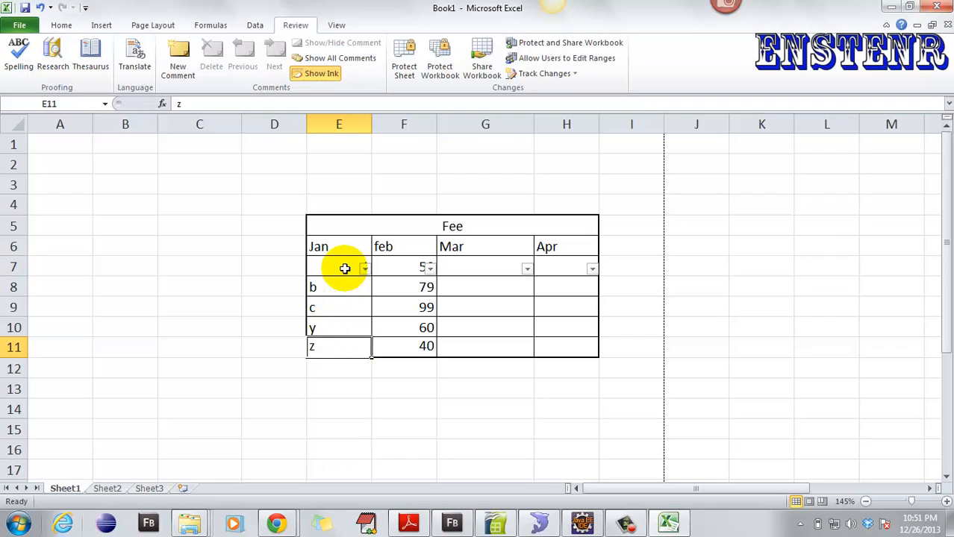
click(20, 27)
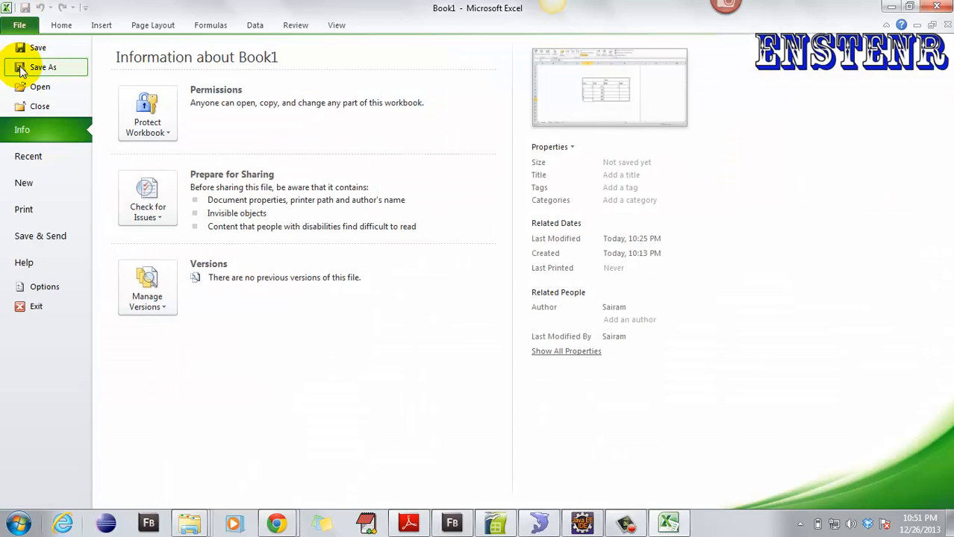
key(Escape)
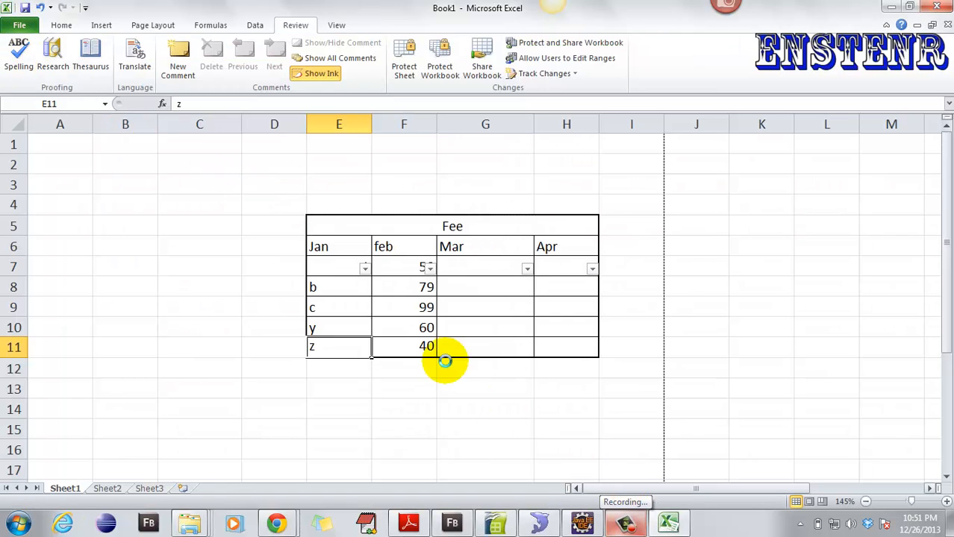
- Delete the c from cell E9 and save the workbook
click(335, 321)
click(350, 306)
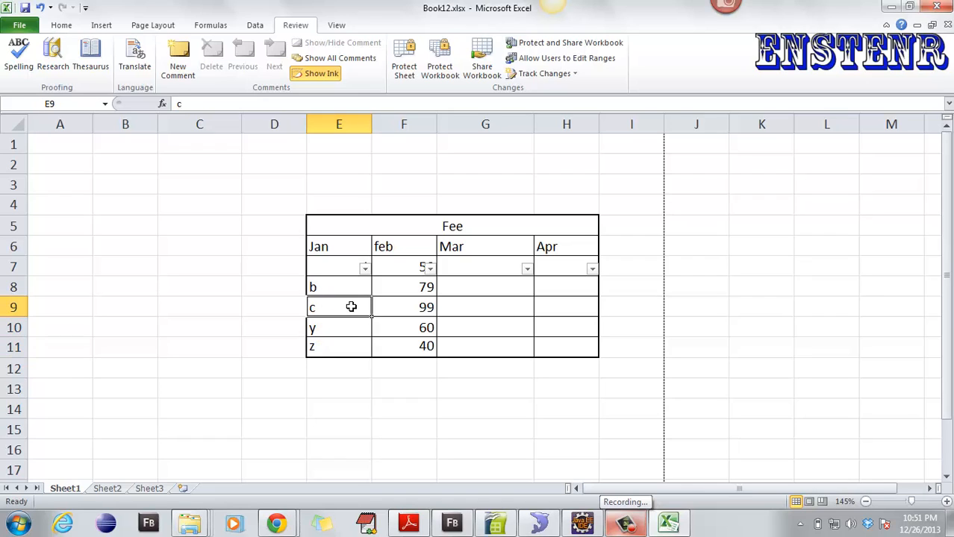
key(Delete)
click(373, 367)
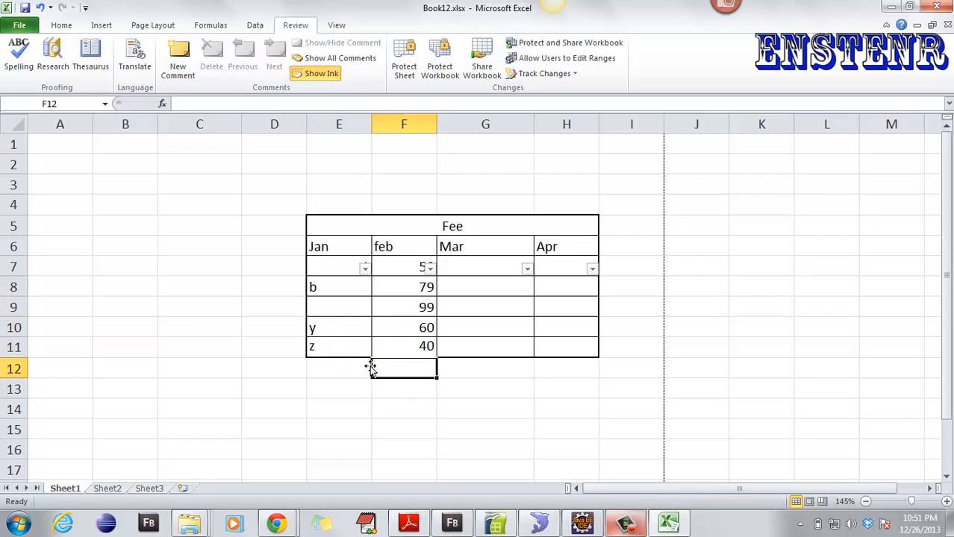
click(334, 310)
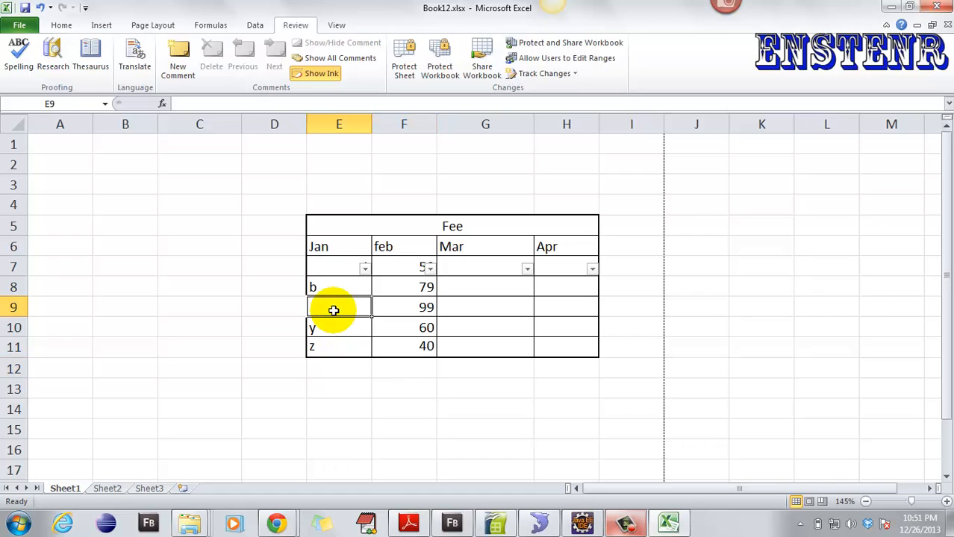
key(ctrl+s)
click(292, 333)
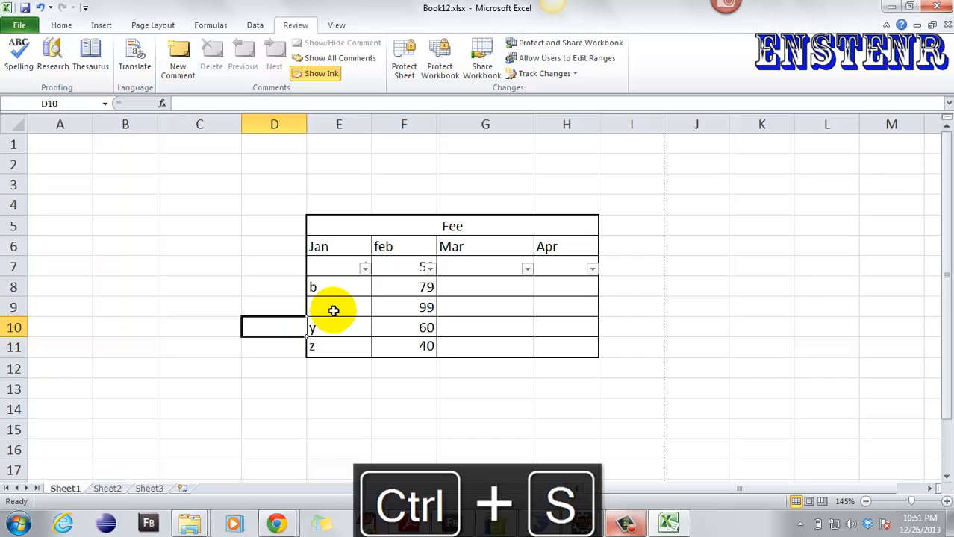
- Turn on Track changes while editing and agree to save the workbook as shared
click(549, 74)
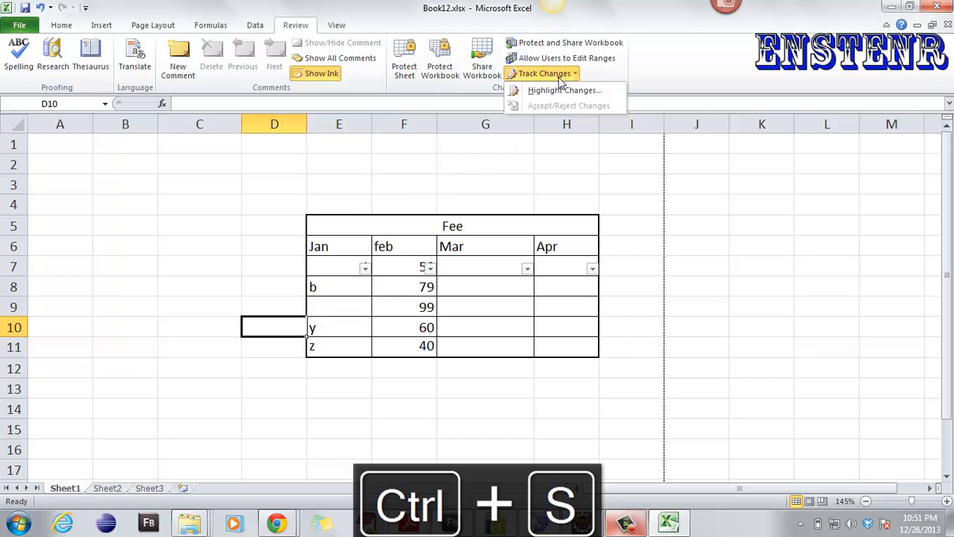
click(565, 90)
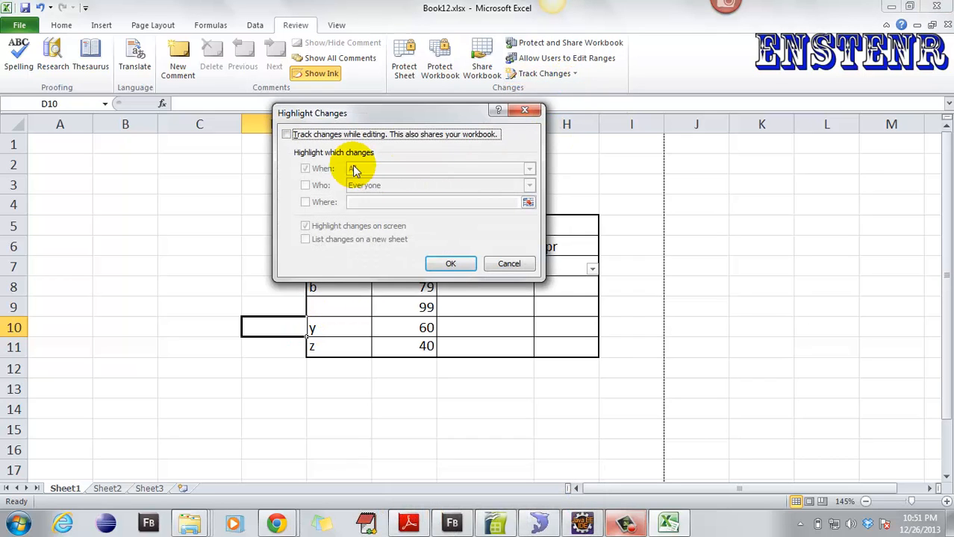
click(312, 136)
click(450, 264)
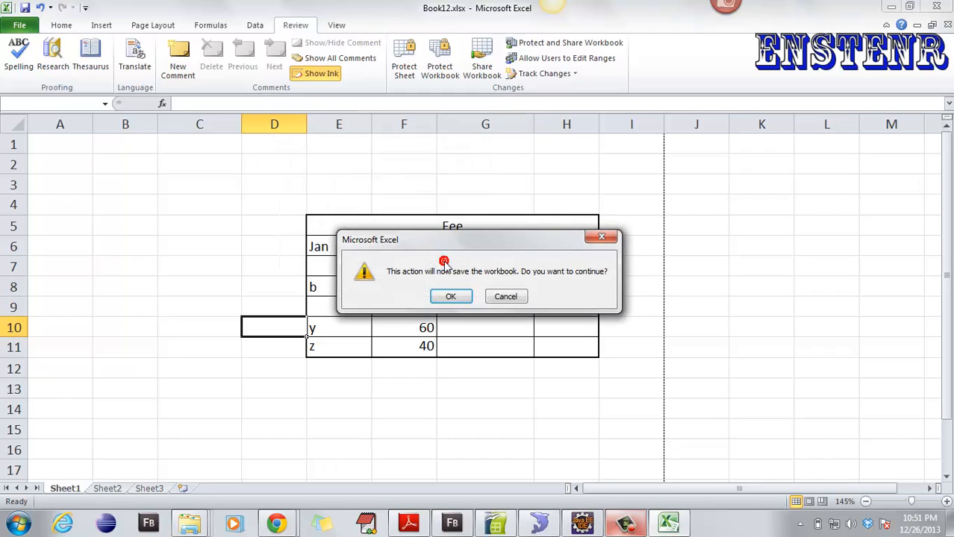
click(451, 303)
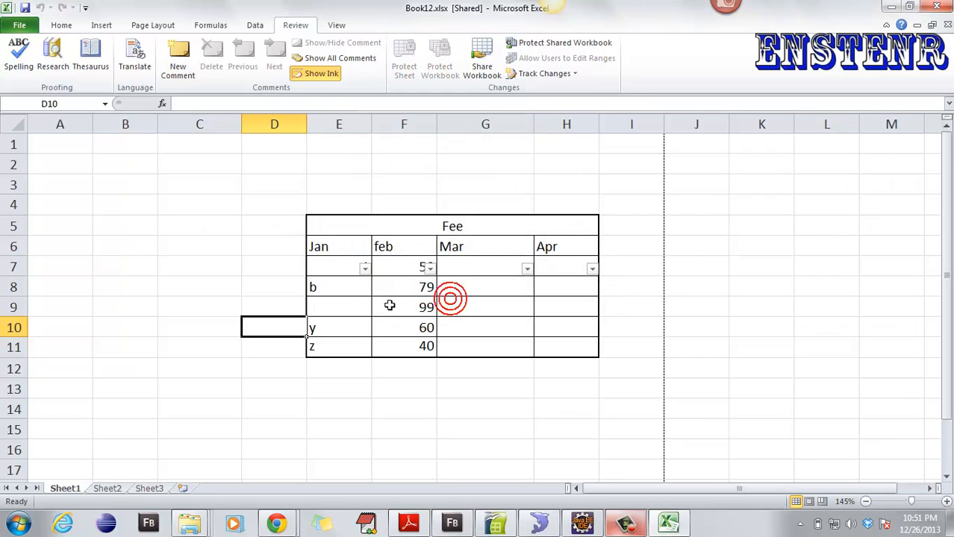
- Enter 3 in cell E9 and save the workbook
click(323, 311)
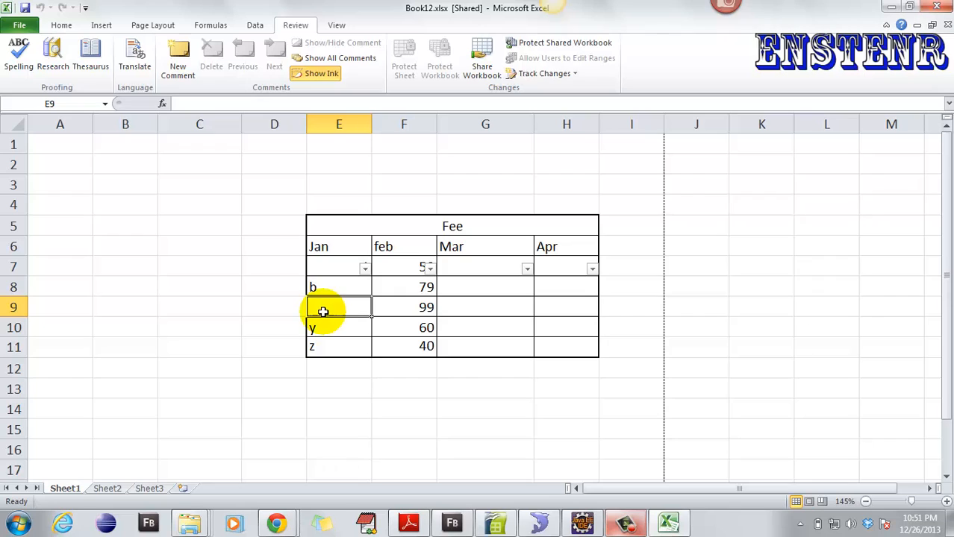
text(3)
key(Return)
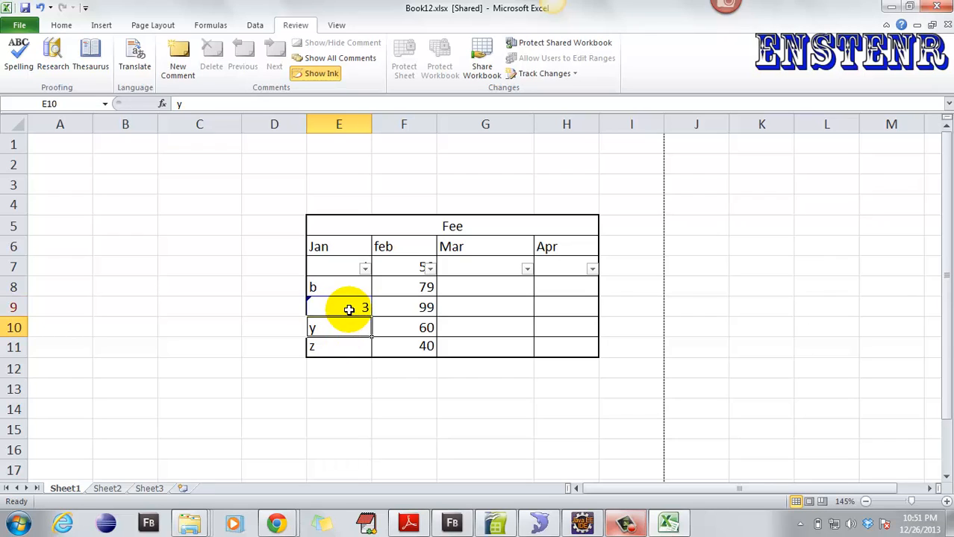
mouse_move(348, 308)
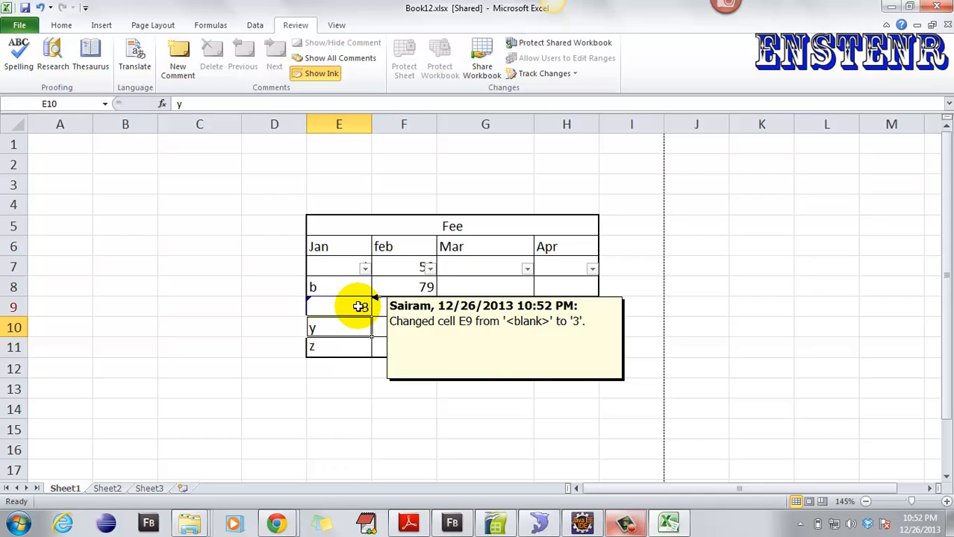
click(345, 387)
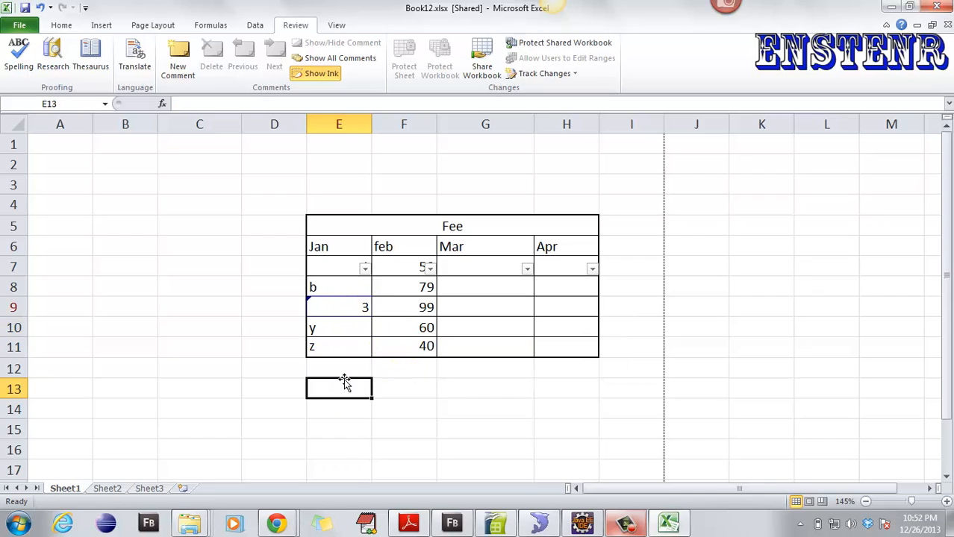
key(ctrl+s)
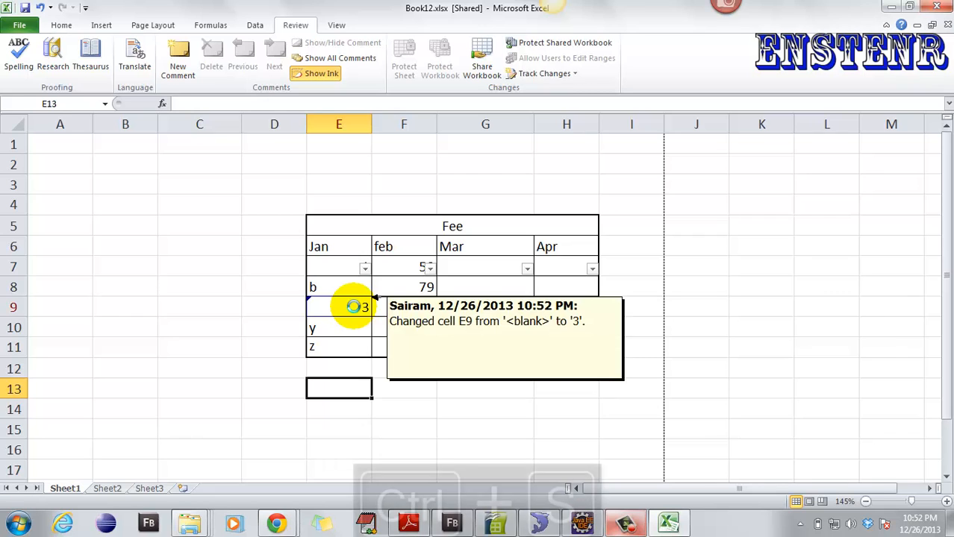
- Change cell E9 to 5 and save again
click(354, 307)
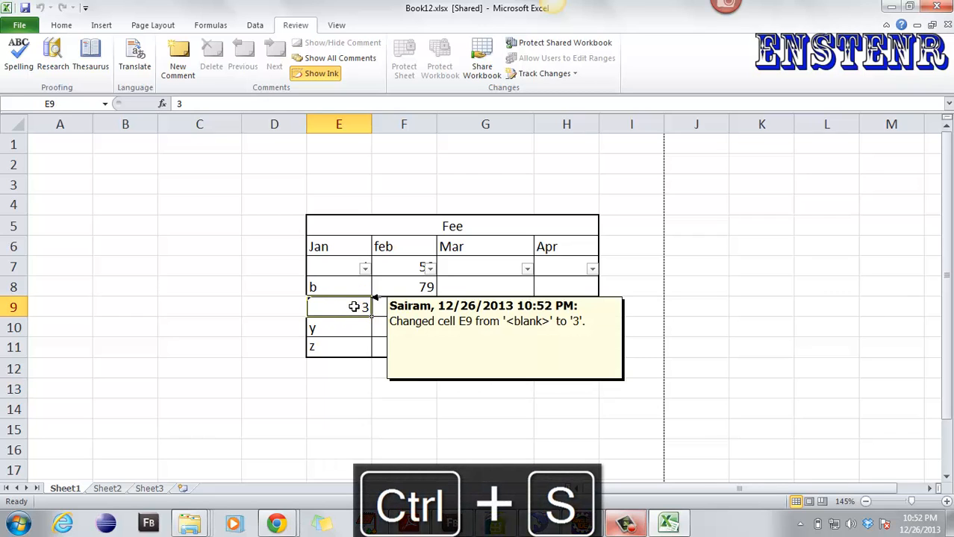
click(364, 365)
key(ctrl+s)
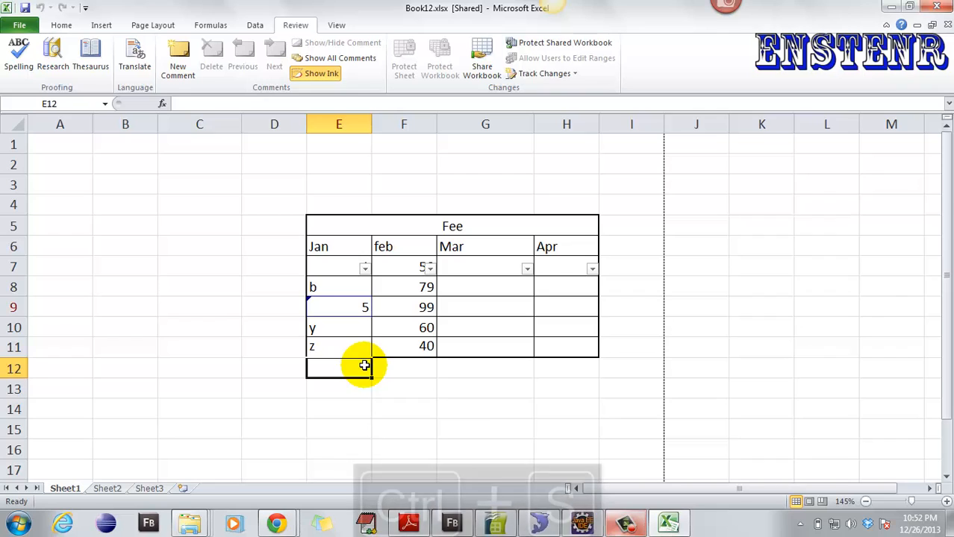
mouse_move(334, 307)
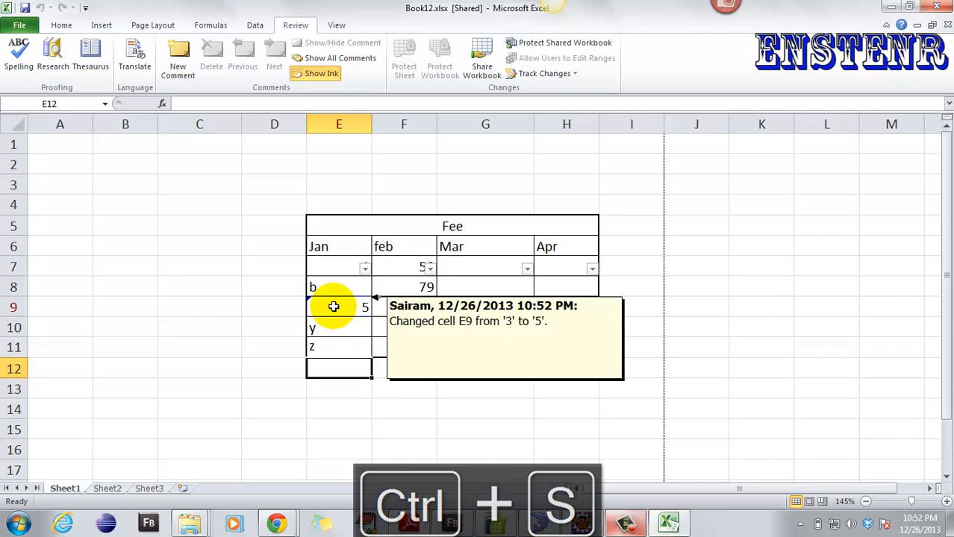
click(267, 296)
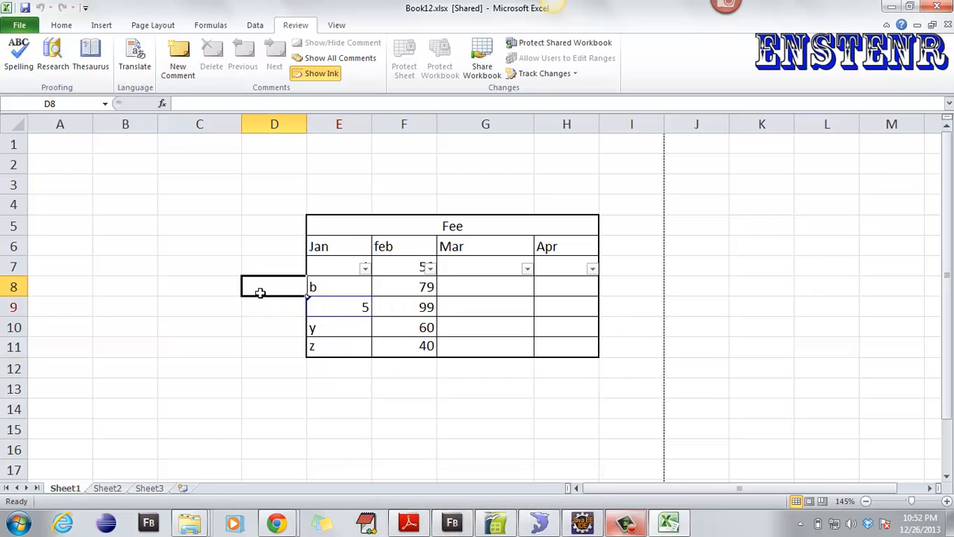
- Switch Sheet1 to Page Layout view, then back to Normal view
click(337, 25)
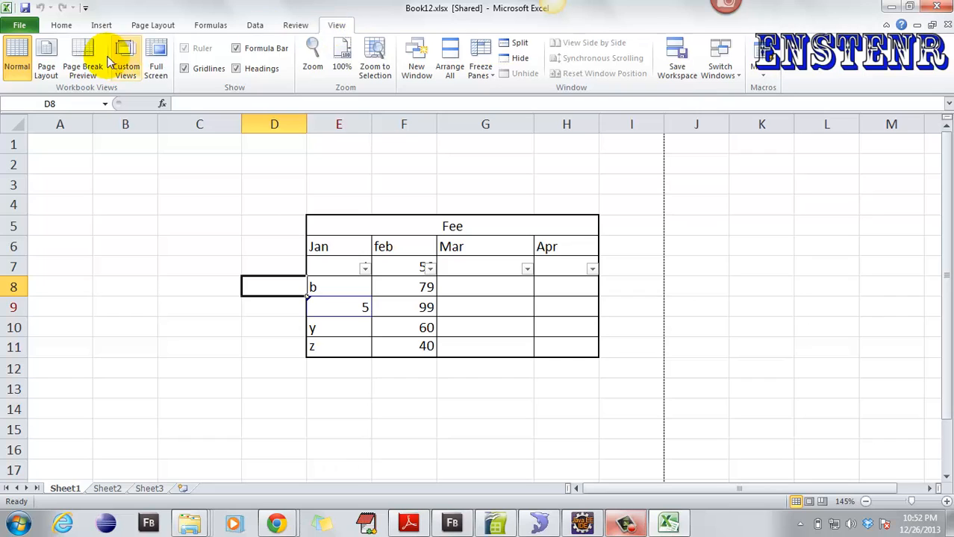
click(45, 64)
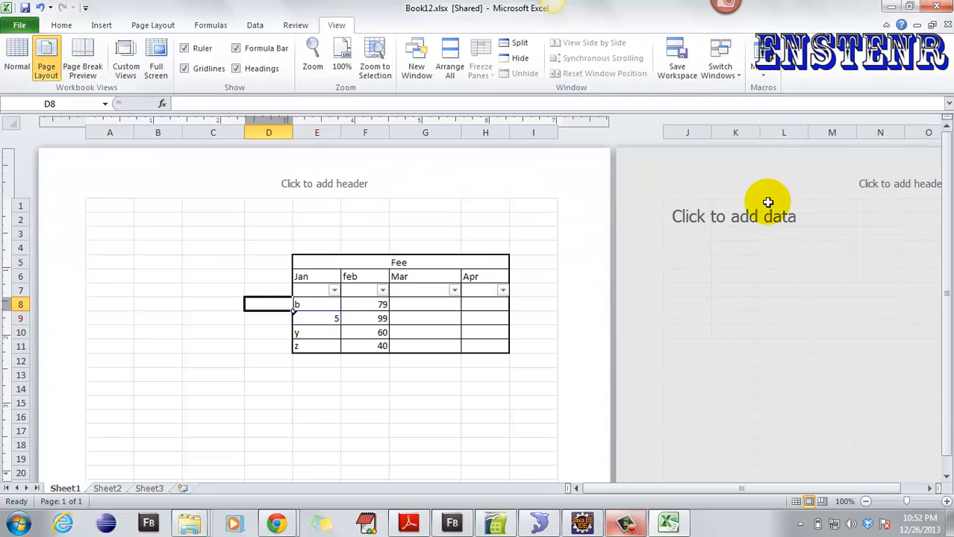
click(16, 59)
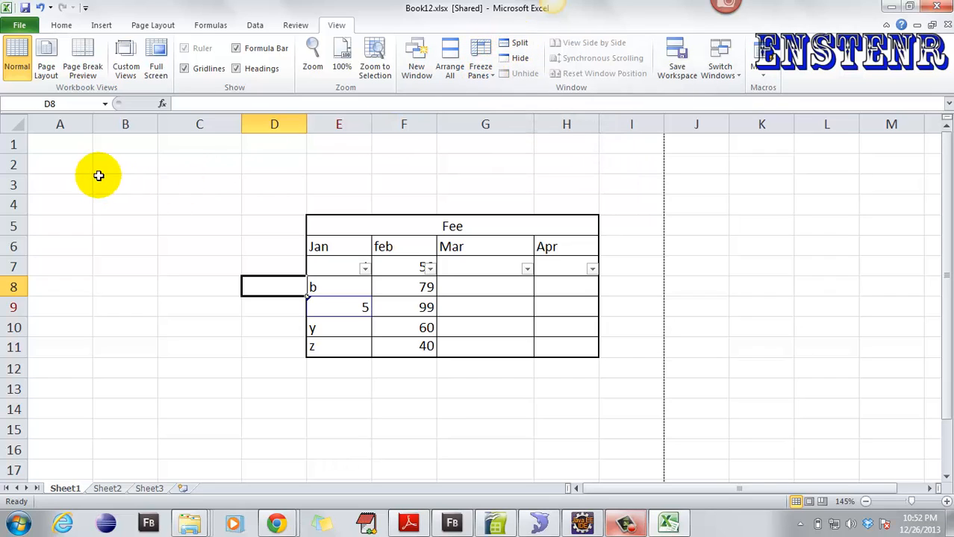
- On Sheet3, enter the values 1, 2 and 3 across A1:C1
click(51, 149)
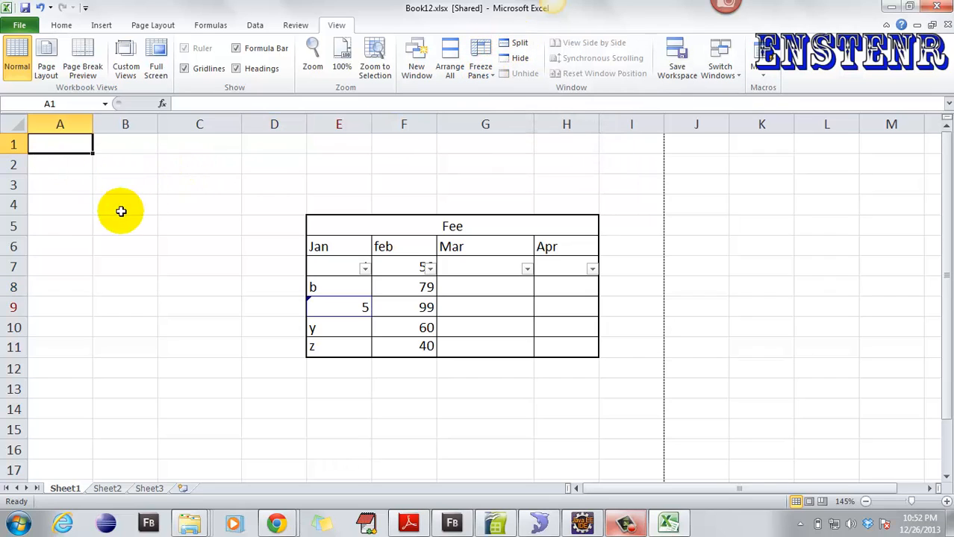
click(150, 490)
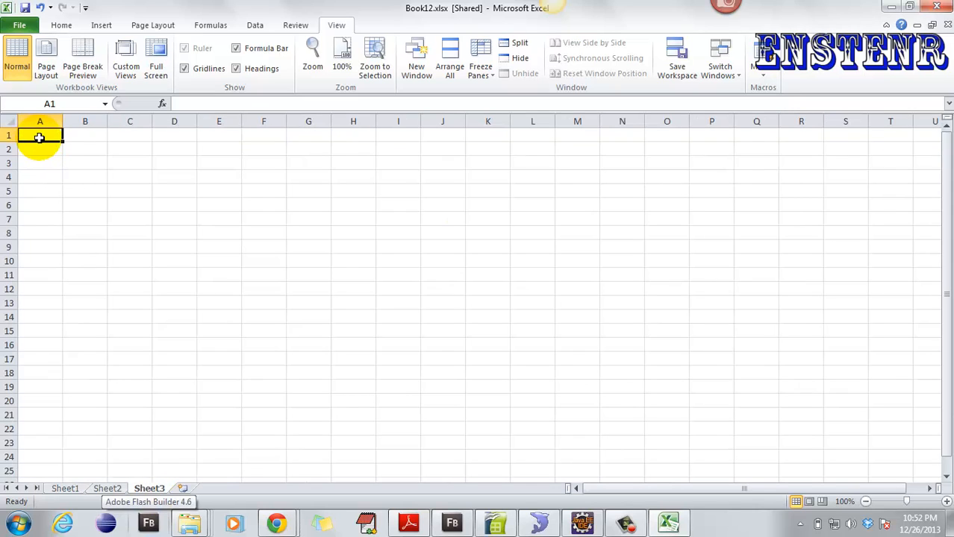
text(1)
click(85, 134)
text(2)
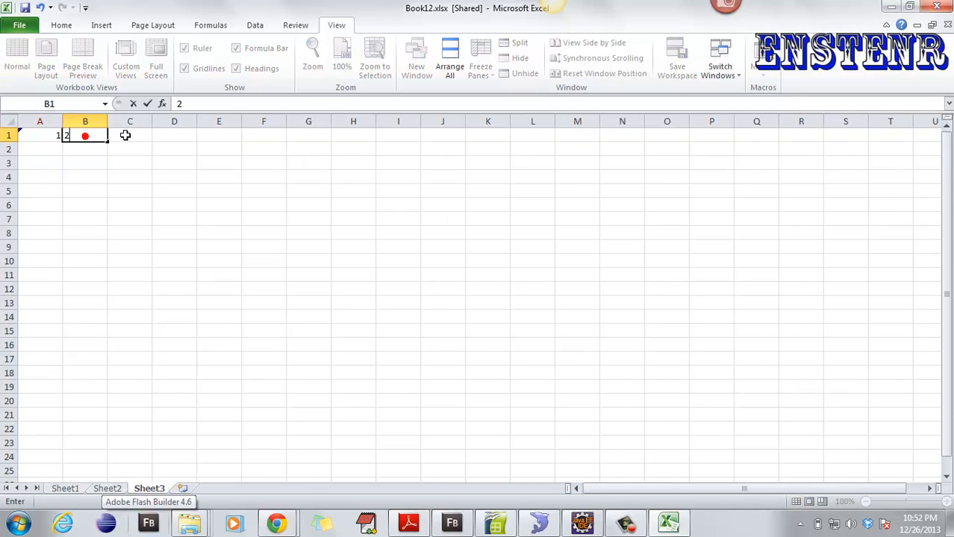
click(130, 134)
text(3)
click(180, 132)
- Insert a blank row above the 1, 2, 3 row
click(81, 157)
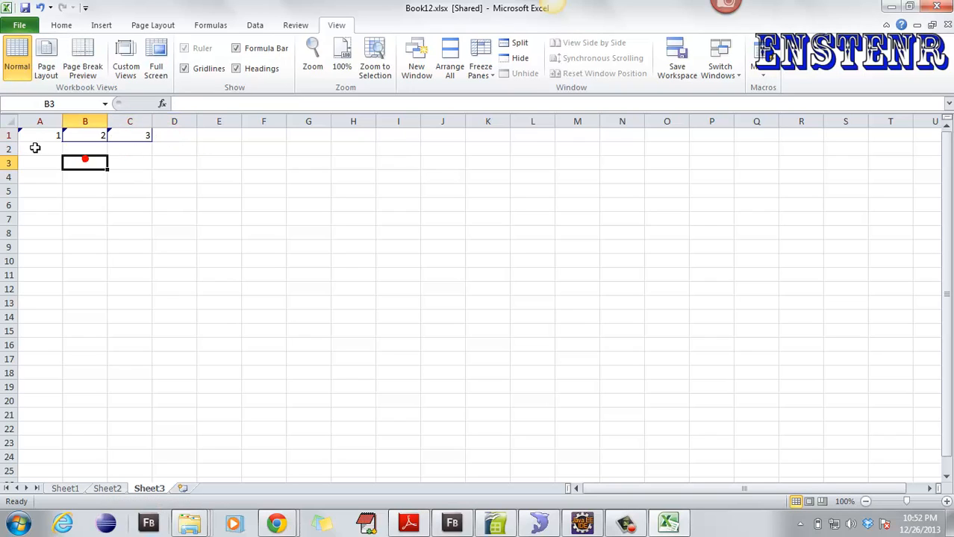
drag(34, 147, 141, 277)
click(34, 149)
drag(46, 134, 123, 135)
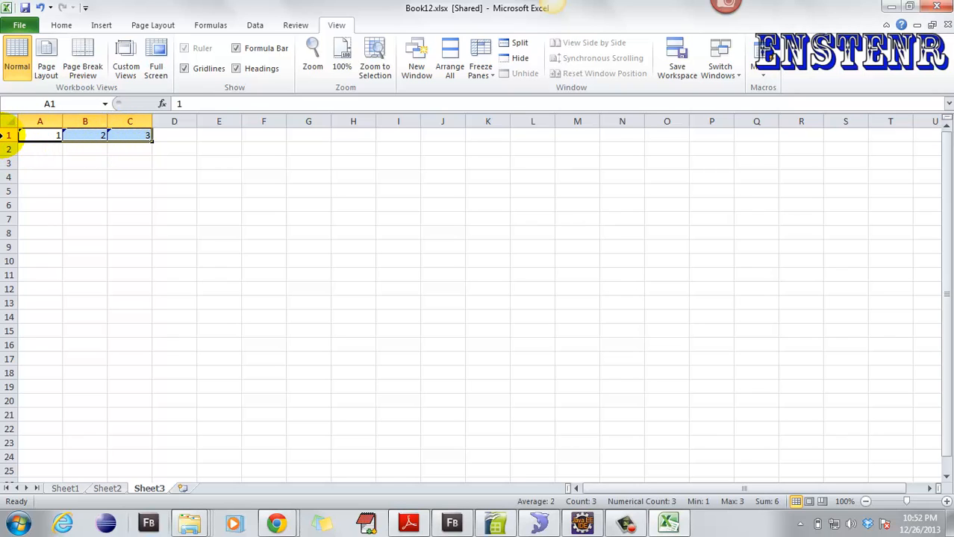
right_click(9, 136)
click(46, 224)
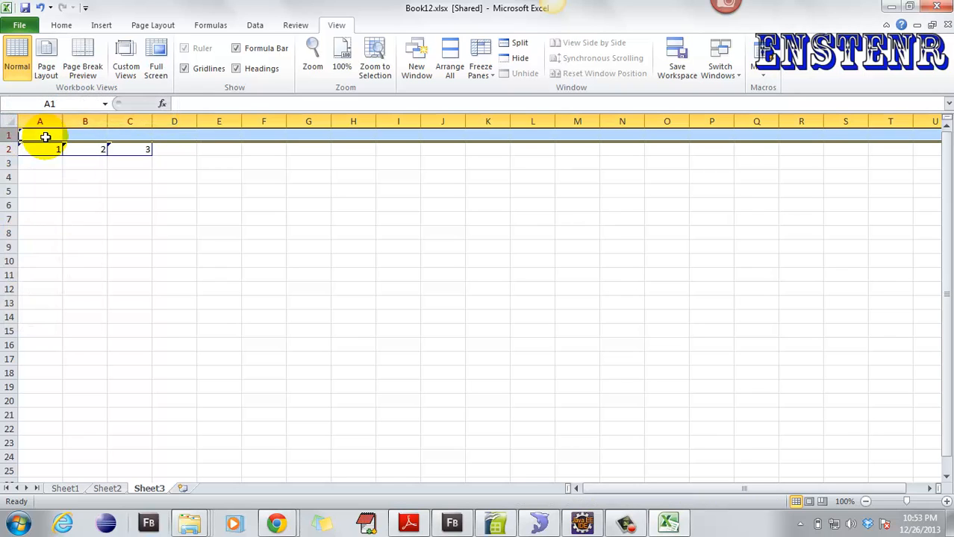
- Type the headers a, b and c into A1, B1 and C1
click(45, 137)
text(a)
click(73, 136)
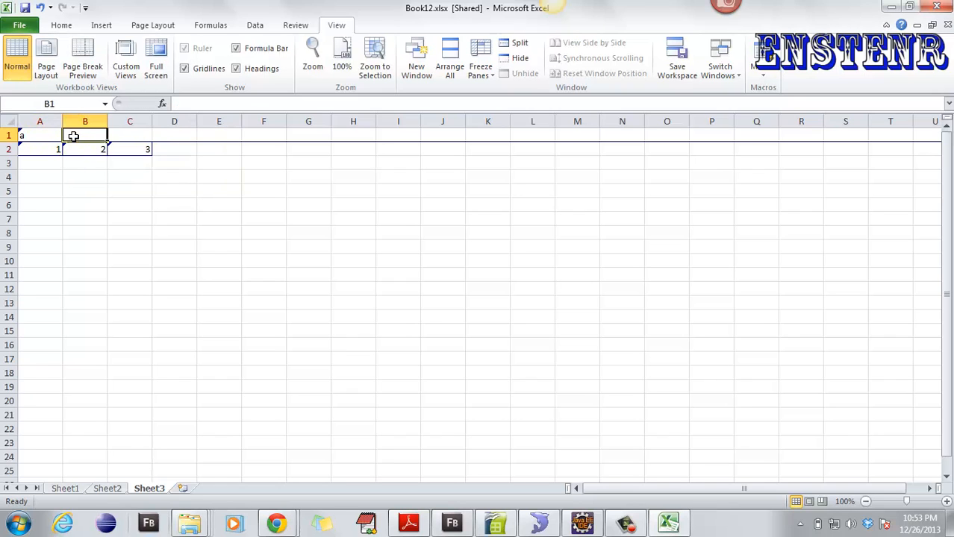
text(b)
click(130, 135)
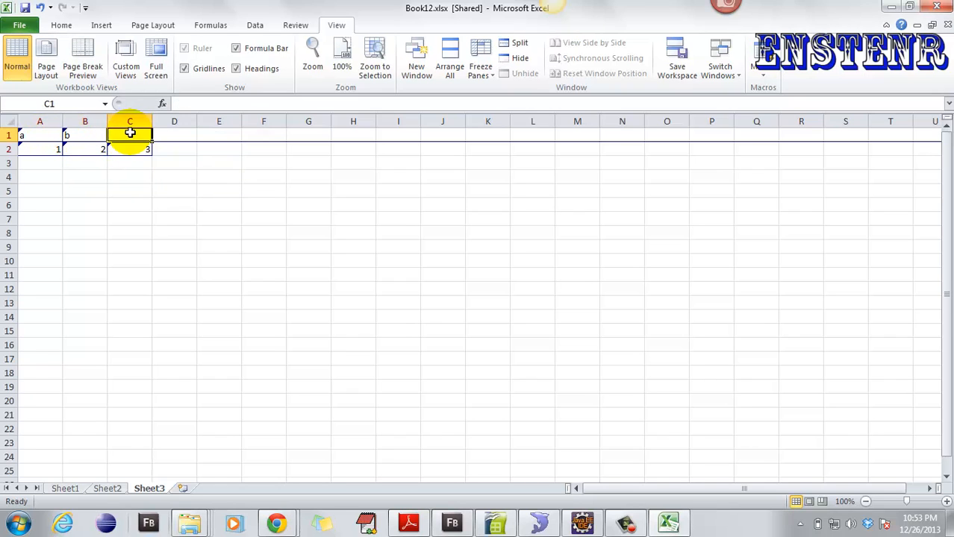
text(c)
click(252, 165)
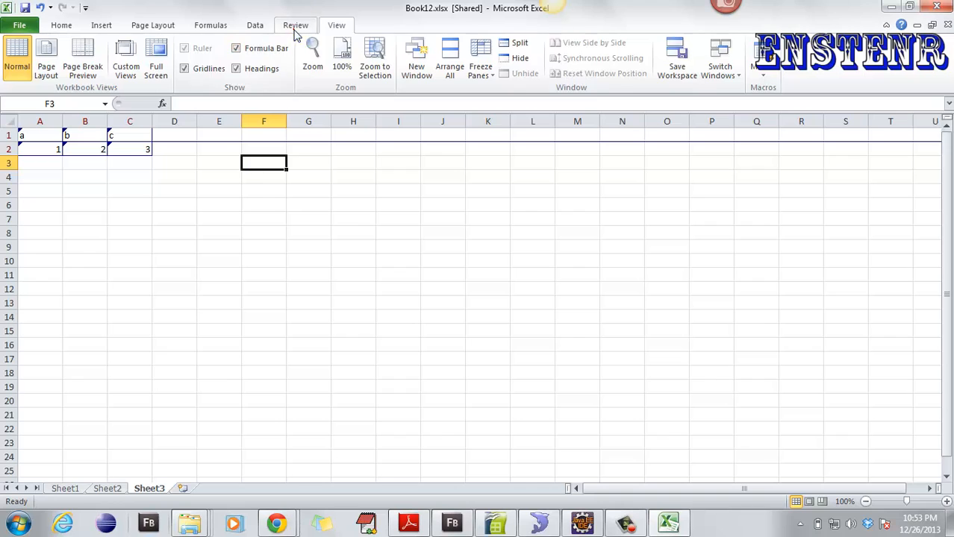
- Start Accept/Reject Changes, save the workbook when asked, then cancel the review
click(295, 27)
click(543, 74)
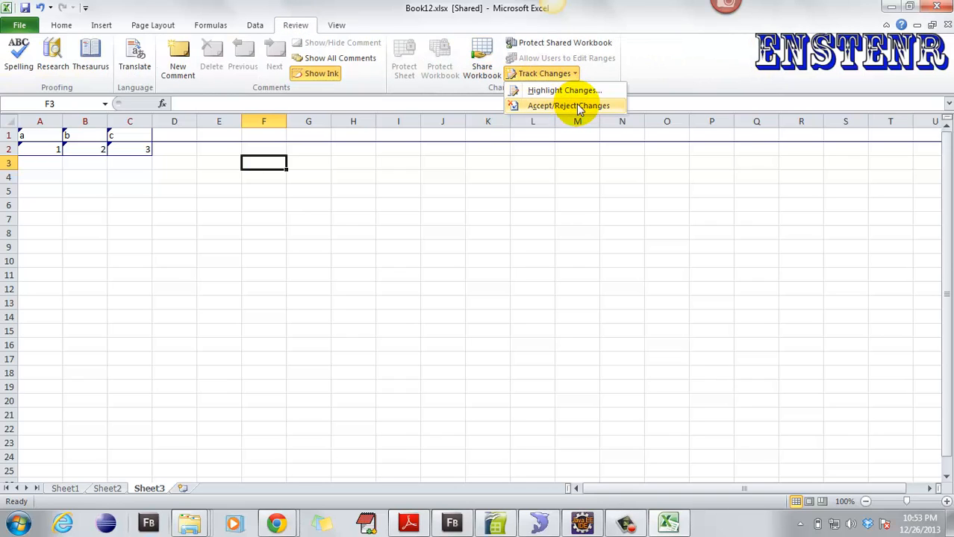
click(594, 106)
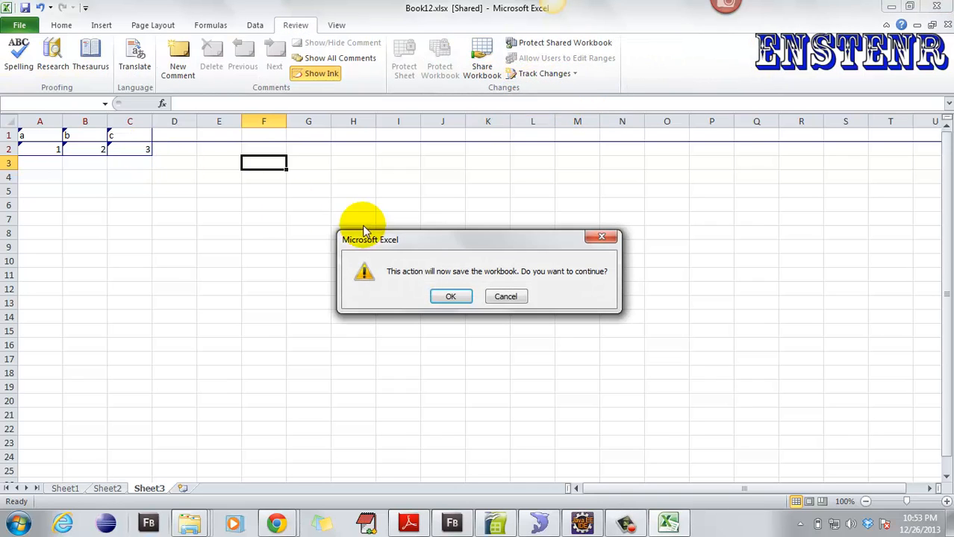
click(451, 297)
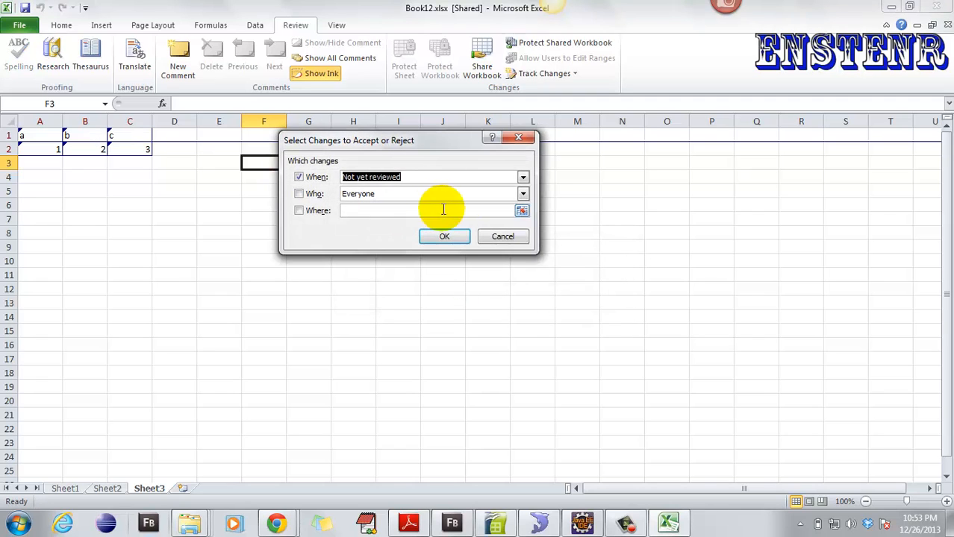
click(505, 237)
- Untick Track changes while editing and confirm removing the workbook from shared use
click(548, 73)
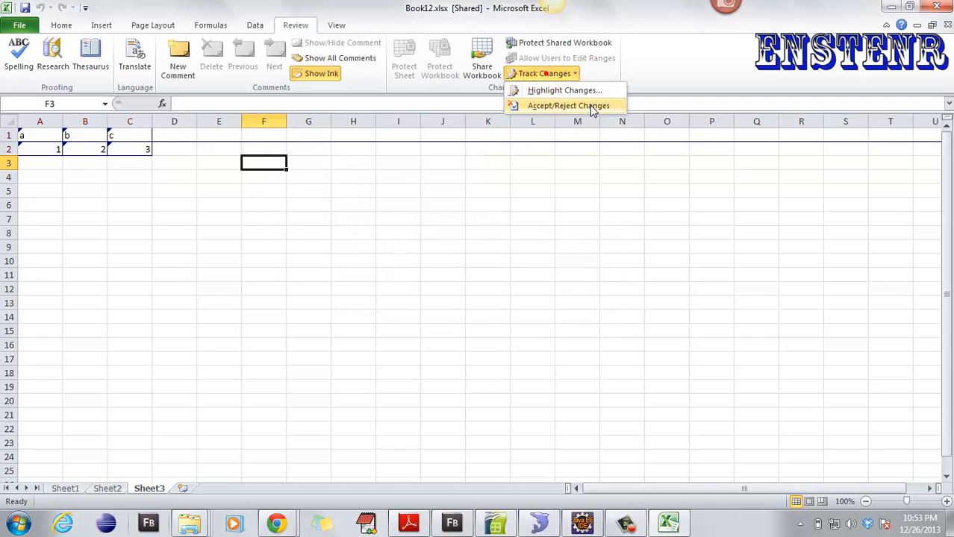
click(575, 91)
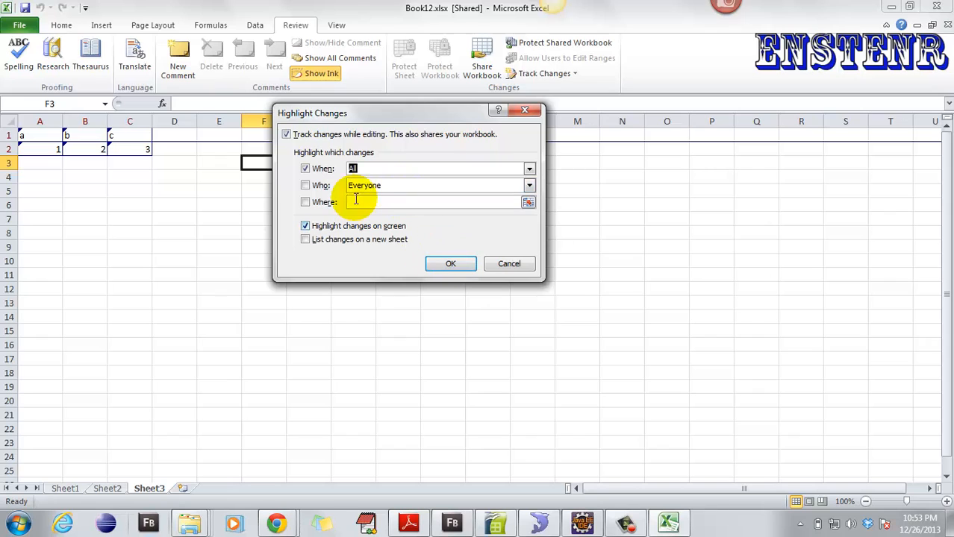
click(327, 134)
click(452, 265)
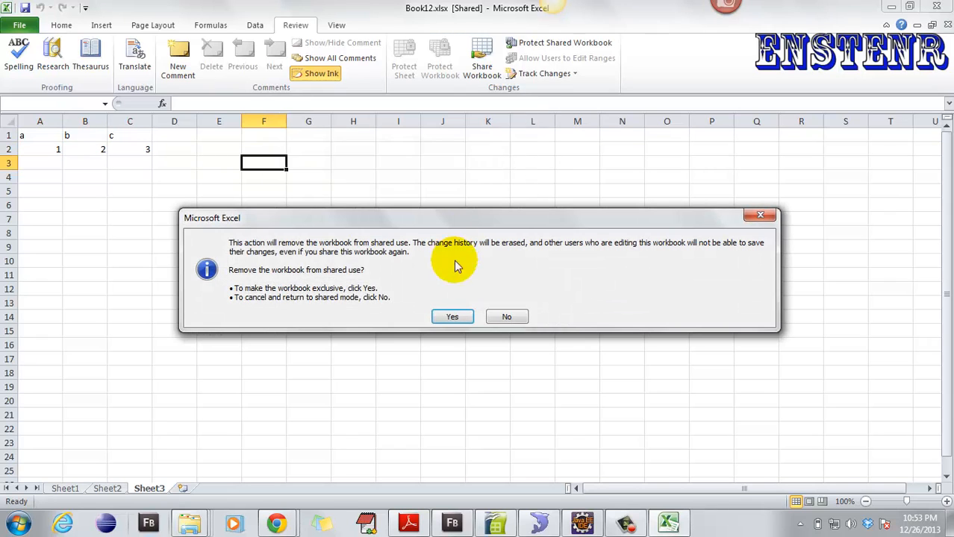
click(452, 317)
- Fill the 1, 2, 3 row from A2:C2 down through row 527, keeping copied values
click(51, 177)
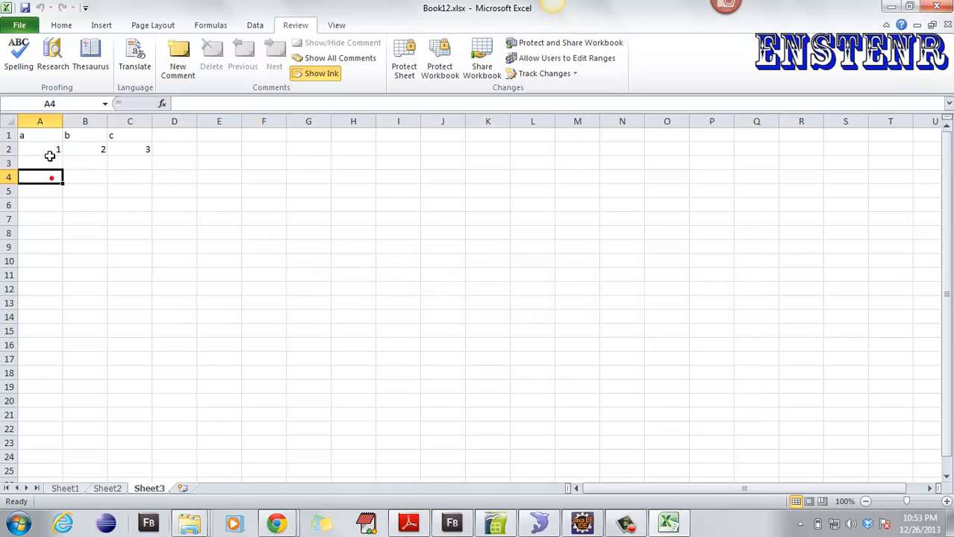
drag(50, 150, 121, 406)
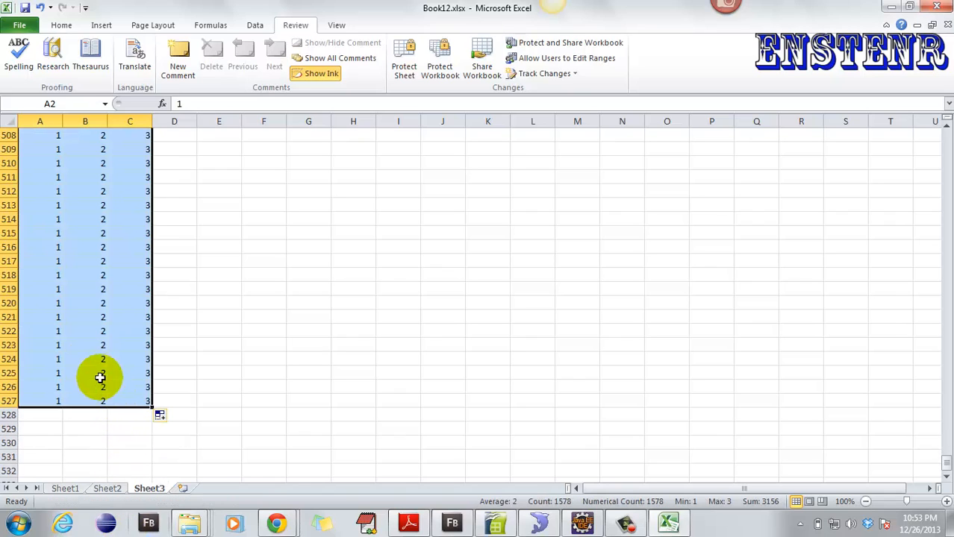
click(164, 419)
click(193, 446)
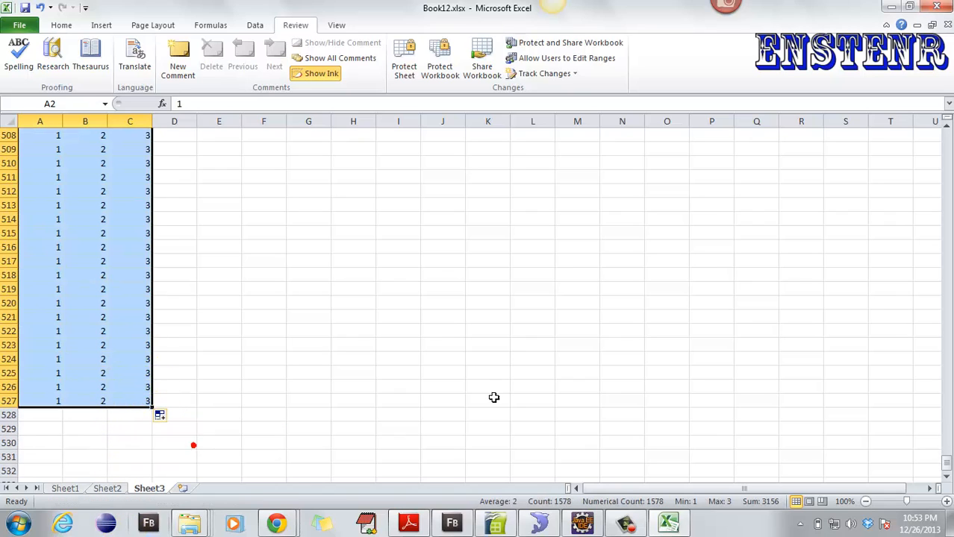
drag(947, 469, 919, 126)
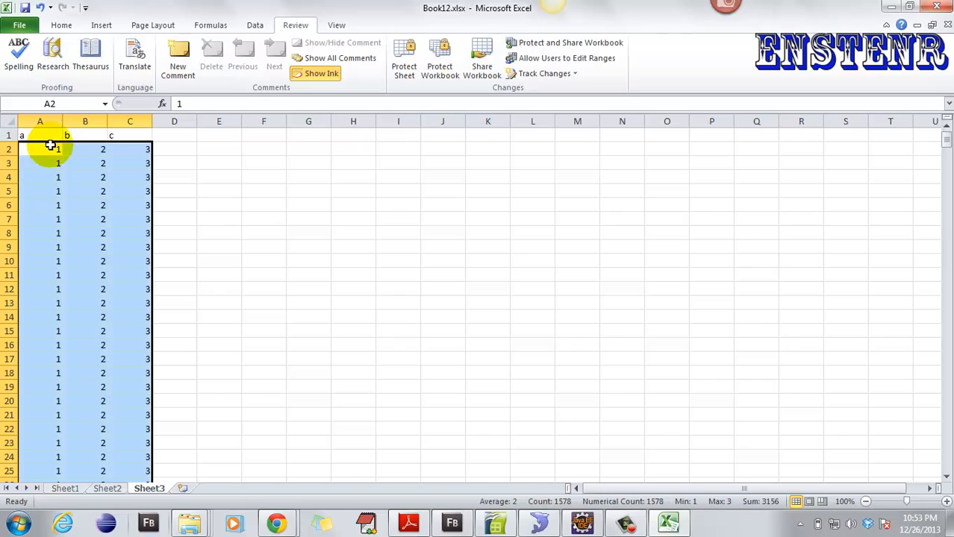
click(49, 146)
- Freeze panes at row 2 so the a, b, c header row on Sheet3 stays fixed
click(6, 148)
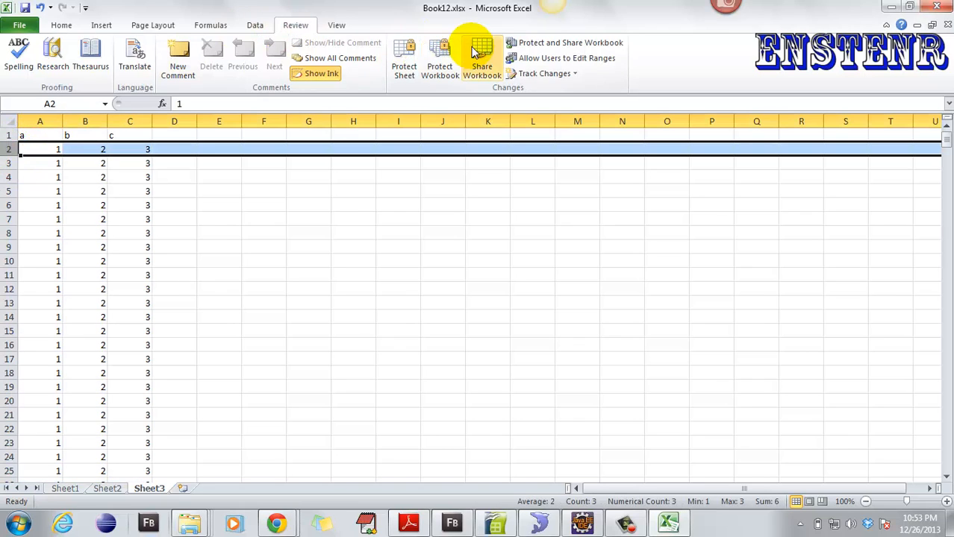
click(336, 24)
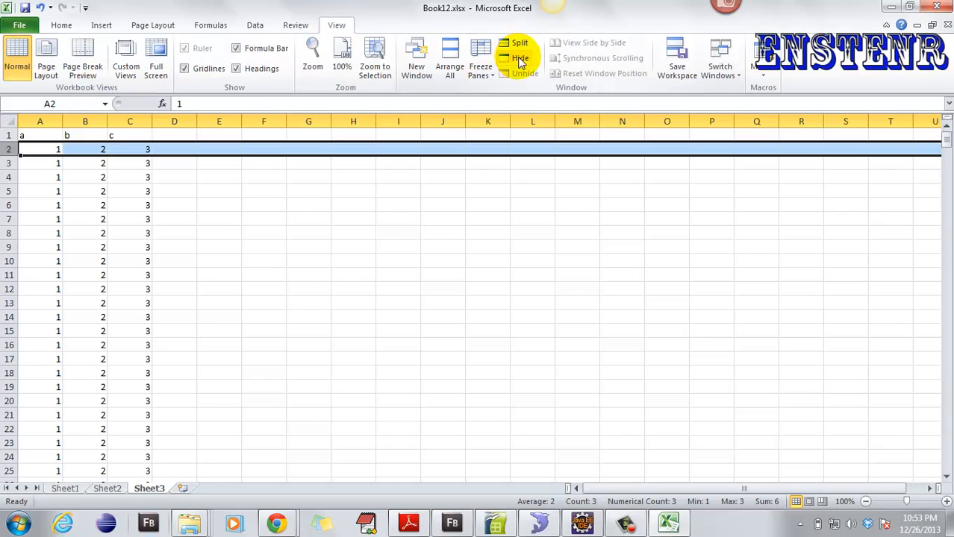
click(482, 71)
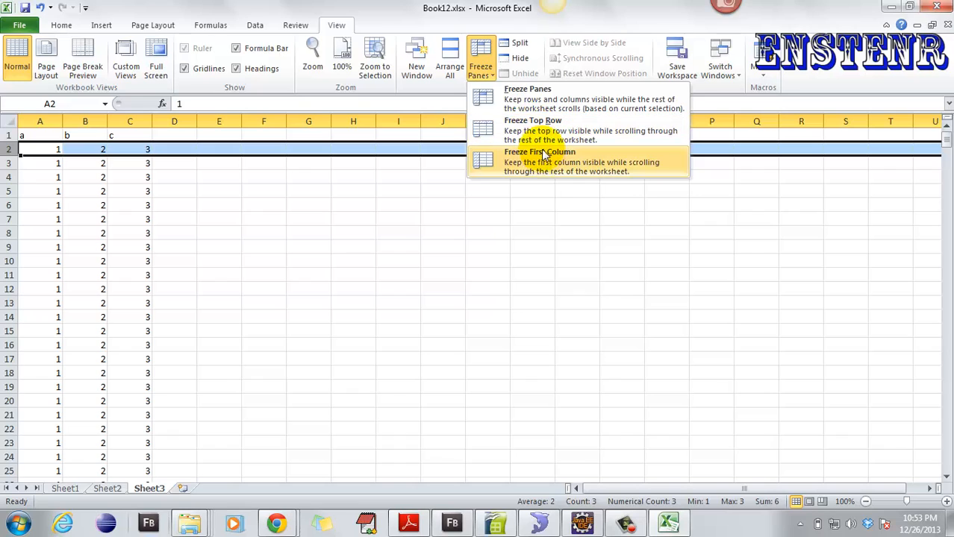
click(542, 93)
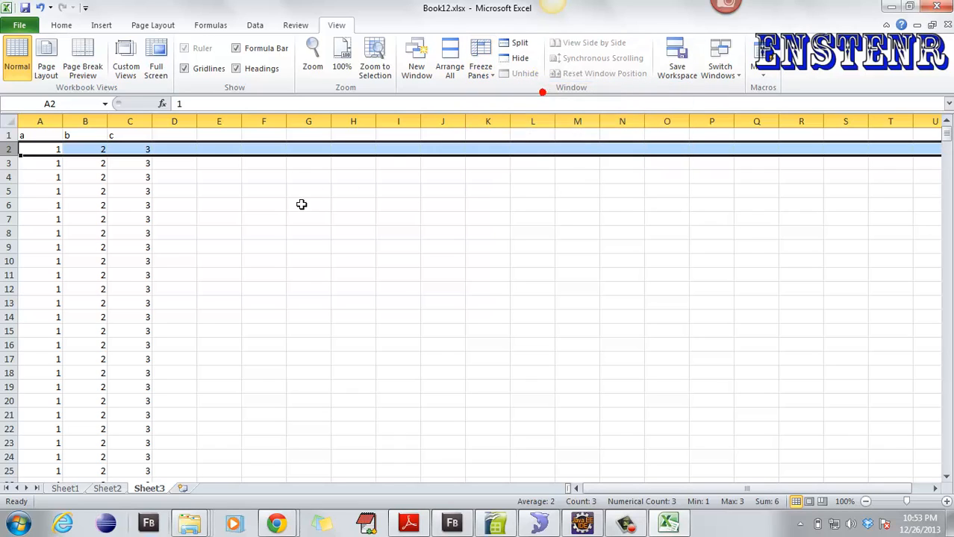
- Scroll the 1, 2, 3 data rows to confirm the header stays visible, then return to Home
click(232, 209)
scroll(224, 207, down, 2)
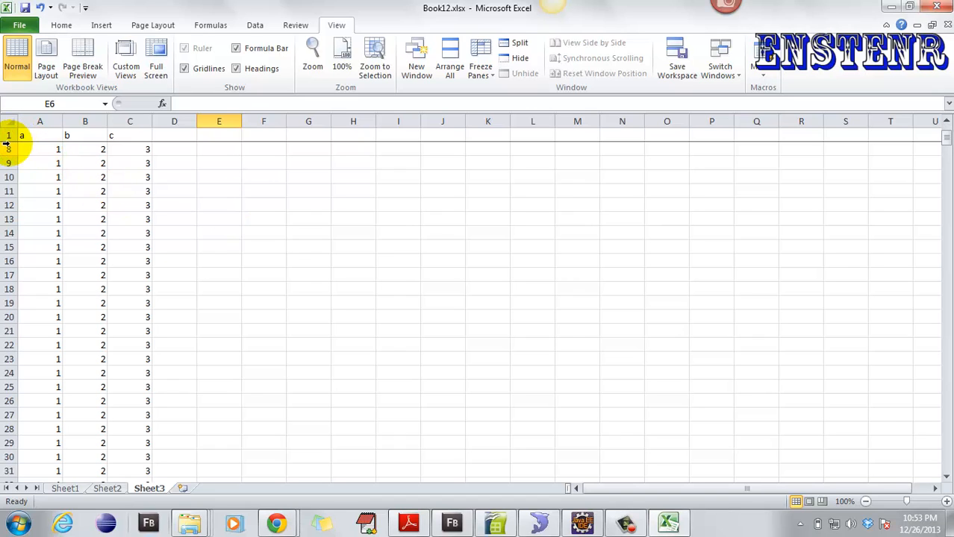
scroll(4, 145, up, 2)
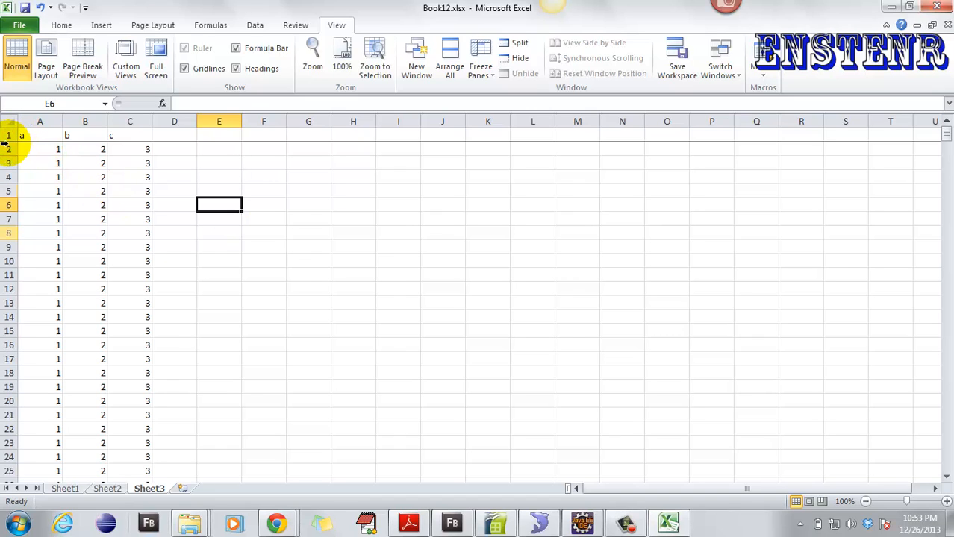
scroll(4, 145, down, 20)
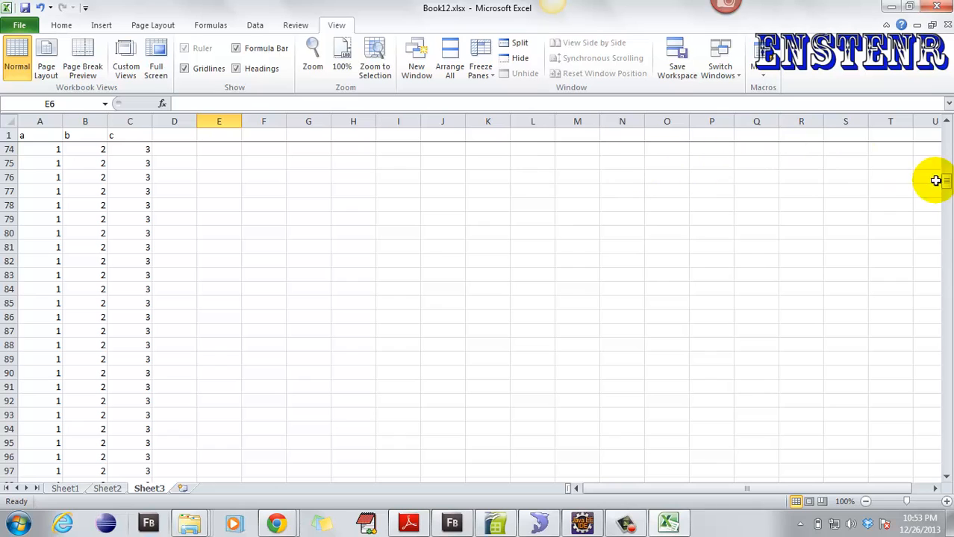
drag(944, 180, 948, 105)
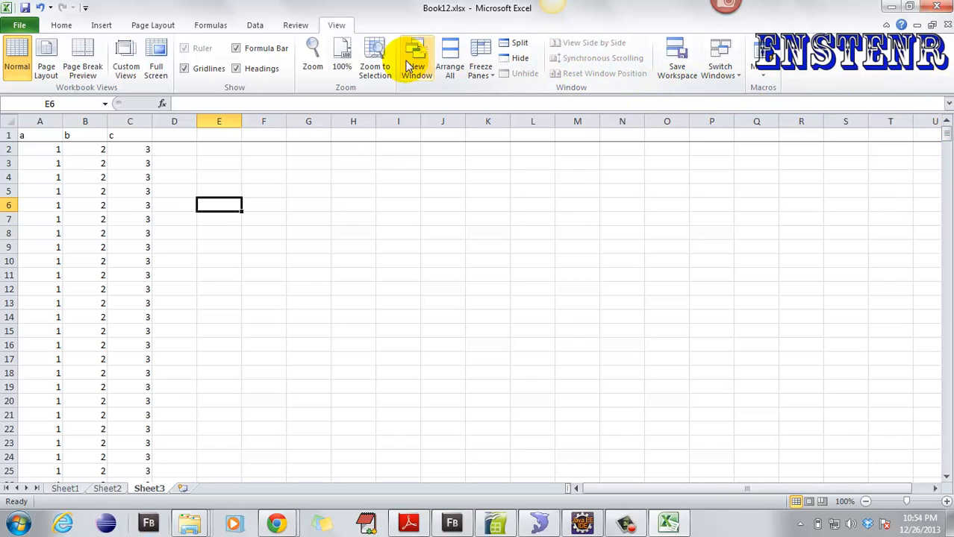
click(61, 27)
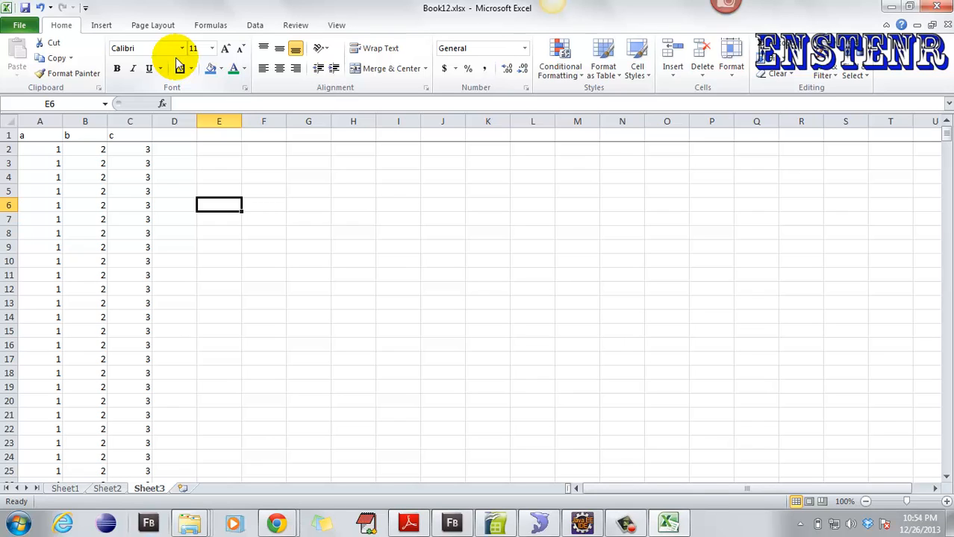
- On Sheet2, clear the Films list and enter 1, 2, 3, 4 in A1:D1
click(105, 489)
drag(81, 242, 28, 113)
key(Delete)
click(41, 135)
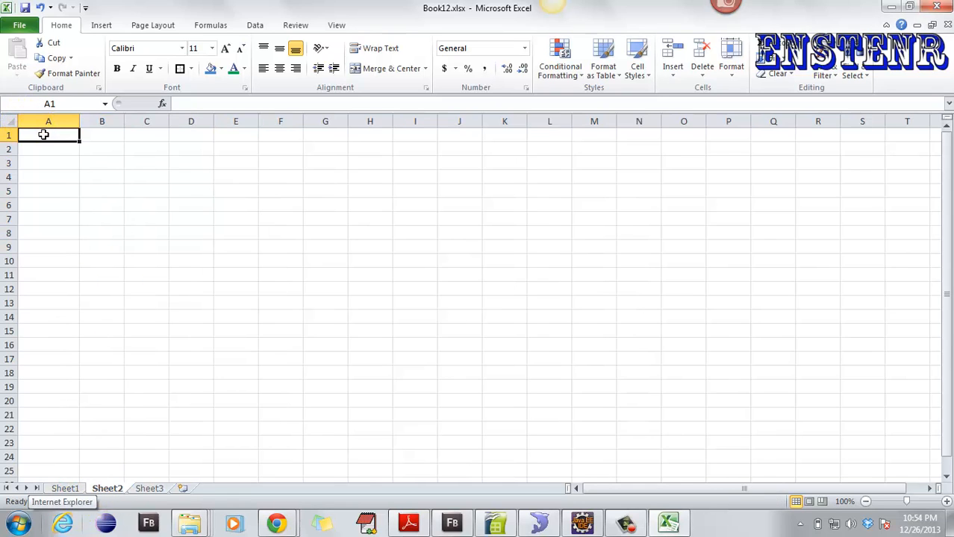
text(1)
click(109, 134)
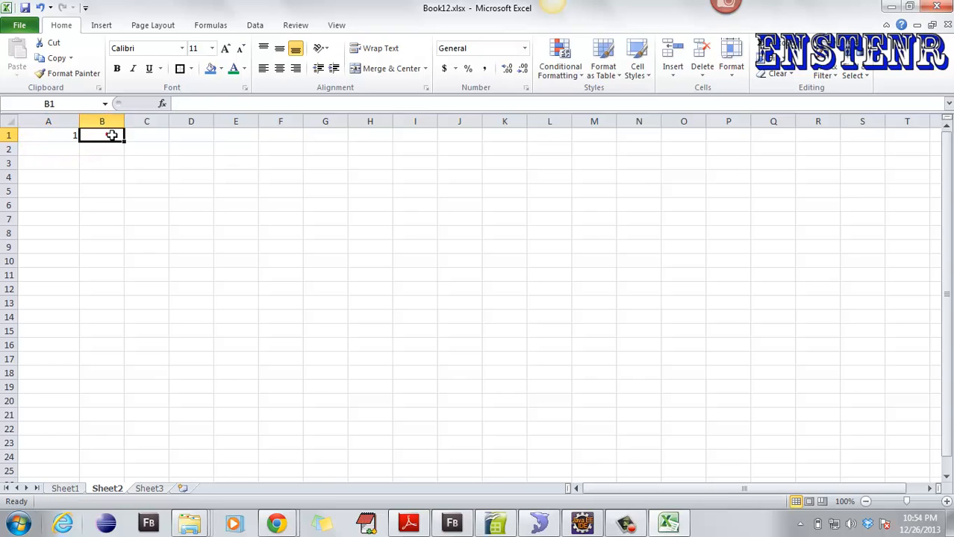
text(2)
click(153, 135)
text(3)
click(192, 137)
text(4)
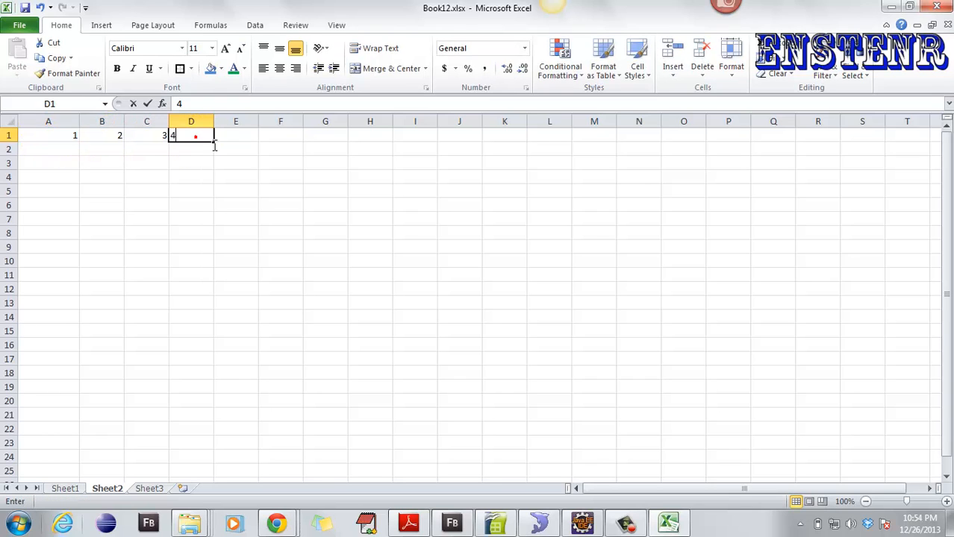
- Put =SUM(A1:D1) in H1, fixing the #NAME? error so it totals 10
click(381, 136)
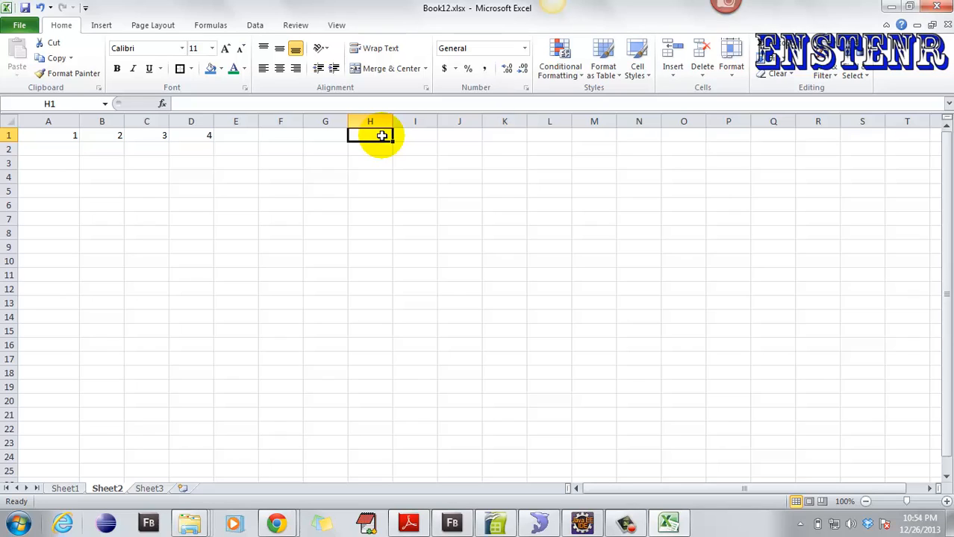
text(=)
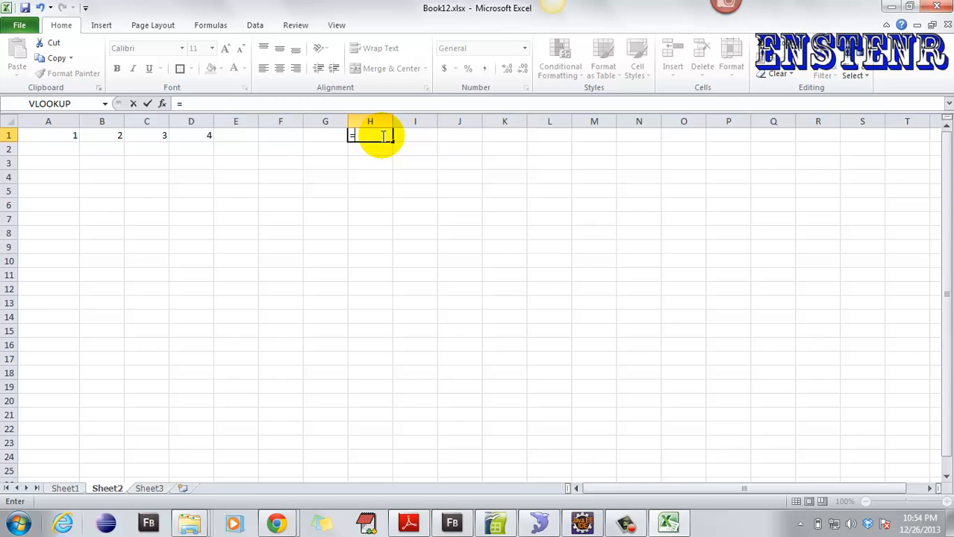
text(sum)
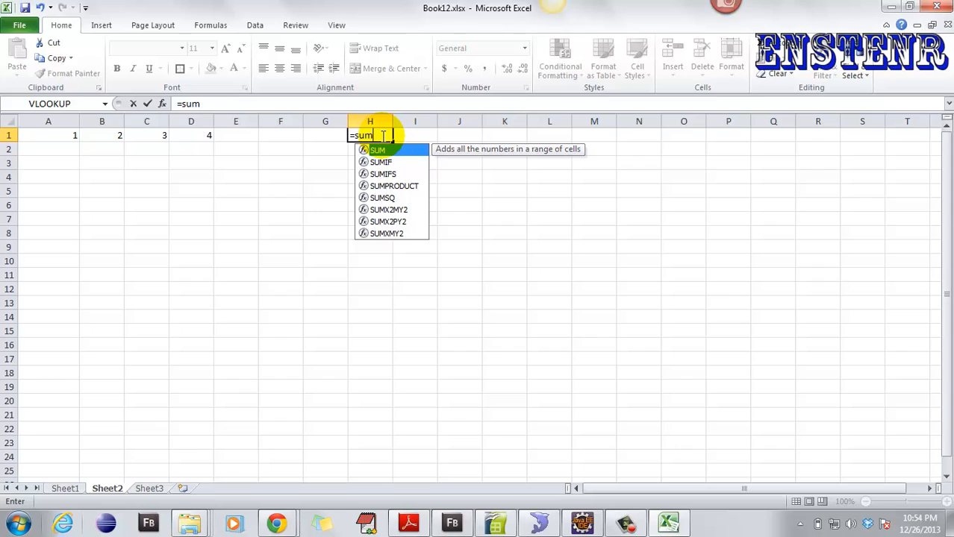
text((a)
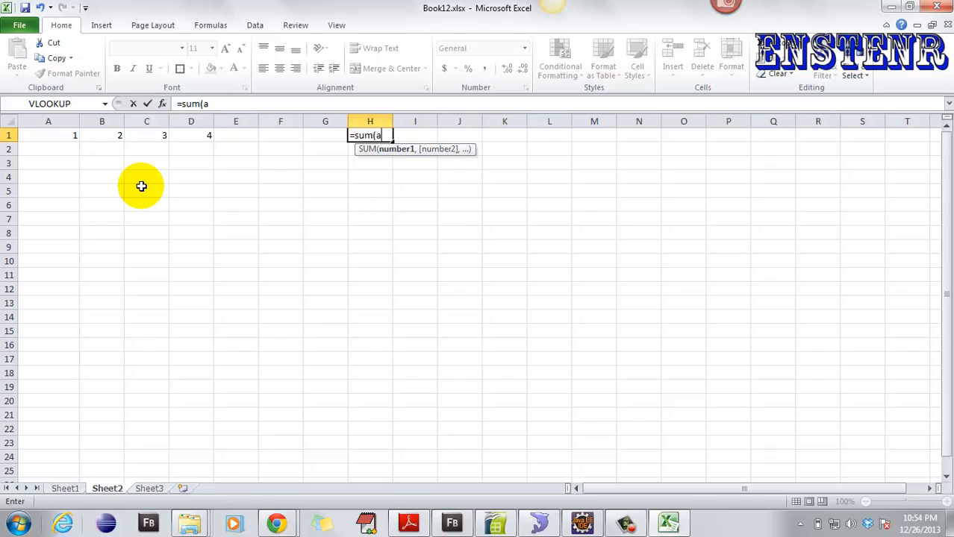
text(:d1))
key(Return)
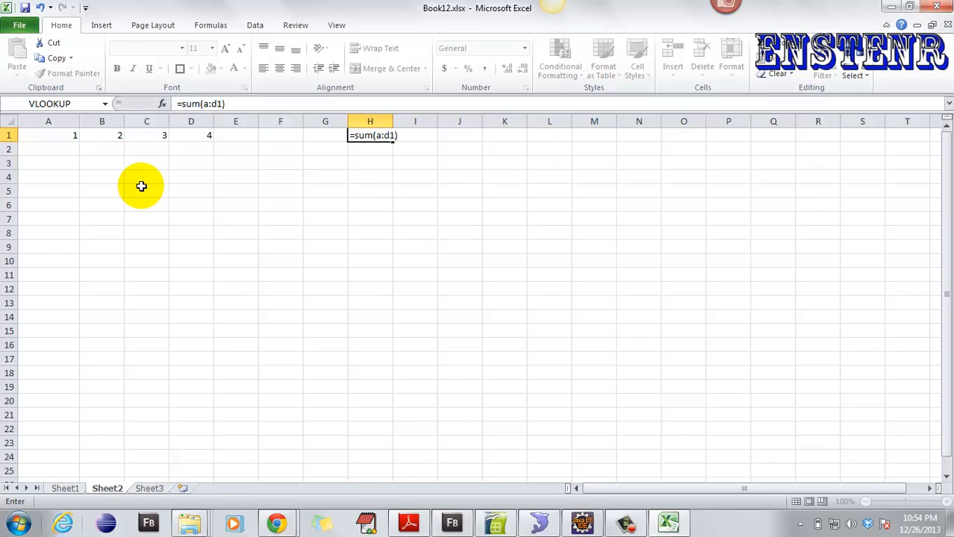
click(373, 136)
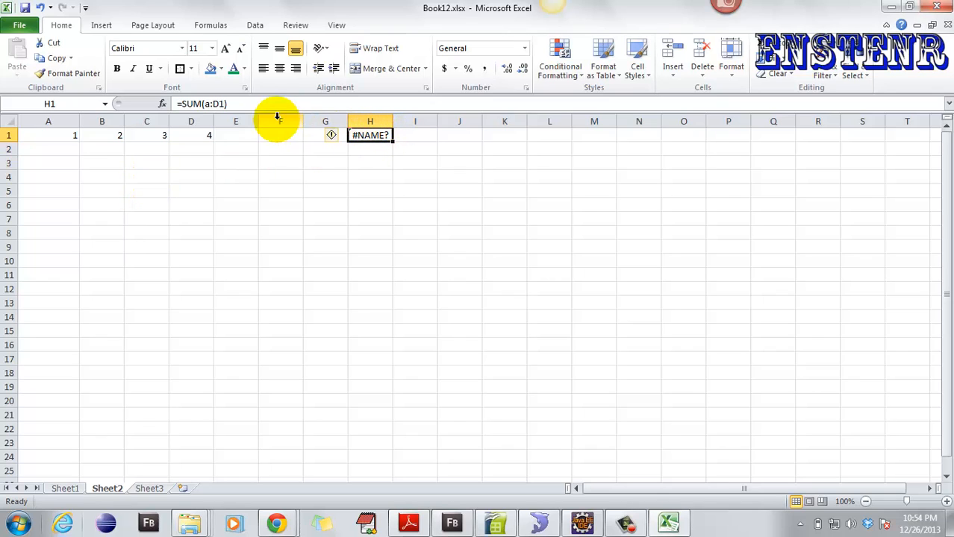
click(210, 104)
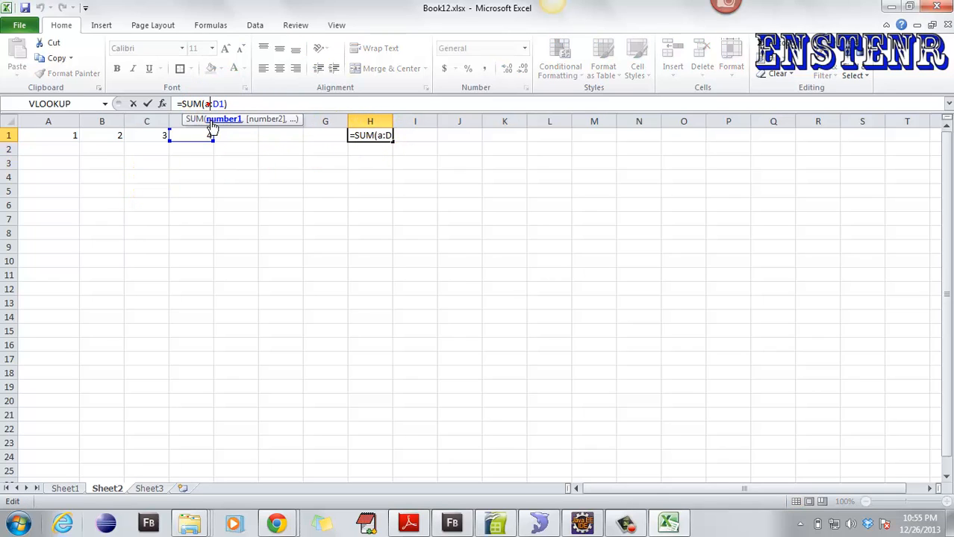
key(Return)
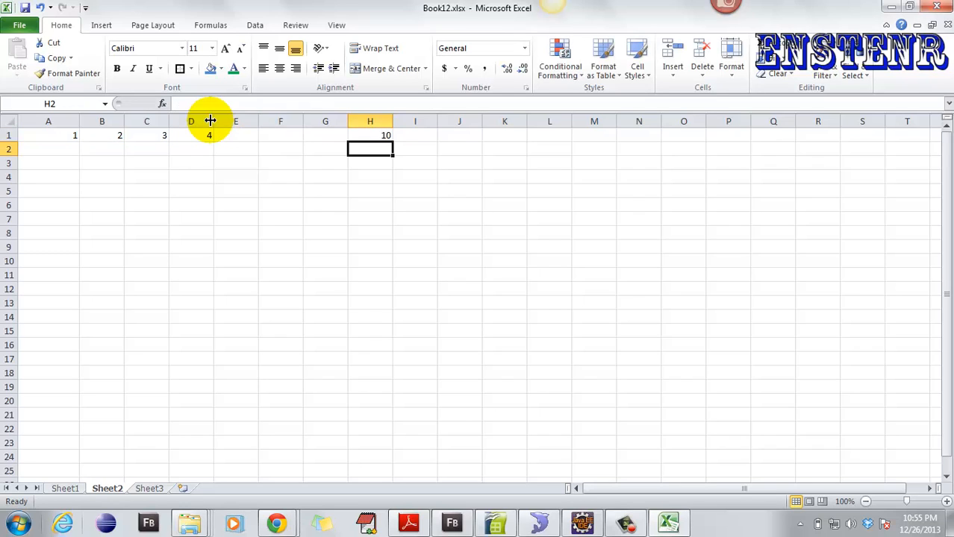
click(371, 135)
click(368, 152)
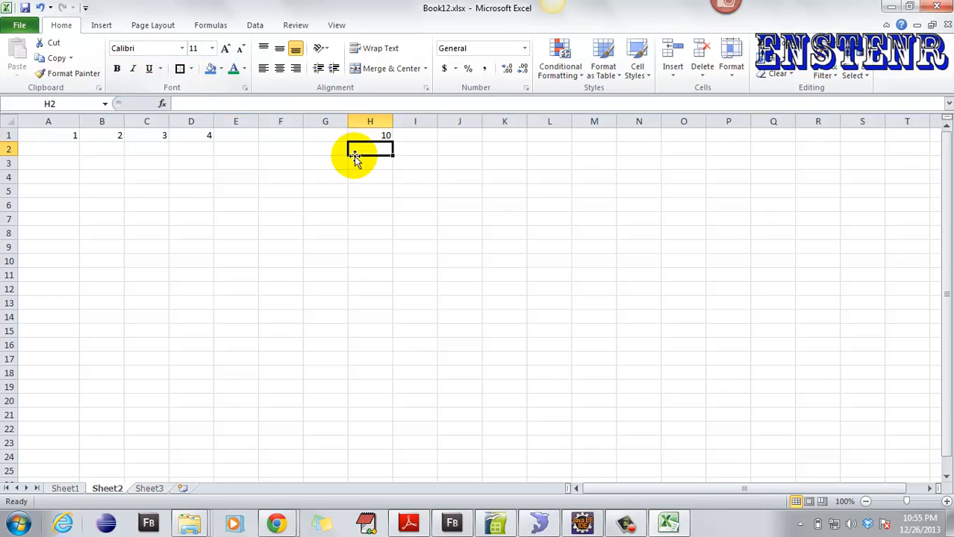
drag(328, 164, 327, 178)
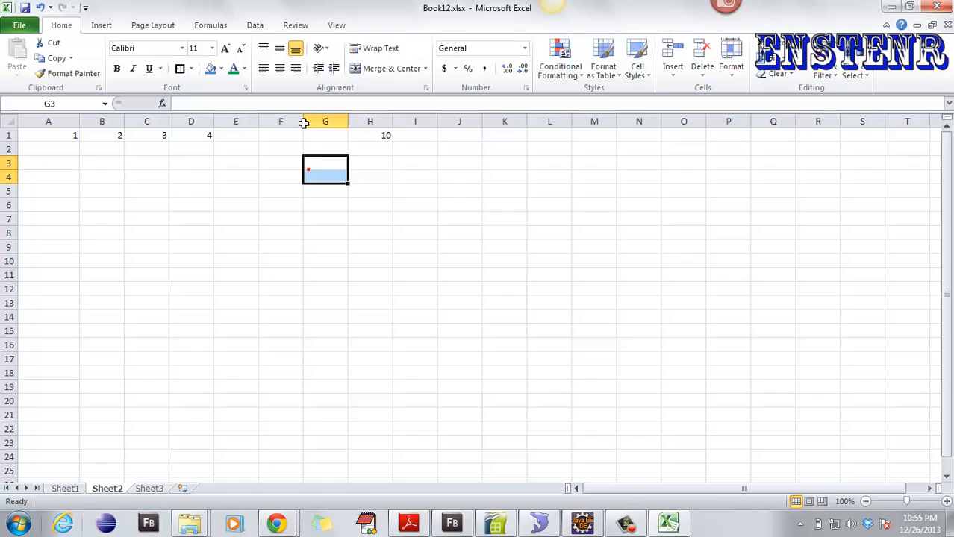
- Look through the View, Review and Data tabs before settling on Formulas
click(336, 26)
click(296, 26)
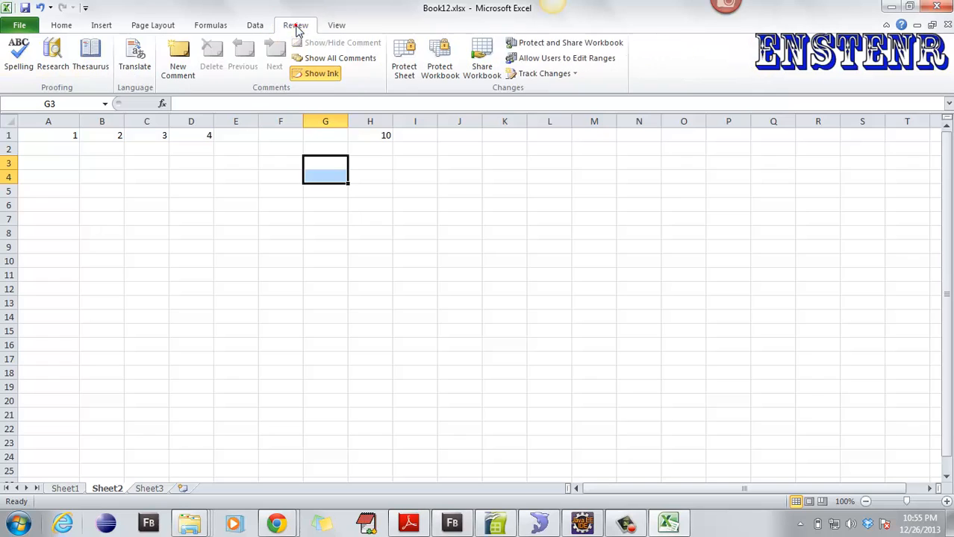
click(254, 29)
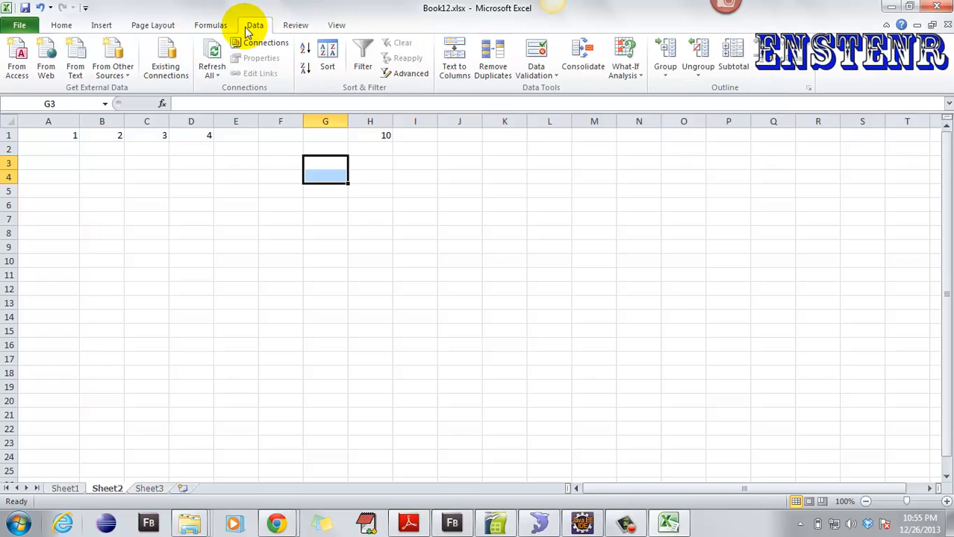
click(212, 29)
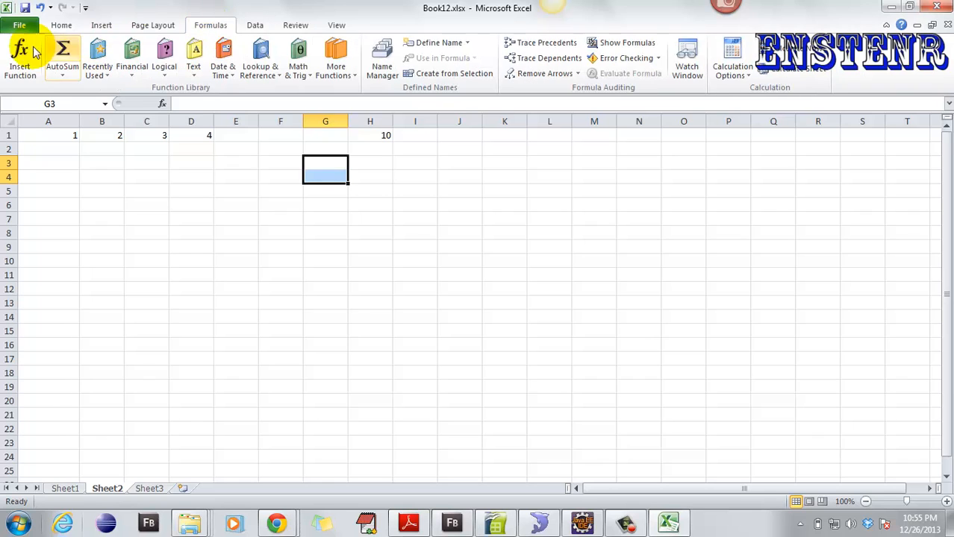
- Browse the AutoSum, Recently Used, Financial, Logical and Text function lists
click(63, 75)
click(100, 74)
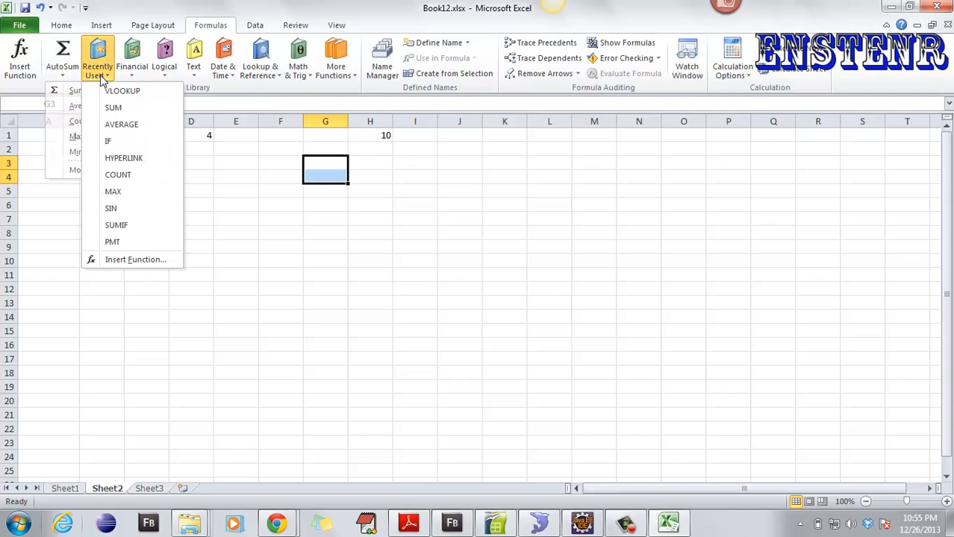
click(134, 71)
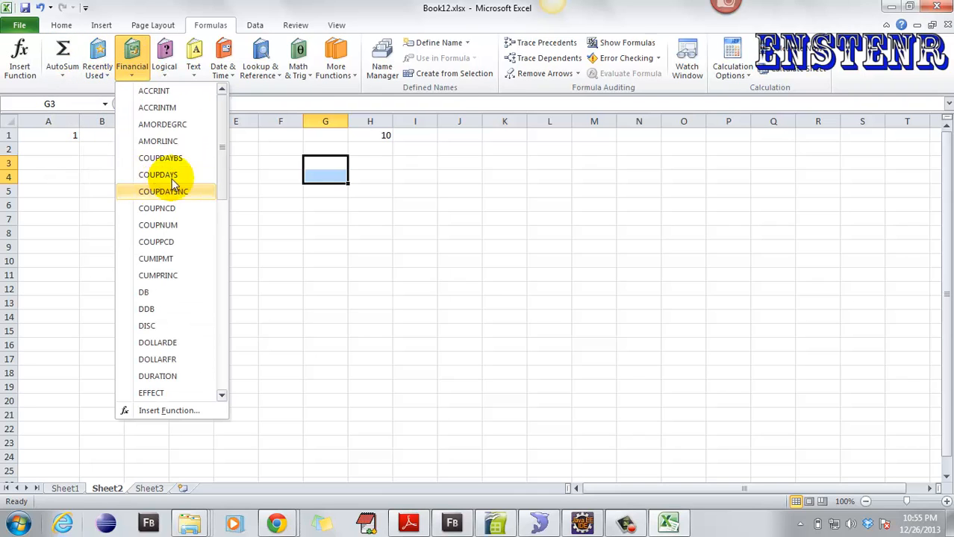
drag(219, 121, 231, 342)
click(165, 66)
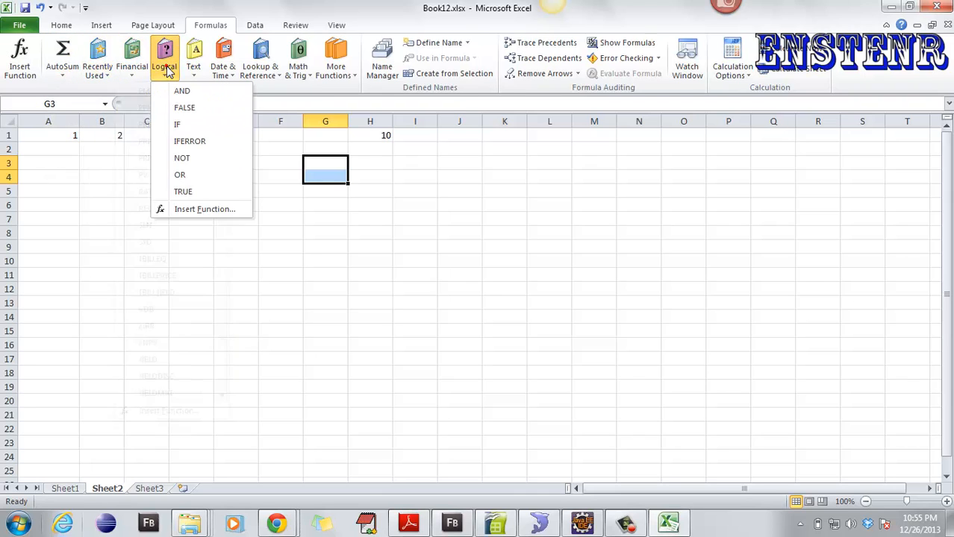
click(194, 69)
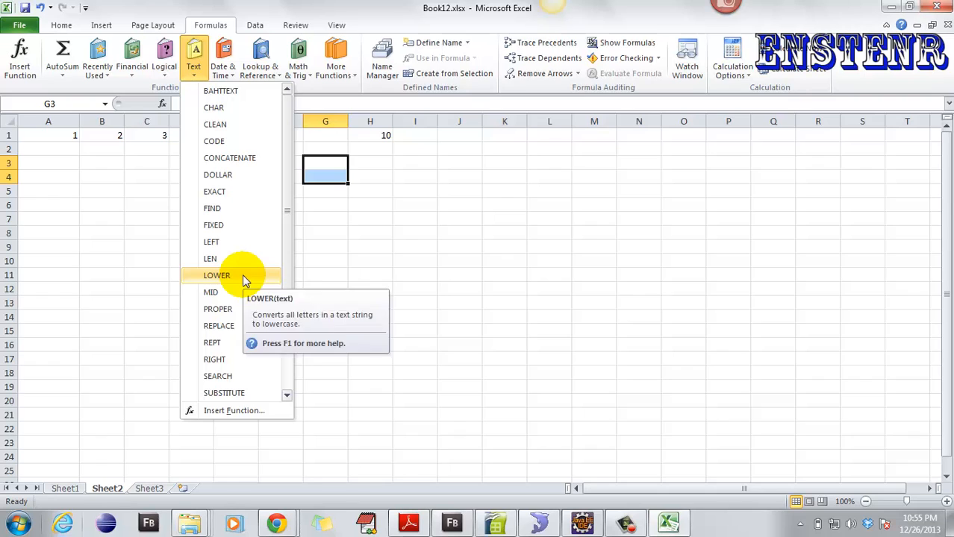
click(104, 150)
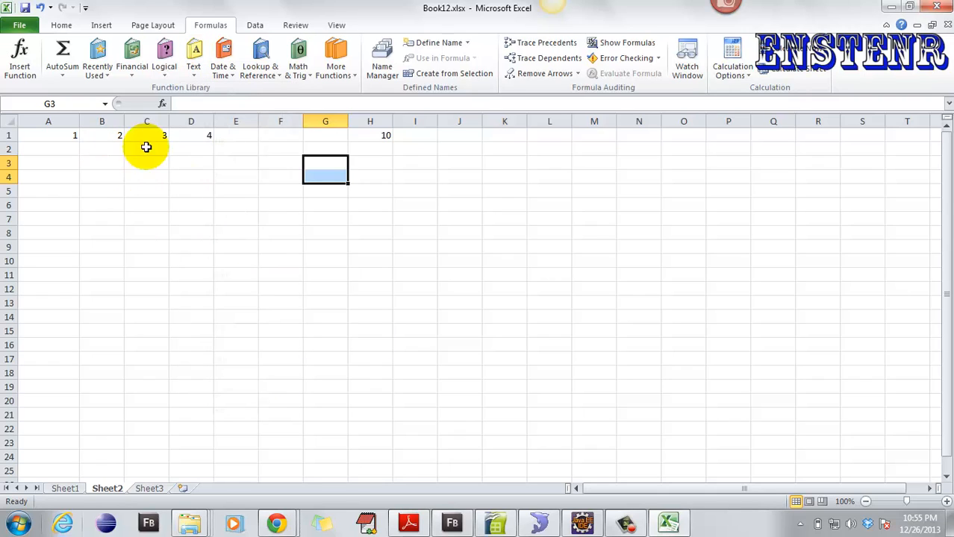
- Enter abABC in B2 and =LOWER(B2) in H2 so it returns ababc
click(106, 147)
text(abABC)
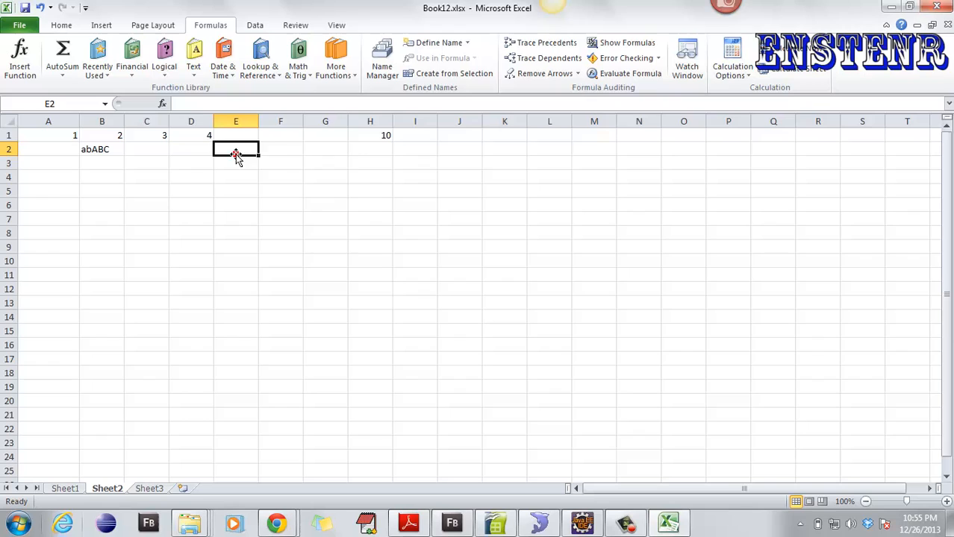
click(374, 149)
text(=)
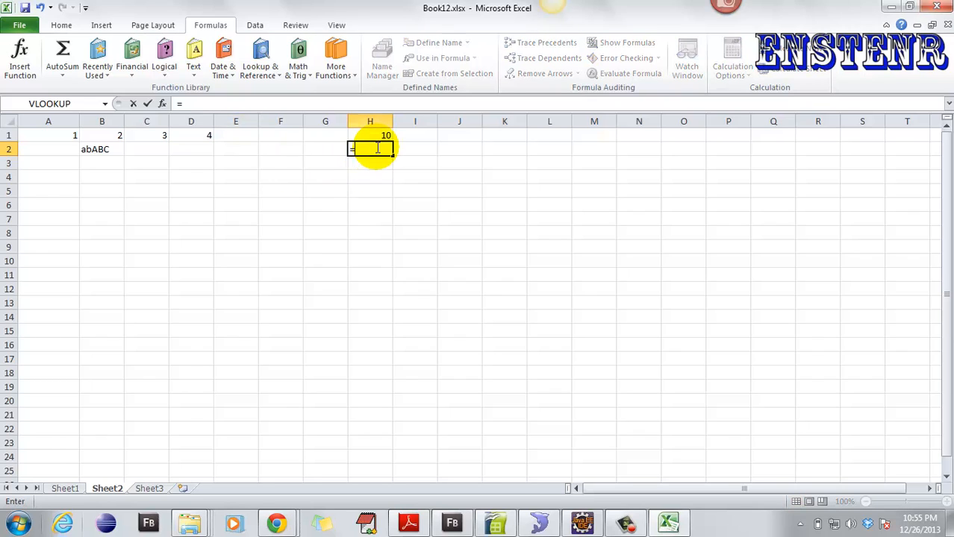
text(LOWER(B2)
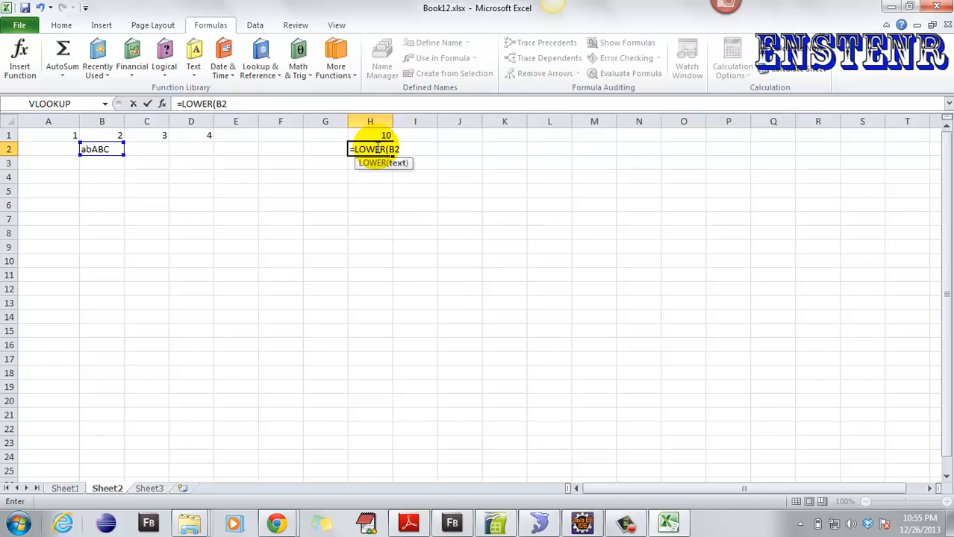
text())
key(Return)
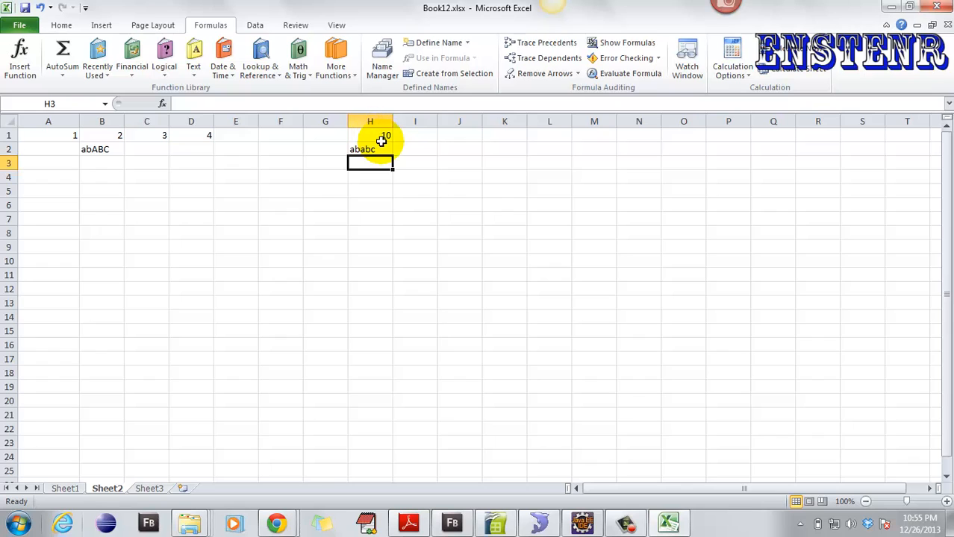
click(221, 66)
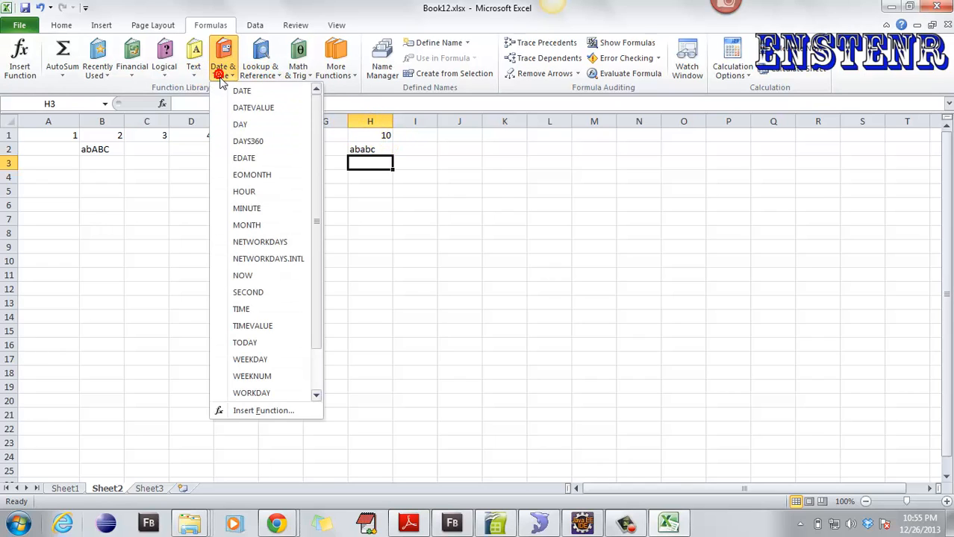
click(270, 74)
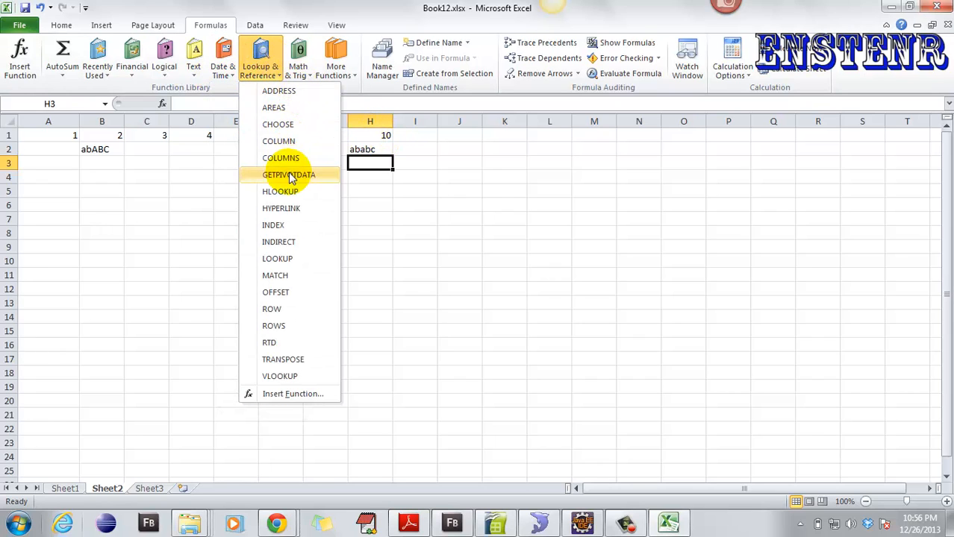
click(297, 73)
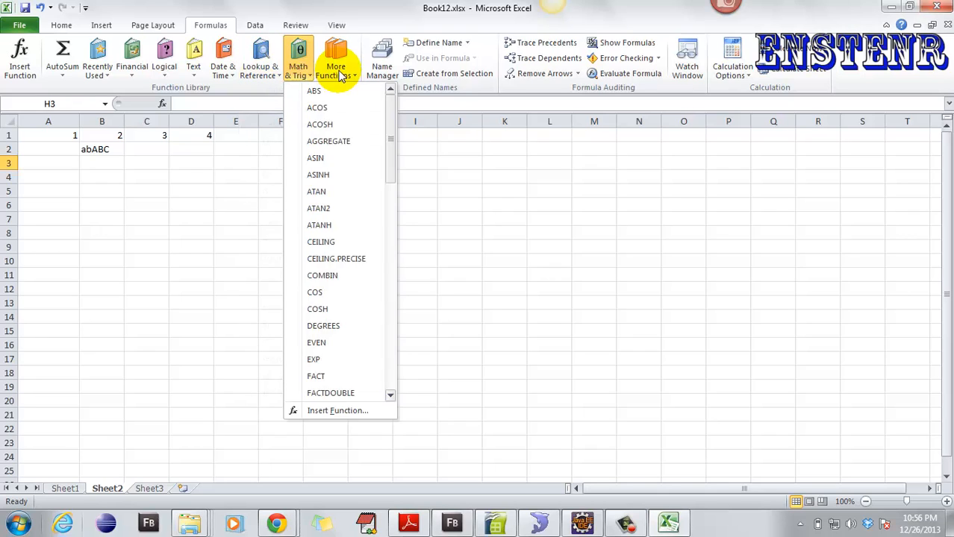
click(340, 74)
mouse_move(353, 94)
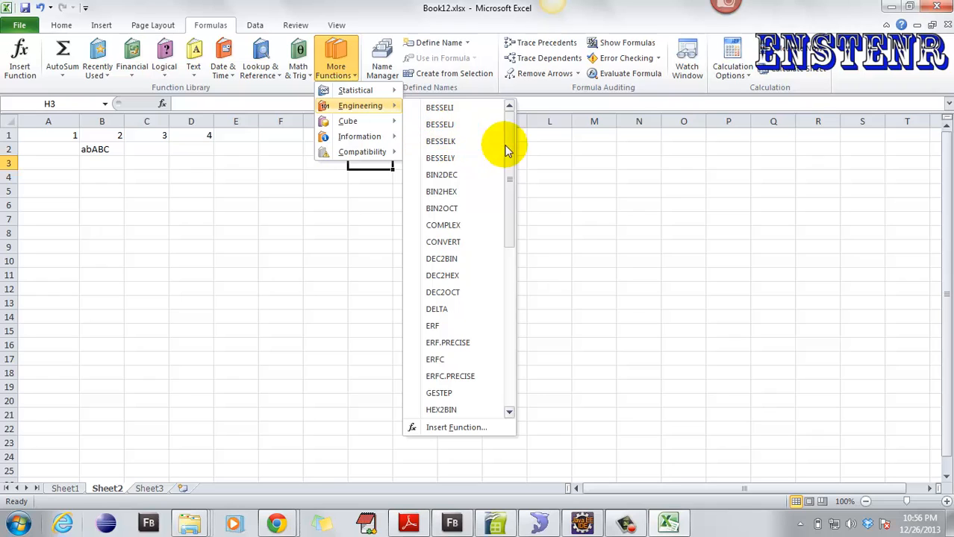
drag(511, 136, 495, 356)
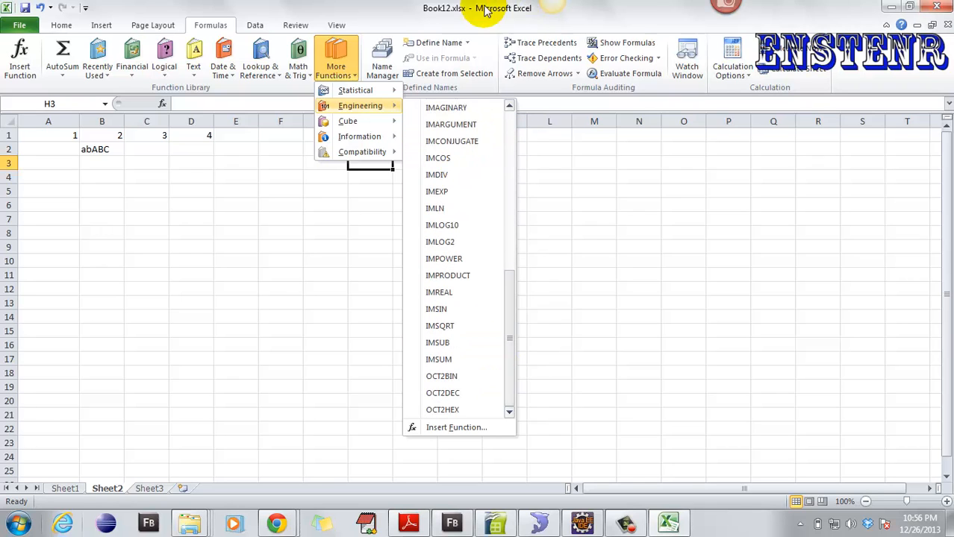
click(347, 13)
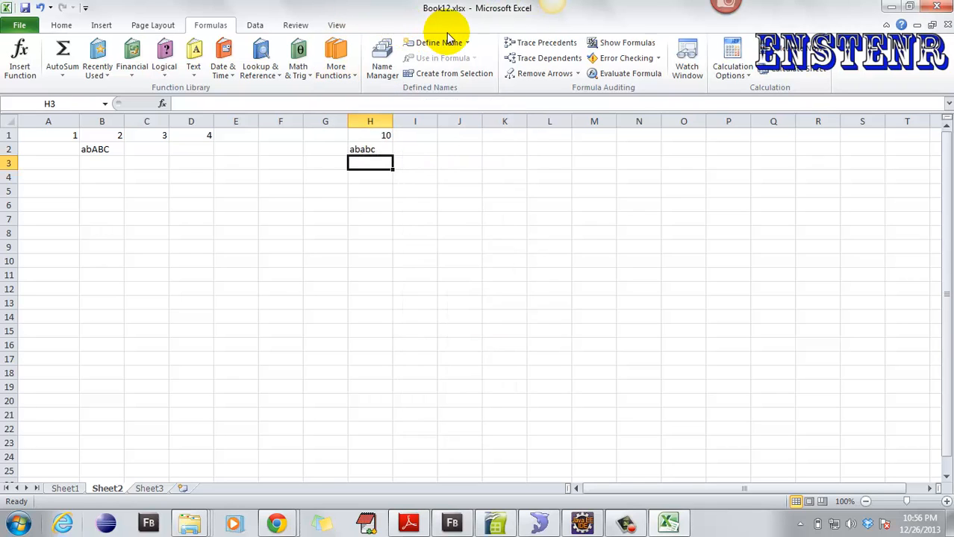